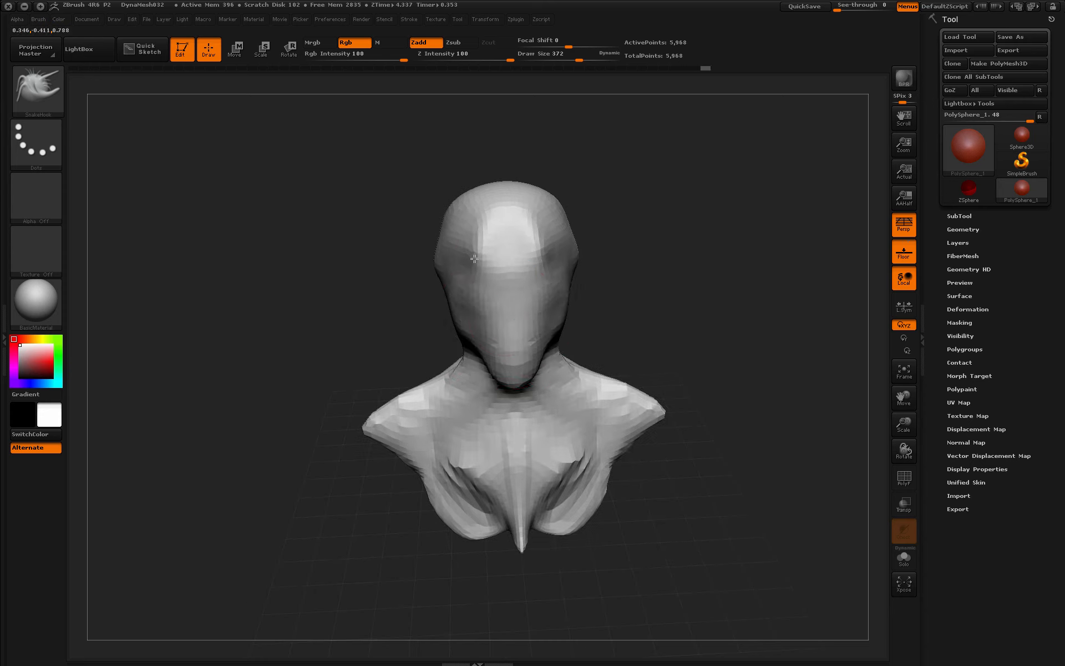
- Pull out the side of the head and the jaw, then re-DynaMesh to even the surface
left_click_drag(563, 283, 555, 277)
left_click_drag(638, 332, 738, 344)
left_click_drag(461, 385, 476, 405)
left_click_drag(638, 321, 681, 404, "ctrl")
- Switch to the ClayBuildup brush at draw size 202
left_click(38, 89)
left_click(161, 102)
key("space")
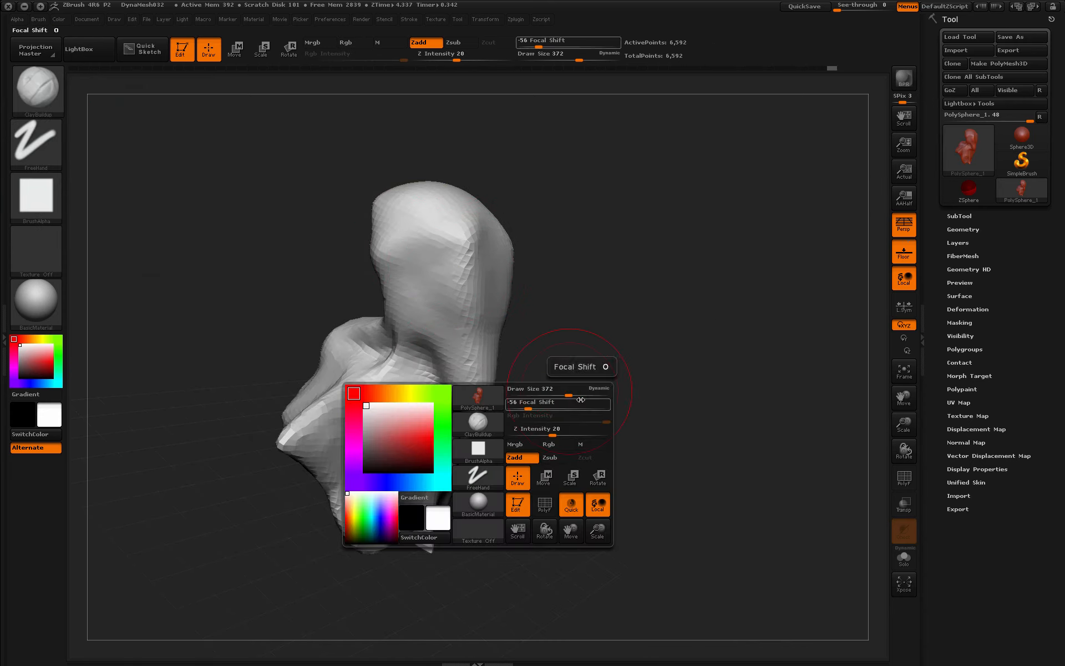
left_click_drag(570, 393, 555, 393)
- Build clay onto the head's sides, top and jaw, raising an ear-like bump
mouse_move(441, 244)
left_mouse_down()
mouse_move(469, 264)
mouse_move(479, 239)
mouse_move(484, 297)
left_mouse_up()
mouse_move(444, 280)
left_mouse_down()
mouse_move(464, 310)
mouse_move(455, 339)
left_mouse_up()
left_click_drag(419, 300, 476, 360)
left_click_drag(494, 294, 486, 244)
mouse_move(477, 227)
left_mouse_down()
mouse_move(421, 222)
mouse_move(407, 310)
left_mouse_up()
mouse_move(438, 333)
left_mouse_down()
mouse_move(466, 350)
mouse_move(416, 222)
left_mouse_up()
left_click_drag(424, 238, 382, 172)
- Build up the brow, nose, muzzle and cheeks, remeshing the bust to 7,726 points
left_click_drag(627, 332, 547, 335)
mouse_move(538, 238)
left_mouse_down()
mouse_move(499, 244)
mouse_move(496, 310)
left_mouse_up()
left_click_drag(582, 340, 668, 355)
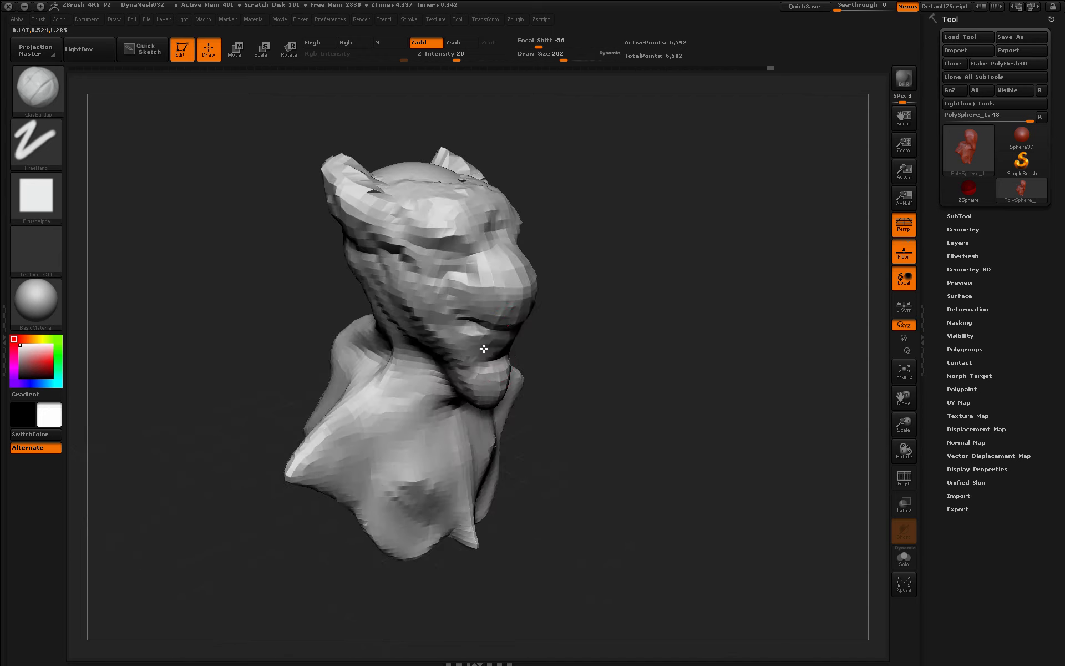
left_click_drag(510, 313, 504, 373)
left_click_drag(497, 256, 477, 300)
left_click_drag(461, 277, 459, 340)
mouse_move(410, 266)
left_mouse_down()
mouse_move(377, 271)
mouse_move(358, 252)
left_mouse_up()
left_click_drag(697, 388, 613, 397)
left_click_drag(715, 314, 772, 380, "ctrl")
left_click_drag(483, 219, 494, 242)
left_click(971, 229)
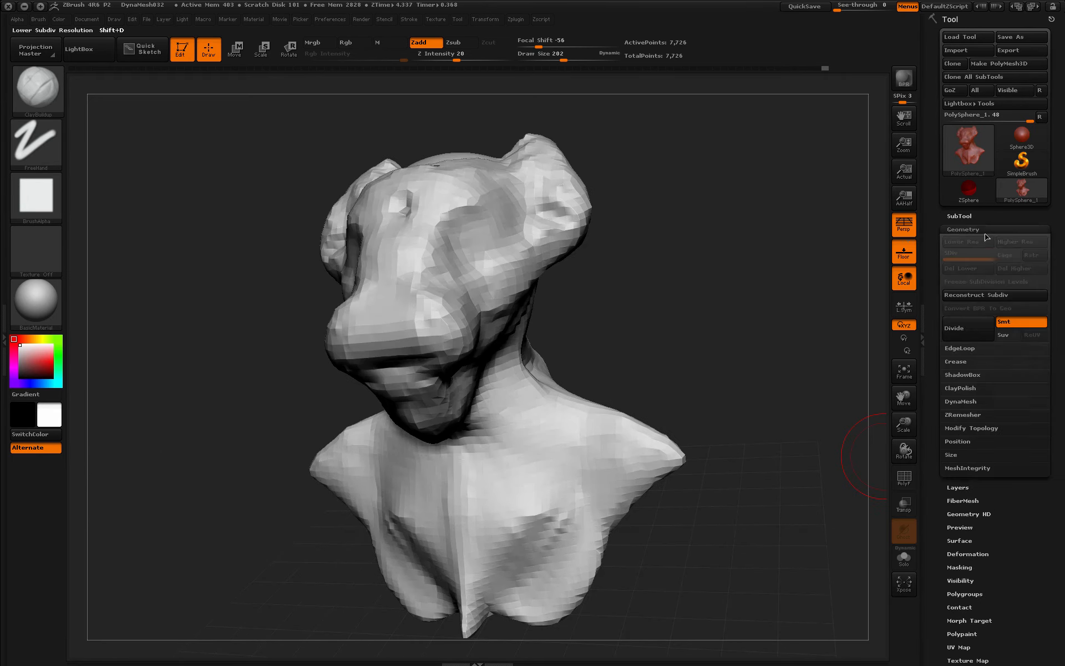
- Remesh the bust with DynaMesh Project to 424,722 points and scale it to fit the view
left_click(961, 401)
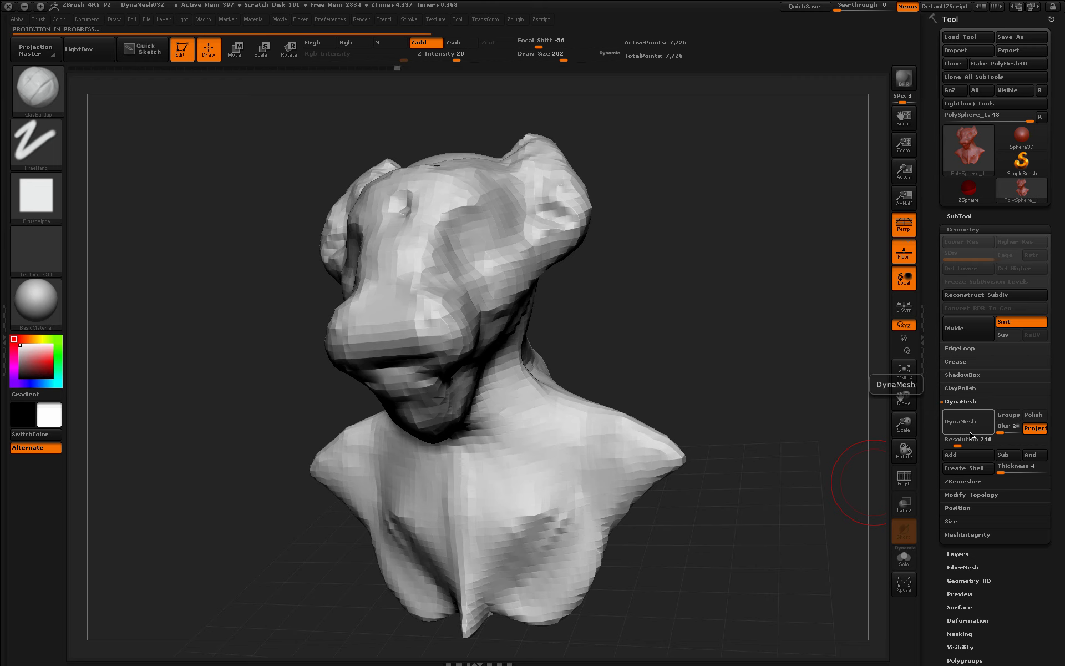
left_click_drag(618, 363, 685, 356)
left_click_drag(671, 335, 740, 414, "ctrl")
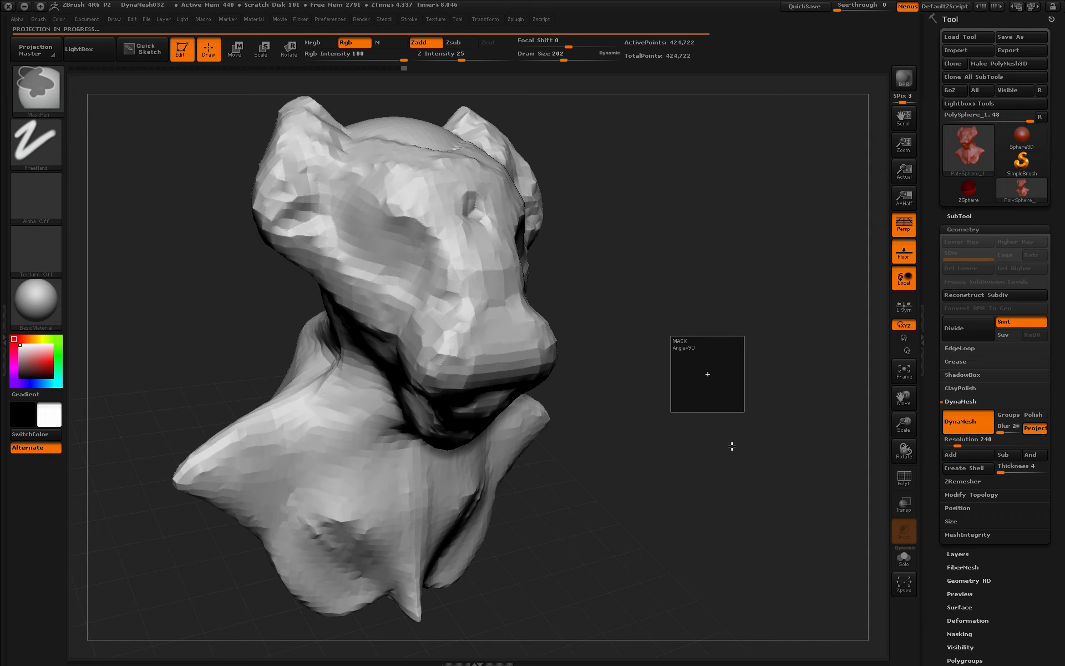
left_click_drag(904, 427, 888, 403)
mouse_move(688, 386)
left_mouse_down()
mouse_move(697, 392)
mouse_move(679, 381)
mouse_move(721, 392)
left_mouse_up()
- Smooth the nose and select the SnakeHook brush
mouse_move(534, 365)
left_mouse_down("shift")
mouse_move(531, 333)
mouse_move(565, 349)
left_mouse_up("shift")
left_click(37, 91)
left_click(691, 214)
- At draw size 415, pull the ears outward and the nose into a long overhanging flap
key("space")
left_click_drag(403, 267, 379, 259)
mouse_move(541, 355)
left_mouse_down()
mouse_move(529, 333)
mouse_move(537, 375)
left_mouse_up()
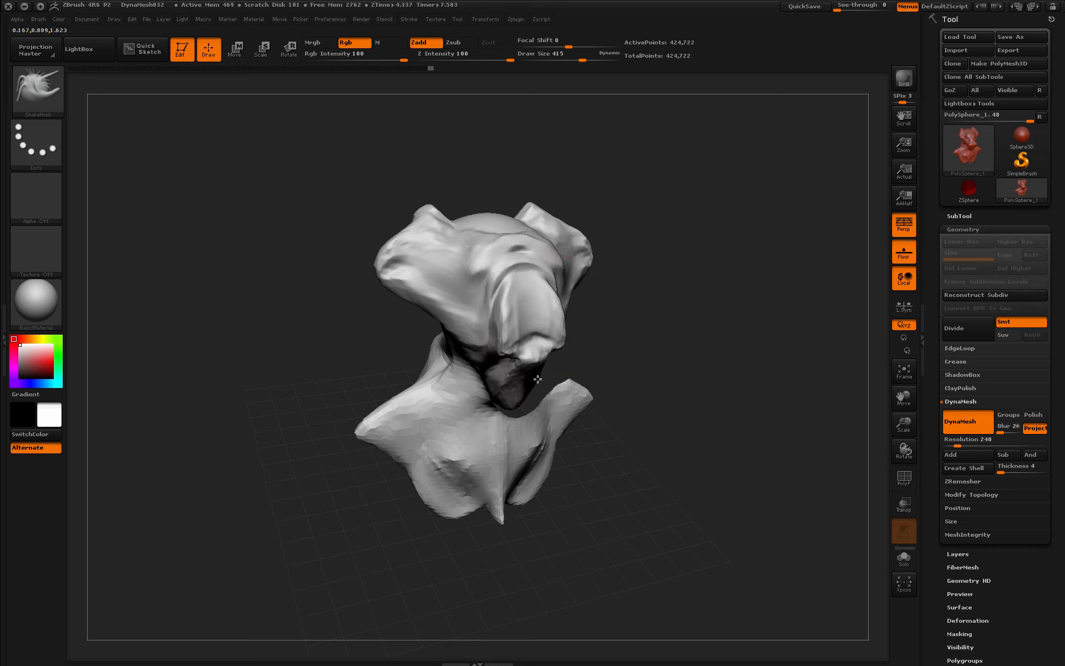
left_click_drag(632, 383, 704, 383)
left_click_drag(489, 391, 463, 352)
mouse_move(666, 361)
left_mouse_down("shift")
mouse_move(594, 363)
mouse_move(570, 229)
mouse_move(630, 244)
left_mouse_up("shift")
mouse_move(554, 285)
left_mouse_down()
mouse_move(547, 261)
mouse_move(582, 261)
left_mouse_up()
left_click_drag(483, 244, 664, 254)
- Reshape the chin, the head's profile and the neck from several angles
mouse_move(300, 249)
left_mouse_down()
mouse_move(401, 248)
mouse_move(333, 214)
left_mouse_up()
left_click_drag(533, 217, 402, 189)
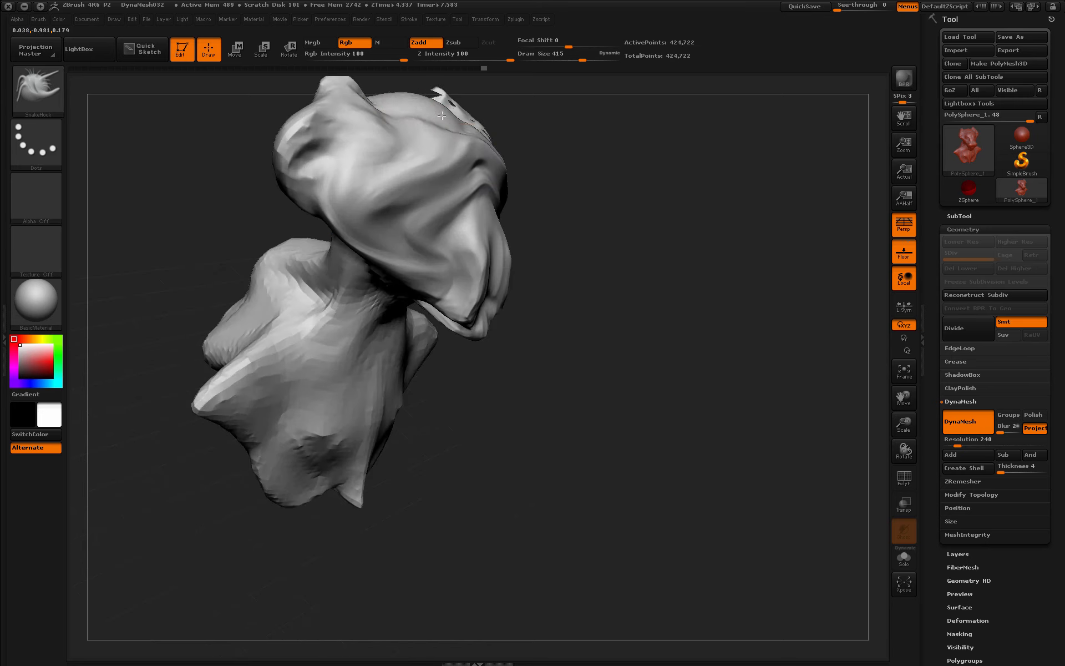
mouse_move(555, 233)
left_mouse_down()
mouse_move(468, 297)
mouse_move(446, 277)
left_mouse_up()
left_click_drag(621, 305, 439, 311)
left_click_drag(649, 411, 624, 289)
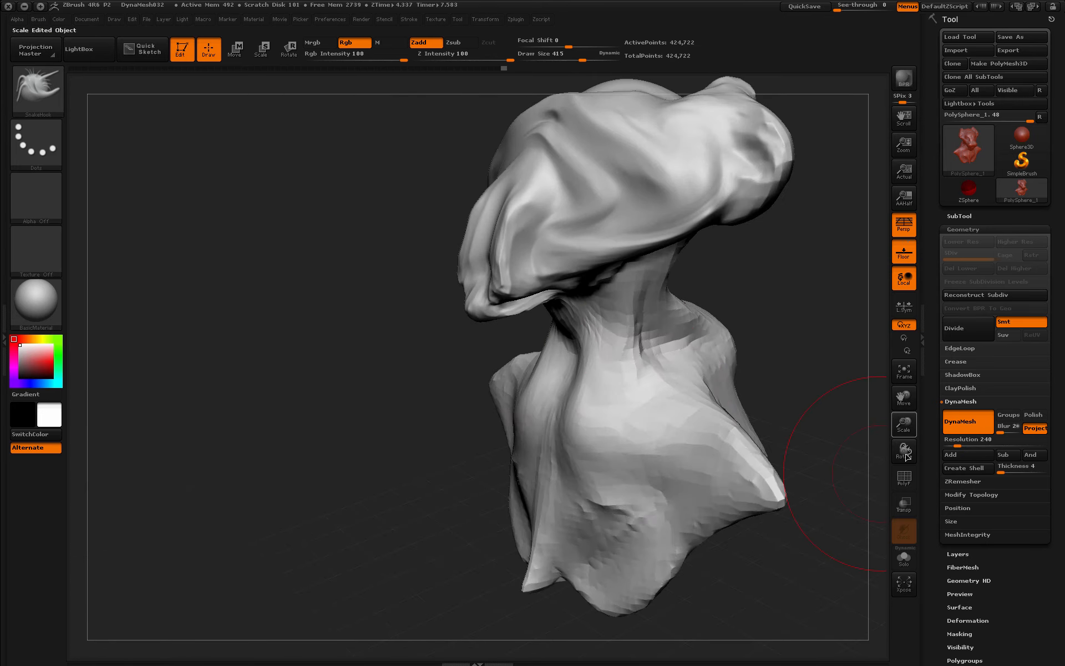
left_click_drag(903, 424, 866, 383)
left_click_drag(665, 316, 777, 330)
left_click_drag(554, 340, 513, 335)
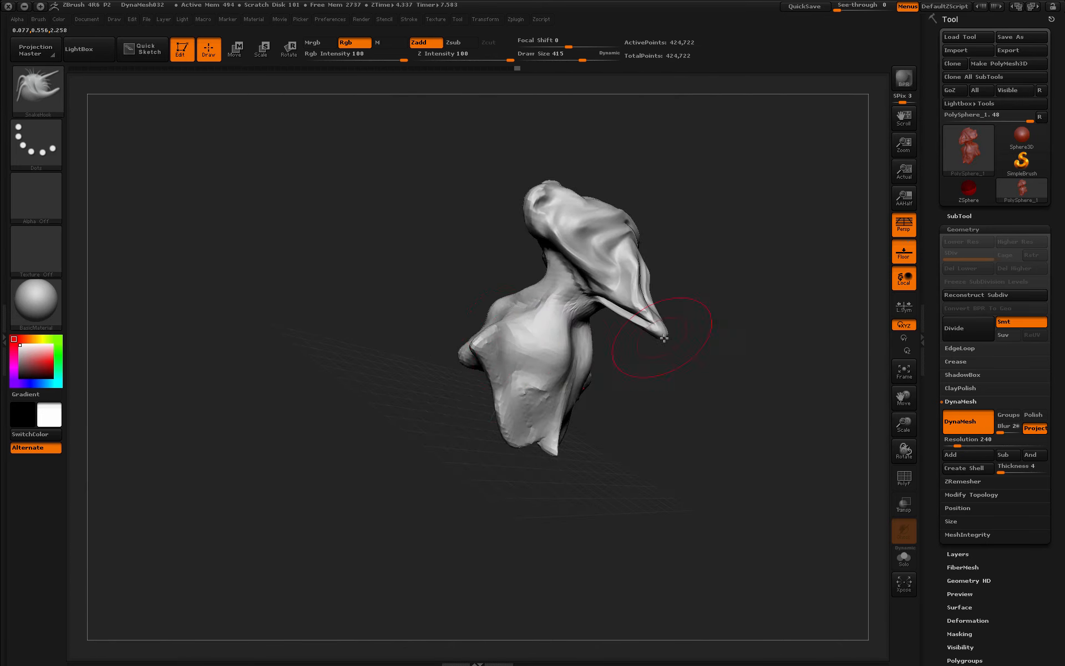
- Pull out the lower chest and reshape the upper back
mouse_move(644, 381)
left_mouse_down()
mouse_move(529, 332)
mouse_move(499, 366)
left_mouse_up()
left_click_drag(588, 438, 586, 427, "shift")
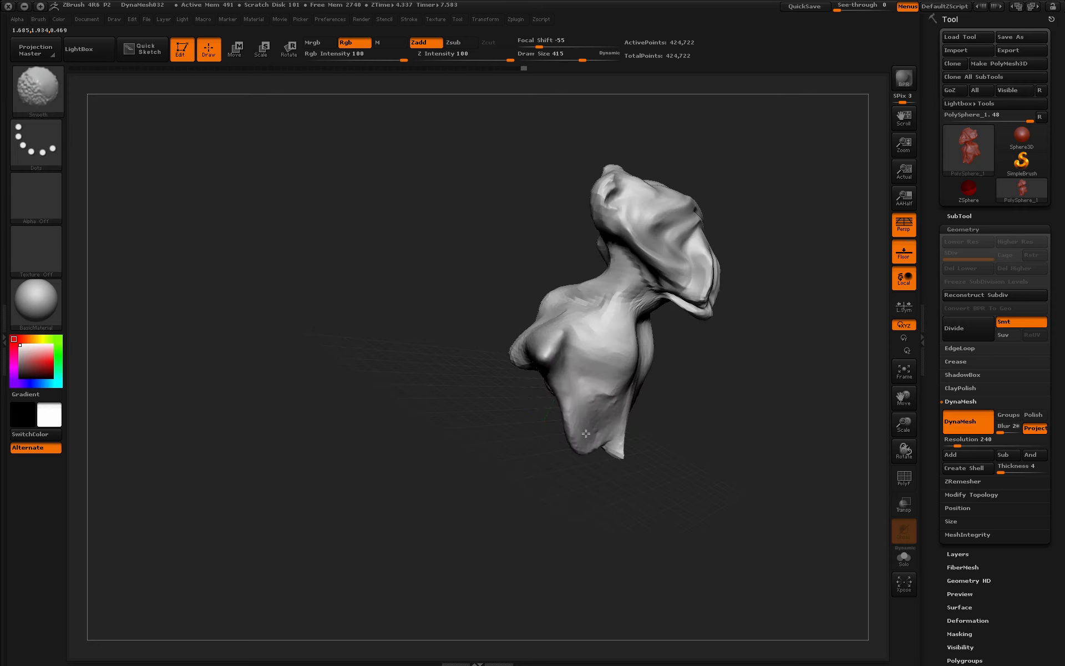
left_click_drag(693, 399, 760, 400)
left_click_drag(644, 421, 682, 377)
mouse_move(777, 382)
left_mouse_down()
mouse_move(721, 369)
mouse_move(738, 327)
left_mouse_up()
mouse_move(832, 291)
left_mouse_down()
mouse_move(792, 277)
mouse_move(535, 392)
mouse_move(715, 316)
mouse_move(704, 361)
left_mouse_up()
left_click_drag(721, 493, 532, 499)
mouse_move(532, 499)
left_mouse_down("alt")
mouse_move(271, 504)
mouse_move(266, 444)
left_mouse_up("alt")
mouse_move(637, 438)
left_mouse_down()
mouse_move(601, 360)
mouse_move(732, 344)
left_mouse_up()
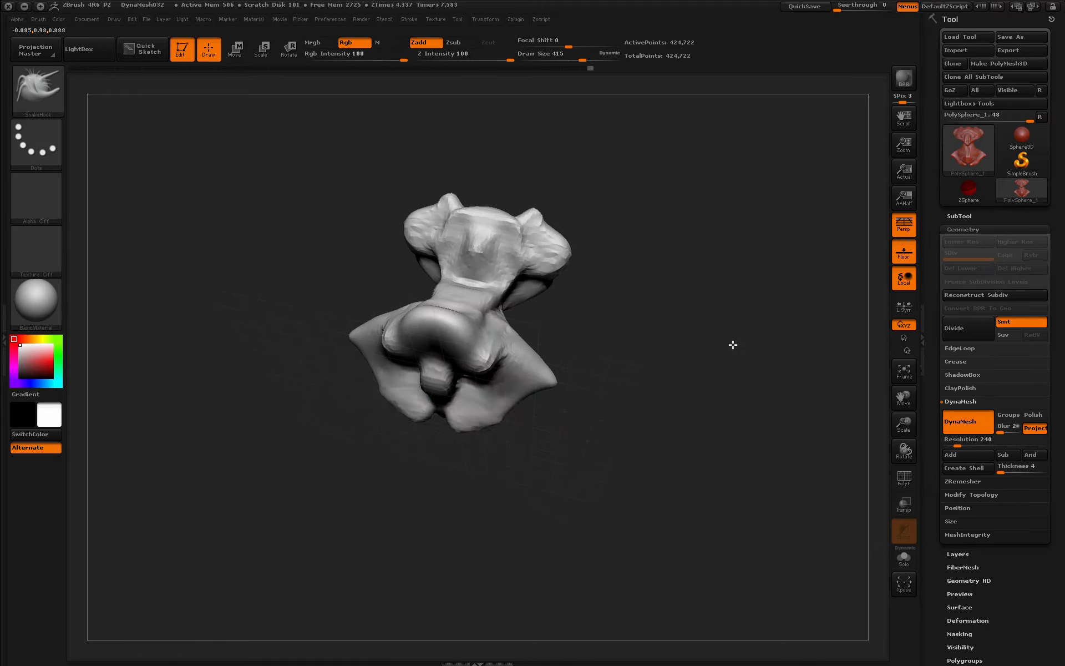
- Pull the lower back edges inward, push in the rear shoulder, and smooth the neck
mouse_move(535, 400)
left_mouse_down()
mouse_move(504, 432)
mouse_move(482, 358)
left_mouse_up()
left_click_drag(655, 388, 588, 383)
left_click_drag(491, 346, 473, 367)
left_click_drag(438, 327, 459, 370)
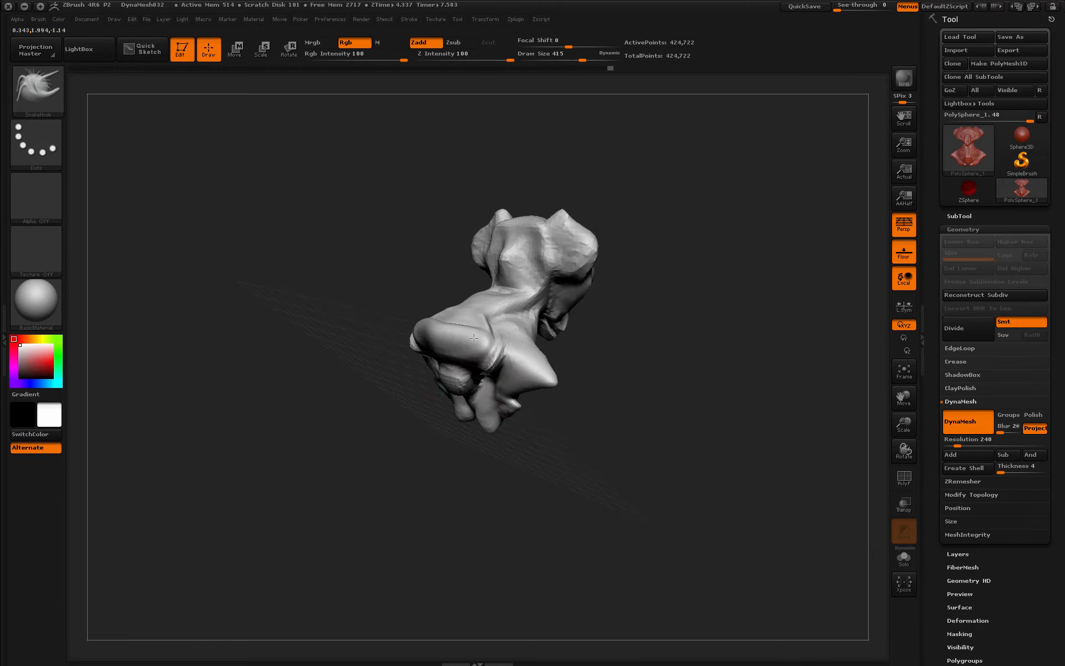
left_click_drag(655, 382, 547, 364)
left_click_drag(449, 402, 471, 375)
mouse_move(638, 399)
left_mouse_down()
mouse_move(572, 383)
mouse_move(682, 338)
left_mouse_up()
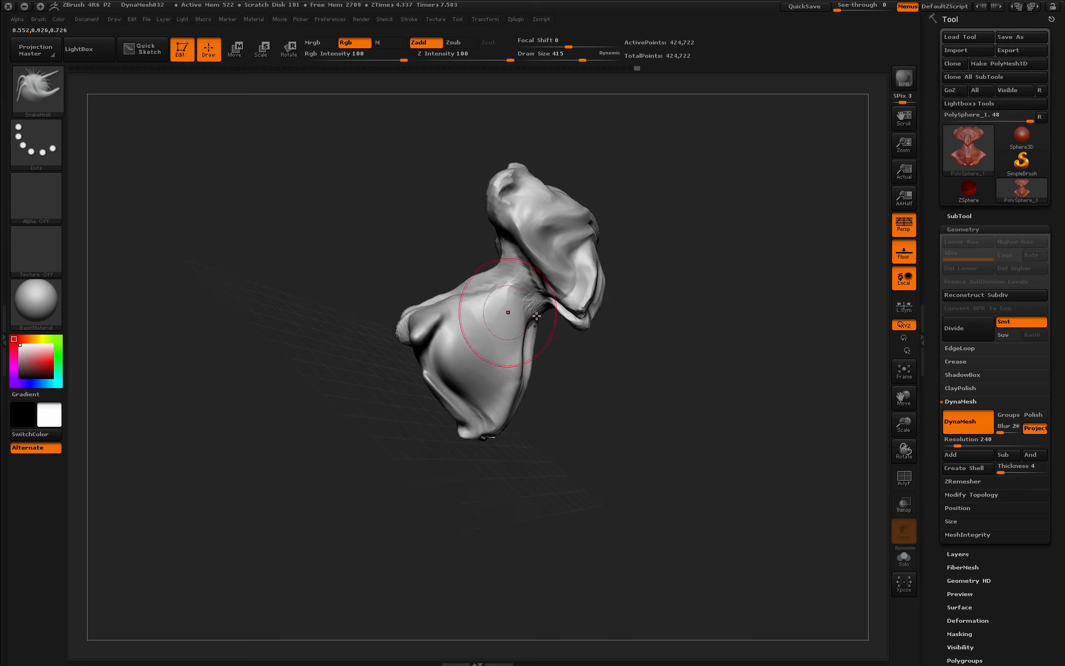
left_click_drag(502, 308, 483, 344, "shift")
left_click_drag(627, 355, 563, 377)
left_click(60, 110)
- Switch to ClayBuildup at draw size 132 and build clay on the chest fold, neck and collar
left_click(160, 100)
key("space")
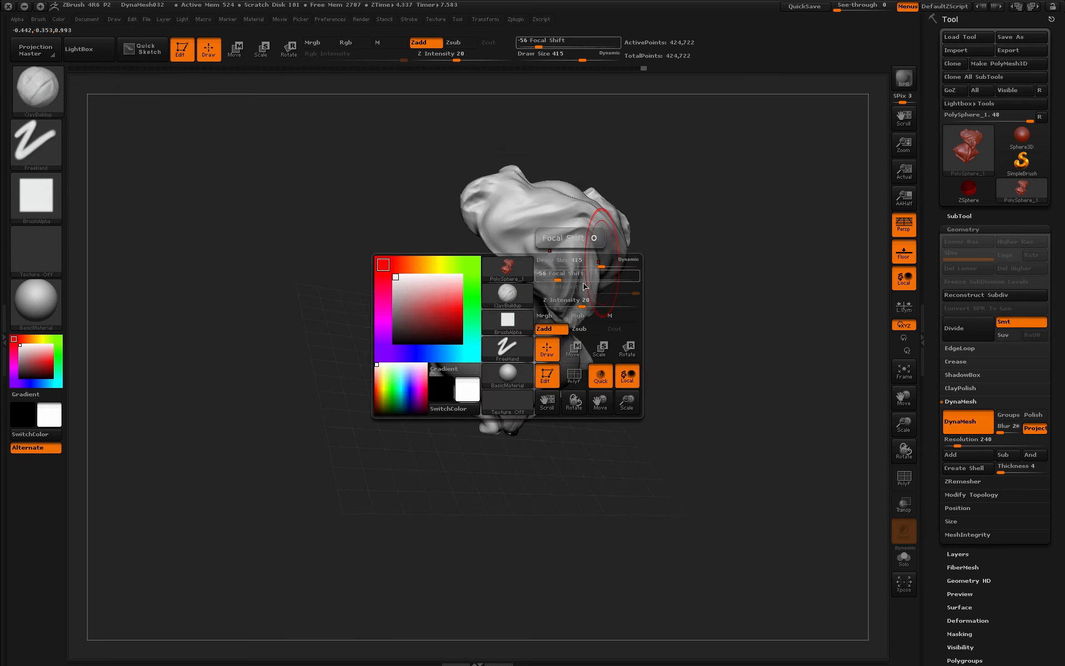
left_click_drag(599, 277, 583, 282)
left_click_drag(522, 369, 535, 341)
mouse_move(522, 374)
left_mouse_down()
mouse_move(549, 294)
mouse_move(627, 293)
left_mouse_up()
left_click_drag(517, 366, 516, 272)
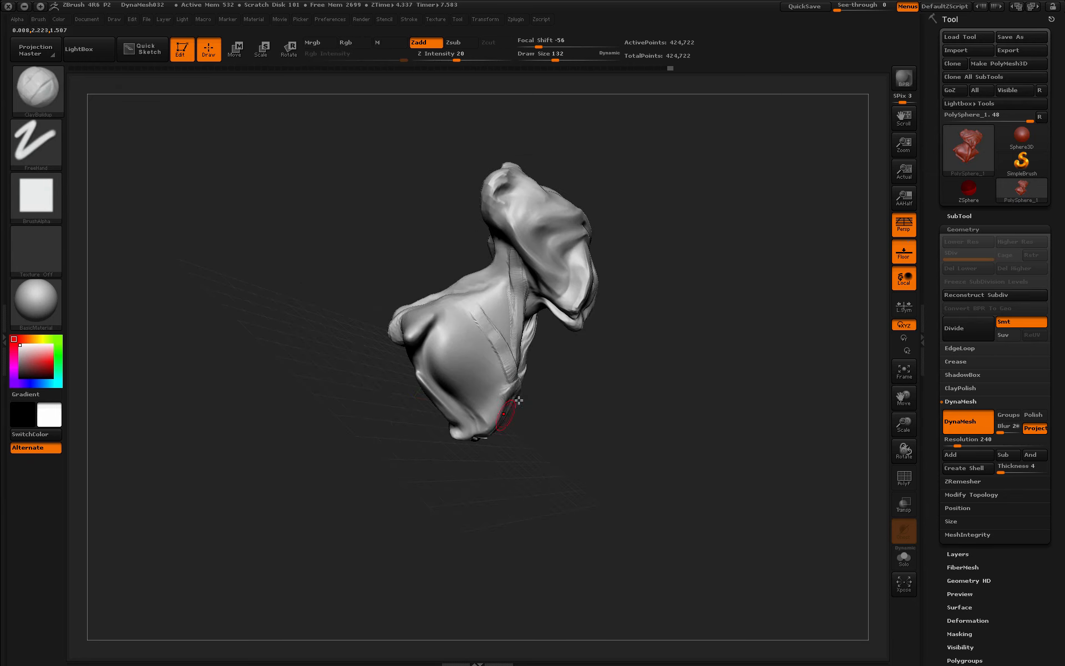
left_click_drag(626, 328, 562, 369)
mouse_move(515, 391)
left_mouse_down()
mouse_move(446, 327)
mouse_move(483, 311)
left_mouse_up()
left_click_drag(507, 327, 474, 288)
- Add clay folds across the left chest, chest and collar
left_click_drag(615, 332, 680, 325)
left_click_drag(518, 386, 509, 426)
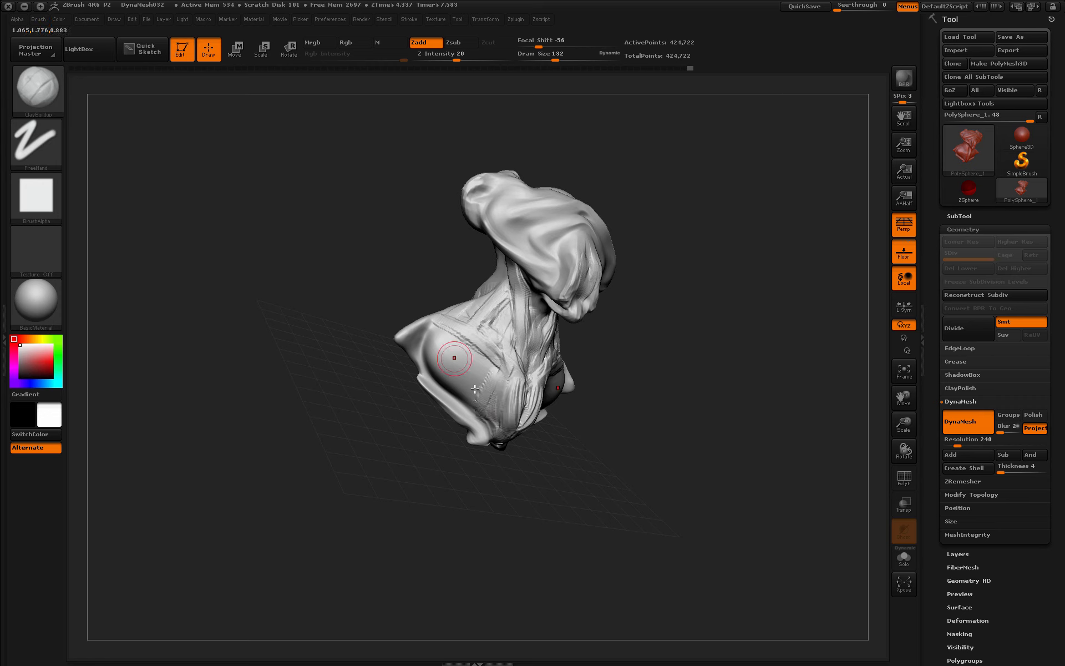
left_click_drag(475, 389, 404, 340)
left_click_drag(705, 355, 638, 361)
left_click_drag(576, 310, 591, 358, "shift")
mouse_move(541, 402)
left_mouse_down()
mouse_move(616, 371)
mouse_move(635, 396)
left_mouse_up()
mouse_move(504, 430)
left_mouse_down()
mouse_move(624, 405)
mouse_move(629, 380)
left_mouse_up()
left_click_drag(616, 396, 657, 416)
left_click_drag(724, 383, 638, 477)
- Re-DynaMesh the bust to 459,217 points and shrink the brush to 54 for eye detail
key("ctrl")
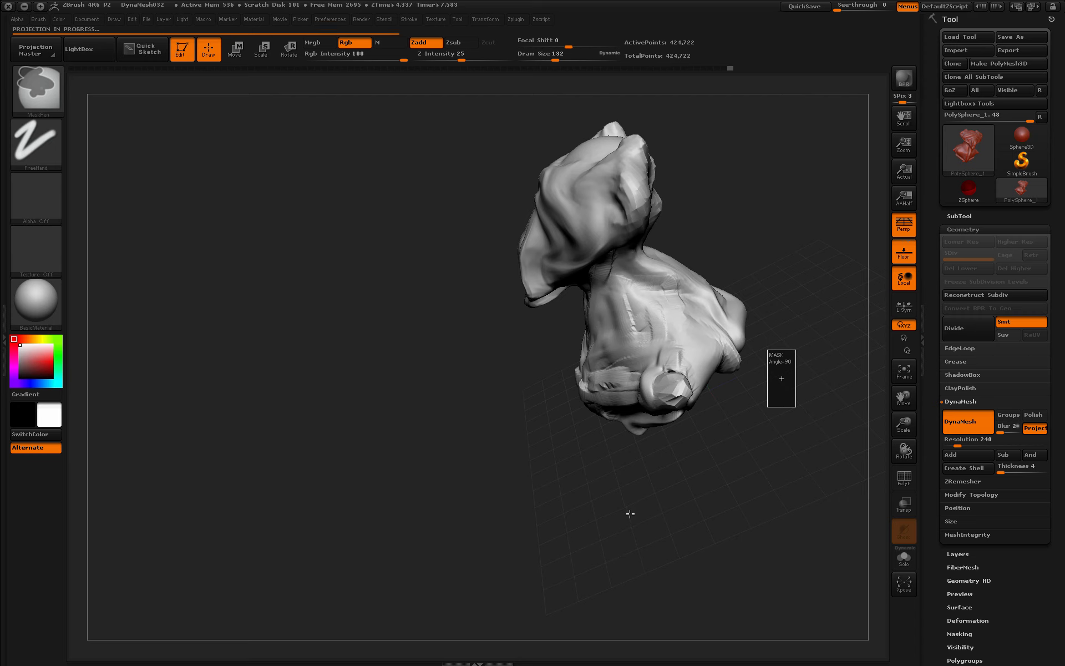
mouse_move(629, 516)
left_mouse_down()
mouse_move(743, 433)
mouse_move(770, 575)
mouse_move(708, 454)
mouse_move(770, 401)
left_mouse_up()
left_click(965, 401)
mouse_move(826, 304)
left_mouse_down()
mouse_move(640, 281)
mouse_move(609, 289)
mouse_move(619, 290)
left_mouse_up()
key("space")
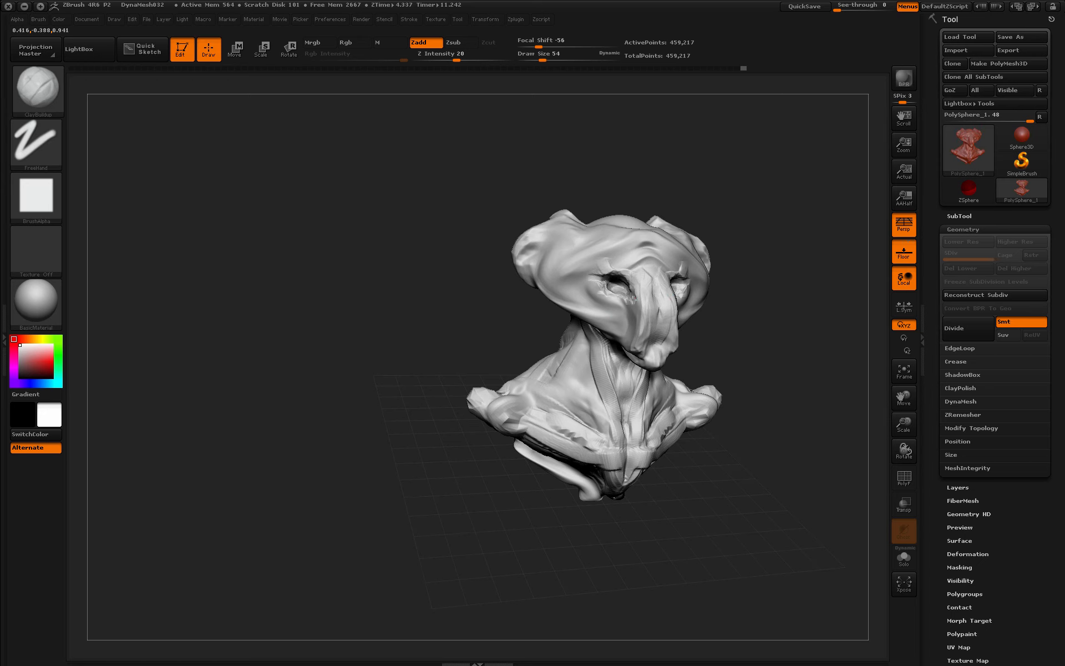
- Switch to SnakeHook at draw size 324 and pull the ears up into tall points
left_click_drag(738, 342, 704, 335)
left_click(38, 90)
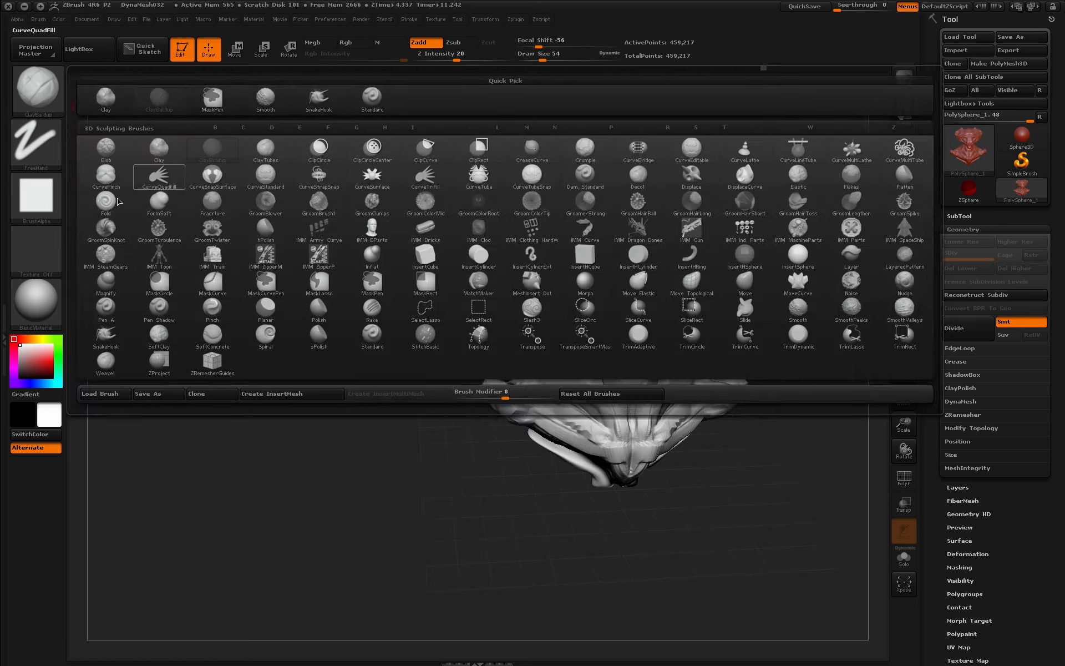
left_click(797, 307)
key("space")
left_click_drag(613, 253, 638, 252)
left_click_drag(559, 223, 528, 158)
mouse_move(519, 262)
left_mouse_down()
mouse_move(534, 266)
mouse_move(563, 234)
mouse_move(548, 242)
left_mouse_up()
- Pull the crown into a peak and reshape the cheeks, snout and brow
left_click_drag(735, 296, 832, 302)
left_click_drag(558, 285, 536, 291)
left_click_drag(776, 302, 688, 310)
left_click_drag(605, 225, 605, 200)
mouse_move(557, 278)
left_mouse_down()
mouse_move(549, 294)
mouse_move(567, 281)
left_mouse_up()
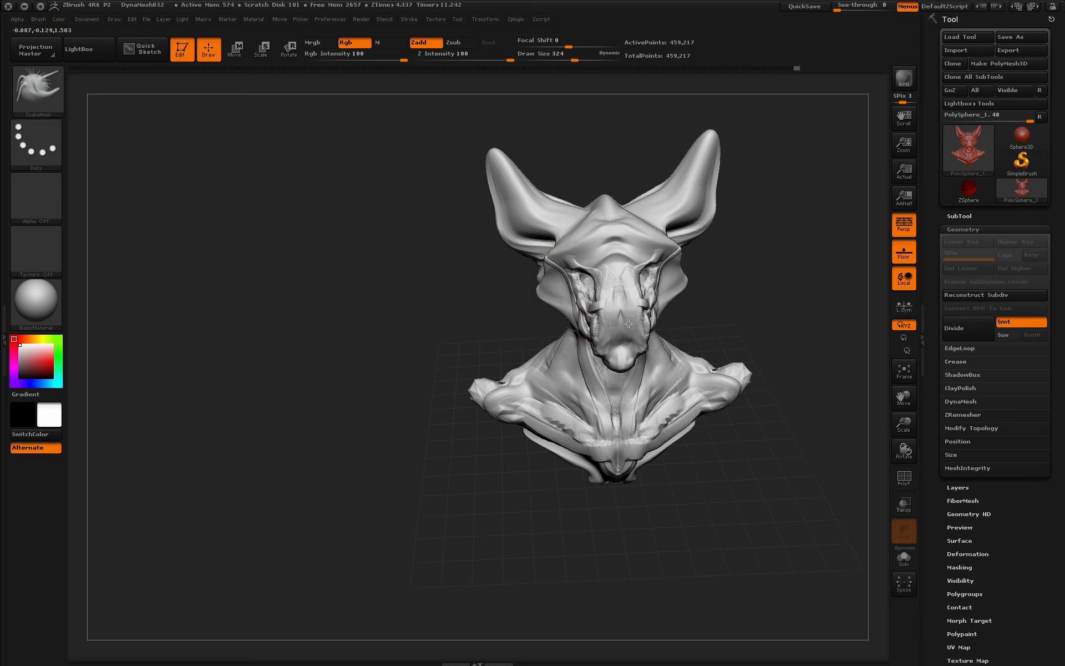
left_click_drag(715, 318, 790, 323)
mouse_move(622, 332)
left_mouse_down()
mouse_move(606, 325)
mouse_move(589, 226)
left_mouse_up()
left_click_drag(640, 268, 746, 273)
- Reshape the back of the head and the neck edge
left_click_drag(576, 228, 556, 214)
left_click_drag(566, 275, 550, 263)
left_click_drag(813, 291, 725, 294)
left_click_drag(766, 327, 610, 399, "alt")
mouse_move(623, 499)
left_mouse_down()
mouse_move(660, 502)
mouse_move(620, 483)
left_mouse_up()
- At draw size 629, pull the ears inward and reshape the face, brow and ear bases
key("s")
left_click_drag(620, 484, 642, 484)
left_click_drag(531, 252, 517, 242)
left_click_drag(426, 357, 410, 353)
left_click_drag(679, 350, 644, 351)
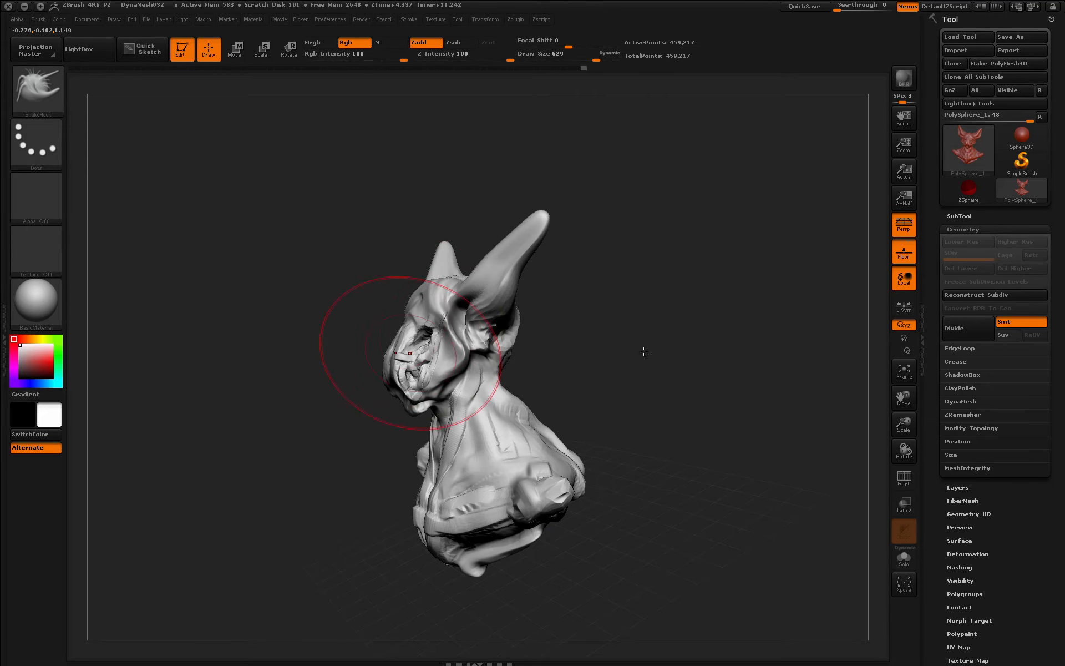
mouse_move(412, 313)
left_mouse_down()
mouse_move(424, 293)
mouse_move(437, 297)
left_mouse_up()
left_click_drag(652, 281, 618, 283)
mouse_move(496, 292)
left_mouse_down()
mouse_move(489, 308)
mouse_move(498, 223)
mouse_move(502, 260)
left_mouse_up()
mouse_move(599, 355)
left_mouse_down()
mouse_move(675, 411)
mouse_move(739, 352)
mouse_move(745, 405)
mouse_move(744, 366)
left_mouse_up()
- Select the ClayBuildup brush with the B-C shortcut
key("b")
key("c")
key("b")
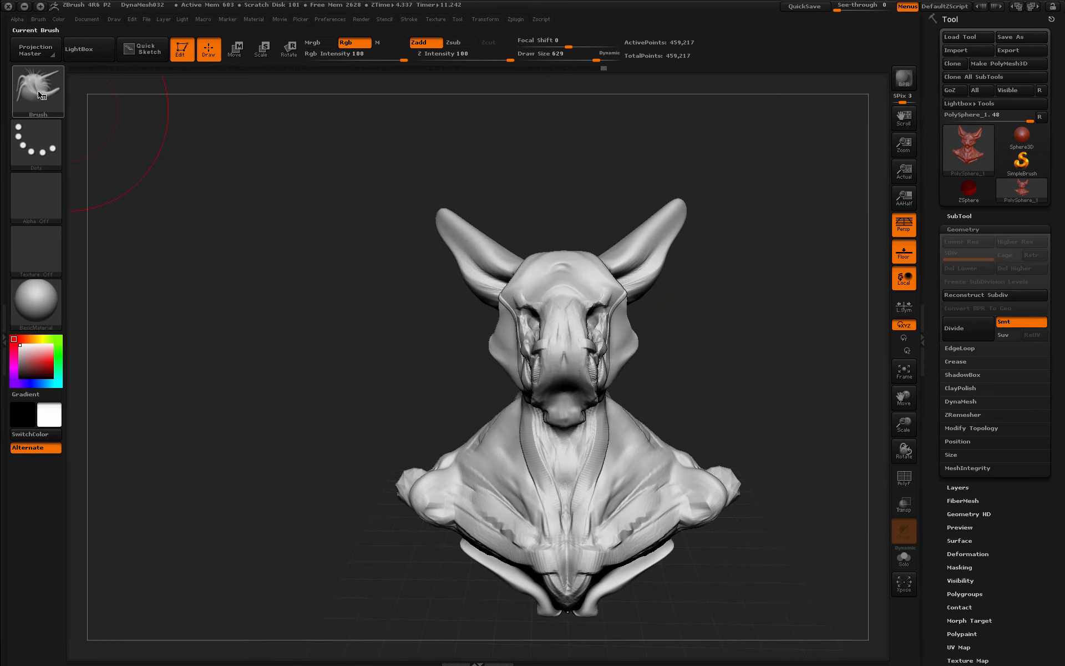
key("space")
- At draw size 59, add clay ridges to the face and smooth the cheek and brow
left_click_drag(688, 346, 693, 346)
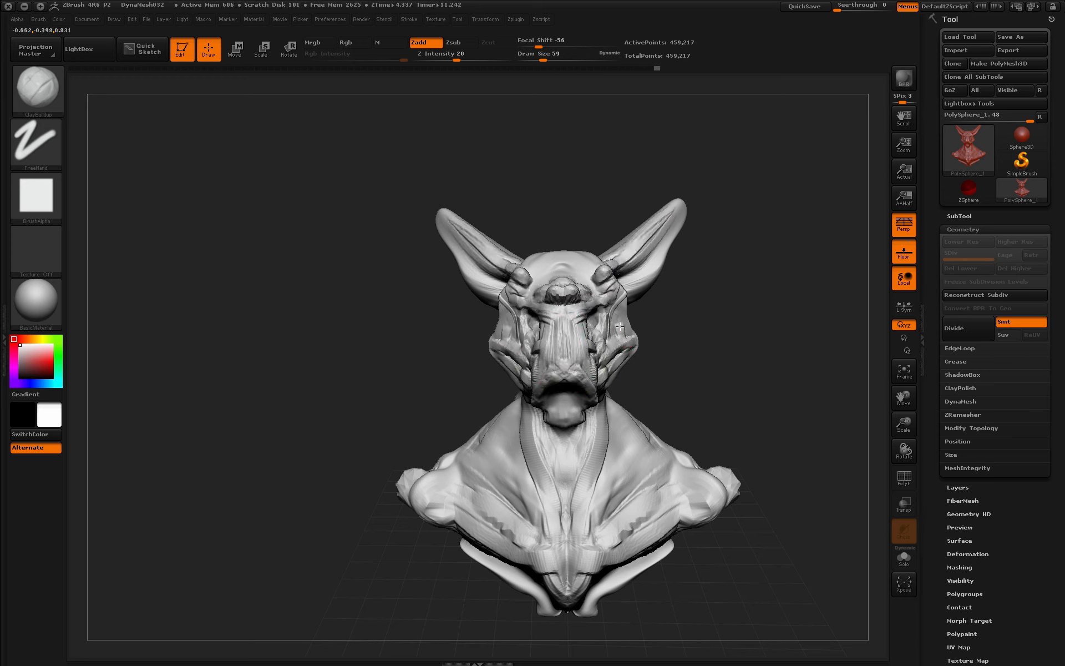
mouse_move(727, 333)
left_mouse_down()
mouse_move(663, 325)
mouse_move(635, 307)
left_mouse_up()
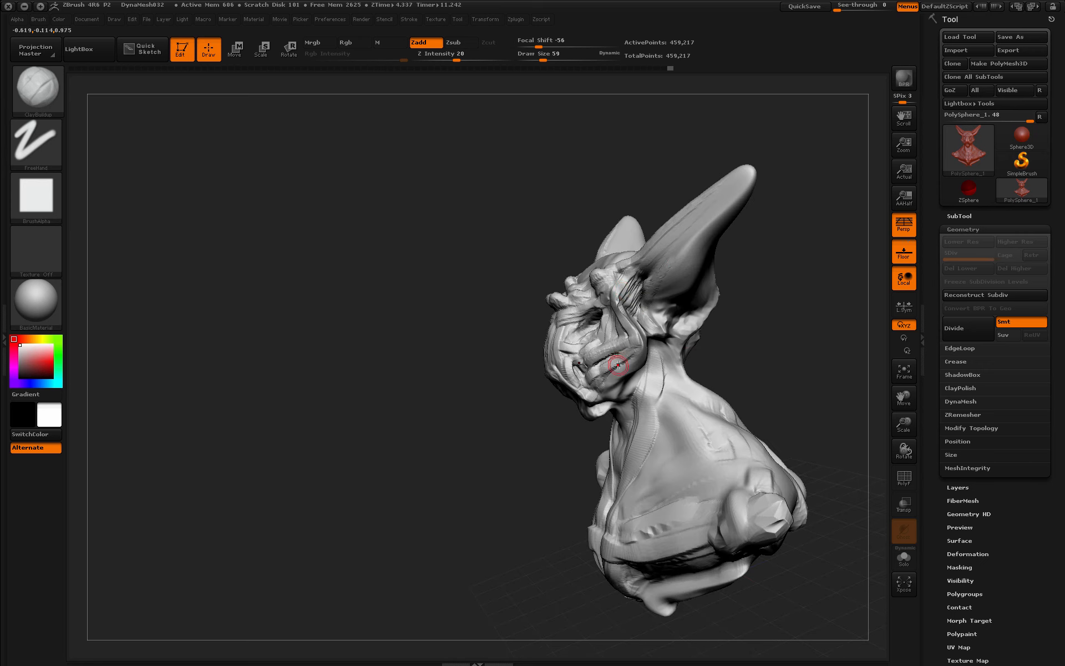
left_click_drag(618, 365, 590, 339, "shift")
left_click_drag(511, 346, 563, 357)
left_click_drag(556, 294, 508, 313, "shift")
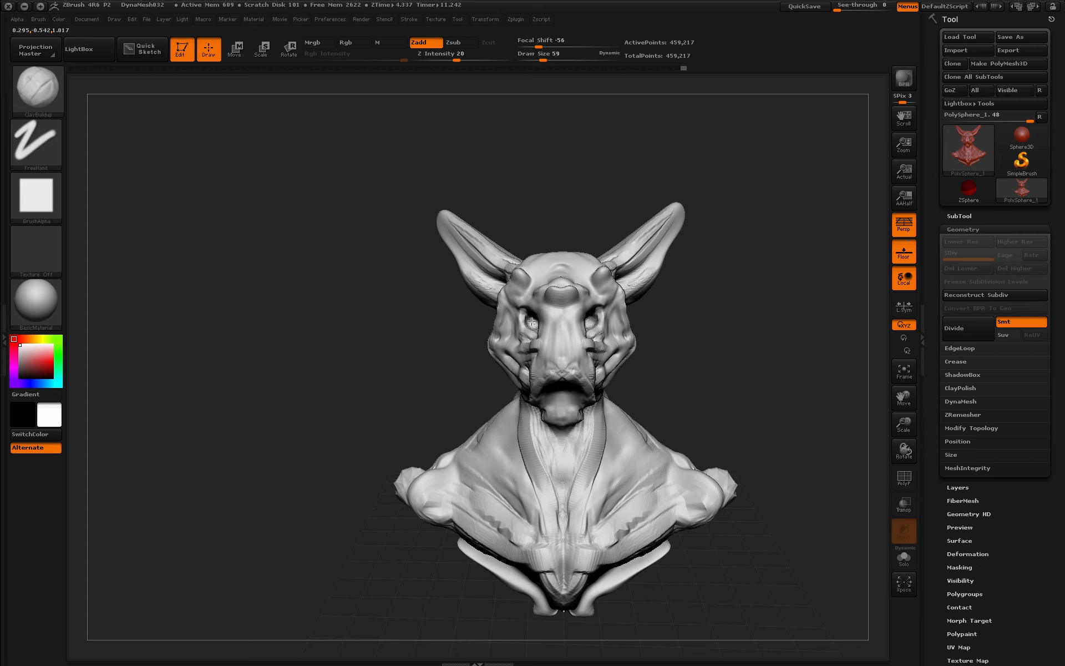
mouse_move(724, 290)
left_mouse_down()
mouse_move(545, 328)
mouse_move(668, 338)
mouse_move(699, 327)
mouse_move(520, 354)
left_mouse_up()
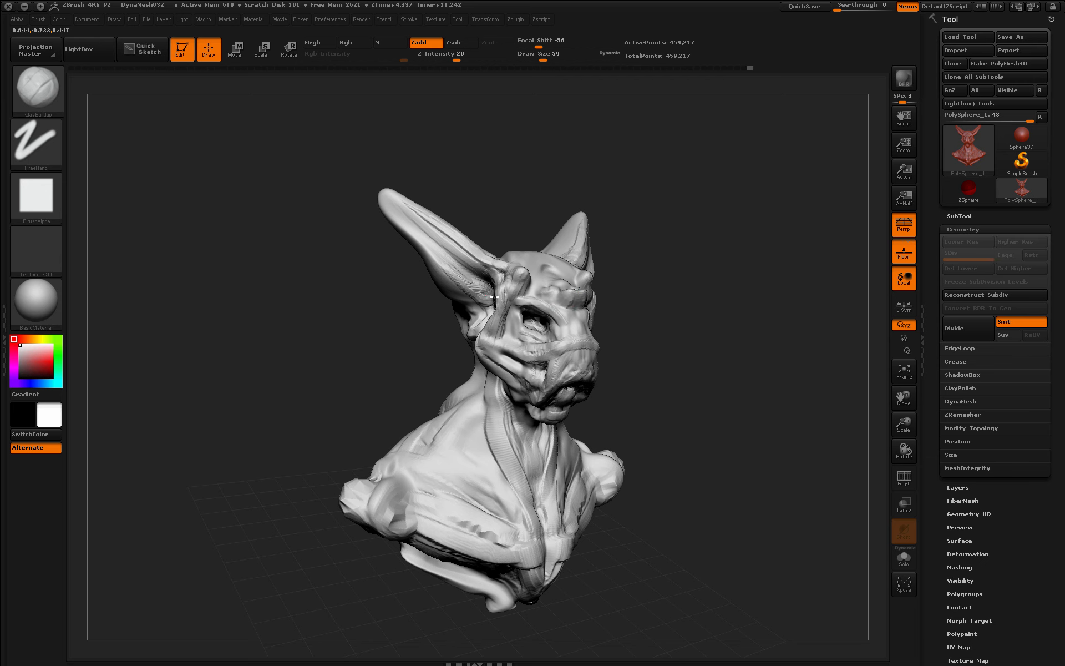
left_click(38, 89)
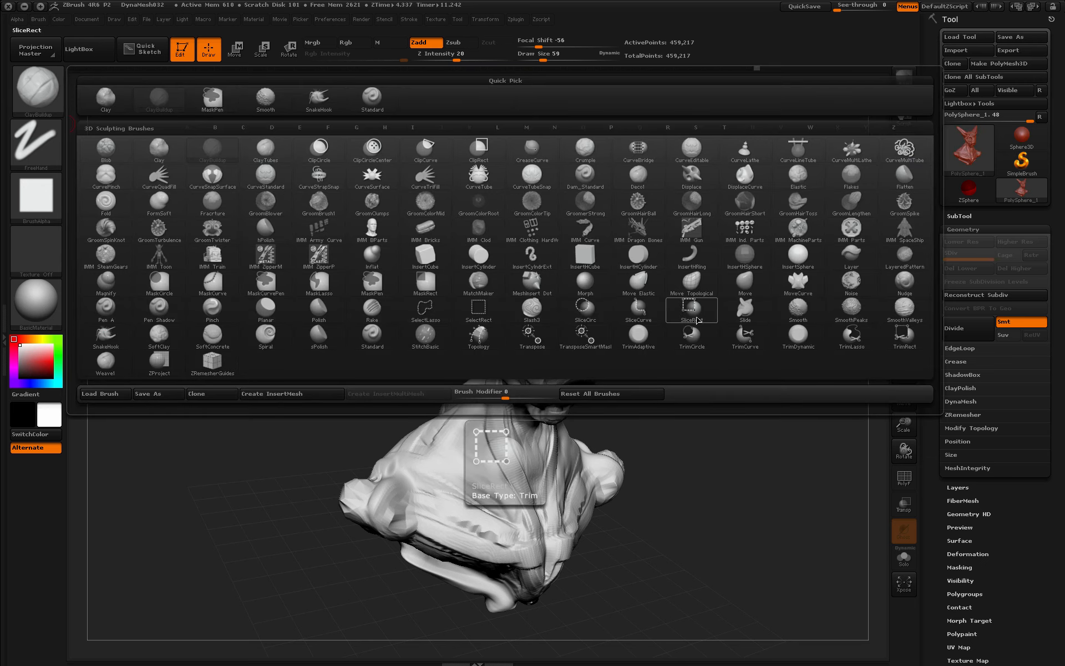
left_click(904, 177)
key("space")
left_click(623, 347)
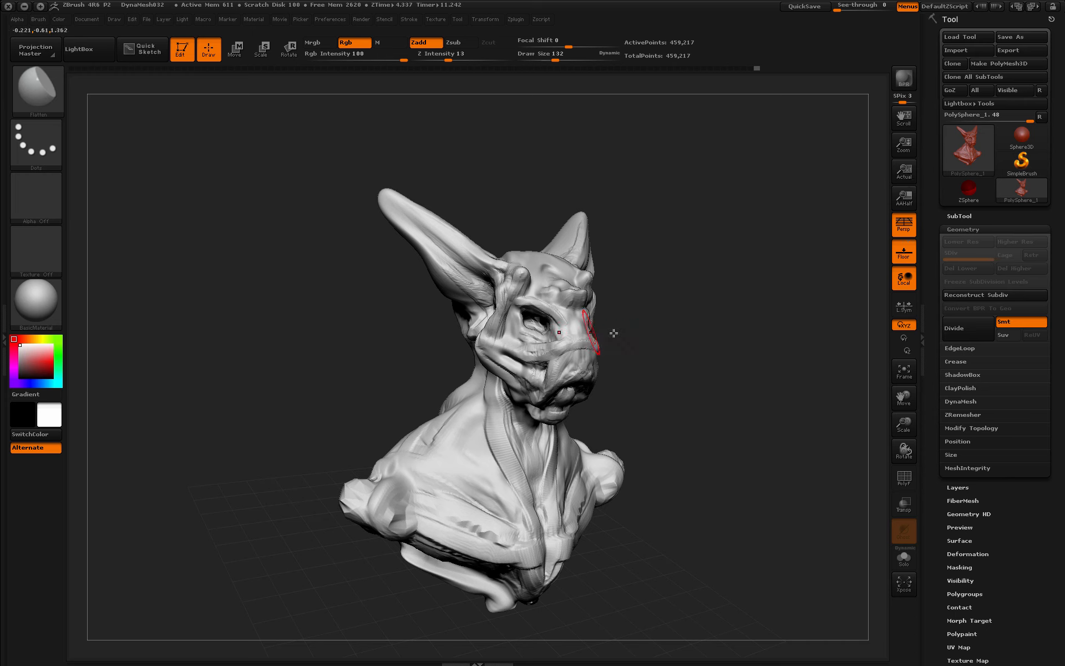
mouse_move(413, 235)
left_mouse_down()
mouse_move(461, 261)
mouse_move(438, 244)
left_mouse_up()
left_click_drag(405, 169, 472, 173)
left_click_drag(372, 305, 447, 284)
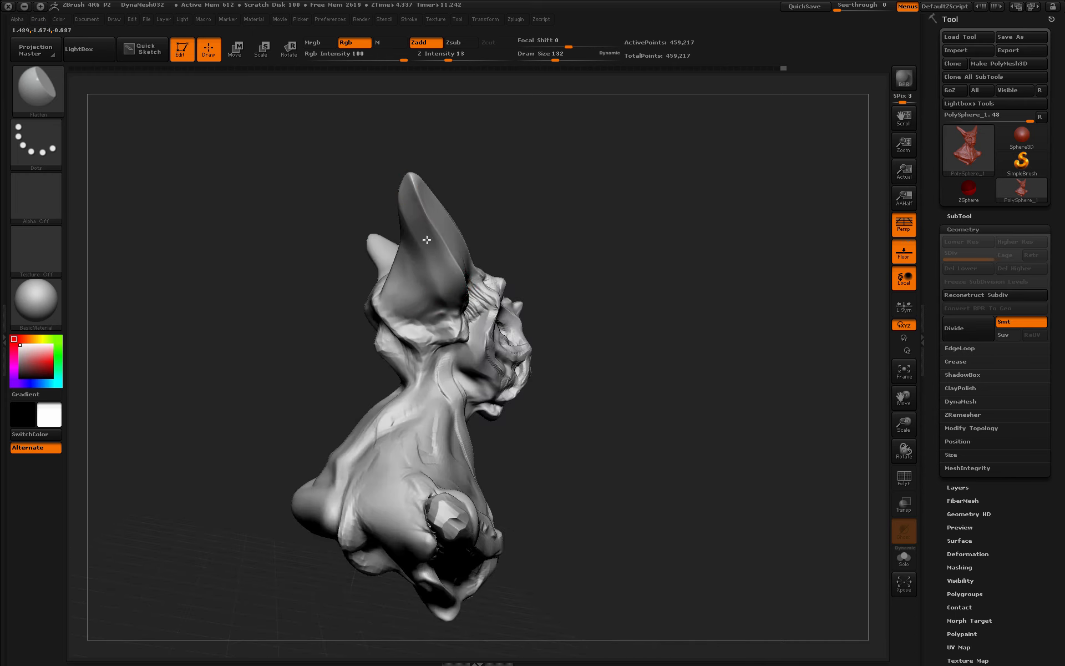
left_click_drag(427, 239, 433, 285)
left_click_drag(344, 278, 258, 319)
mouse_move(360, 229)
left_mouse_down()
mouse_move(422, 249)
mouse_move(349, 222)
left_mouse_up()
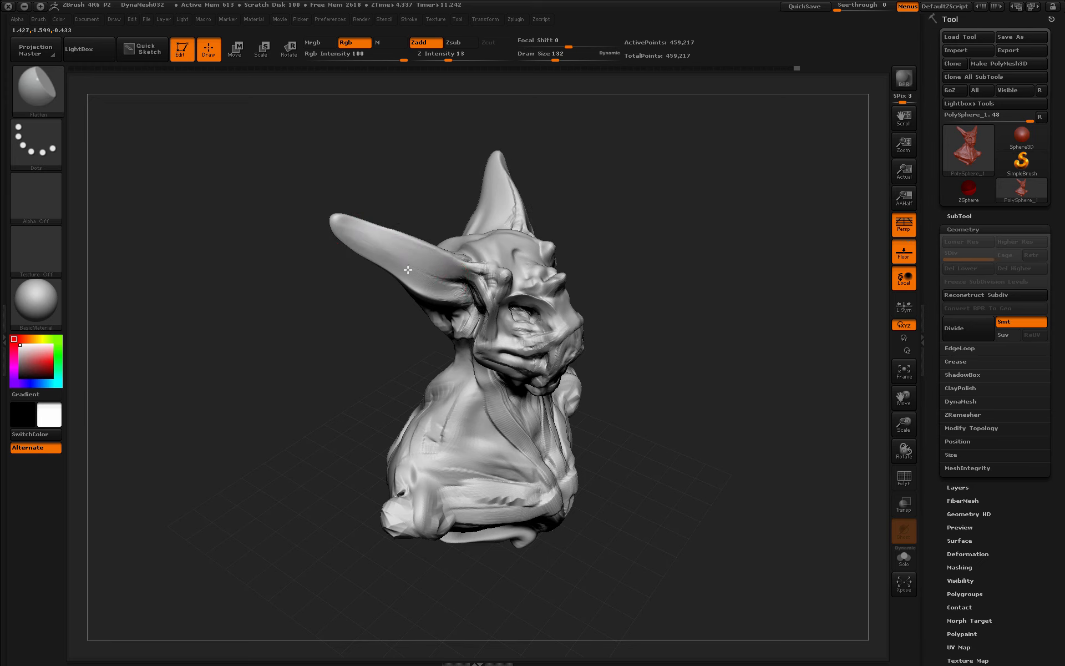
left_click_drag(488, 274, 497, 319)
left_click_drag(623, 233, 616, 305)
mouse_move(377, 194)
left_mouse_down()
mouse_move(454, 261)
mouse_move(427, 258)
left_mouse_up()
left_click_drag(627, 344, 588, 294)
left_click_drag(693, 371, 583, 299)
left_click_drag(715, 249, 727, 205)
left_click_drag(588, 280, 590, 305)
left_click_drag(693, 300, 777, 302)
left_click_drag(577, 290, 574, 307)
key("space")
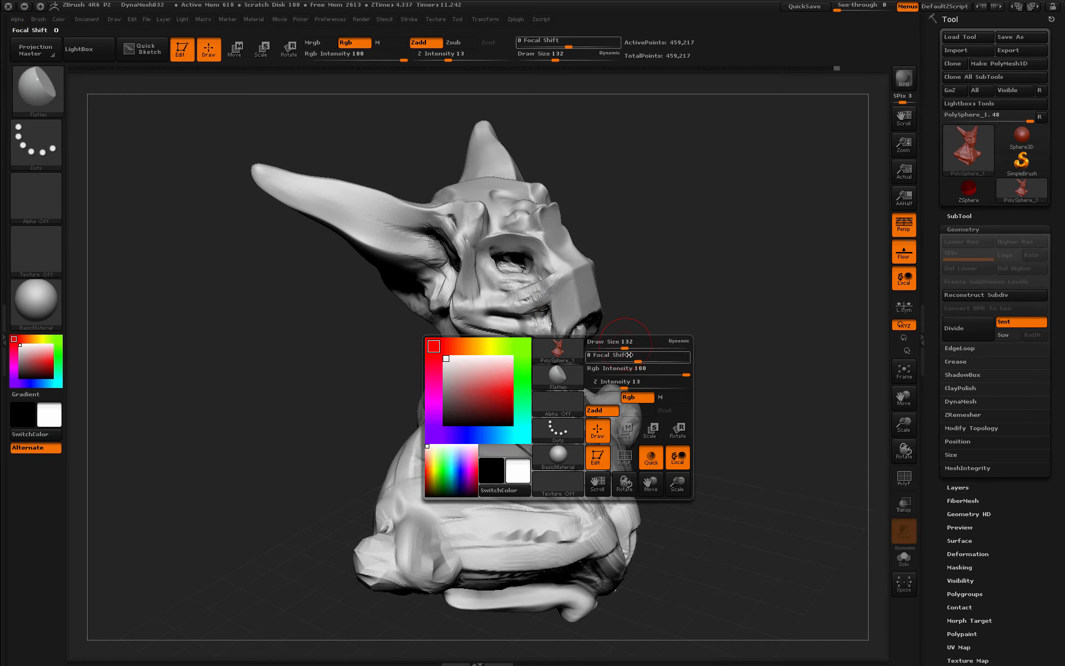
left_click_drag(618, 344, 610, 344)
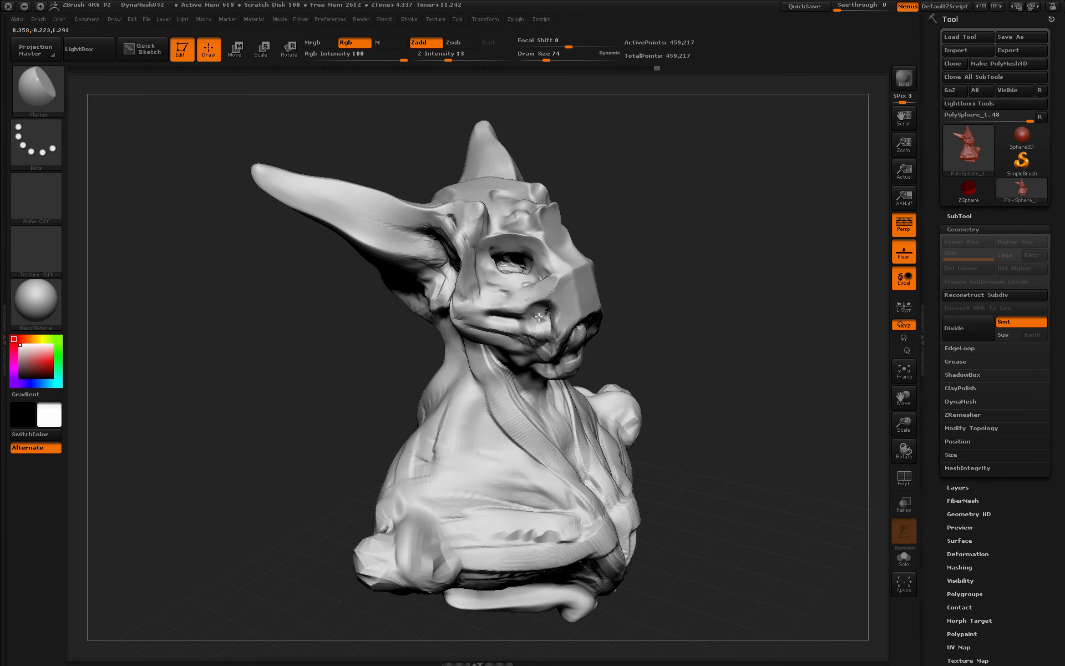
mouse_move(538, 316)
left_mouse_down()
mouse_move(559, 341)
mouse_move(594, 339)
left_mouse_up()
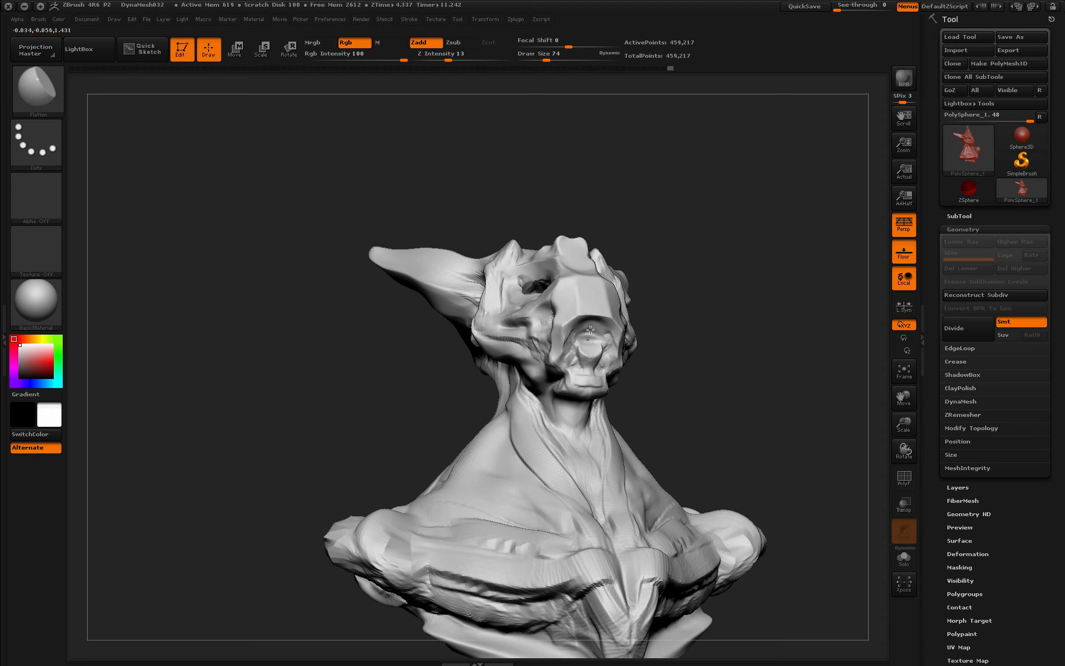
mouse_move(666, 259)
left_mouse_down()
mouse_move(513, 370)
mouse_move(615, 271)
mouse_move(484, 332)
left_mouse_up()
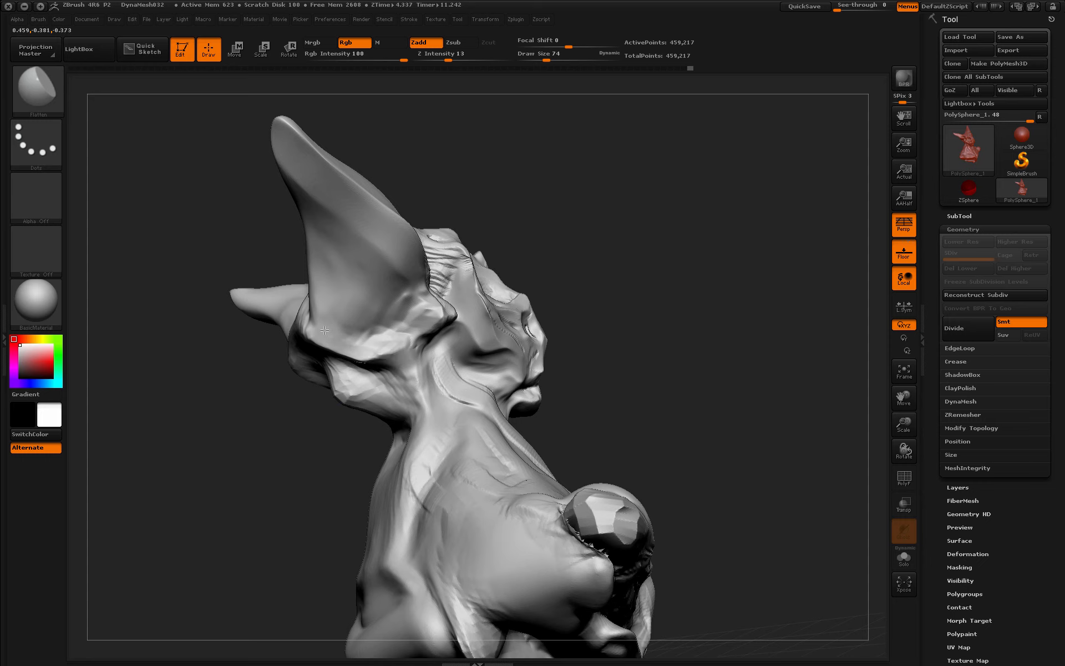
mouse_move(406, 300)
left_mouse_down()
mouse_move(661, 366)
mouse_move(680, 389)
mouse_move(469, 295)
mouse_move(450, 331)
left_mouse_up()
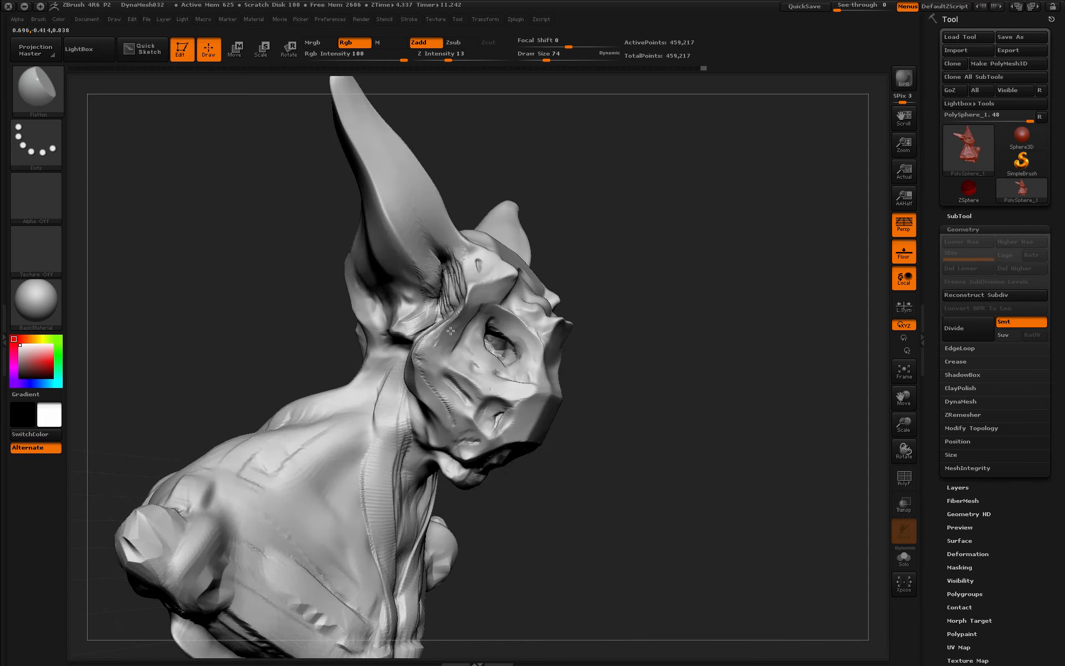
left_click_drag(604, 268, 442, 278)
mouse_move(414, 365)
left_mouse_down()
mouse_move(677, 381)
mouse_move(568, 403)
left_mouse_up()
mouse_move(509, 439)
left_mouse_down()
mouse_move(727, 364)
mouse_move(509, 389)
left_mouse_up()
key("b")
- Switch to Dam_Standard and carve mirrored creases along the muzzle and around the mouth
left_click(587, 178)
key("space")
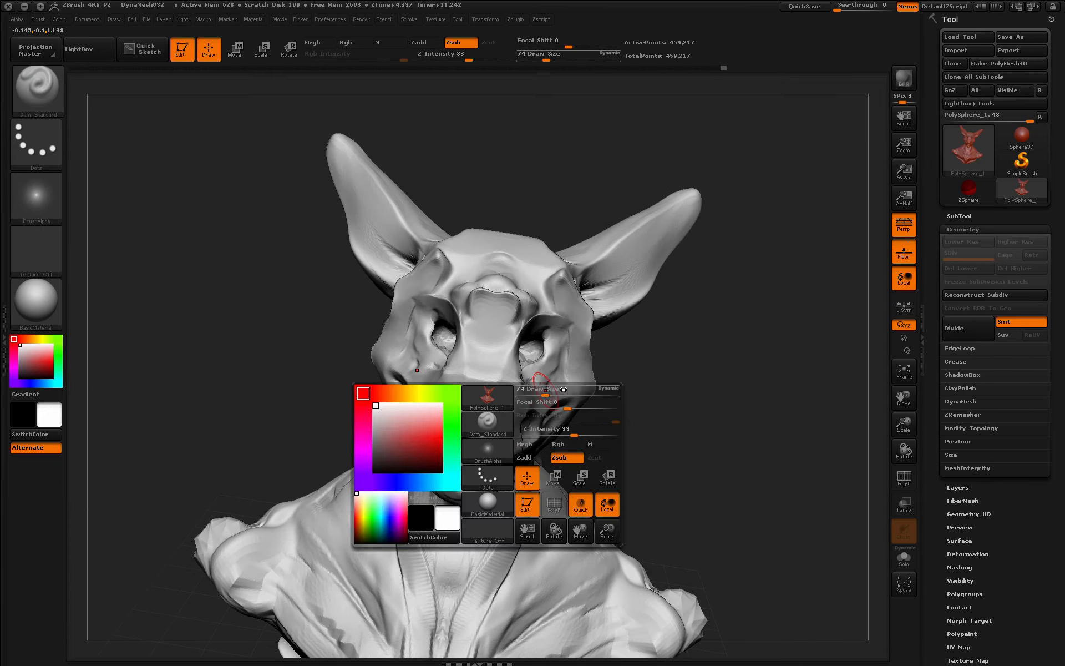
mouse_move(638, 349)
left_mouse_down()
mouse_move(512, 361)
mouse_move(541, 358)
mouse_move(536, 369)
left_mouse_up()
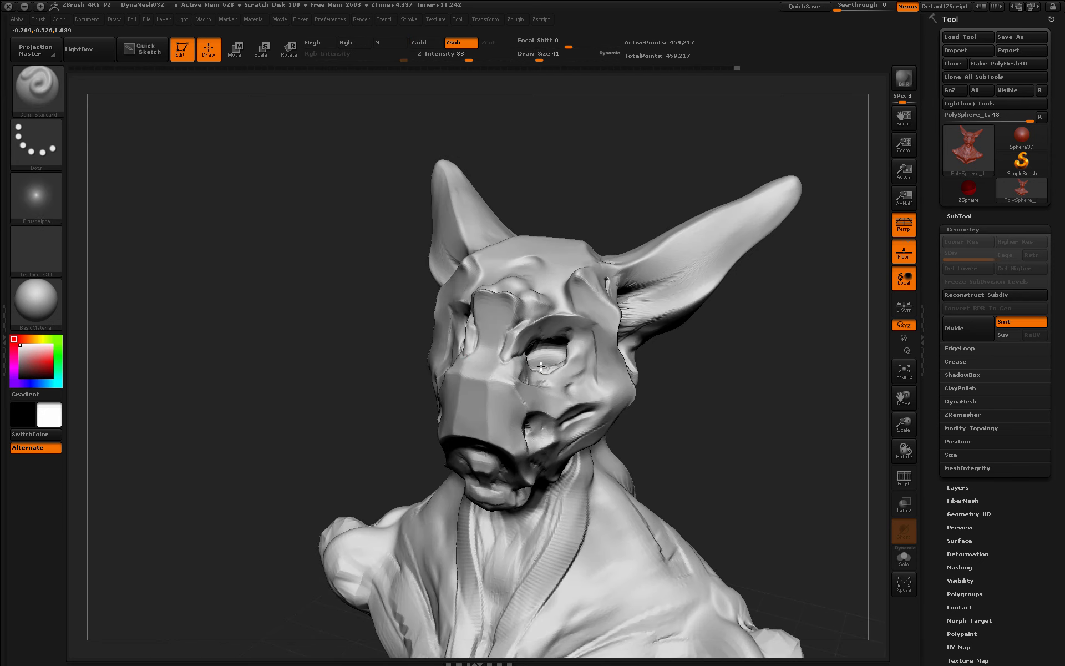
left_click_drag(696, 328, 524, 383)
left_click_drag(668, 351, 553, 391)
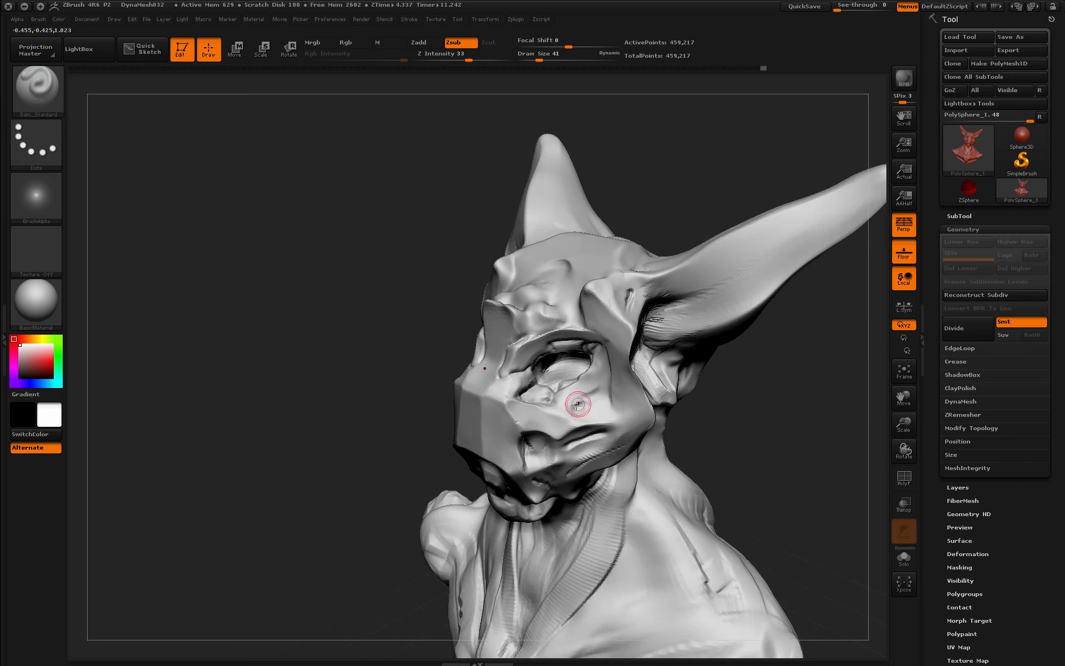
left_click_drag(700, 400, 768, 403)
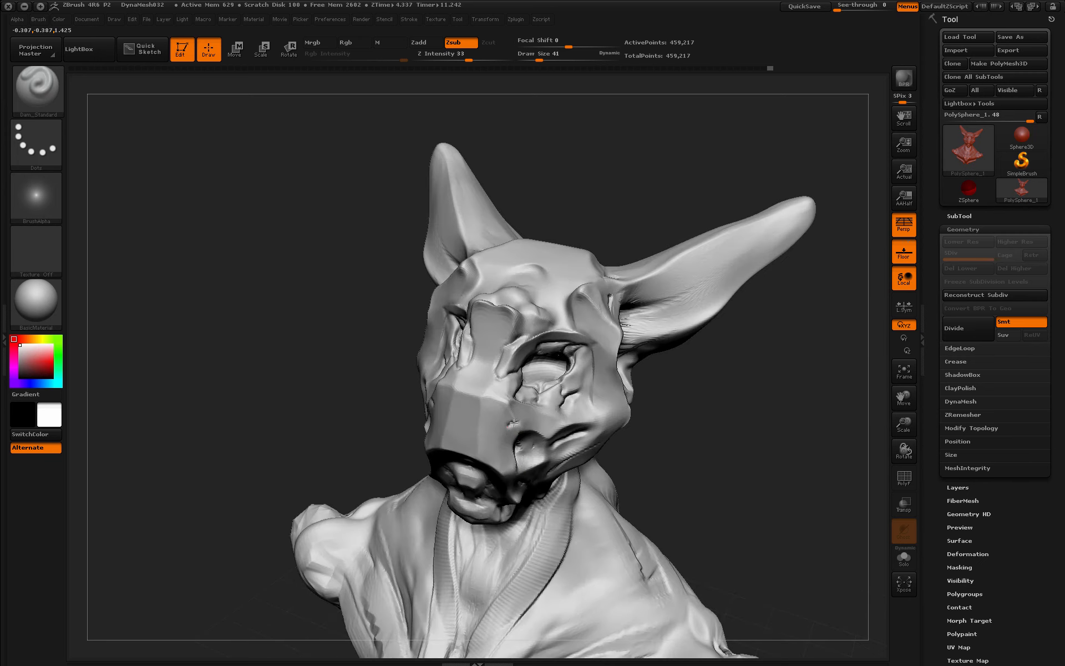
left_click_drag(494, 422, 514, 465)
left_click_drag(674, 444, 727, 347)
left_click_drag(488, 476, 460, 472)
- Reframe the bust smaller in a three-quarter view and carve creases along the cheeks
left_click_drag(688, 516, 729, 344, "alt")
left_click_drag(904, 425, 890, 393)
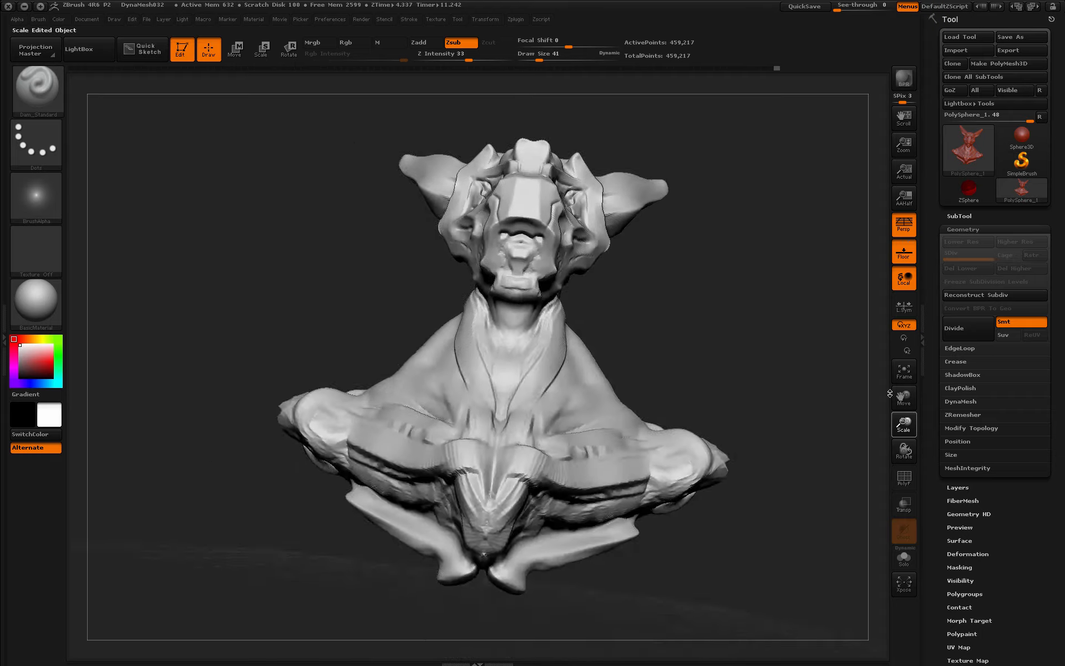
left_click_drag(627, 250, 560, 311)
left_click_drag(903, 424, 907, 313)
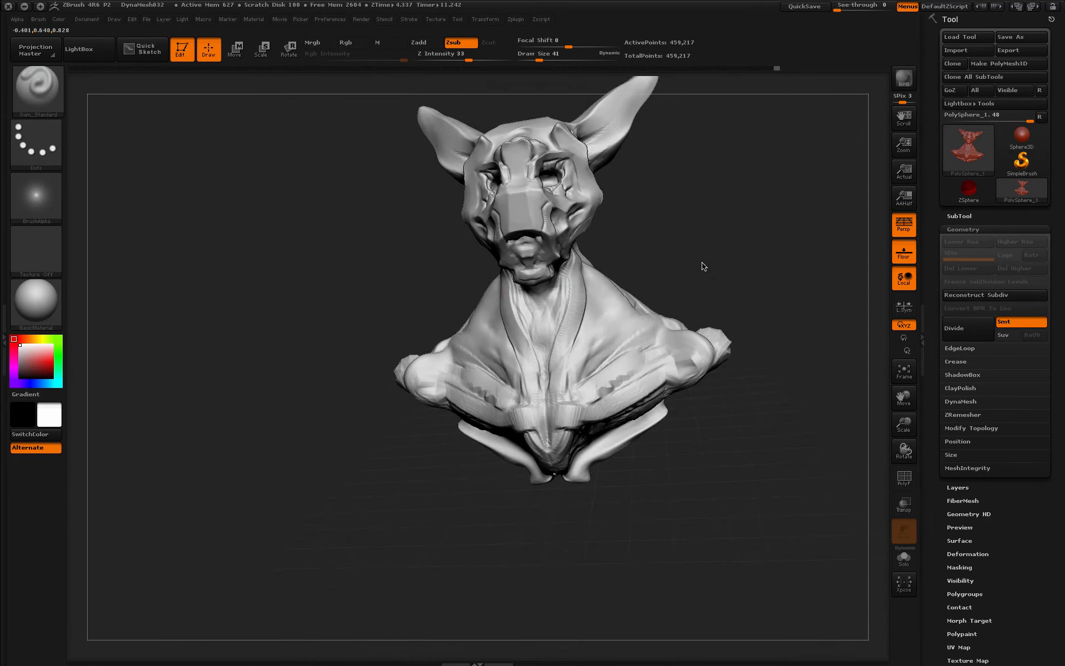
left_click_drag(701, 266, 776, 283)
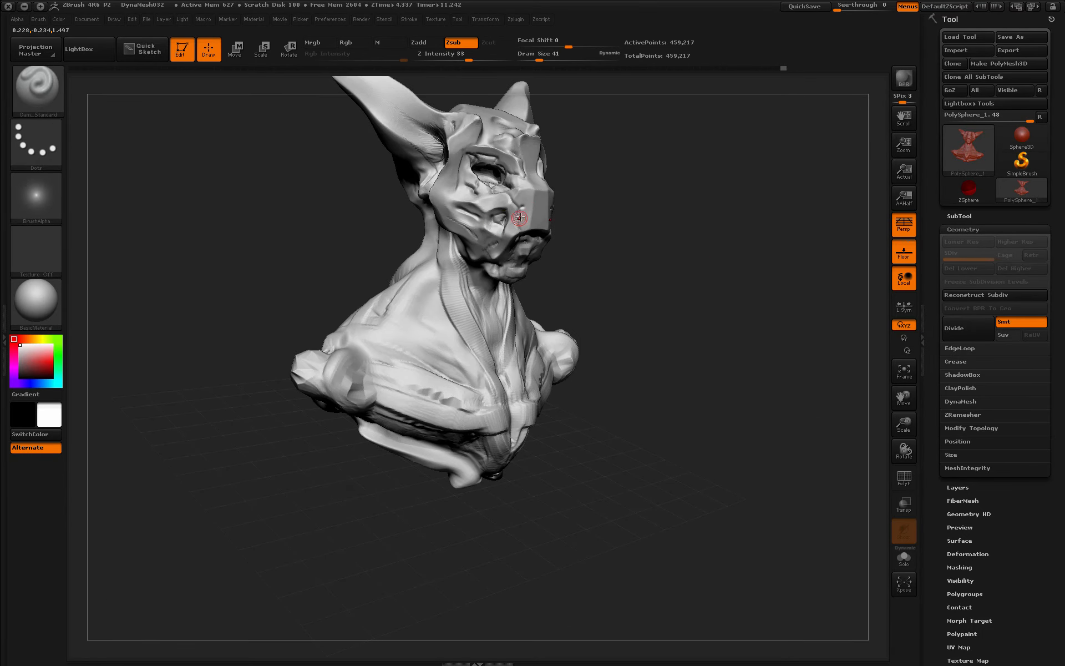
left_click_drag(667, 290, 688, 393, "alt")
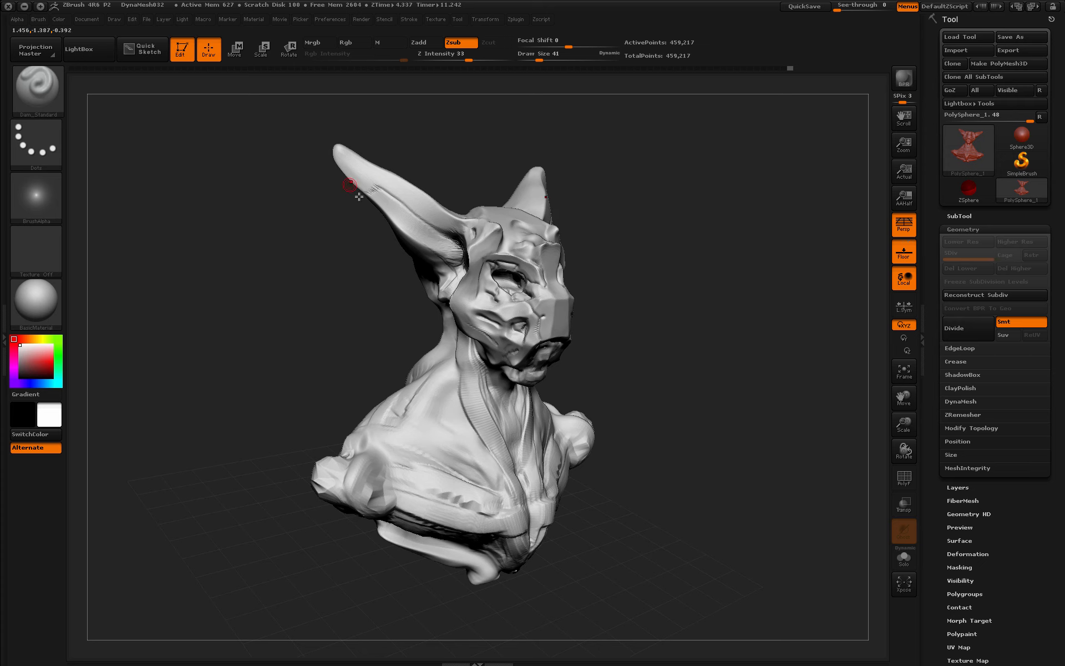
left_click_drag(480, 318, 501, 326)
left_click_drag(602, 327, 637, 308)
left_click_drag(499, 349, 463, 326)
left_click_drag(605, 313, 678, 288)
left_click_drag(468, 327, 463, 335)
left_click_drag(602, 332, 660, 296)
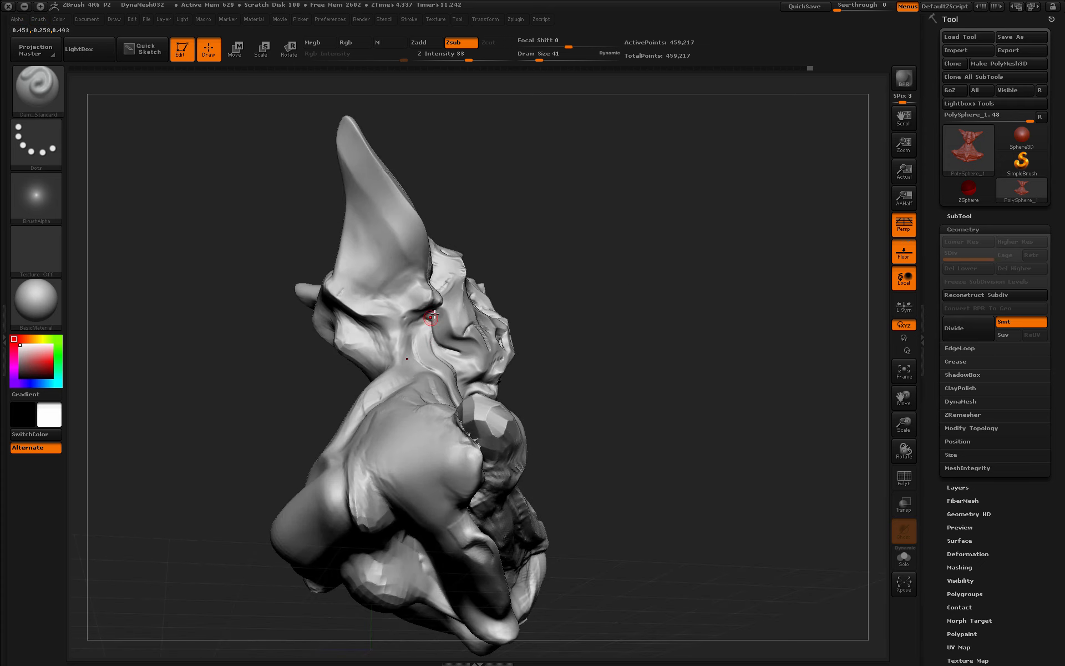
- Carve a crease down the neck below the ear, plus short mouth and cheek creases
left_click_drag(429, 322, 433, 358)
mouse_move(668, 327)
left_mouse_down()
mouse_move(599, 332)
mouse_move(616, 288)
left_mouse_up()
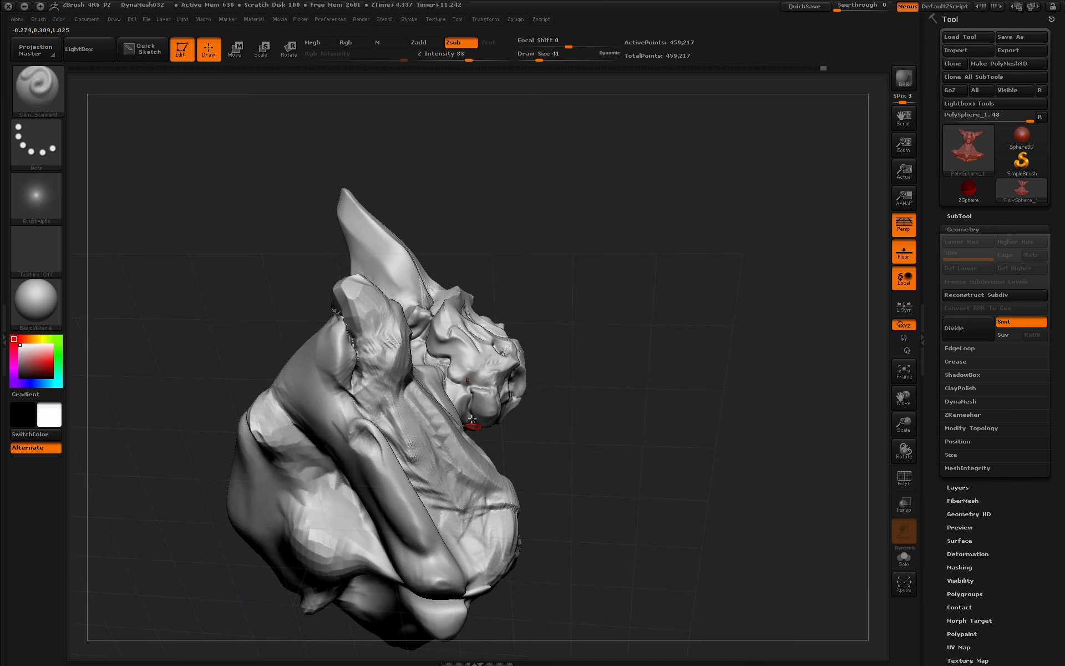
mouse_move(613, 338)
left_mouse_down()
mouse_move(574, 368)
mouse_move(619, 356)
left_mouse_up()
left_click_drag(488, 379, 501, 360)
left_click_drag(682, 341, 592, 331)
left_click_drag(777, 344, 731, 355)
left_click_drag(513, 386, 519, 399)
left_click_drag(421, 408, 445, 425)
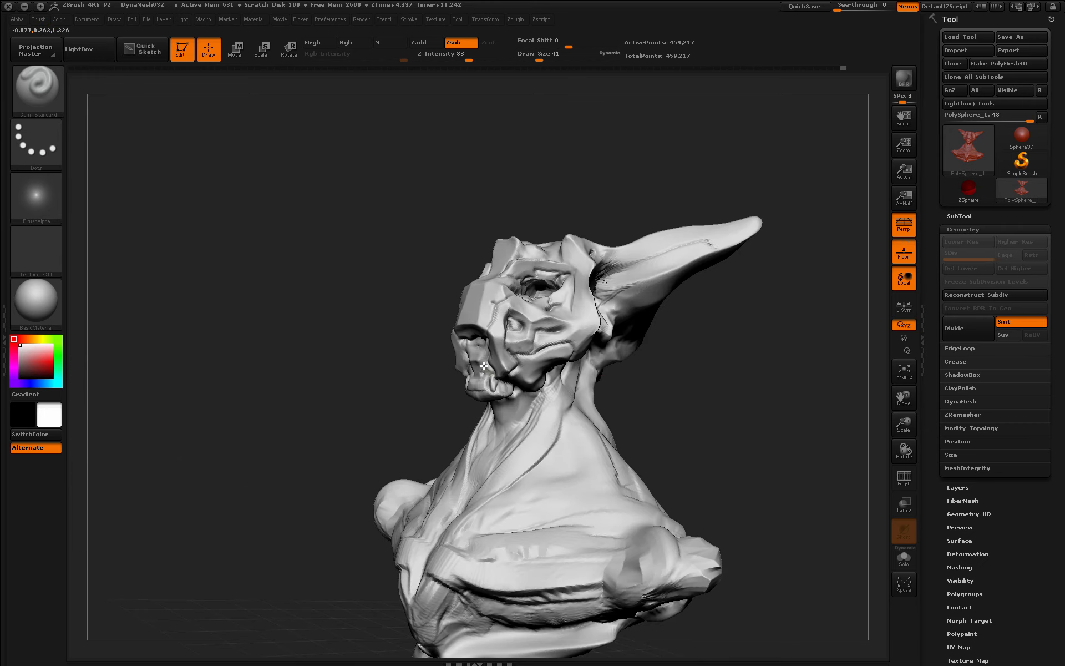
left_click_drag(484, 365, 484, 359)
left_click_drag(383, 360, 432, 358)
- Carve a short crease under the snout and another along the back of the neck
left_click_drag(481, 329, 458, 350)
mouse_move(627, 355)
left_mouse_down()
mouse_move(588, 355)
mouse_move(693, 355)
left_mouse_up()
left_click_drag(526, 355, 616, 366)
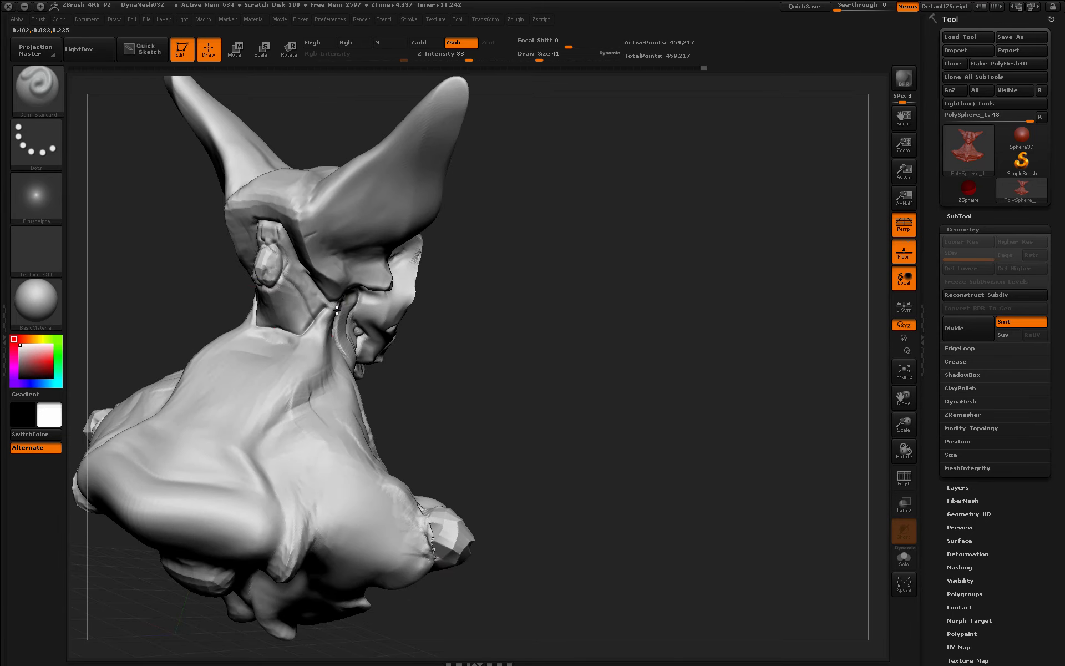
left_click_drag(337, 310, 338, 304)
mouse_move(593, 352)
left_mouse_down()
mouse_move(695, 334)
mouse_move(714, 374)
mouse_move(697, 368)
left_mouse_up()
left_click_drag(904, 424, 907, 368)
mouse_move(599, 408)
left_mouse_down()
mouse_move(746, 409)
mouse_move(594, 374)
mouse_move(623, 359)
mouse_move(608, 378)
mouse_move(655, 371)
left_mouse_up()
left_click(54, 96)
- Switch to SnakeHook at draw size 585 and pull the head, chest and lower body
left_click(208, 96)
key("space")
left_click_drag(557, 359, 543, 360)
left_click_drag(496, 269, 446, 261)
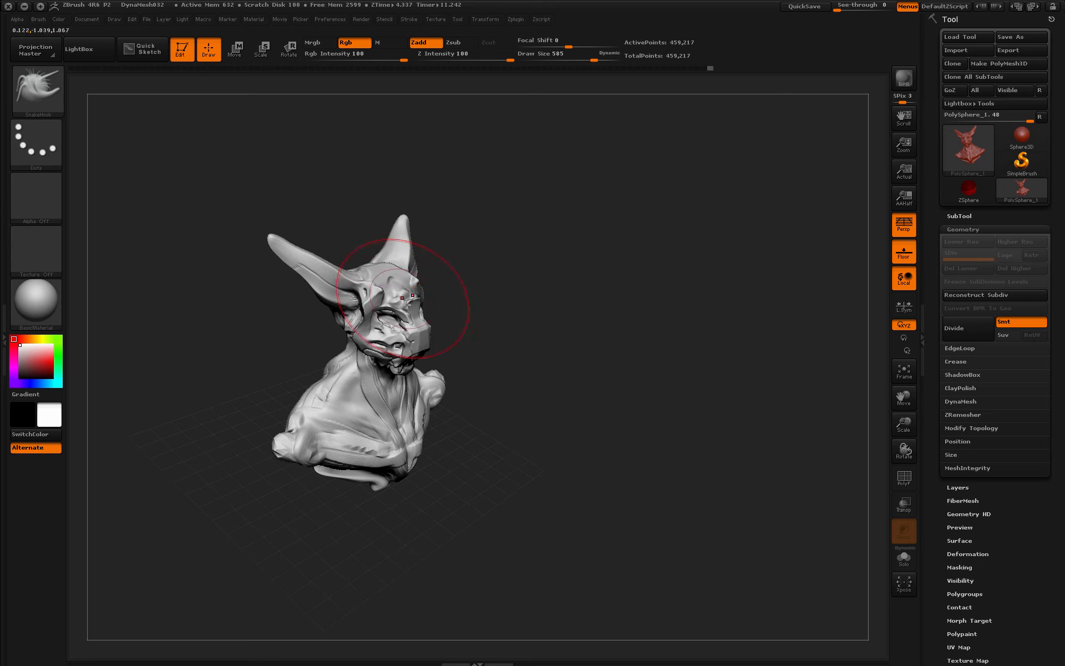
left_click_drag(406, 304, 413, 320)
mouse_move(452, 377)
left_mouse_down()
mouse_move(512, 341)
mouse_move(438, 366)
mouse_move(458, 363)
left_mouse_up()
mouse_move(415, 414)
left_mouse_down("shift")
mouse_move(415, 442)
mouse_move(479, 458)
left_mouse_up("shift")
left_click_drag(357, 480, 348, 410)
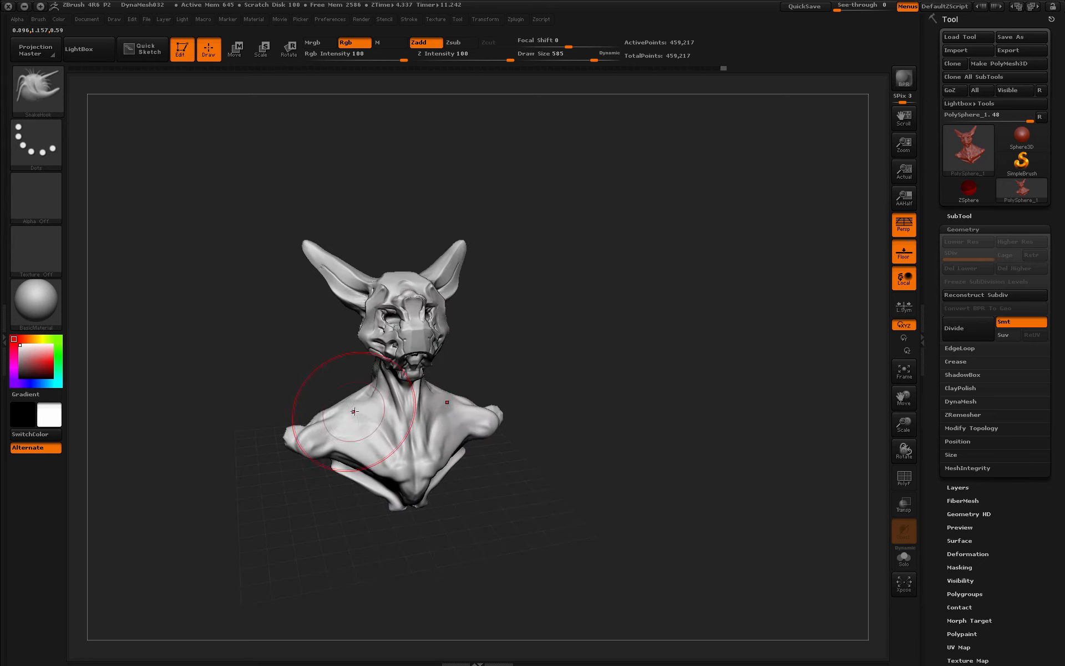
- Reshape both shoulders and the chest with SnakeHook from several angles
left_click_drag(518, 382, 610, 369)
left_click_drag(311, 438, 283, 431)
left_click_drag(506, 387, 554, 416)
left_click_drag(250, 424, 283, 438)
left_click_drag(522, 422, 455, 413)
left_click_drag(228, 427, 242, 444)
left_click_drag(508, 412, 549, 411)
left_click_drag(302, 444, 320, 451)
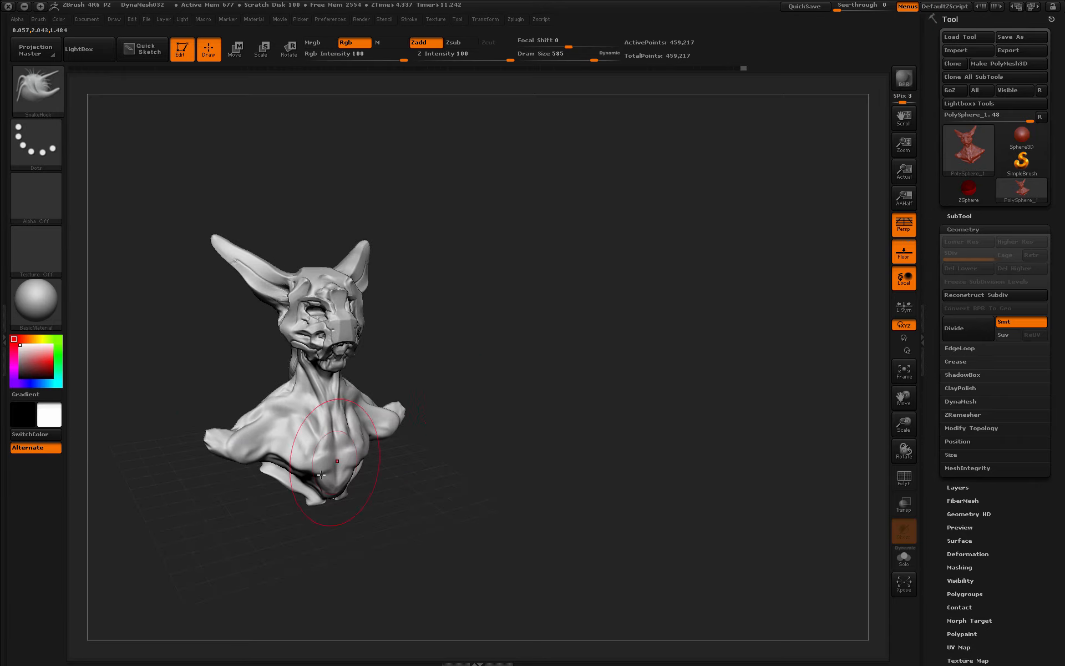
left_click_drag(532, 408, 493, 404)
left_click_drag(280, 435, 293, 444)
left_click_drag(480, 382, 533, 361)
left_click_drag(272, 408, 289, 419)
mouse_move(587, 388)
left_mouse_down()
mouse_move(525, 394)
mouse_move(564, 412)
mouse_move(642, 409)
mouse_move(582, 413)
left_mouse_up()
- Pull both ears down into curving bull-like horns and refine their curve
left_click_drag(266, 263, 280, 342)
left_click_drag(532, 327, 591, 320)
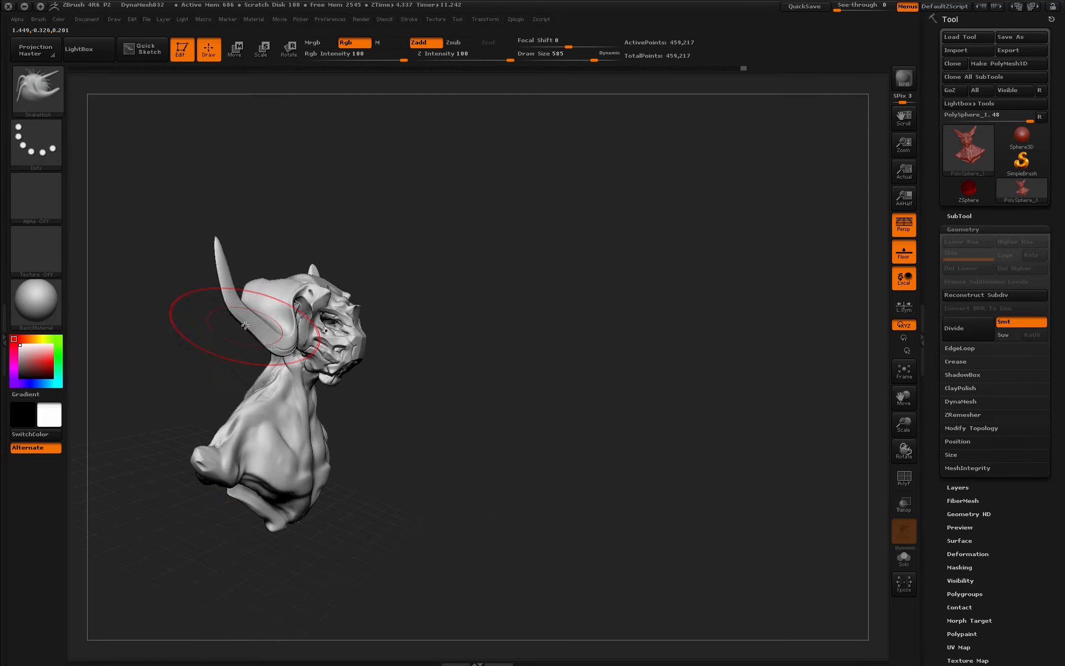
left_click_drag(248, 325, 266, 269)
left_click_drag(388, 214, 444, 198)
left_click_drag(244, 271, 232, 252)
mouse_move(310, 288)
left_mouse_down()
mouse_move(490, 350)
mouse_move(347, 369)
left_mouse_up()
- Reduce the brush size to 293 and subdivide the mesh to 1.853 million points
key("space")
left_click_drag(534, 420, 717, 335, "alt")
left_click_drag(717, 335, 627, 319)
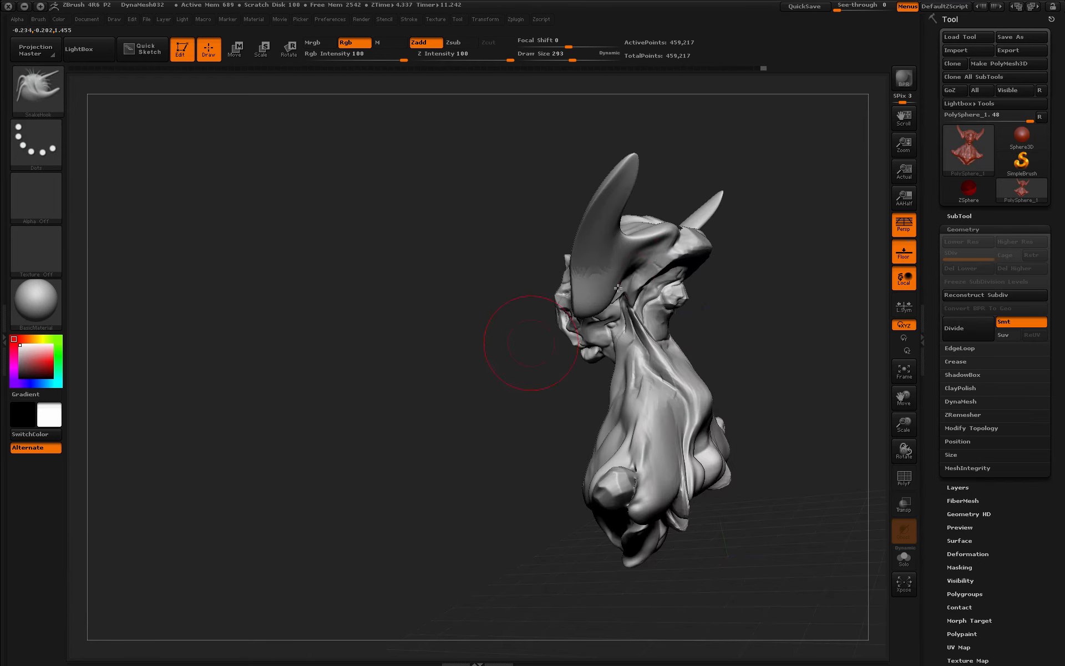
left_click_drag(523, 344, 732, 316)
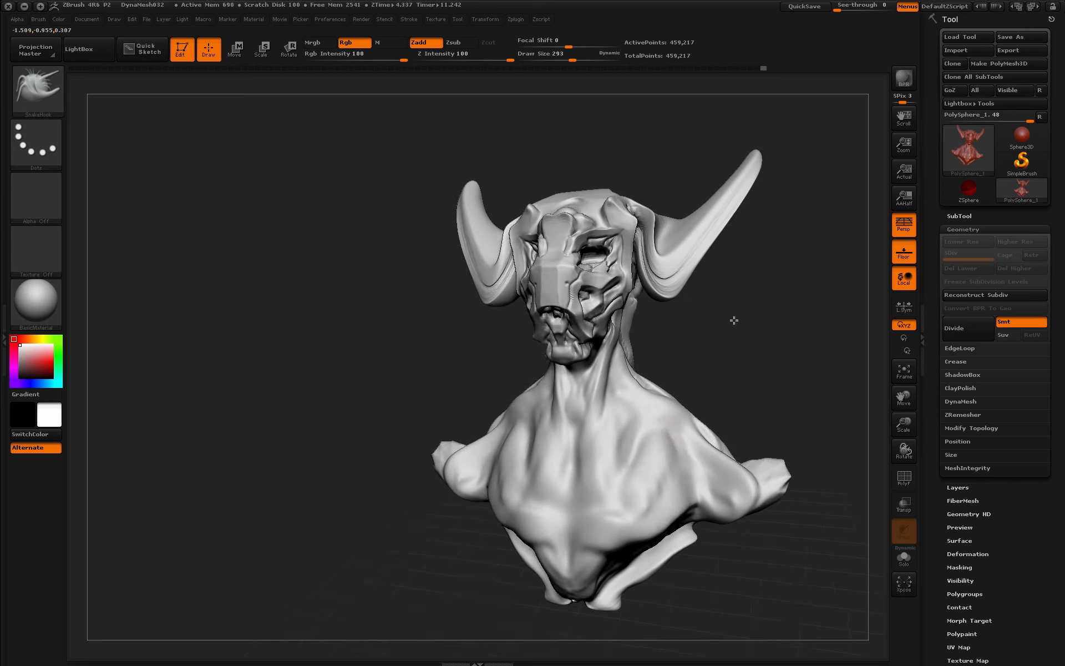
key("ctrl+d")
left_click(38, 89)
left_click(800, 239)
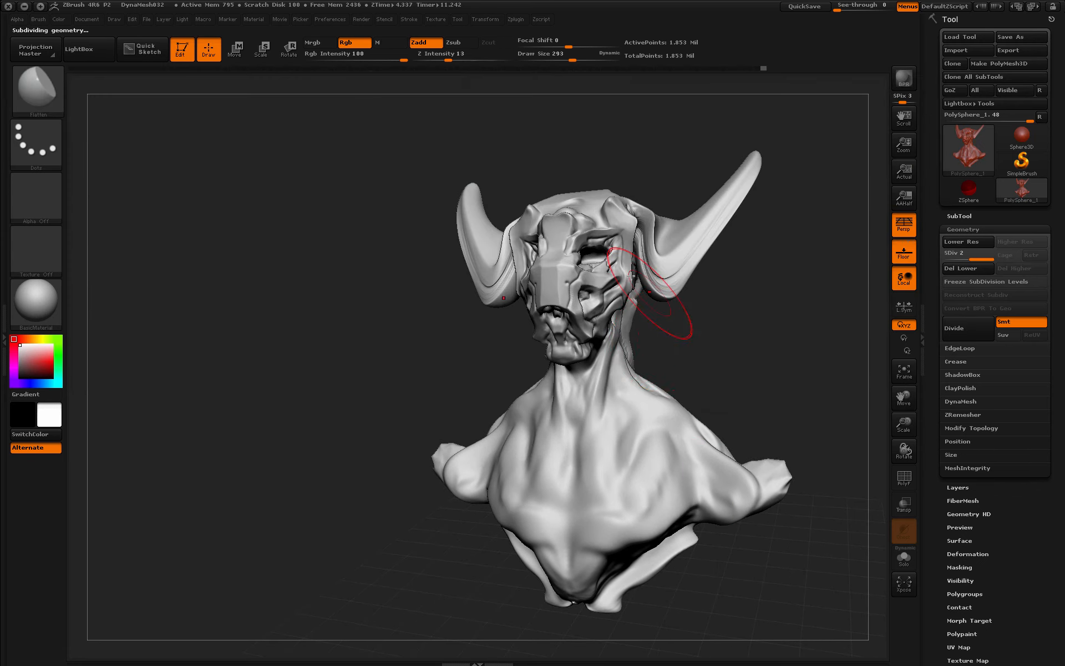
- Flatten the right horn and its base at size 163, then shrink the brush to 44
key("space")
left_click(648, 348)
mouse_move(657, 244)
left_mouse_down("shift")
mouse_move(672, 282)
mouse_move(694, 257)
mouse_move(728, 282)
mouse_move(681, 285)
left_mouse_up("shift")
mouse_move(749, 244)
left_mouse_down()
mouse_move(744, 260)
mouse_move(731, 242)
left_mouse_up()
left_click_drag(558, 427, 686, 402)
key("space")
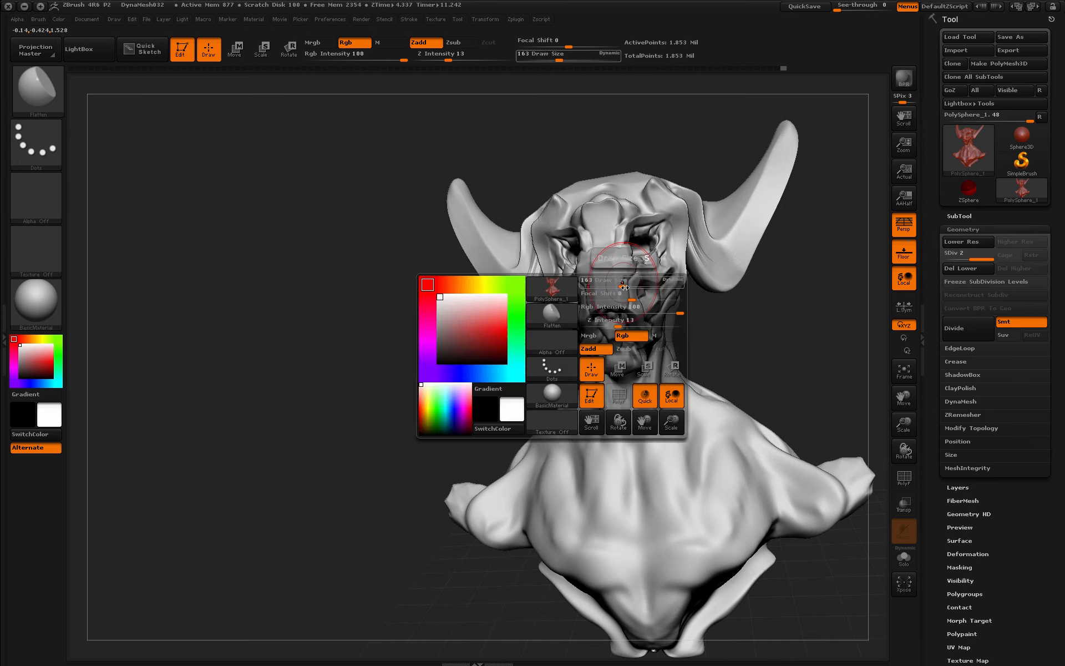
left_click(607, 293)
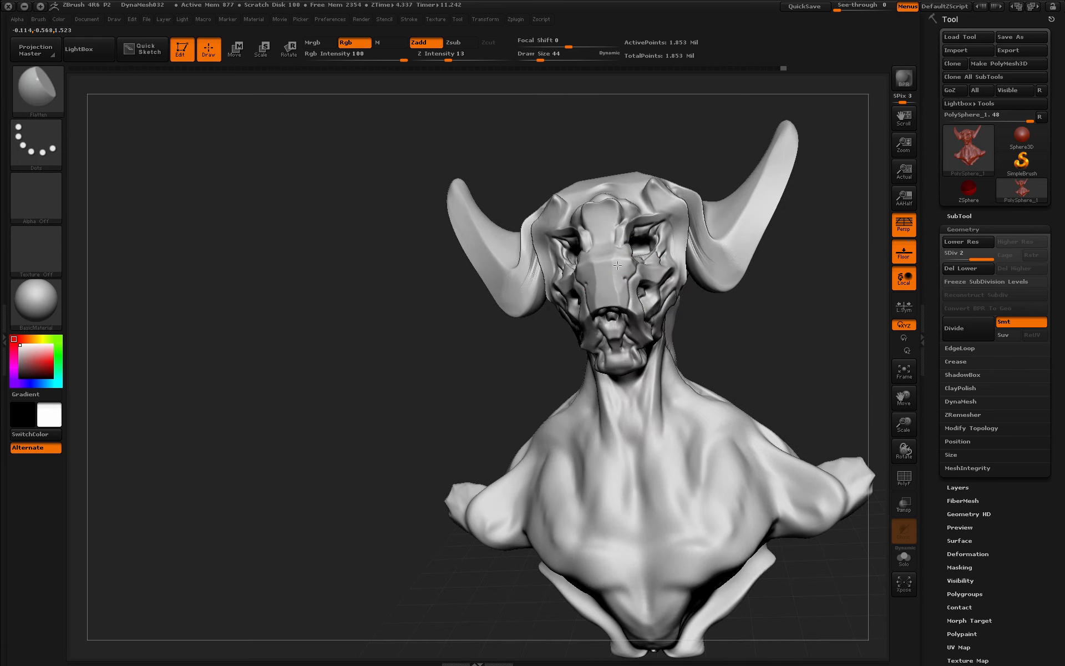
- Orbit the horned bust through three-quarter, side and front views to inspect it
left_click_drag(736, 311, 686, 242)
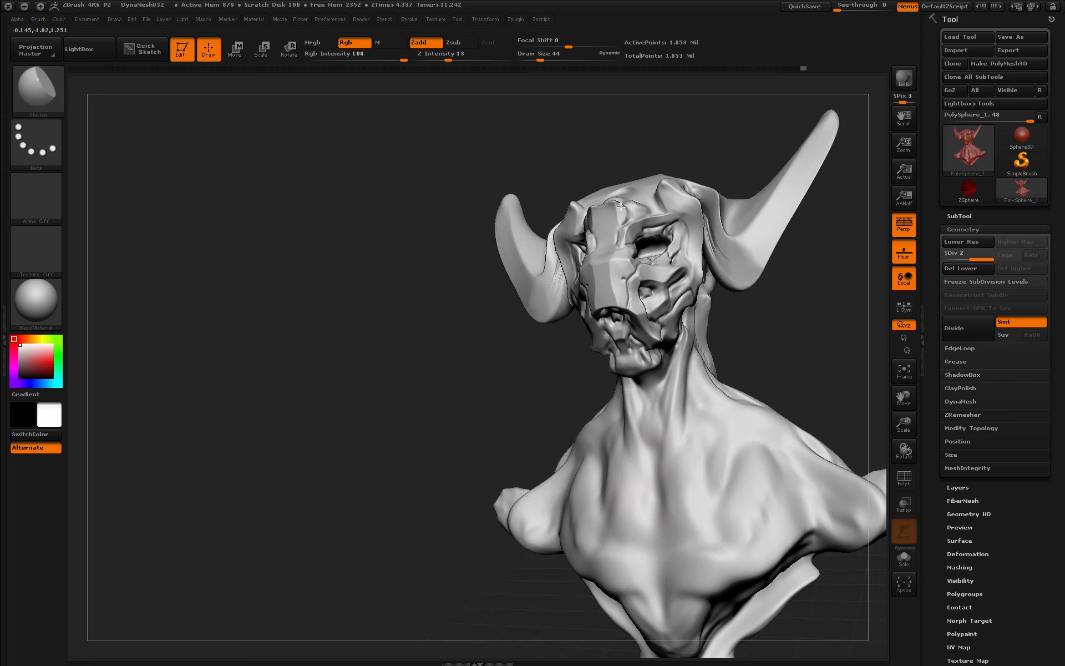
left_click_drag(687, 162, 674, 206)
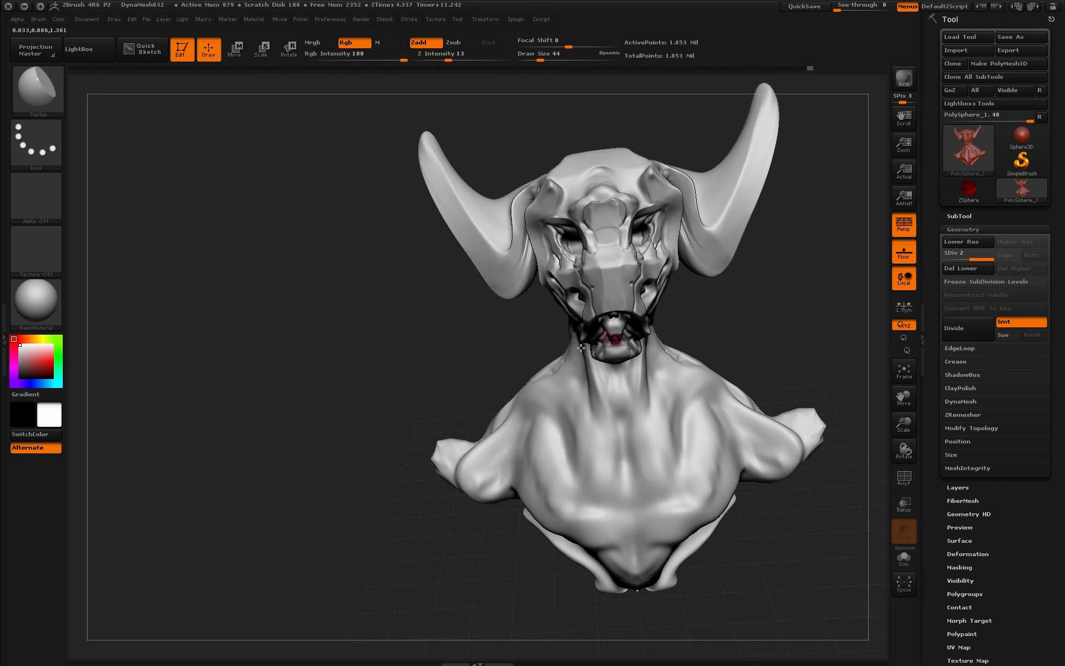
left_click_drag(581, 347, 618, 330)
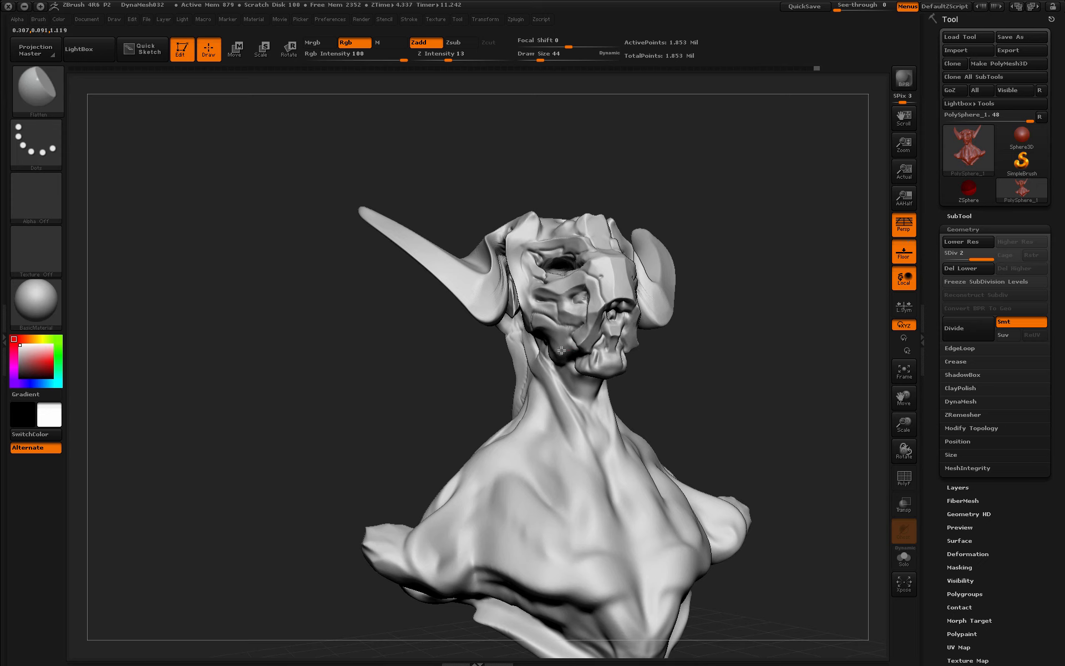
left_click_drag(542, 248, 581, 346)
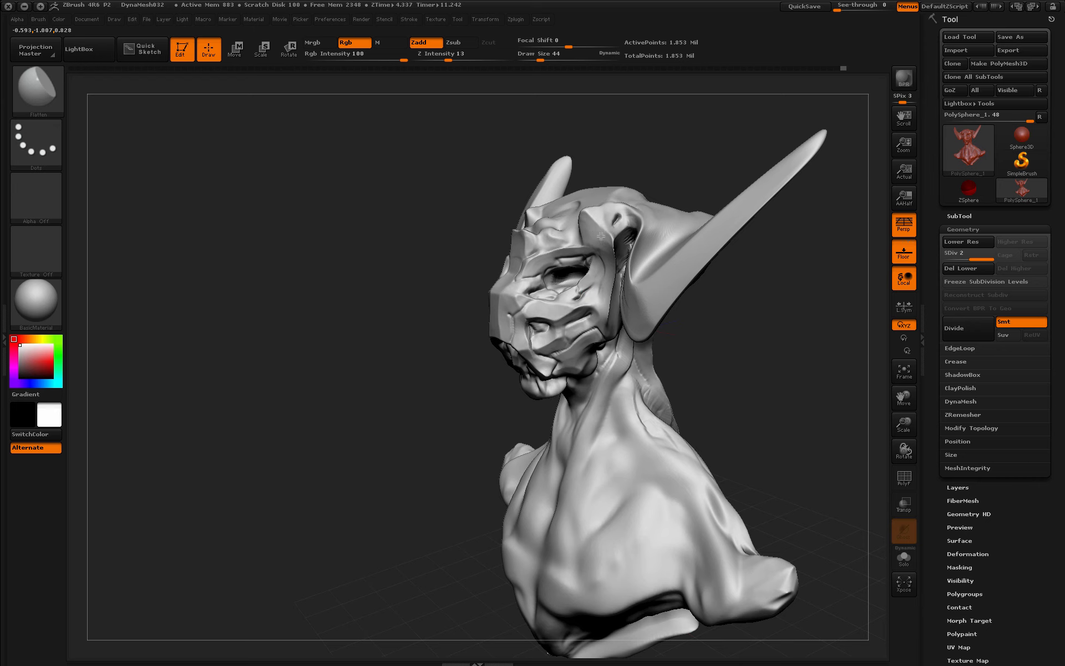
right_click_drag(586, 221, 552, 220)
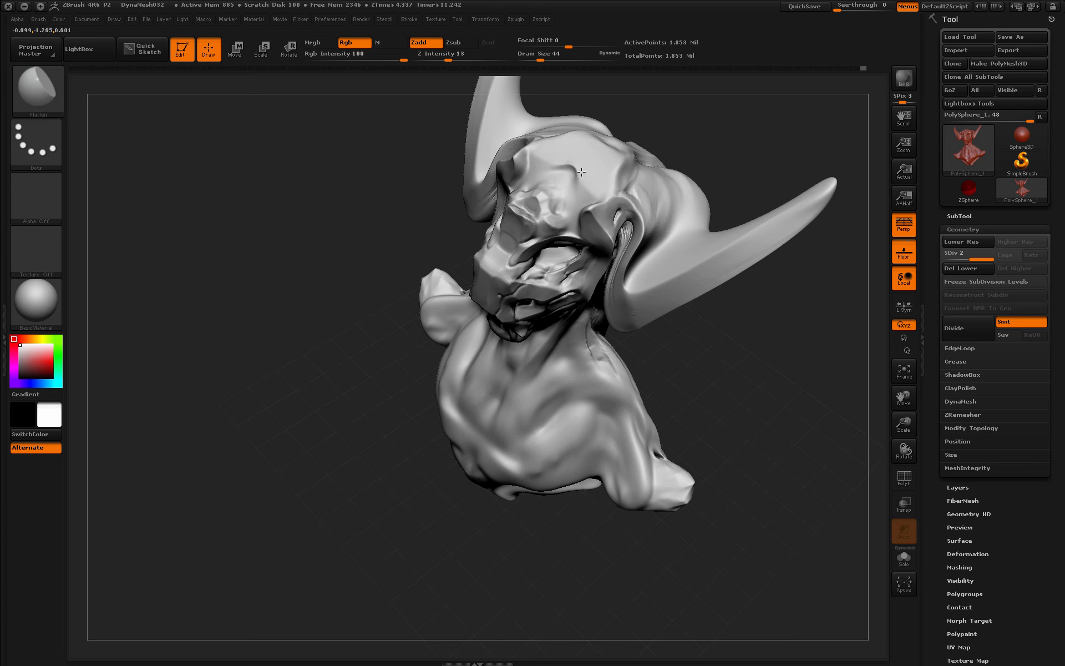
right_click_drag(664, 150, 469, 337)
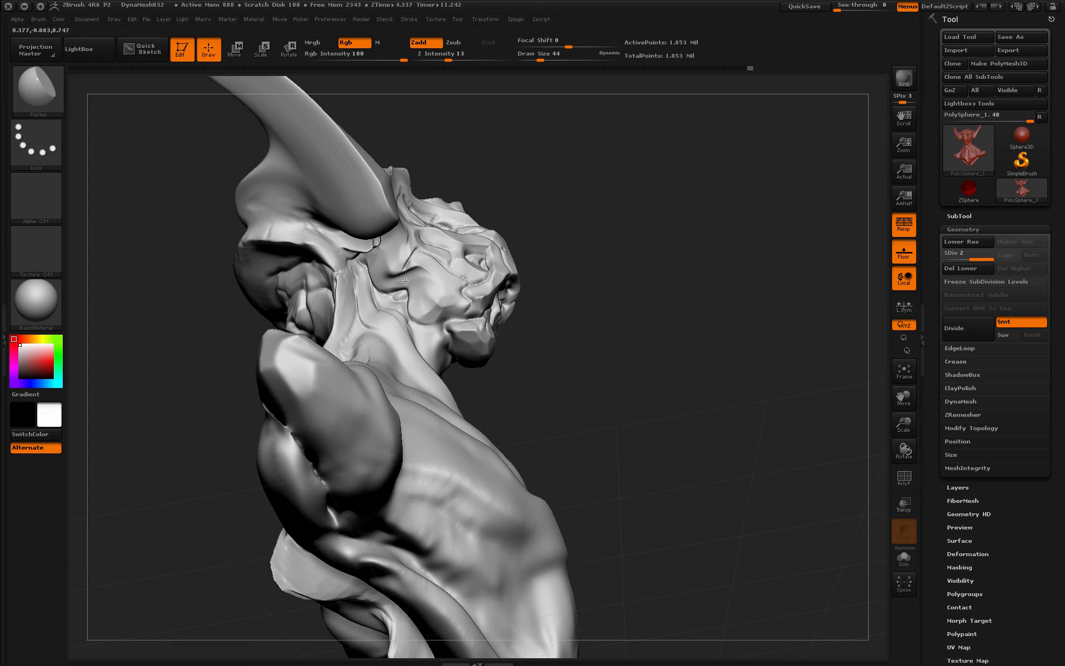
right_click_drag(405, 283, 420, 257)
right_click_drag(462, 359, 390, 302)
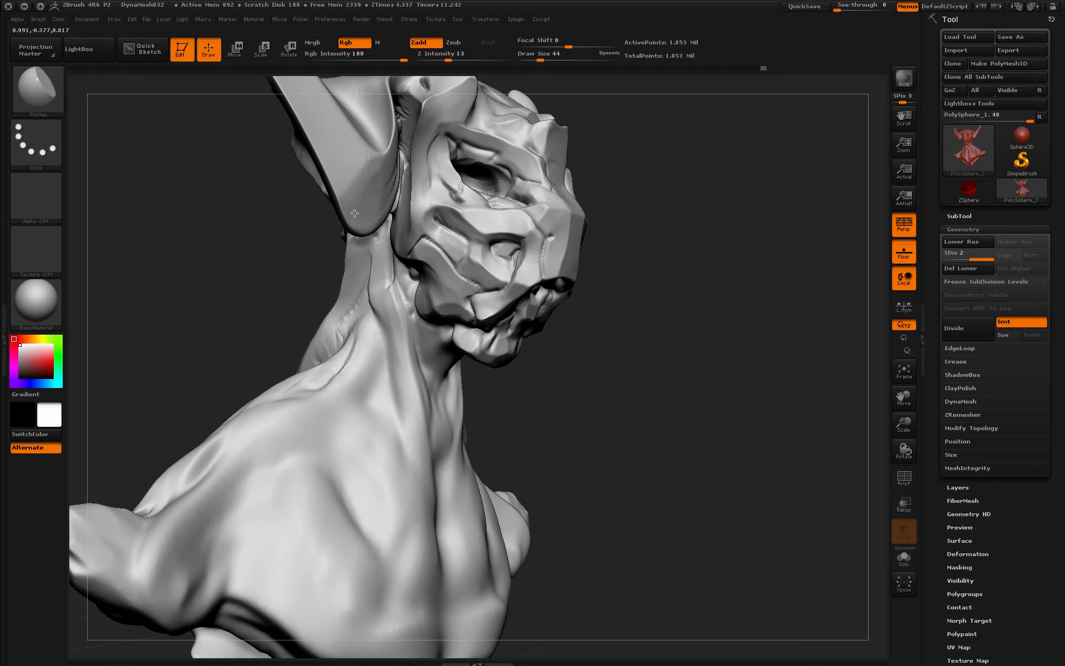
left_click_drag(777, 310, 638, 221)
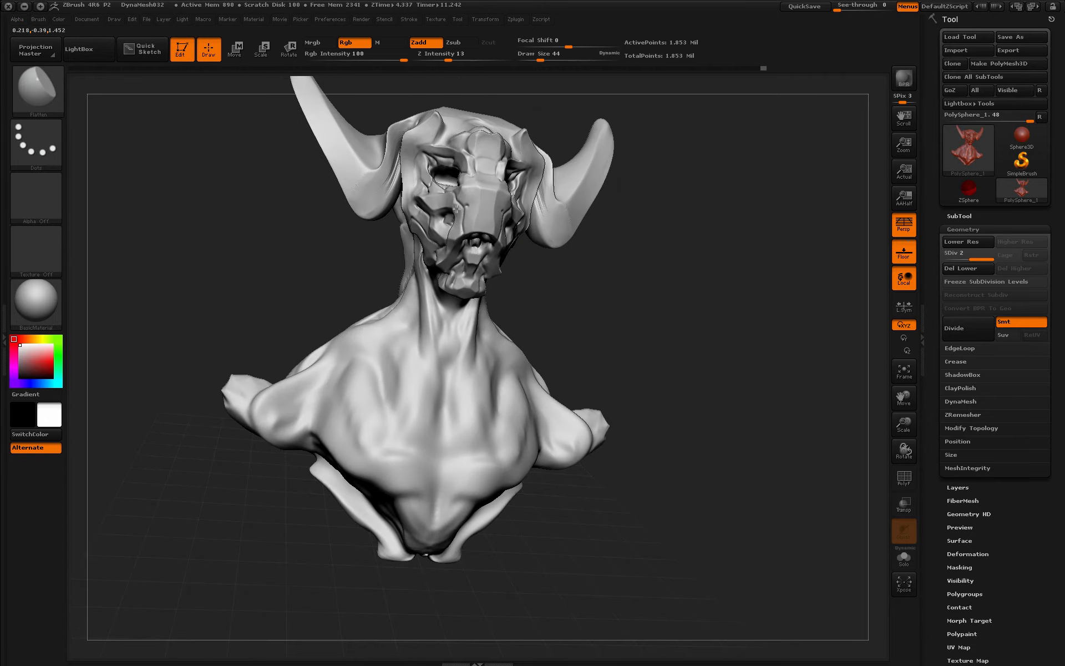
right_click_drag(455, 231, 549, 200)
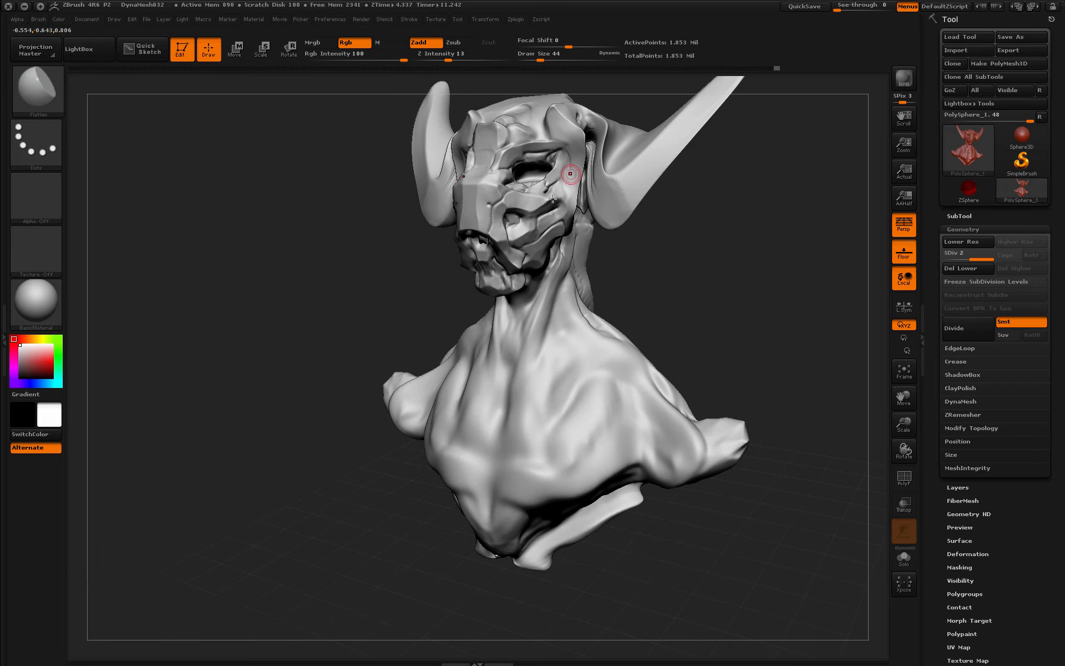
mouse_move(500, 128)
right_mouse_down()
mouse_move(664, 247)
mouse_move(735, 249)
mouse_move(681, 281)
mouse_move(729, 361)
mouse_move(727, 377)
mouse_move(669, 311)
mouse_move(661, 374)
right_mouse_up()
- Select Dam_Standard from the brush library with B, D, S and set draw size 16
key("b")
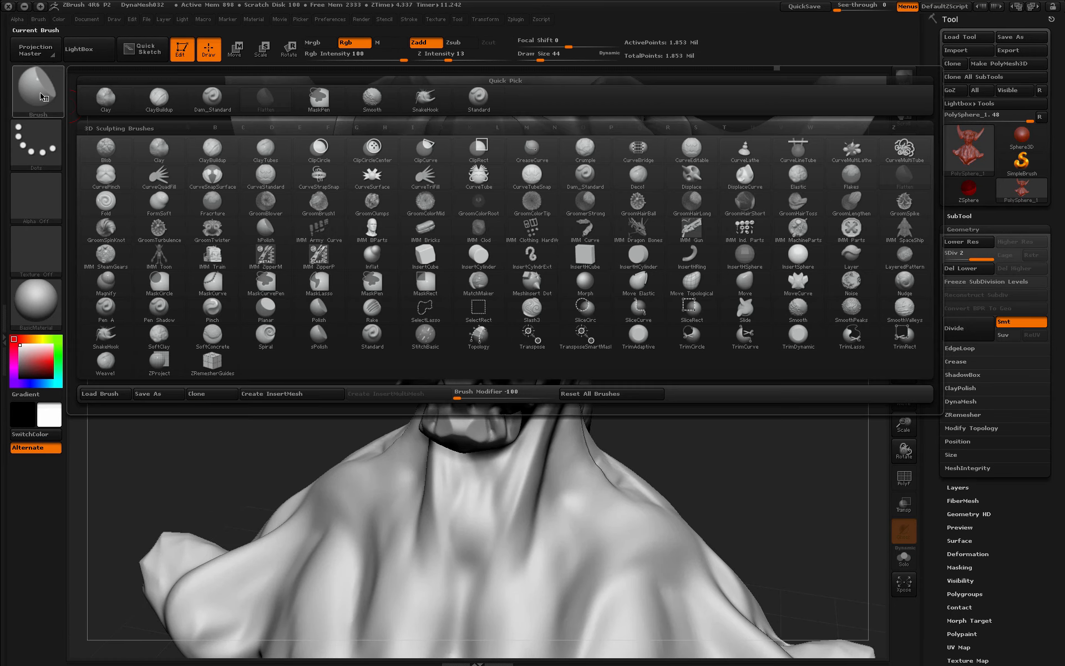
key("d")
key("s")
right_click_drag(356, 382, 670, 426, "ctrl")
key("space")
left_click(534, 377)
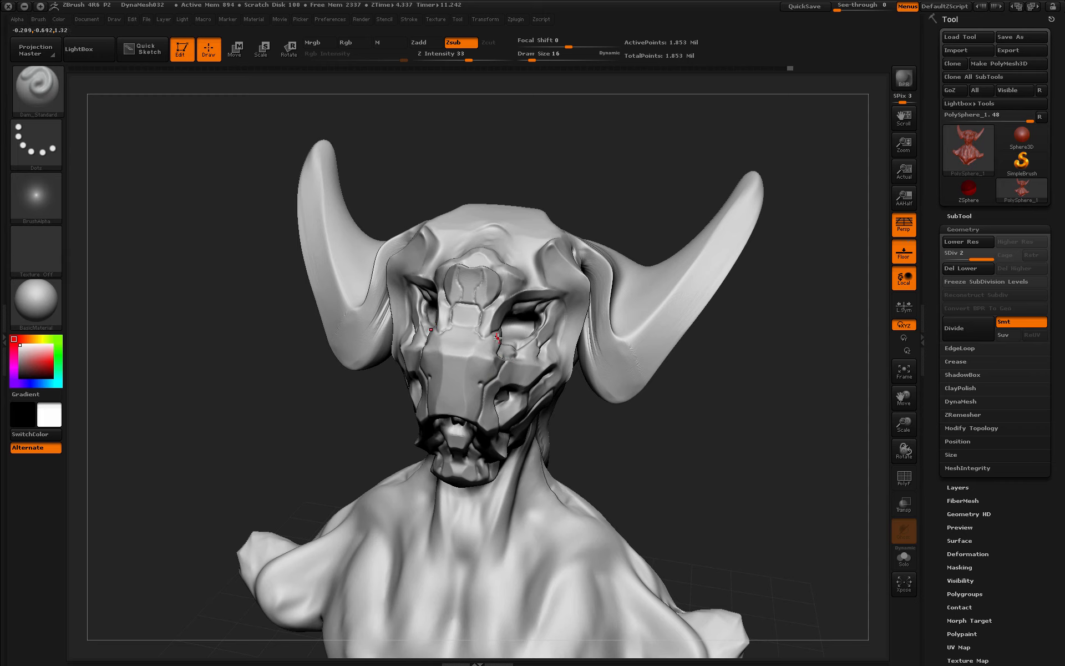
- Carve a small groove at the cheek hole and a short groove on the muzzle
right_click_drag(486, 384, 501, 401)
left_click_drag(762, 411, 758, 361)
left_click_drag(519, 397, 504, 407)
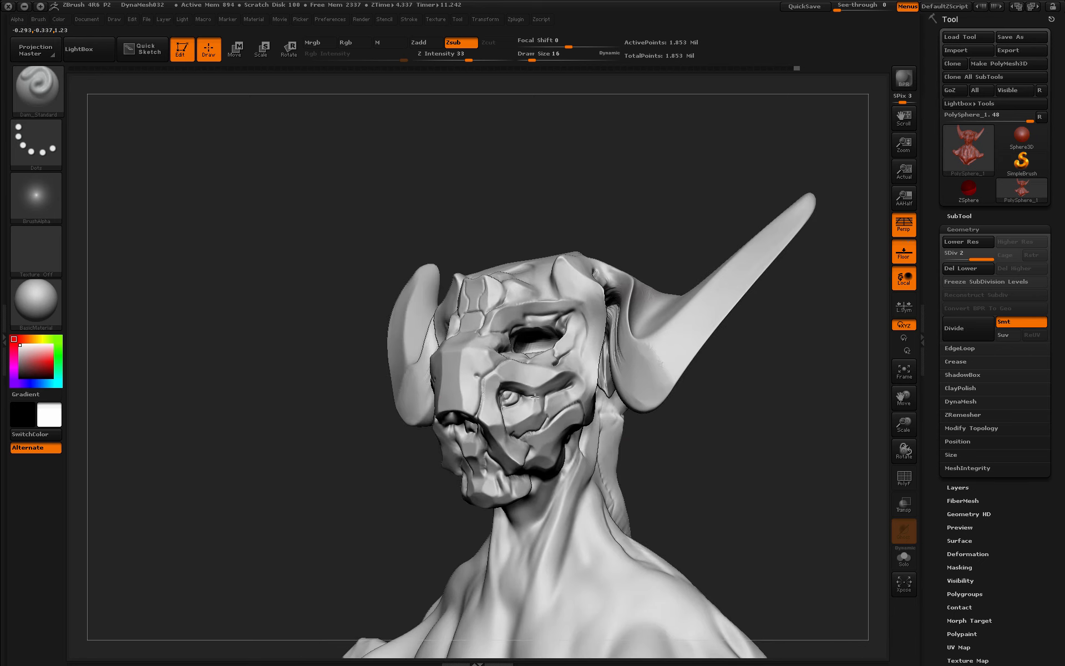
right_click_drag(600, 361, 559, 347)
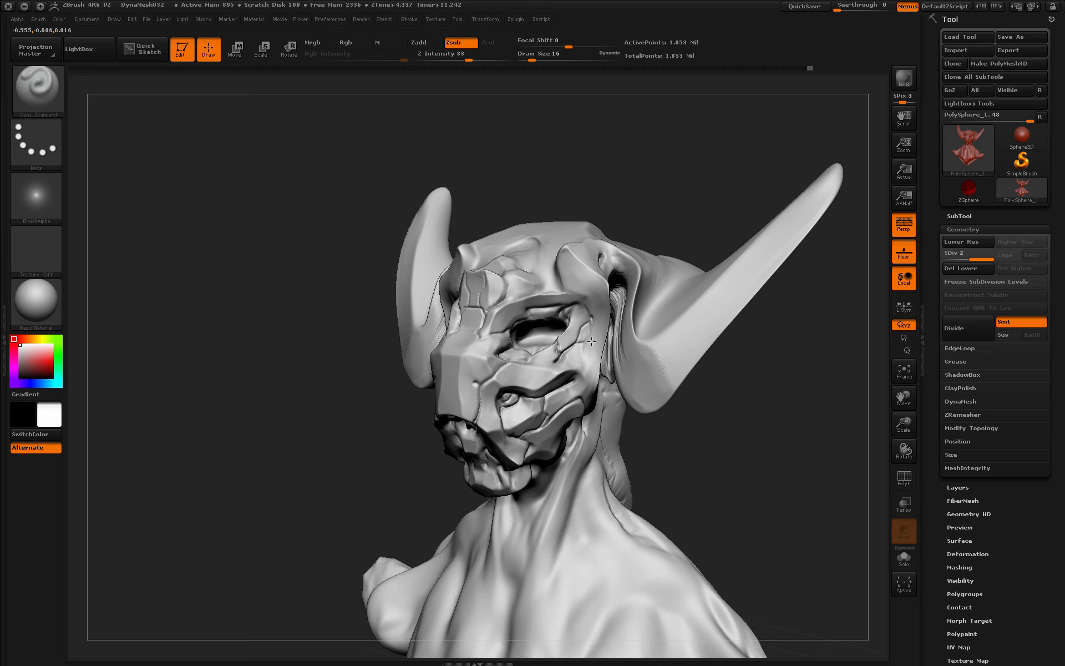
right_click_drag(578, 378, 573, 391)
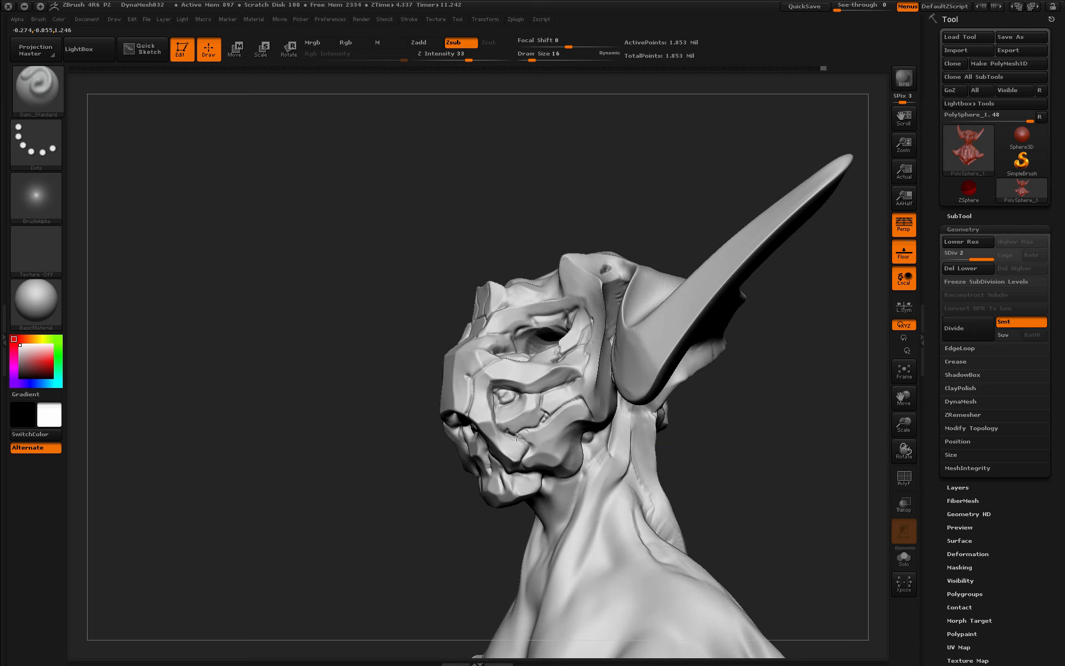
right_click_drag(528, 471, 576, 444)
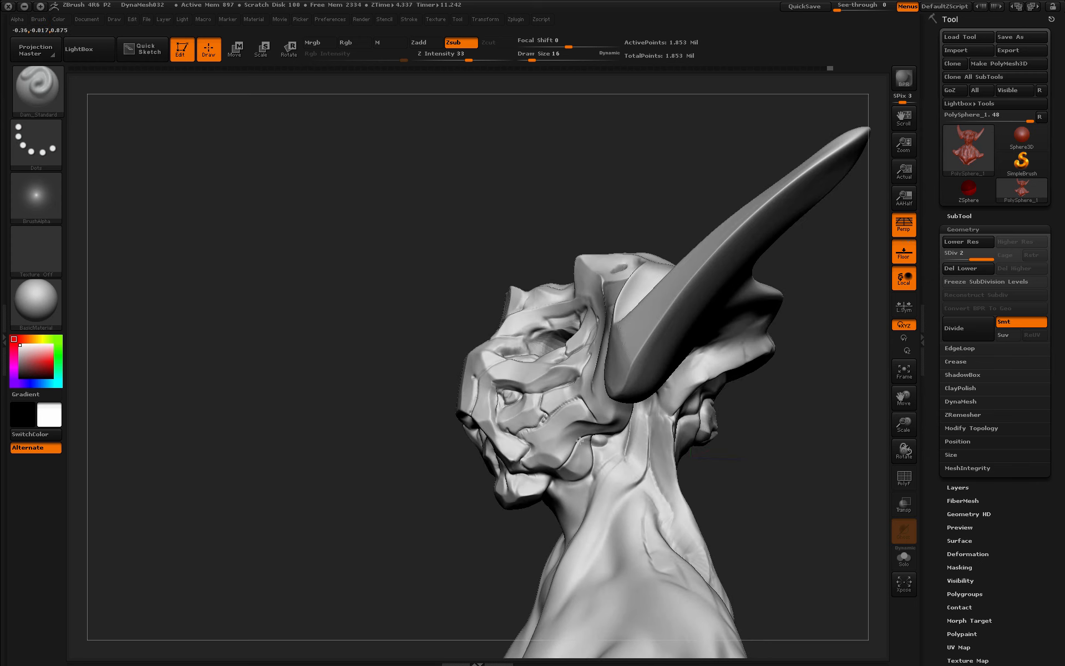
right_click_drag(775, 422, 522, 486)
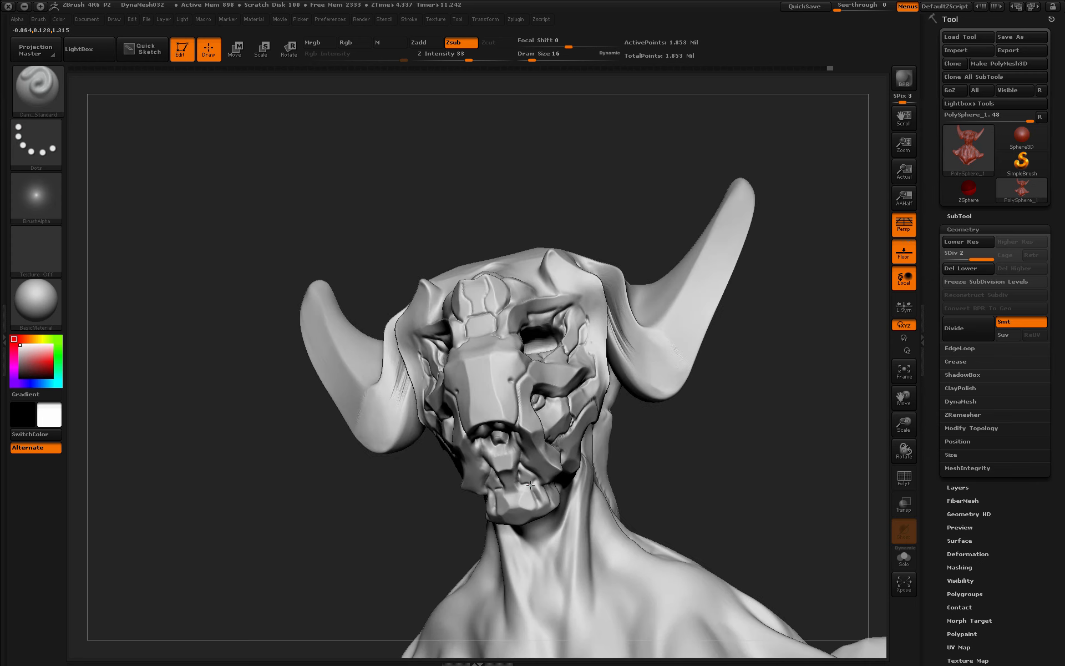
mouse_move(686, 435)
right_mouse_down()
mouse_move(710, 430)
mouse_move(499, 429)
right_mouse_up()
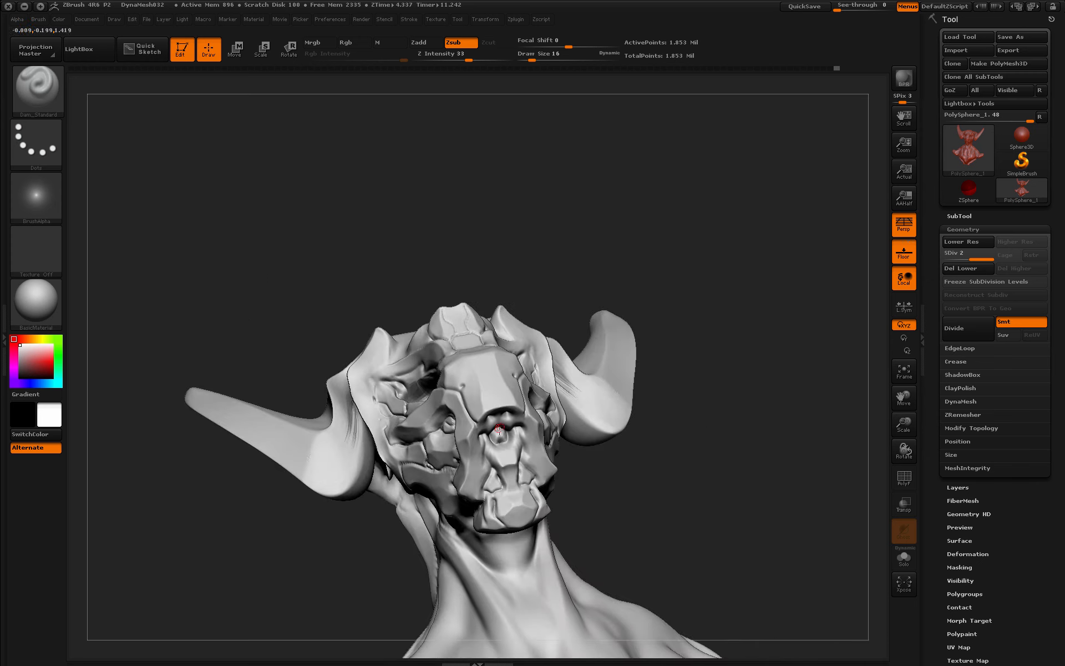
right_click_drag(681, 442, 503, 423)
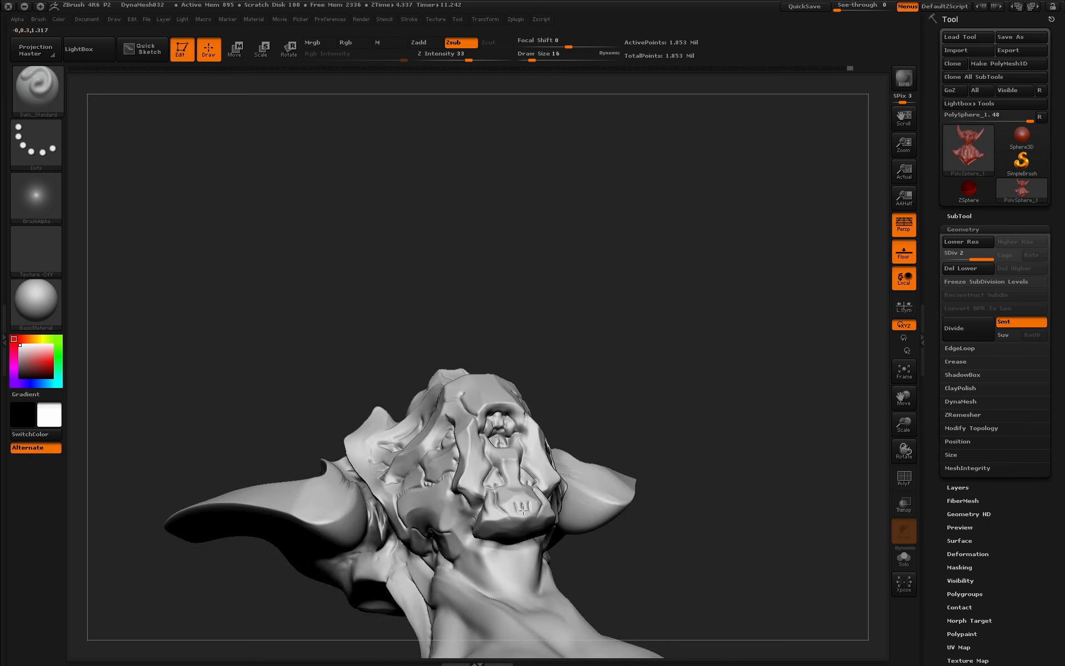
right_click_drag(515, 519, 670, 416)
left_click_drag(487, 505, 494, 515)
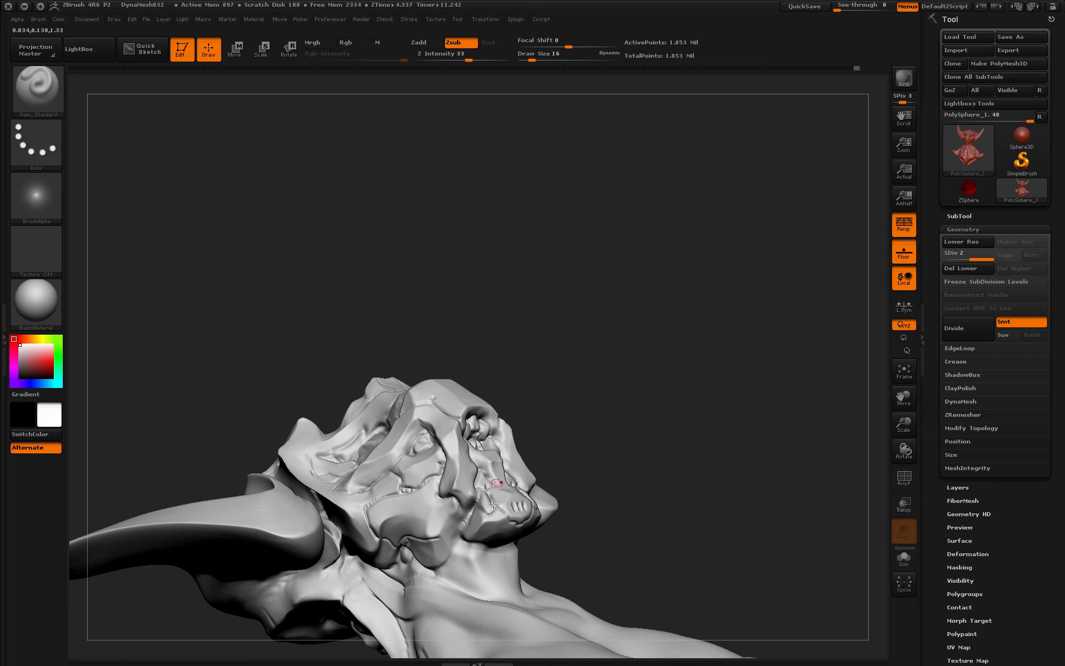
right_click_drag(495, 513, 560, 490)
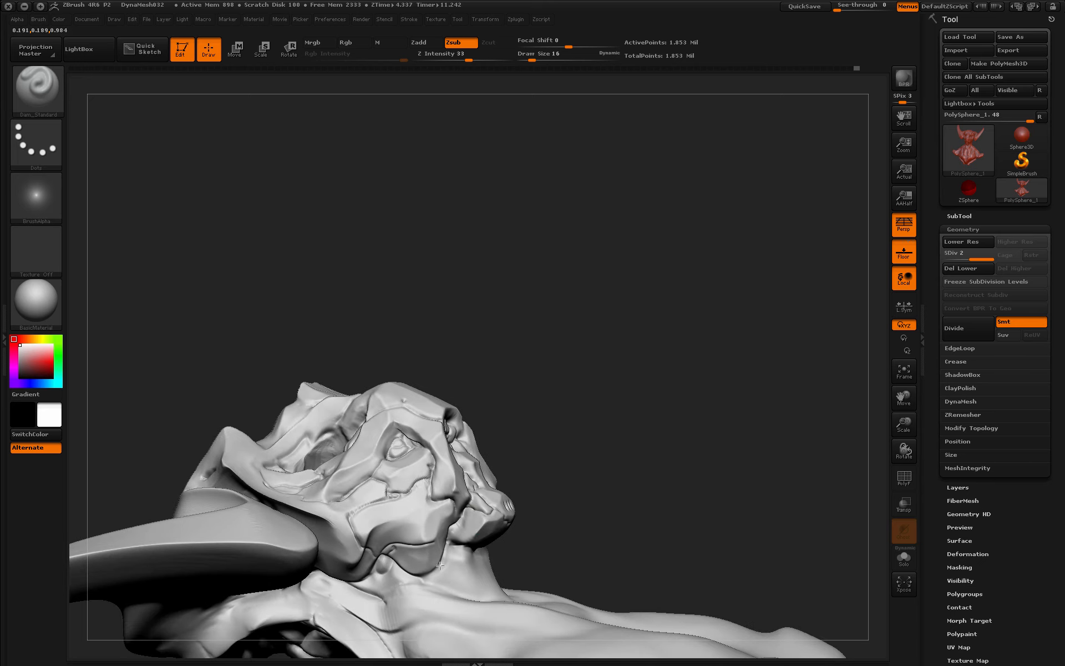
- Carve grooves along the left horn base and below the nose-bridge plate, and dent the cheek plate
mouse_move(610, 386)
right_mouse_down()
mouse_move(709, 477)
mouse_move(637, 494)
mouse_move(682, 484)
mouse_move(672, 404)
mouse_move(336, 453)
right_mouse_up()
left_click_drag(260, 277, 324, 340)
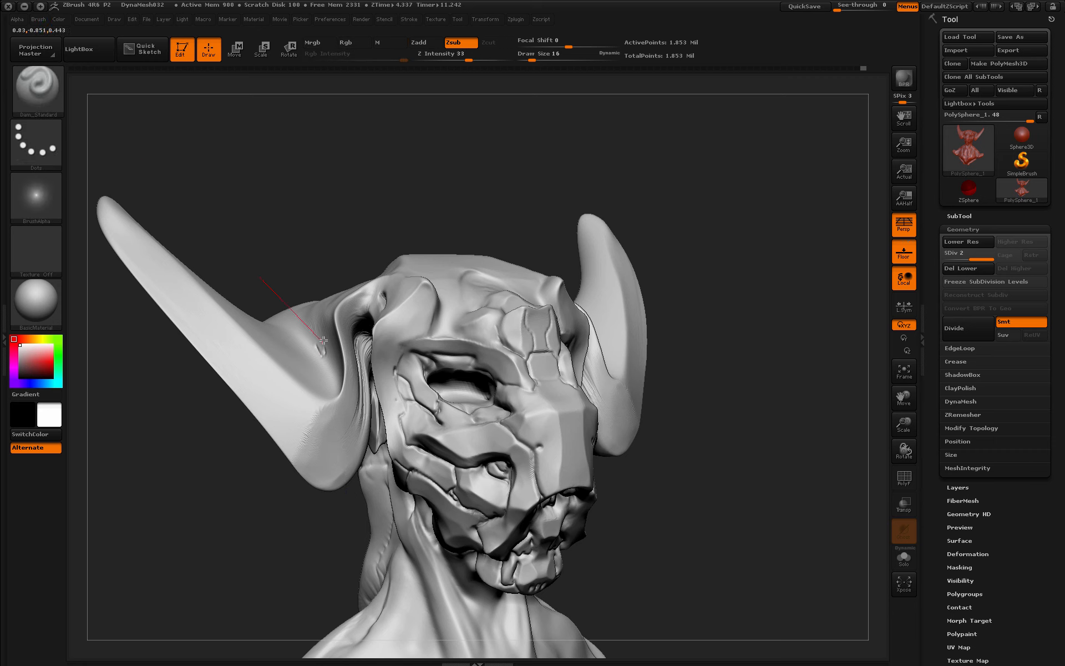
right_click_drag(525, 416, 470, 392)
left_click_drag(832, 424, 706, 411)
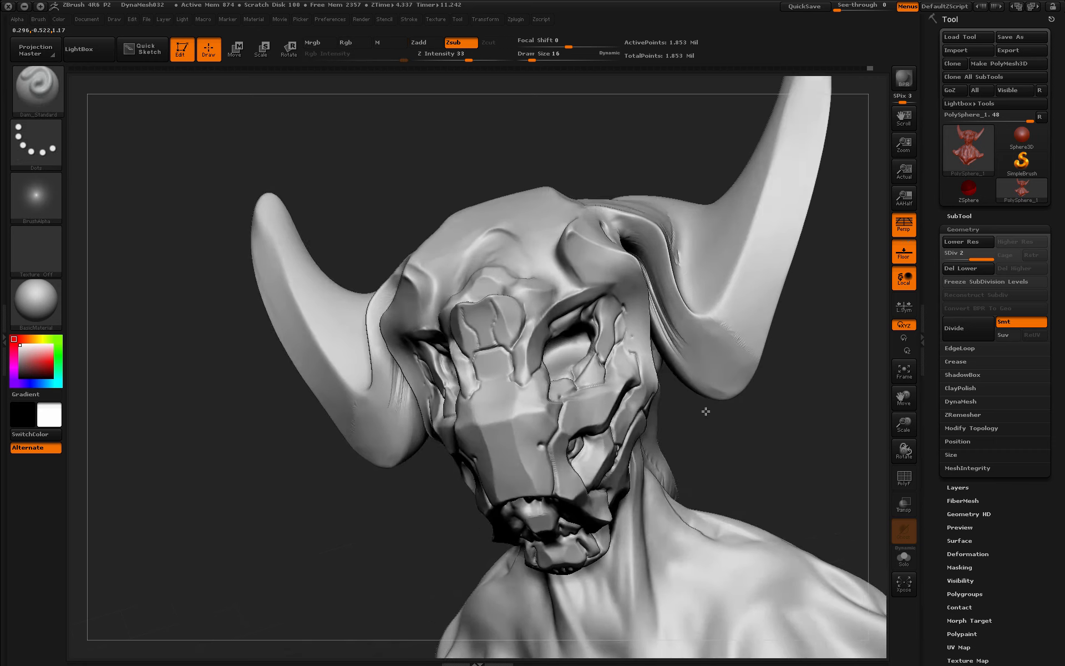
left_click_drag(489, 379, 494, 403)
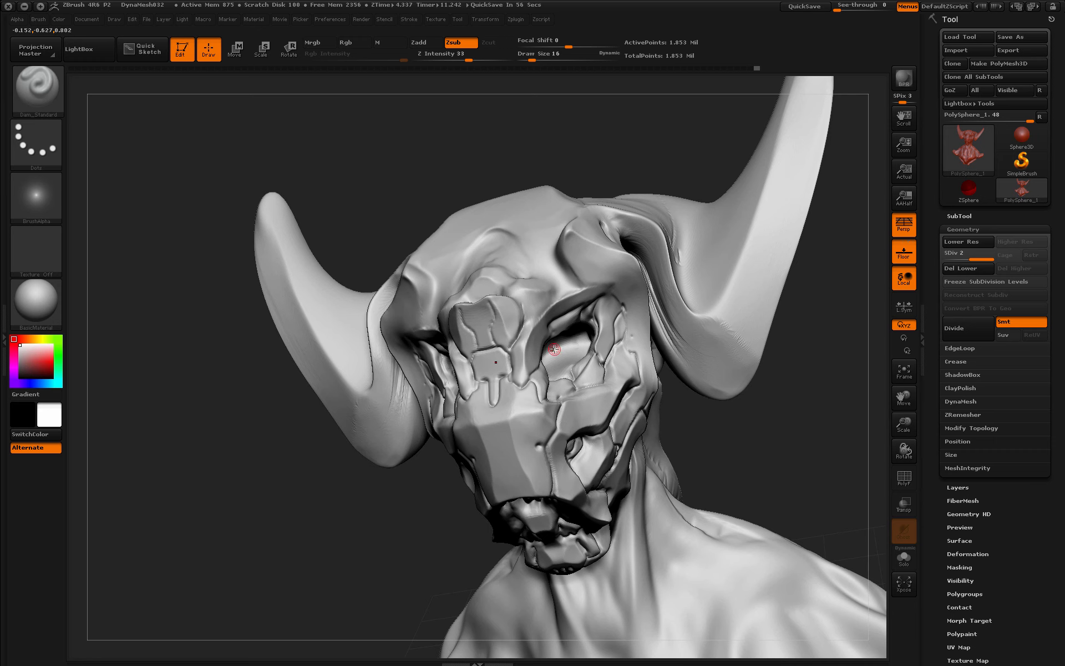
left_click_drag(766, 424, 747, 413)
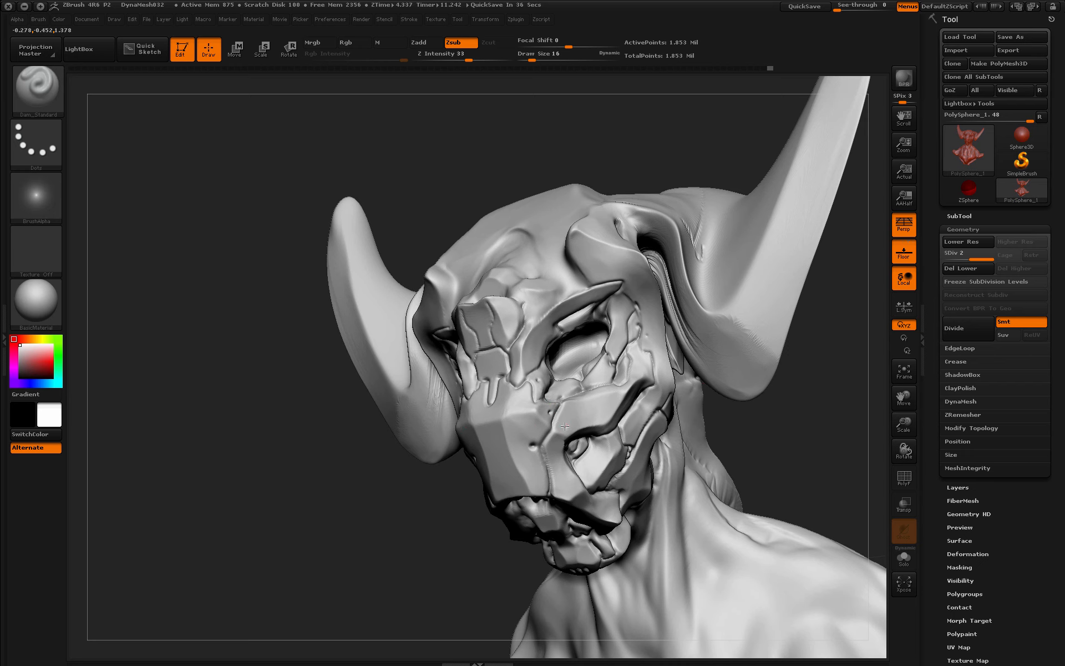
left_click(568, 489)
- Carve grooves down from the brow corner and above the brow, sharpening the mask plate edge
left_click_drag(726, 432, 788, 413)
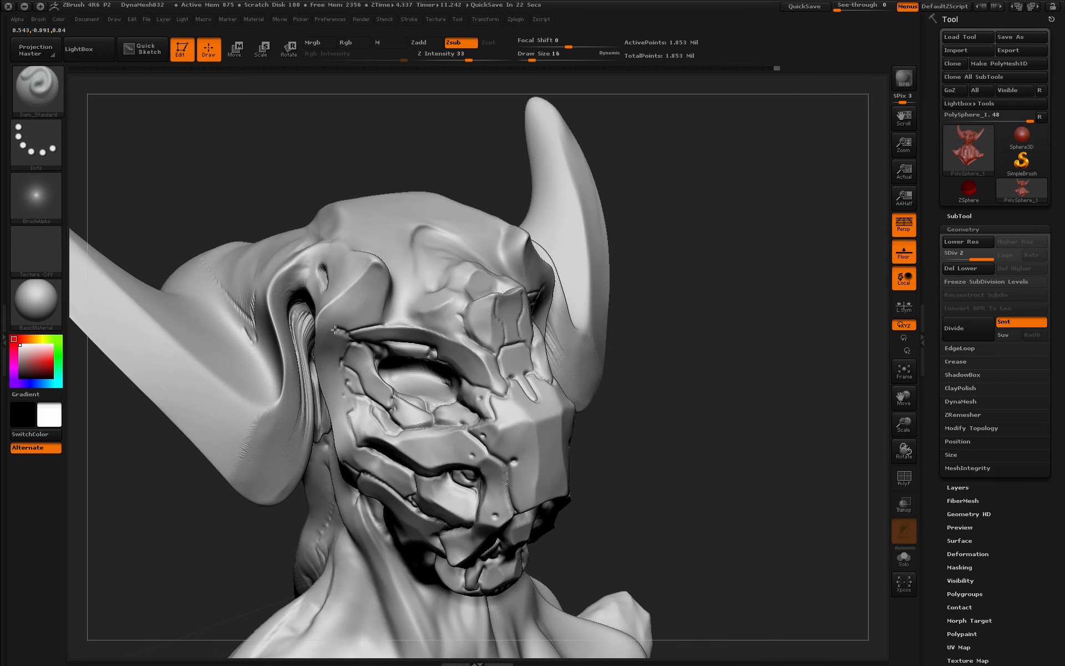
left_click_drag(335, 329, 314, 368)
left_click_drag(388, 323, 391, 288)
left_click_drag(741, 302, 688, 308)
left_click_drag(599, 471, 680, 463)
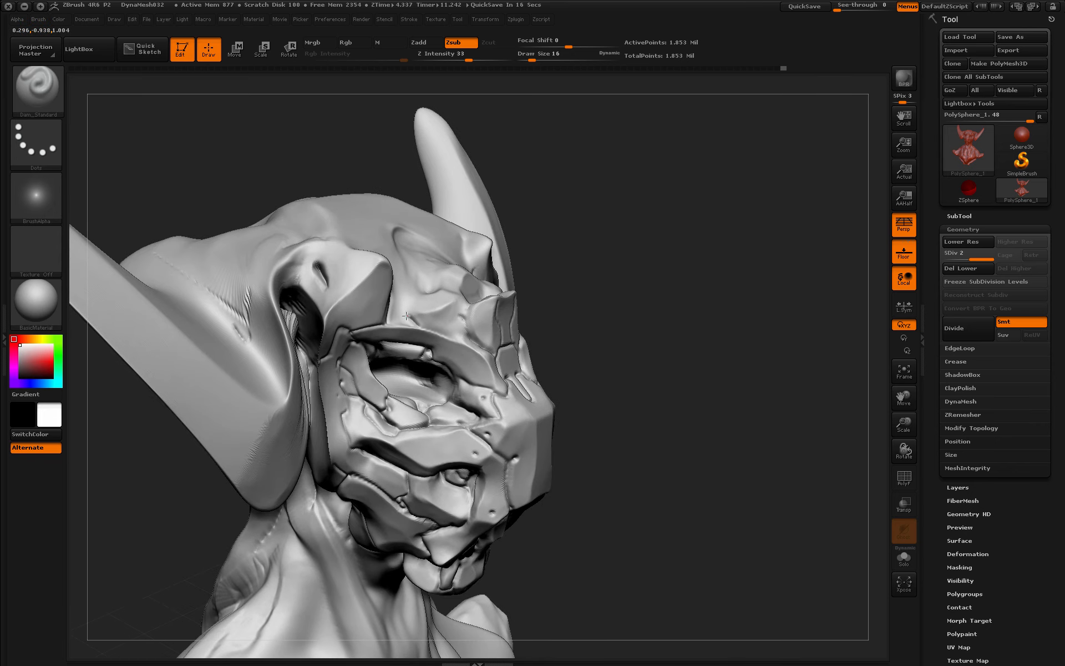
left_click_drag(406, 316, 435, 289)
left_click_drag(589, 266, 597, 328)
left_click_drag(426, 285, 404, 242)
- Carve thin grooves above the eye socket, along the brow and across the cheek
left_click_drag(647, 275, 641, 302)
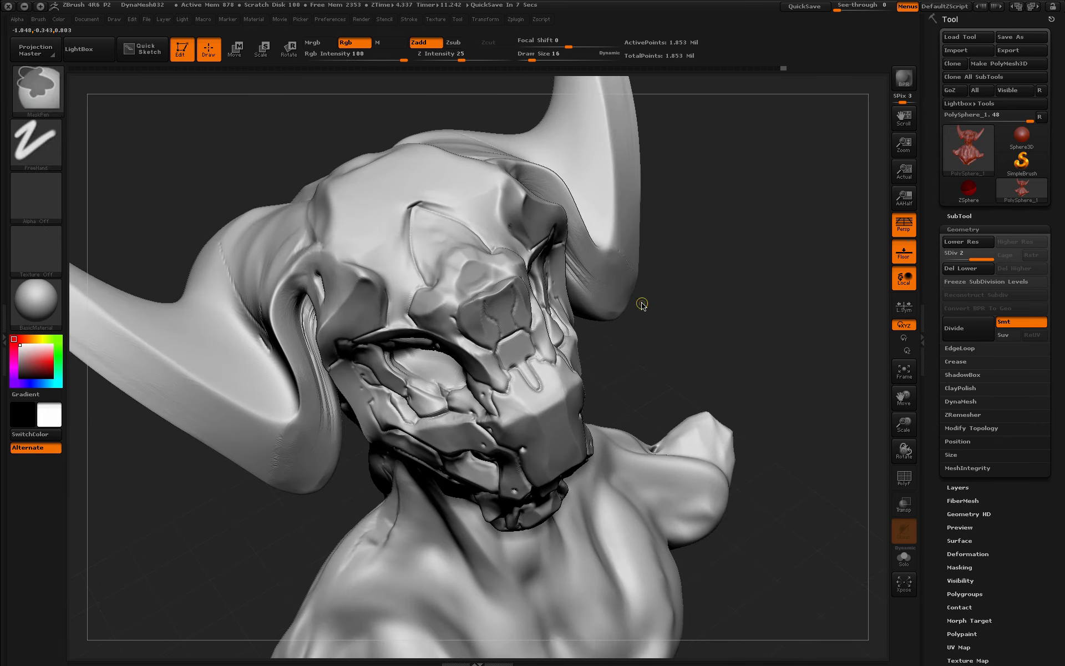
left_click_drag(438, 206, 420, 267)
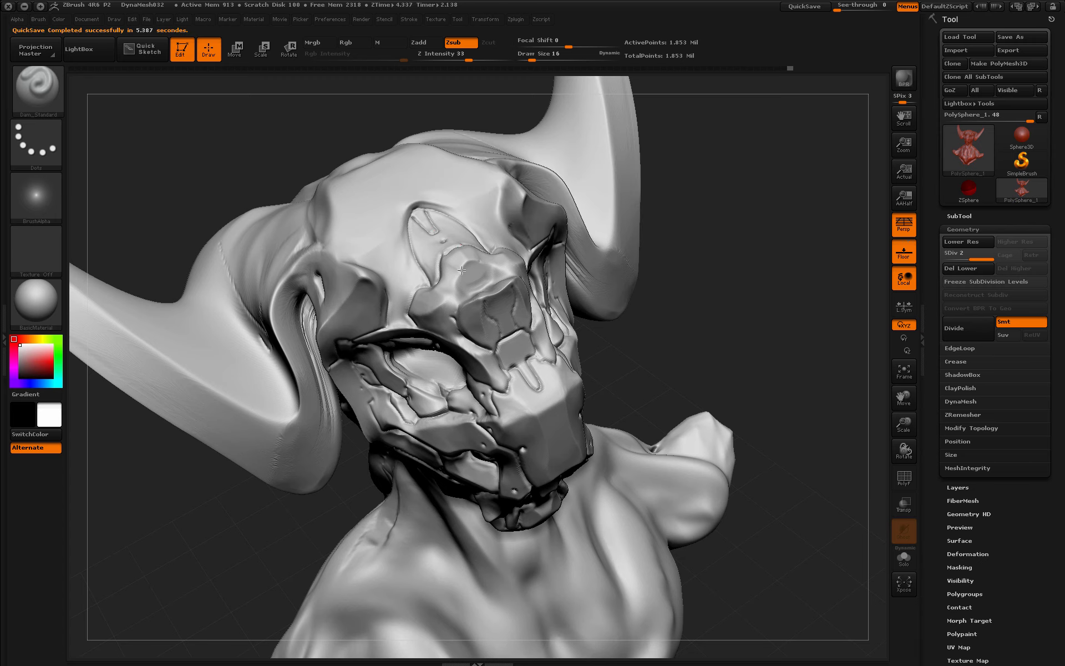
left_click_drag(462, 270, 493, 266)
left_click_drag(460, 273, 457, 299)
mouse_move(702, 282)
left_mouse_down()
mouse_move(717, 259)
mouse_move(709, 304)
mouse_move(735, 311)
left_mouse_up()
left_click_drag(470, 284, 477, 280)
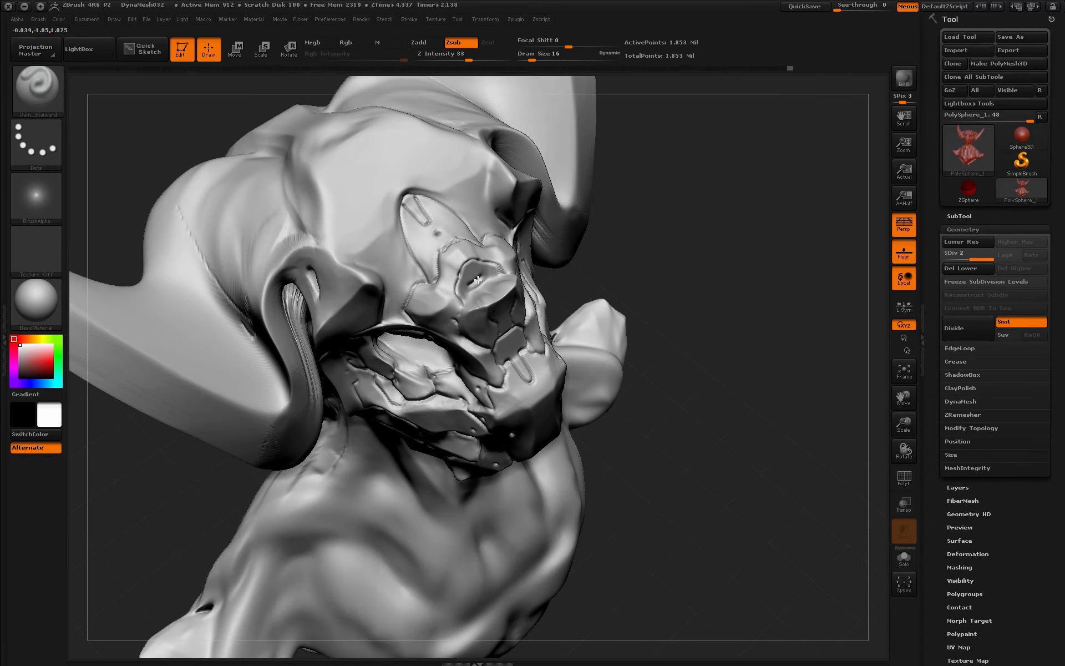
left_click_drag(604, 555, 607, 467)
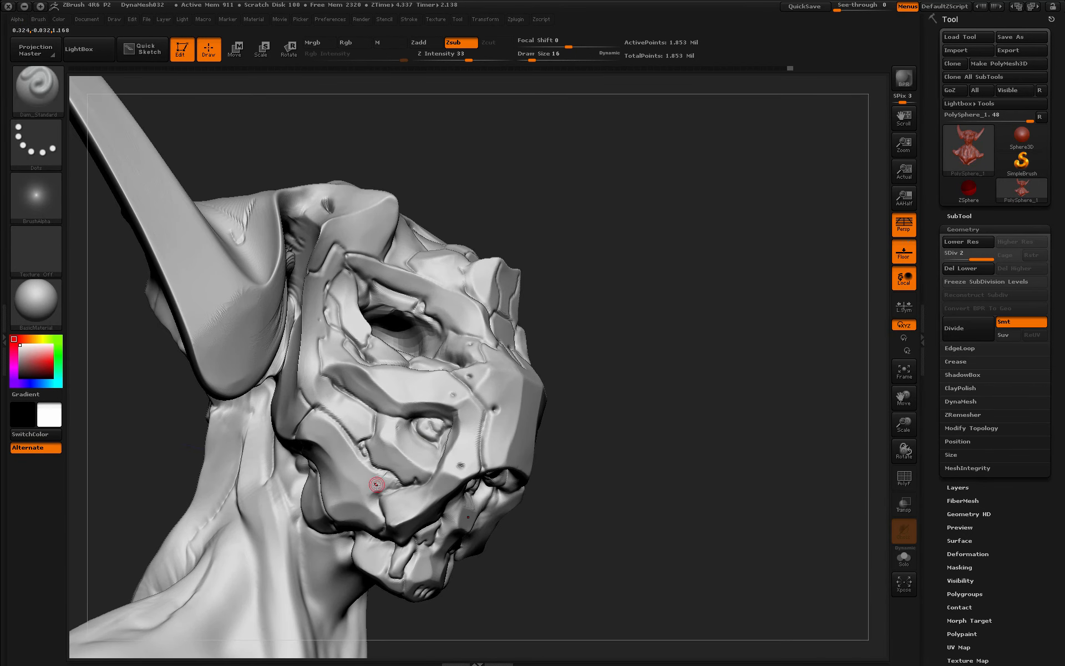
left_click_drag(354, 379, 374, 378)
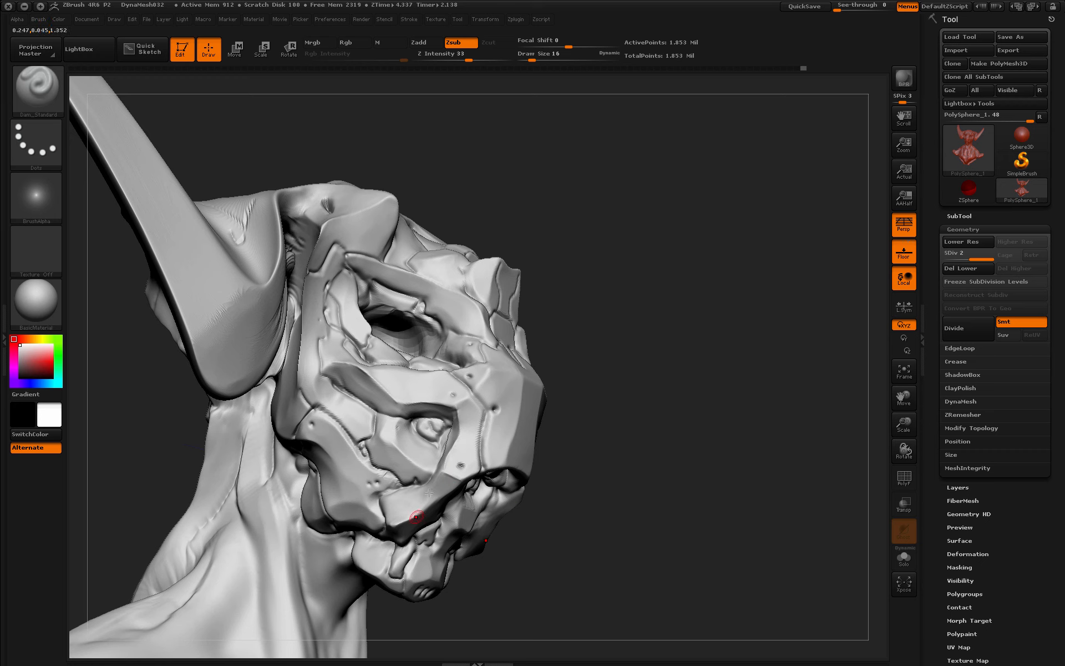
- Briefly smooth the carved surface with Shift while turning the bust between views
left_click_drag(678, 408, 527, 379)
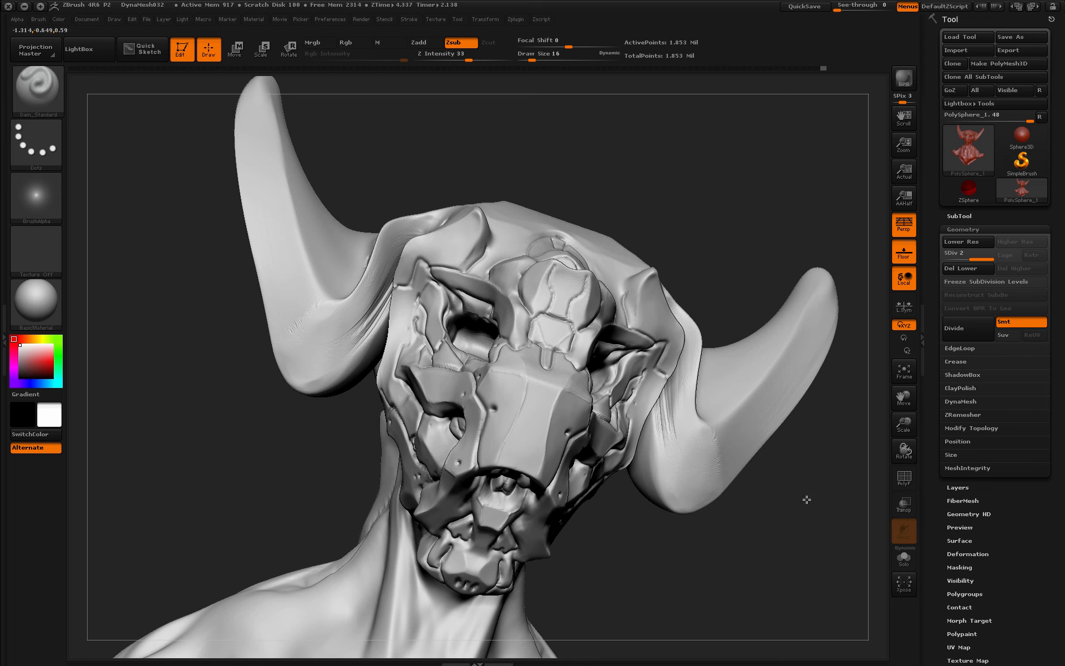
left_click_drag(807, 499, 675, 482)
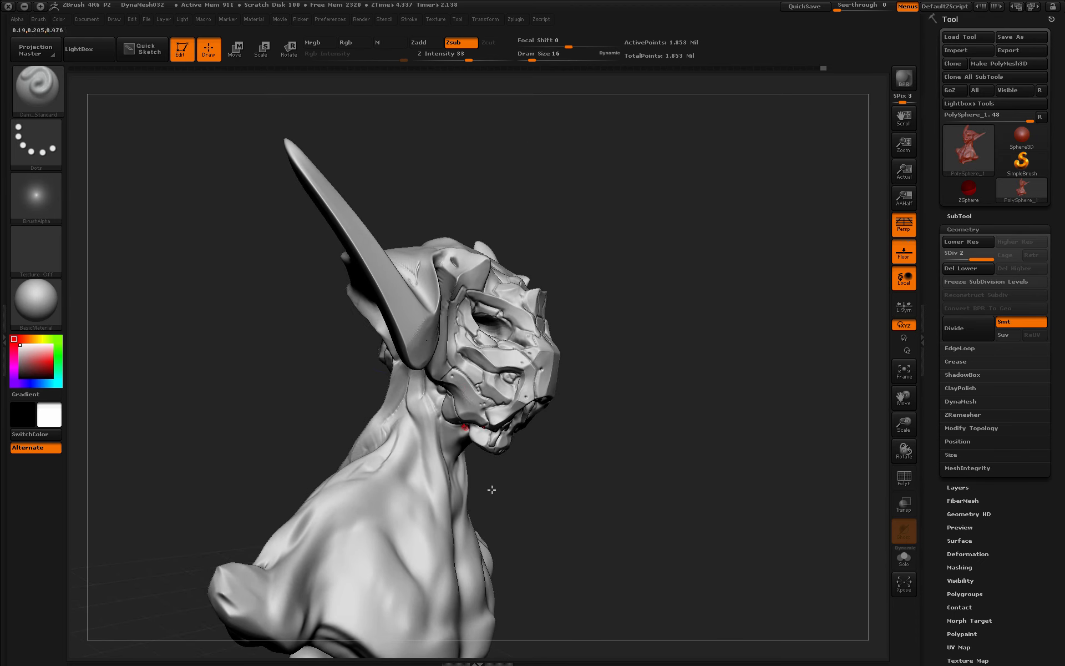
mouse_move(508, 441)
left_mouse_down()
mouse_move(494, 418)
mouse_move(623, 440)
mouse_move(489, 433)
mouse_move(637, 447)
mouse_move(605, 459)
mouse_move(649, 449)
mouse_move(641, 463)
left_mouse_up()
key("space")
key("shift")
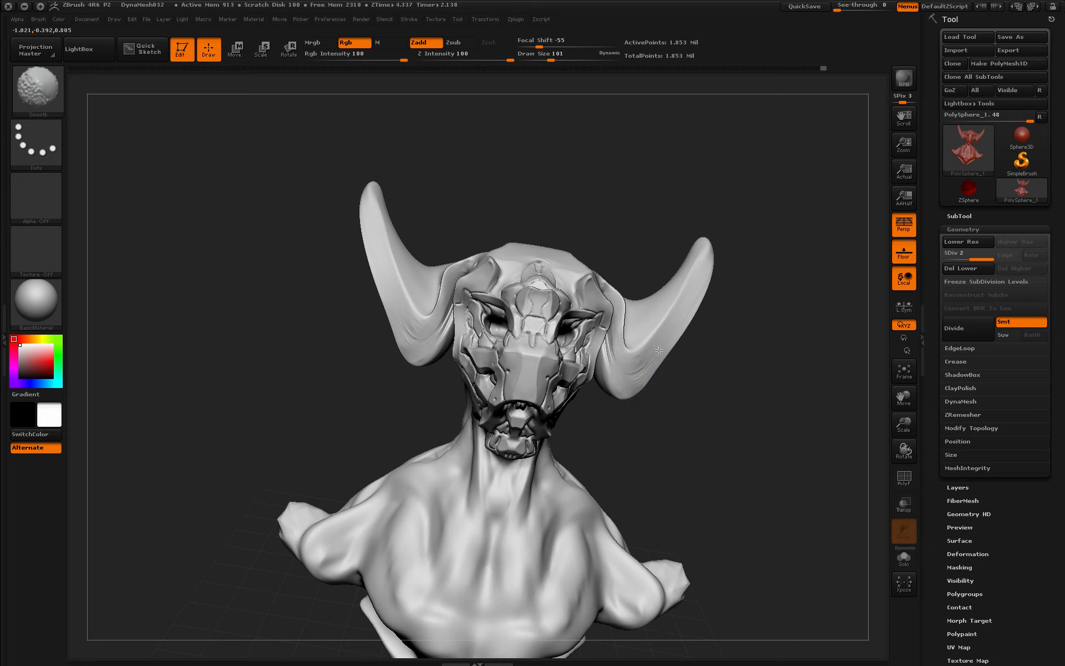
mouse_move(630, 423)
left_mouse_down()
mouse_move(755, 420)
mouse_move(732, 410)
left_mouse_up()
- Run Decimation Master's Pre-process Current on the bust, cutting it from 1.853 million to 344,827 points
left_click(515, 19)
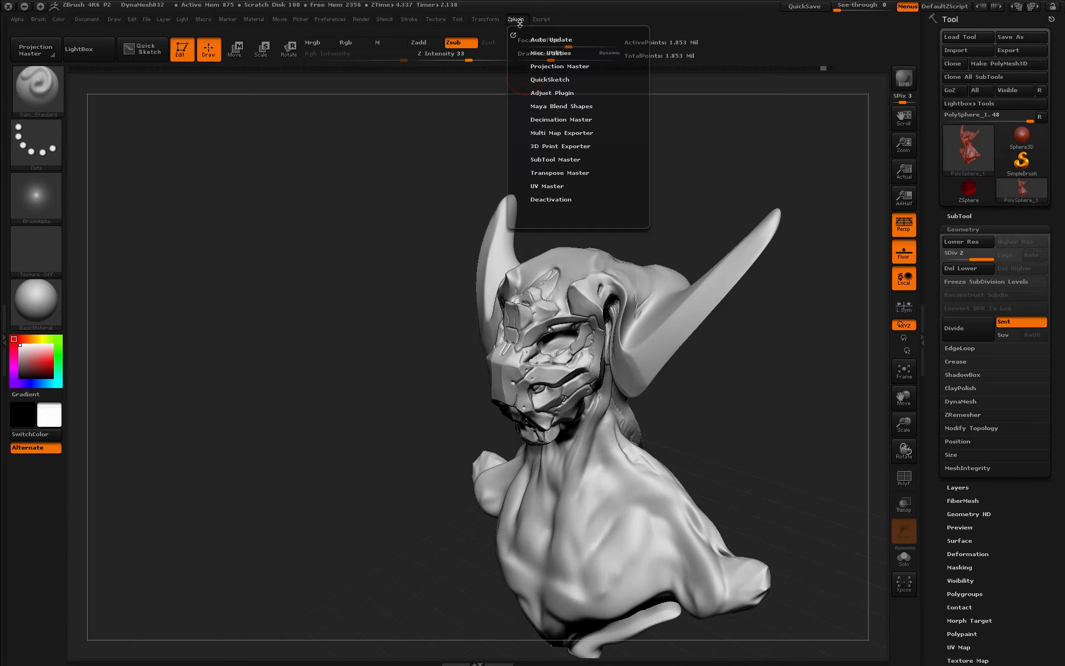
left_click(571, 119)
left_click(588, 57)
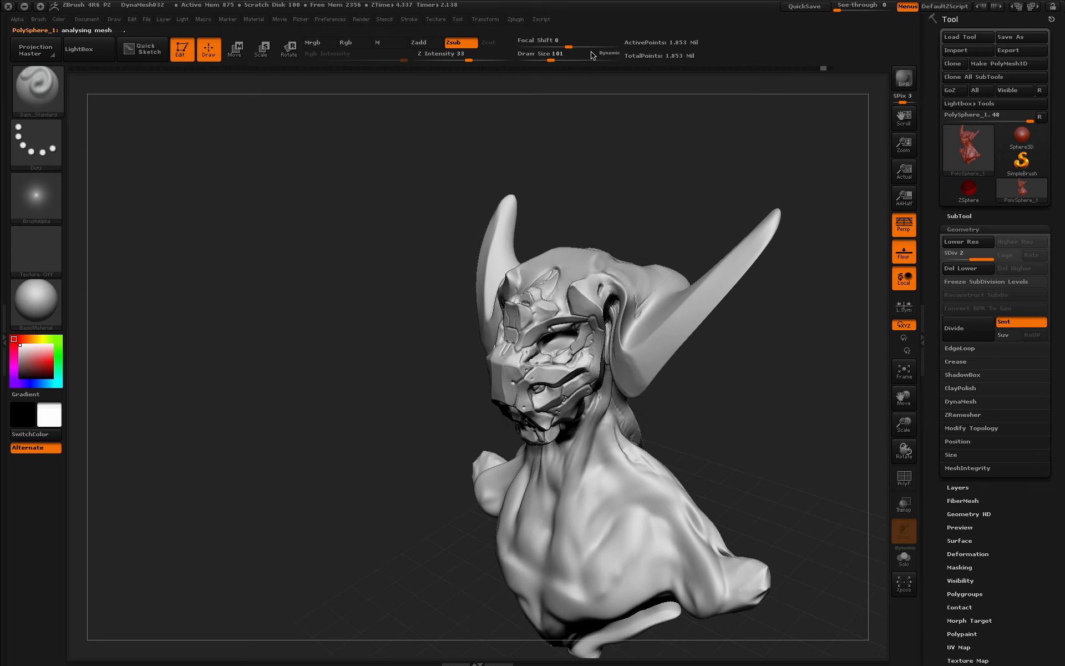
mouse_move(713, 428)
left_mouse_down()
mouse_move(682, 438)
mouse_move(717, 411)
mouse_move(716, 382)
mouse_move(691, 406)
mouse_move(713, 413)
left_mouse_up()
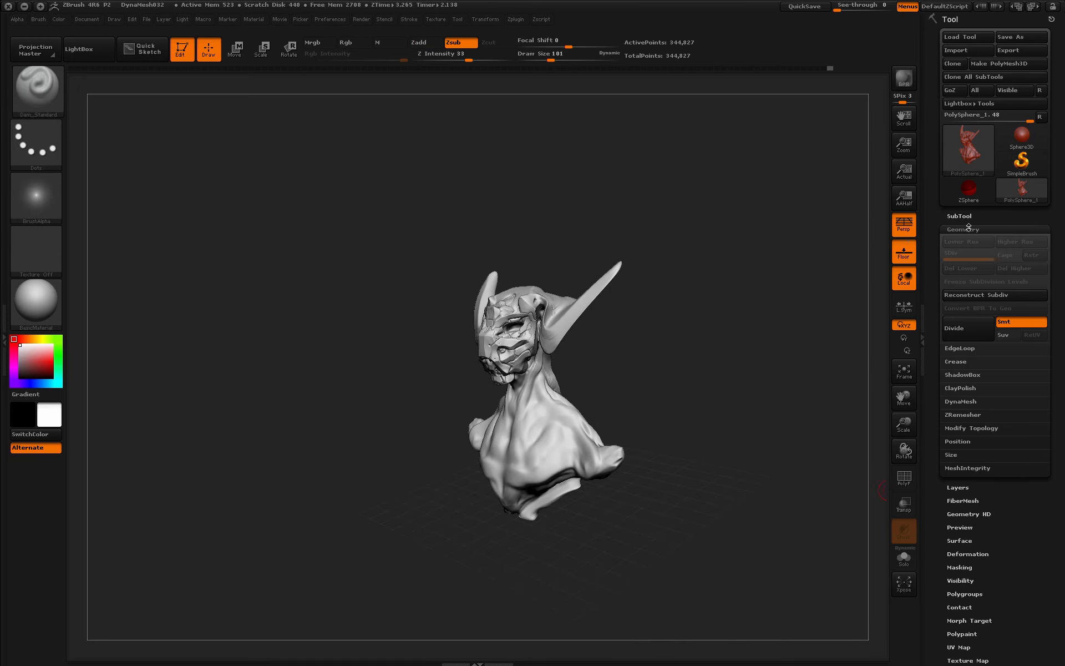
- Append a cylinder subtool, make the bust transparent, and view it from the side without perspective
left_click(958, 216)
left_click(1023, 513)
left_click(741, 481)
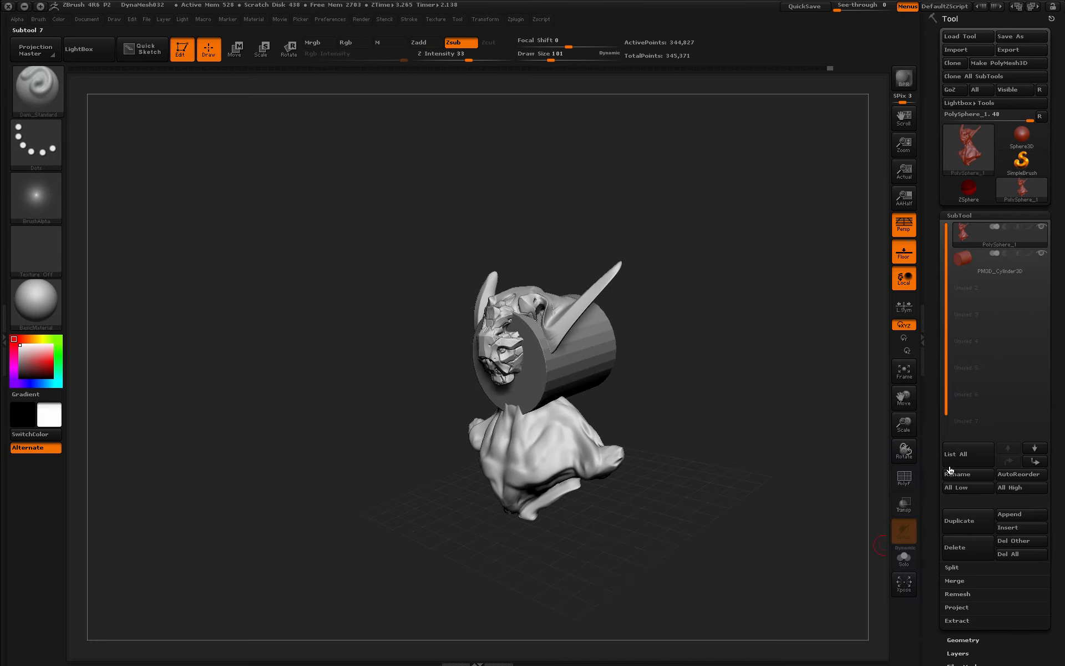
left_click(903, 503)
left_click(1007, 273)
key("p")
left_click_drag(765, 441, 741, 427, "shift")
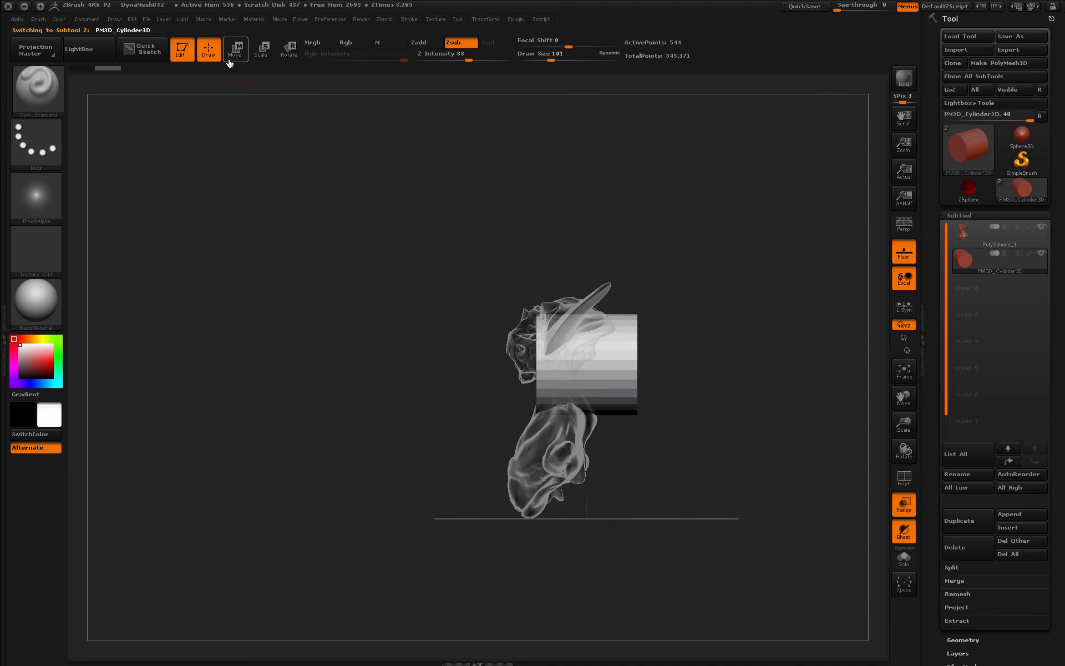
- Transpose-scale the cylinder thinner and stretch it out to the right
left_click(289, 51)
left_click(263, 51)
mouse_move(631, 365)
left_mouse_down()
mouse_move(668, 338)
mouse_move(626, 346)
mouse_move(797, 340)
mouse_move(663, 357)
mouse_move(542, 341)
left_mouse_up()
key("w")
left_click_drag(432, 347, 776, 340, "shift")
left_click_drag(470, 427, 537, 431, "shift")
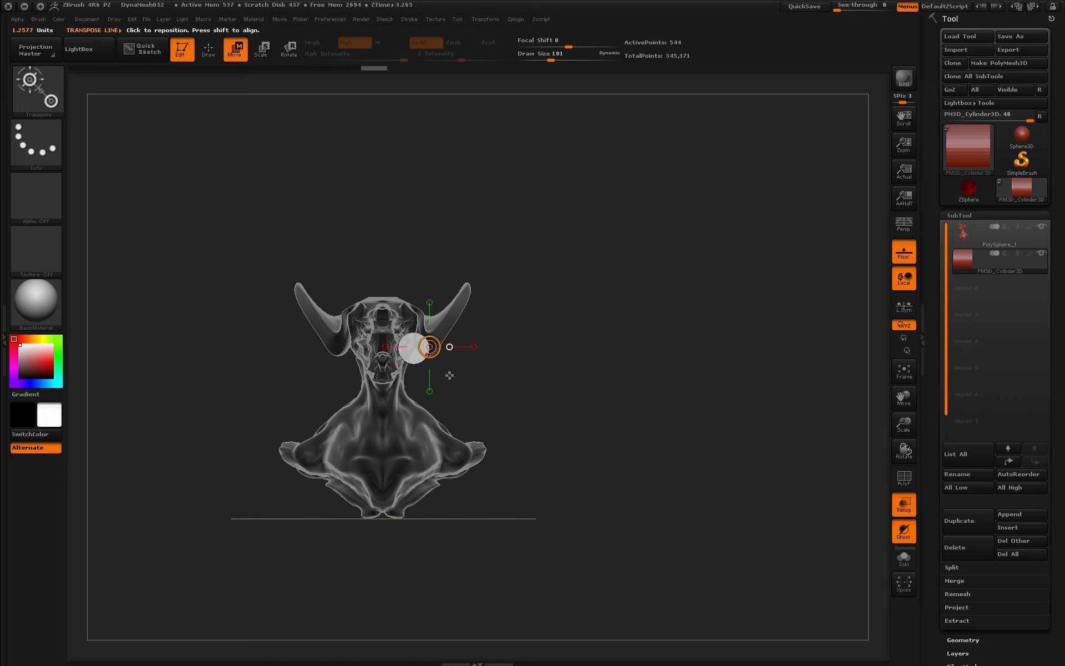
- From a straight side view, shrink the cylinder further and stretch it longer
left_click_drag(690, 407, 637, 385, "shift")
key("e")
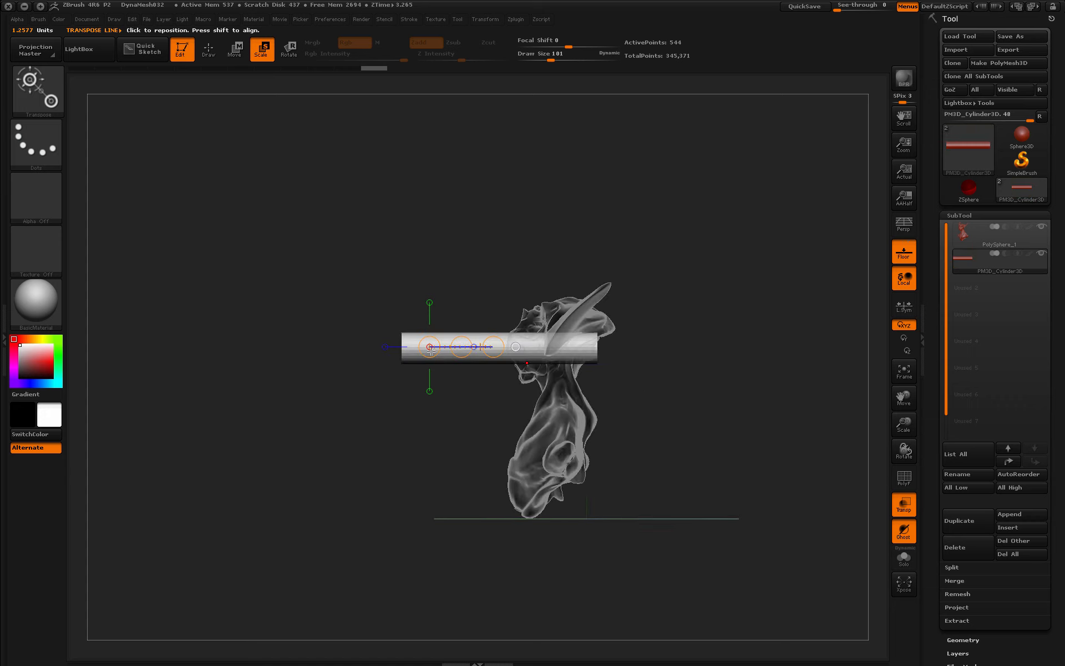
mouse_move(555, 349)
left_mouse_down("shift")
mouse_move(751, 350)
mouse_move(622, 355)
left_mouse_up("shift")
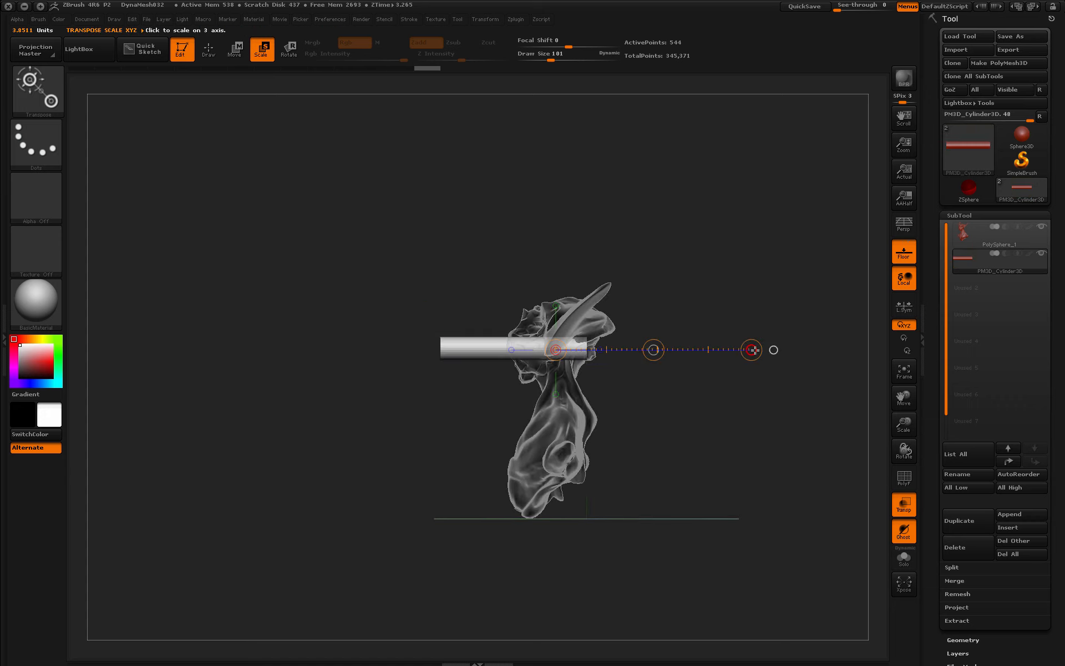
left_click_drag(753, 350, 652, 365)
left_click_drag(483, 415, 511, 415)
left_click_drag(502, 345, 835, 352, "shift")
key("w")
left_click_drag(936, 599, 937, 358)
- Divide the cylinder twice in Geometry to get smoother geometry of 8,320 points
left_click(977, 399)
left_click_drag(937, 105, 939, 348)
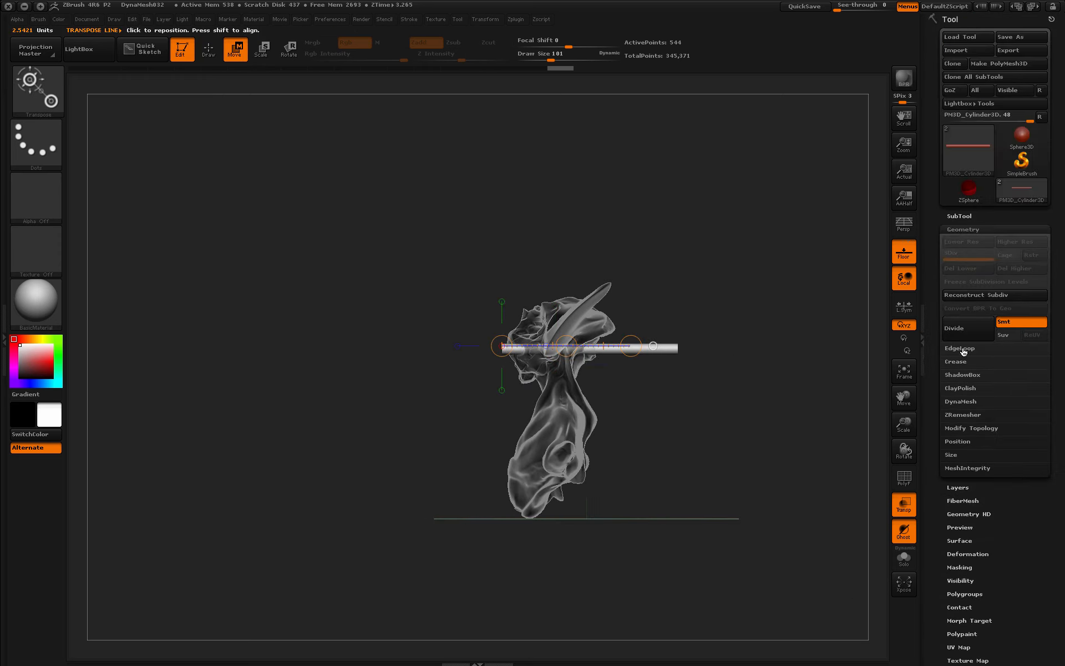
left_click(964, 333)
left_click(964, 333)
left_click(202, 59)
- Move and rotate the rod so it hangs down from the creature's jaw
key("w")
mouse_move(566, 346)
left_mouse_down()
mouse_move(574, 372)
mouse_move(652, 398)
left_mouse_up()
left_click_drag(615, 343, 467, 535)
left_click_drag(654, 424, 697, 411, "shift")
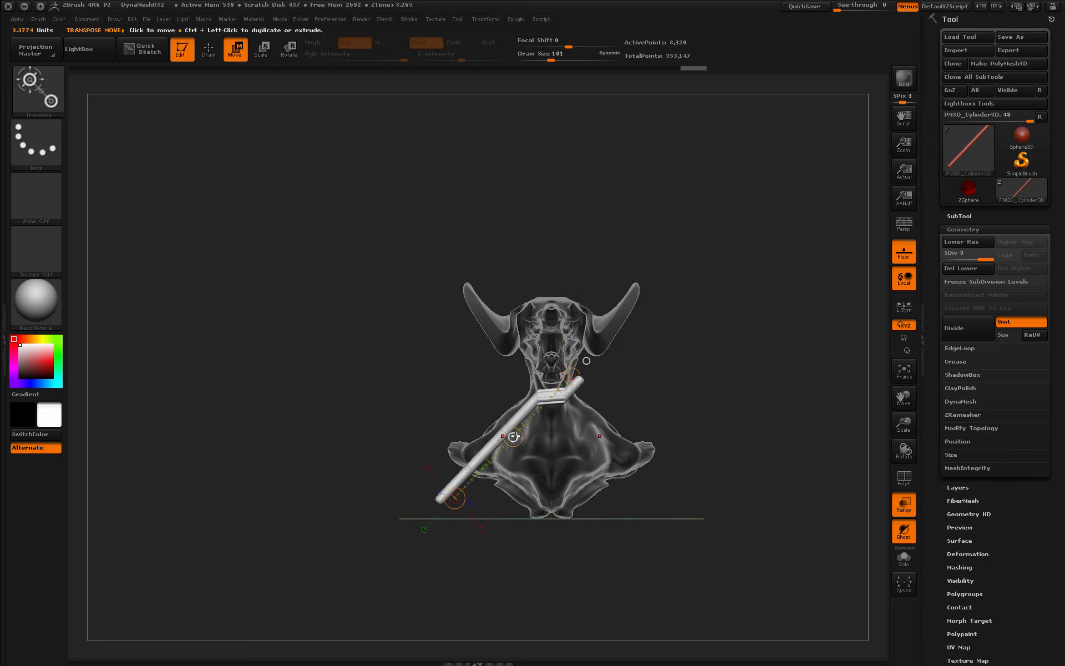
key("ctrl+z")
key("x")
left_click_drag(513, 437, 491, 424)
left_click_drag(584, 441, 632, 431, "shift")
left_click_drag(512, 436, 451, 434)
left_click_drag(593, 456, 580, 497)
- Try bending the tube with the SnakeHook brush at size 714, then undo both strokes
key("q")
left_click(37, 91)
left_click(425, 100)
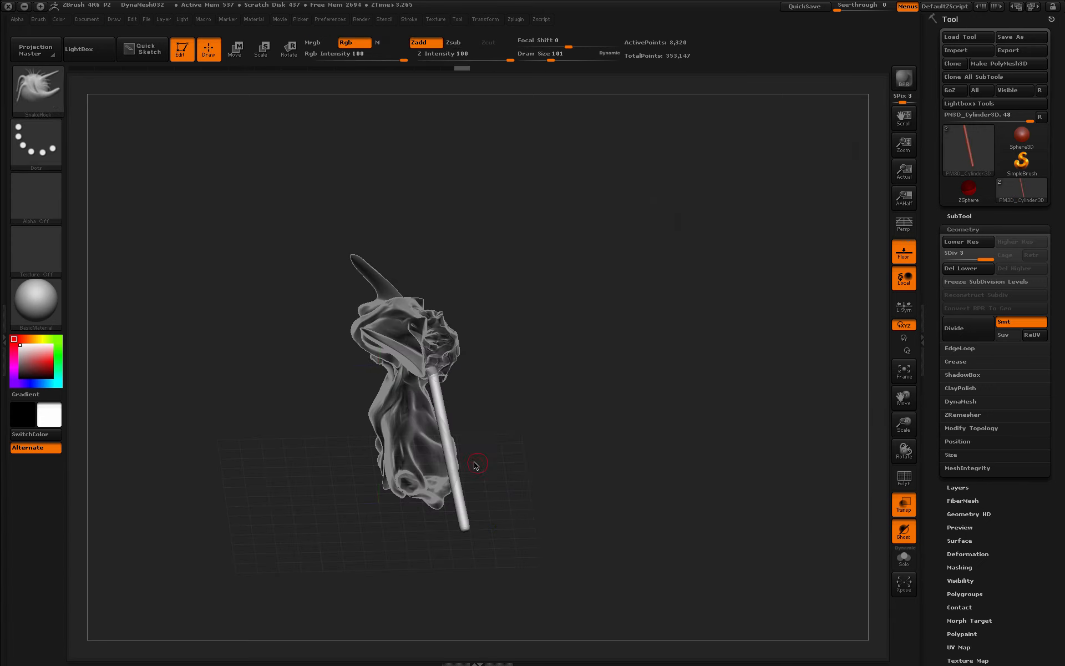
key("space")
left_click_drag(518, 450, 556, 450)
left_click_drag(469, 525, 362, 526)
left_click_drag(450, 456, 414, 450)
key("ctrl+z")
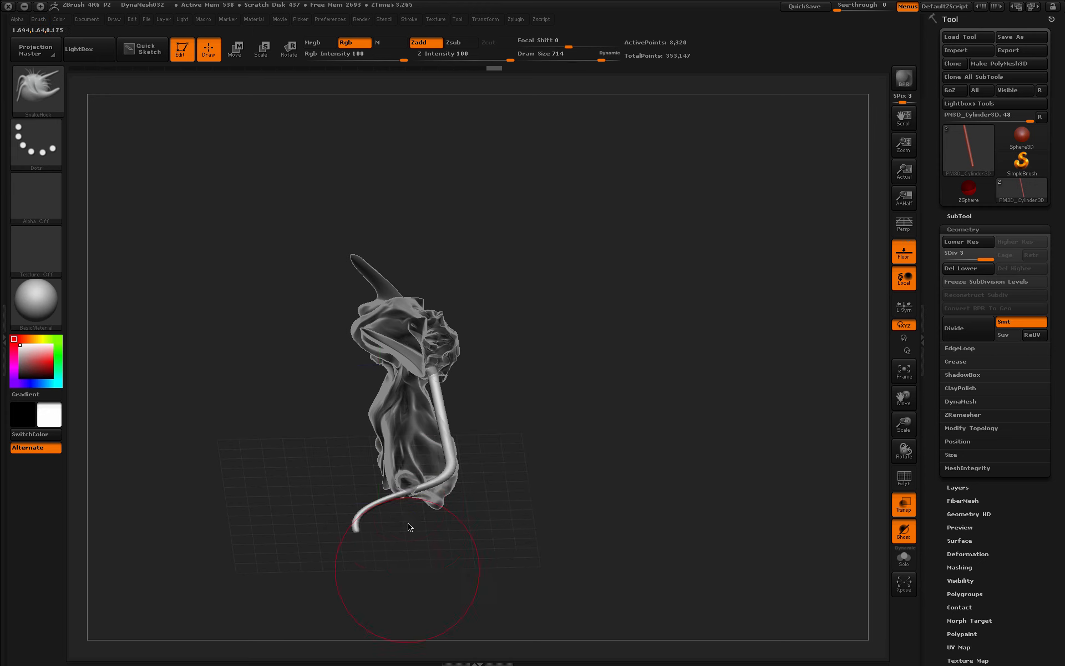
key("ctrl+z")
- Switch to the Move brush and pull the tube's lower half downward and straighter
left_click(36, 93)
key("m")
key("v")
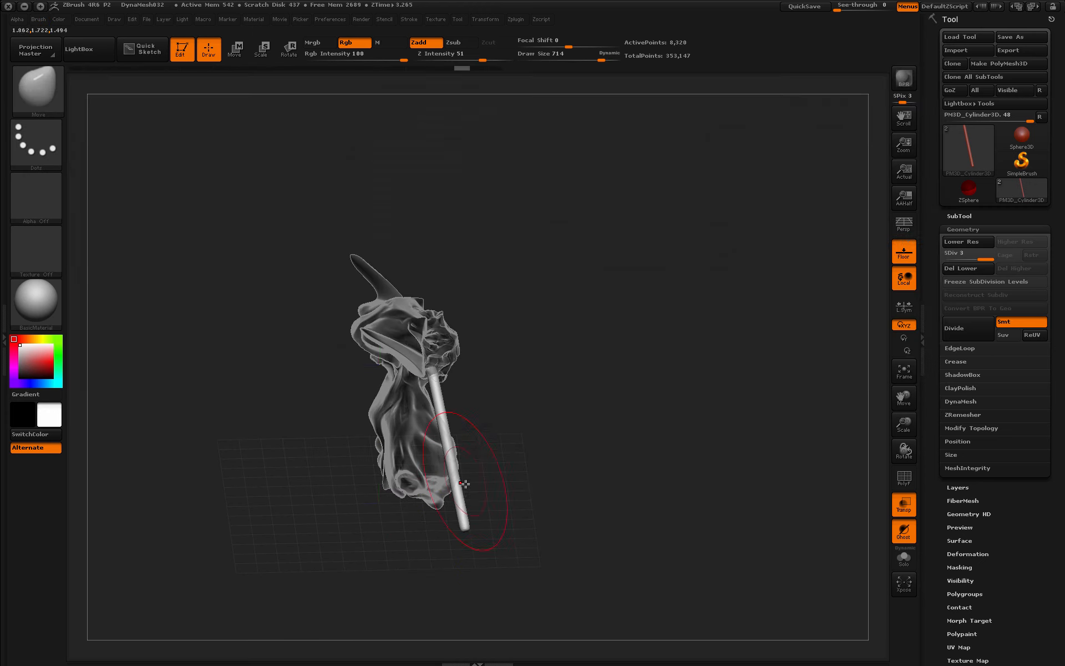
left_click_drag(422, 543, 422, 533)
left_click_drag(427, 424, 420, 420)
mouse_move(577, 432)
left_mouse_down()
mouse_move(660, 427)
mouse_move(560, 432)
left_mouse_up()
left_click_drag(439, 408, 433, 403)
mouse_move(554, 435)
left_mouse_down()
mouse_move(561, 366)
mouse_move(547, 369)
left_mouse_up()
mouse_move(391, 428)
left_mouse_down()
mouse_move(383, 467)
mouse_move(430, 411)
left_mouse_up()
mouse_move(503, 435)
left_mouse_down()
mouse_move(566, 416)
mouse_move(488, 454)
mouse_move(378, 460)
mouse_move(399, 435)
left_mouse_up()
- Set Draw Size to 311 and nudge the tube into a curve across the chest
right_click(408, 456)
left_click_drag(560, 427, 499, 433)
left_click_drag(391, 441, 400, 428)
mouse_move(507, 437)
left_mouse_down()
mouse_move(520, 438)
mouse_move(389, 440)
left_mouse_up()
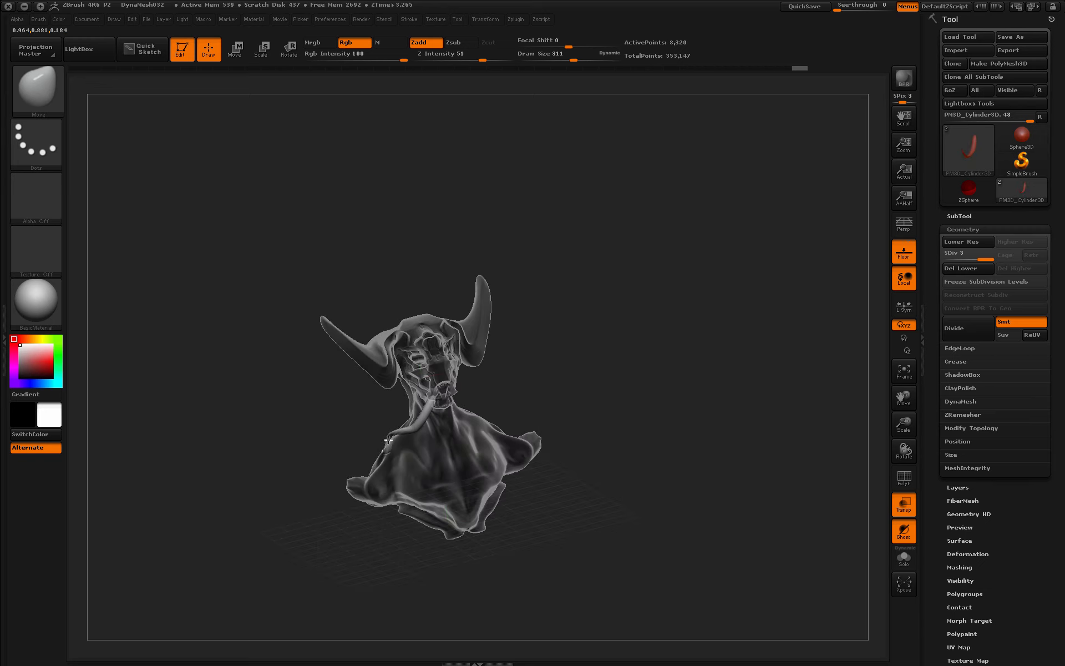
left_click_drag(515, 422, 502, 424)
left_click_drag(417, 408, 412, 425)
left_click_drag(499, 433, 577, 430)
left_click_drag(377, 438, 358, 452)
mouse_move(477, 424)
left_mouse_down()
mouse_move(528, 414)
mouse_move(567, 341)
mouse_move(549, 371)
mouse_move(614, 364)
mouse_move(551, 465)
left_mouse_up()
key("f")
left_click_drag(641, 484, 693, 404)
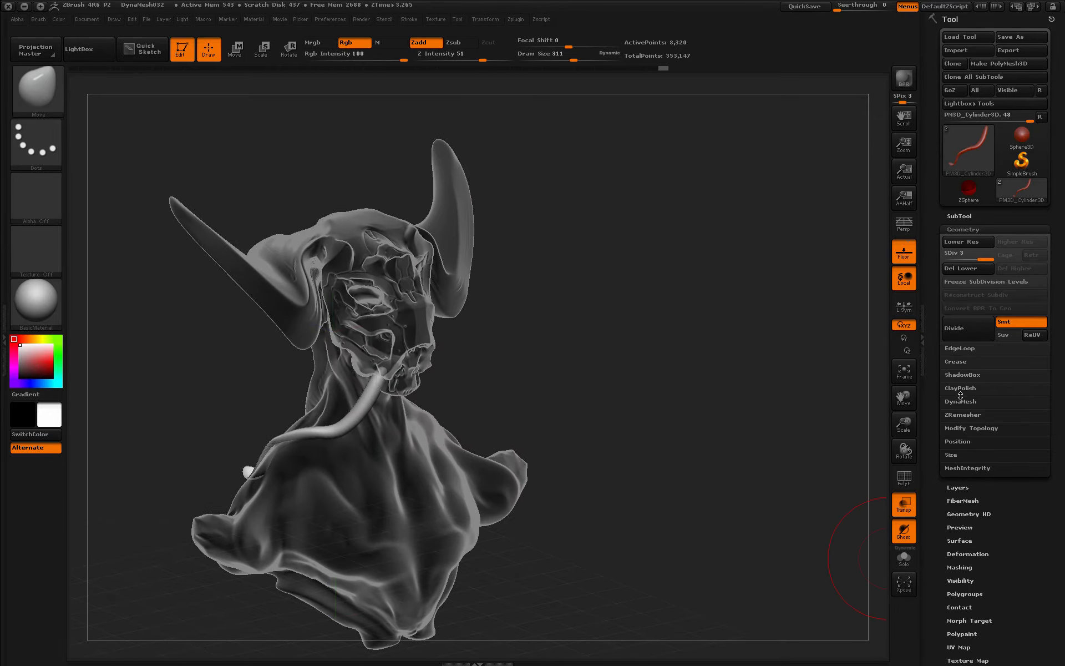
- Duplicate the tendril subtool and mirror the copy to the other side of the mouth
left_click(965, 216)
left_click(969, 522)
left_click_drag(933, 516, 930, 418)
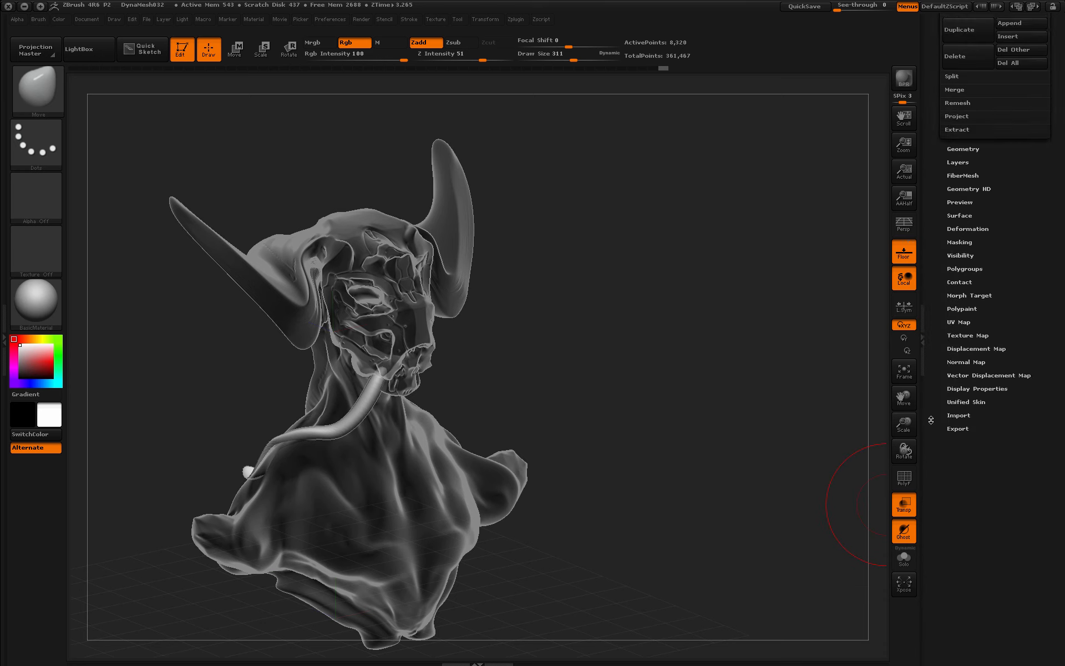
left_click(985, 341)
left_click(954, 43)
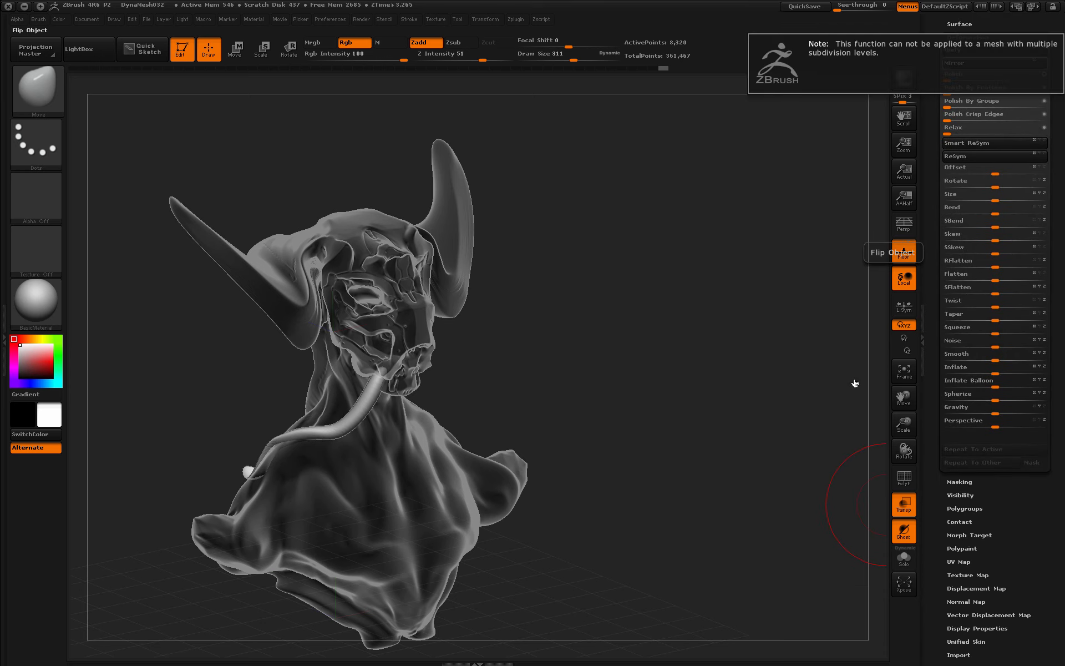
left_click_drag(936, 232, 938, 270)
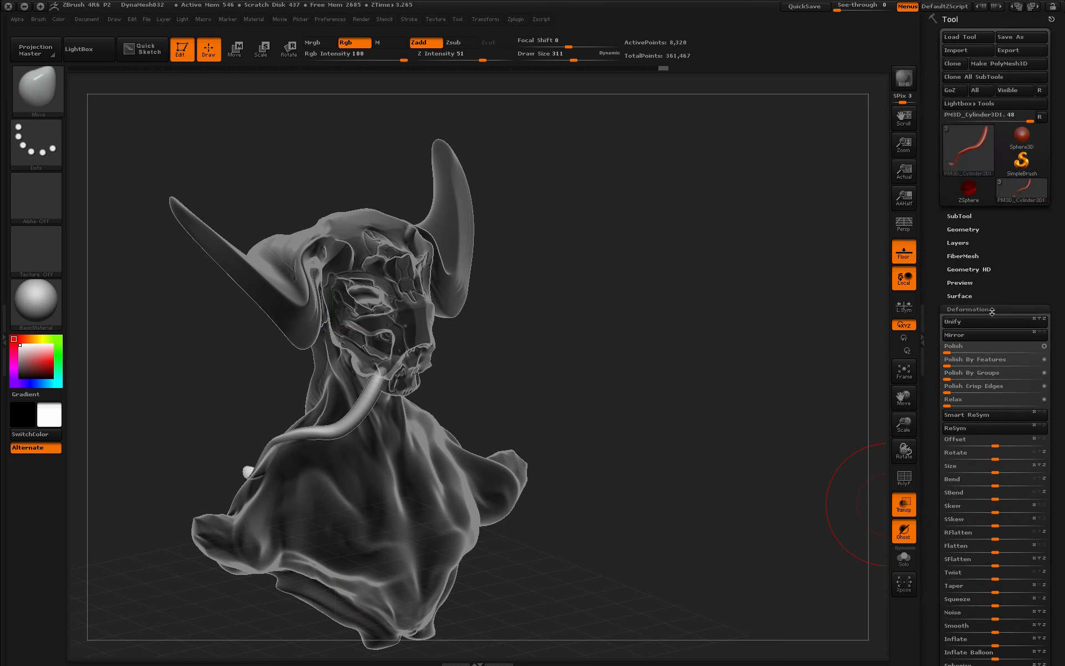
left_click(977, 229)
left_click_drag(936, 522, 936, 341)
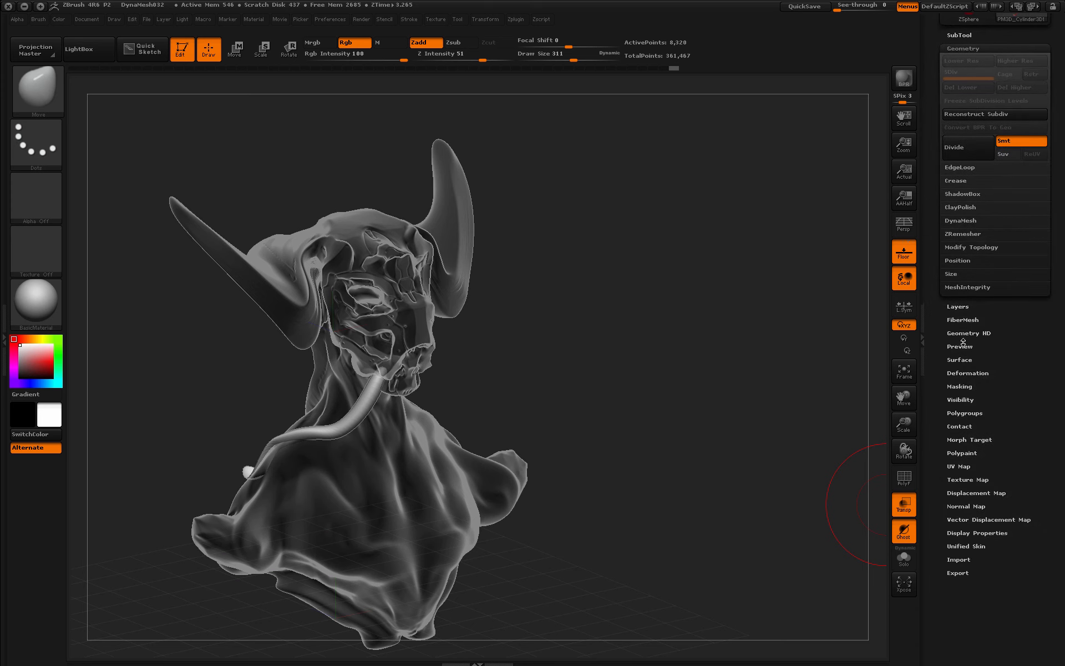
left_click(965, 374)
left_click(972, 158)
left_click_drag(935, 111, 935, 291)
- MergeDown the mirrored copy into the original tendril, giving one 16,640-point subtool
left_click(970, 216)
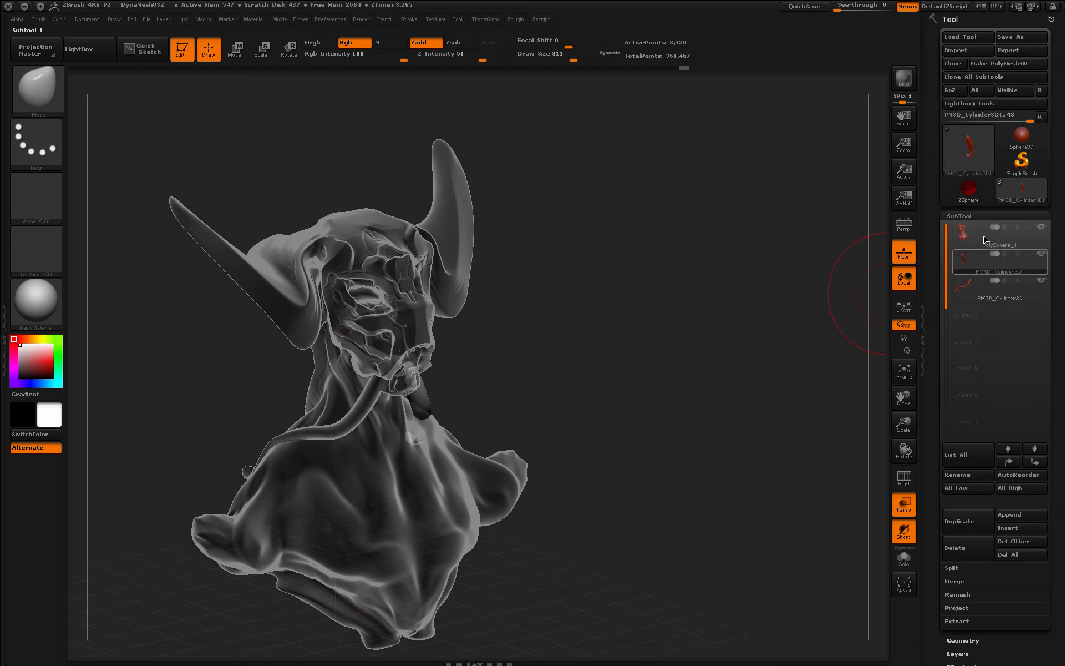
left_click(955, 581)
left_click(962, 594)
left_click(855, 618)
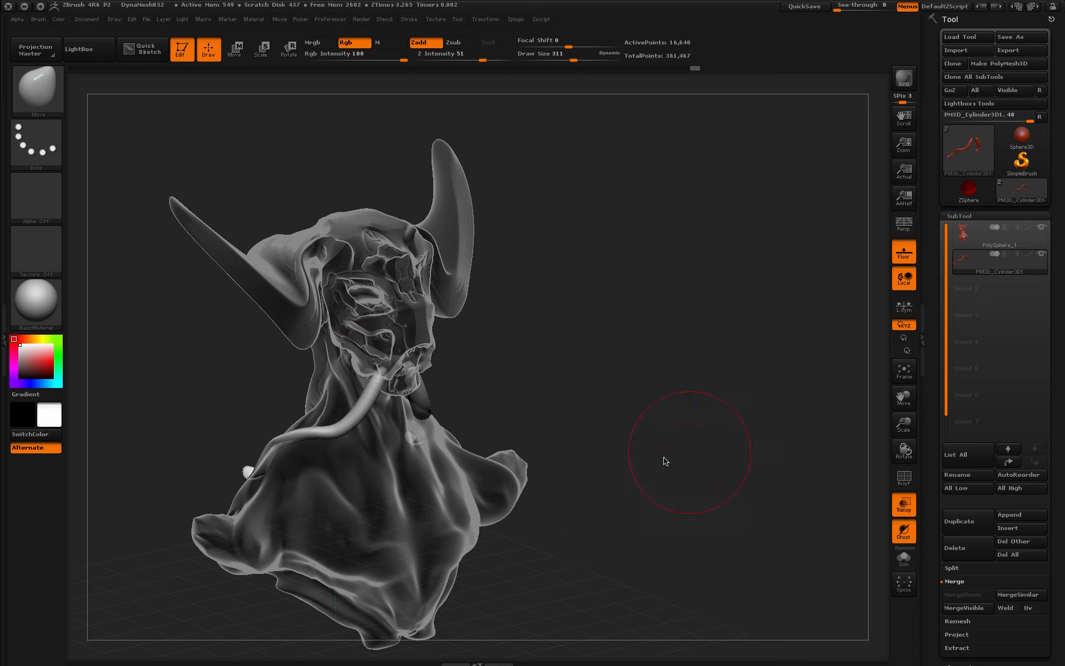
mouse_move(664, 459)
left_mouse_down()
mouse_move(820, 535)
mouse_move(701, 393)
mouse_move(780, 372)
mouse_move(721, 406)
left_mouse_up()
- Append a new Cylinder3D subtool and scale it down
left_click(1010, 514)
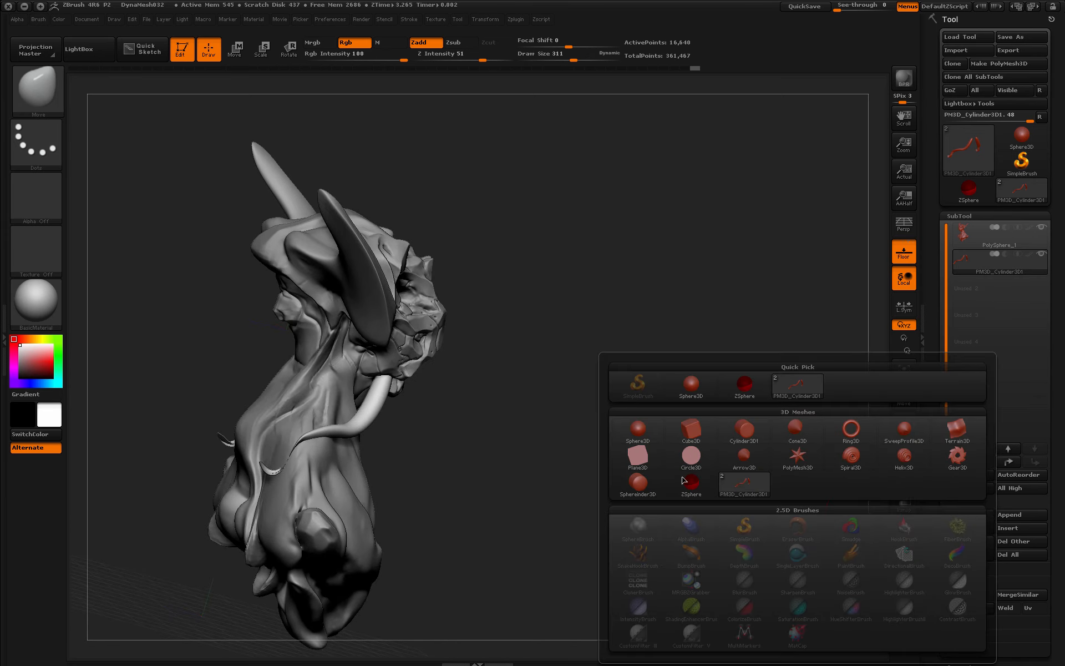
left_click(745, 430)
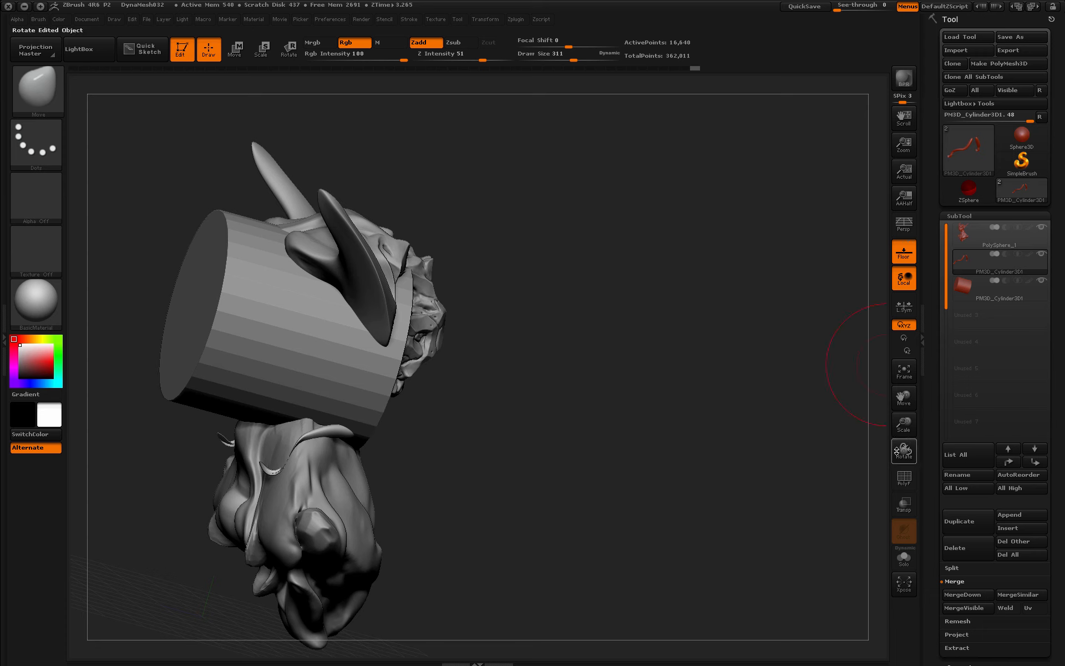
left_click_drag(896, 450, 737, 465)
key("e")
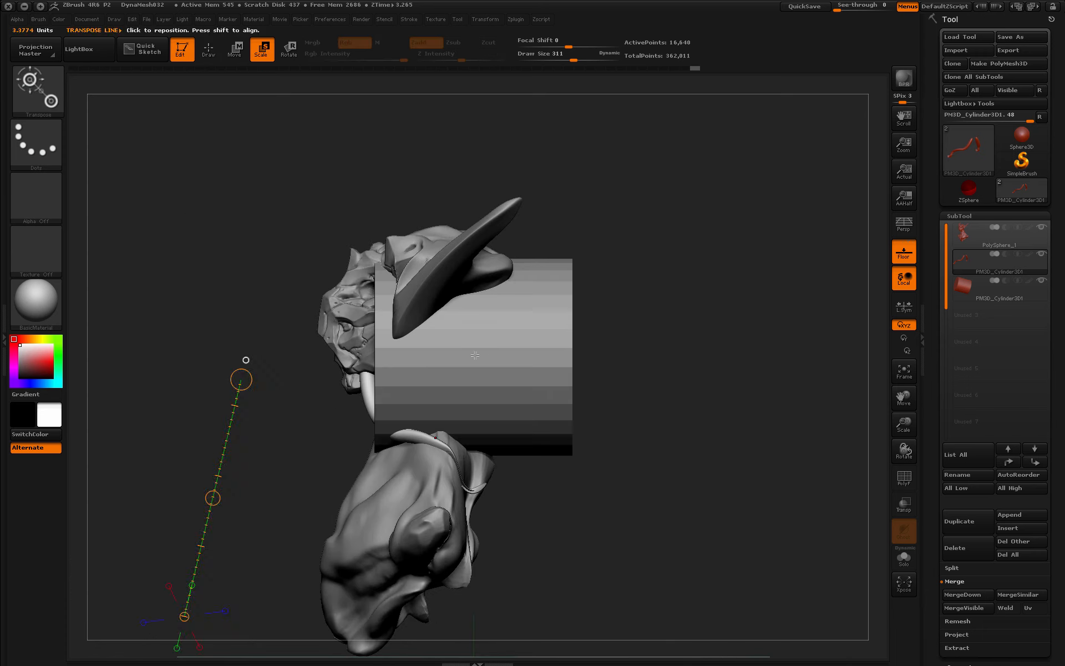
mouse_move(464, 360)
left_mouse_down()
mouse_move(642, 361)
mouse_move(601, 363)
left_mouse_up()
left_click(998, 298)
- Tilt the cylinder upright and move it down onto the shoulder beside the neck
key("w")
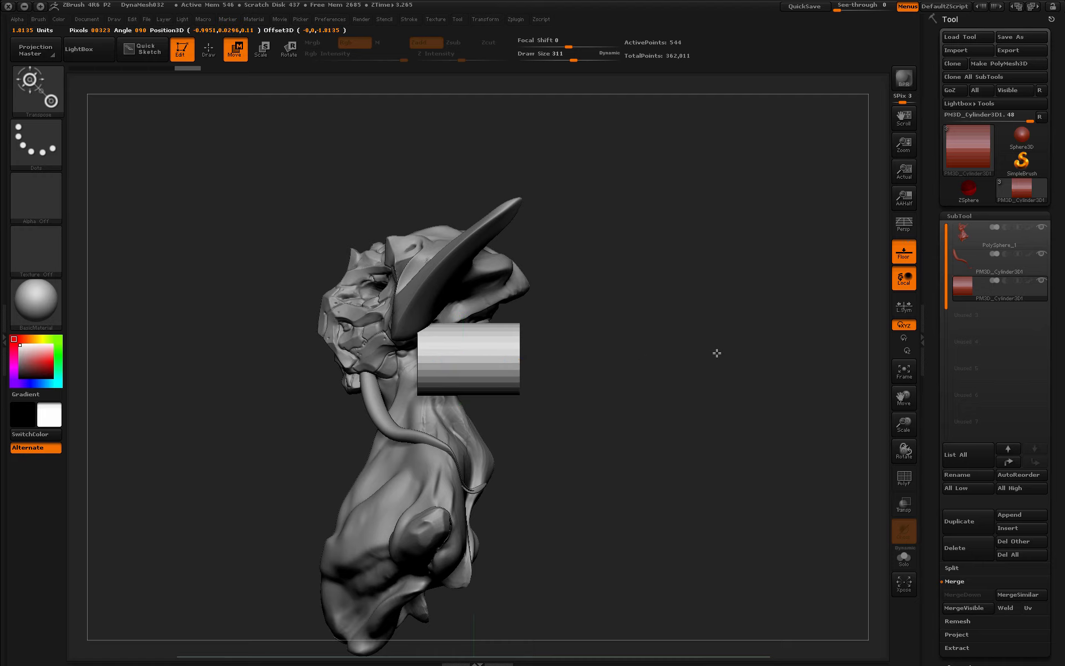
key("r")
left_click_drag(520, 349, 501, 290)
left_click_drag(554, 388, 530, 421)
left_click(236, 59)
left_click_drag(475, 346, 473, 438)
mouse_move(608, 429)
left_mouse_down()
mouse_move(687, 437)
mouse_move(560, 452)
left_mouse_up()
left_click_drag(482, 483, 513, 383)
- Fine-tune the cylinder's rotation, scale and position so it sits tilted outward on the shoulder
key("r")
left_click_drag(693, 397, 655, 458)
left_click_drag(637, 306, 621, 432)
key("w")
key("e")
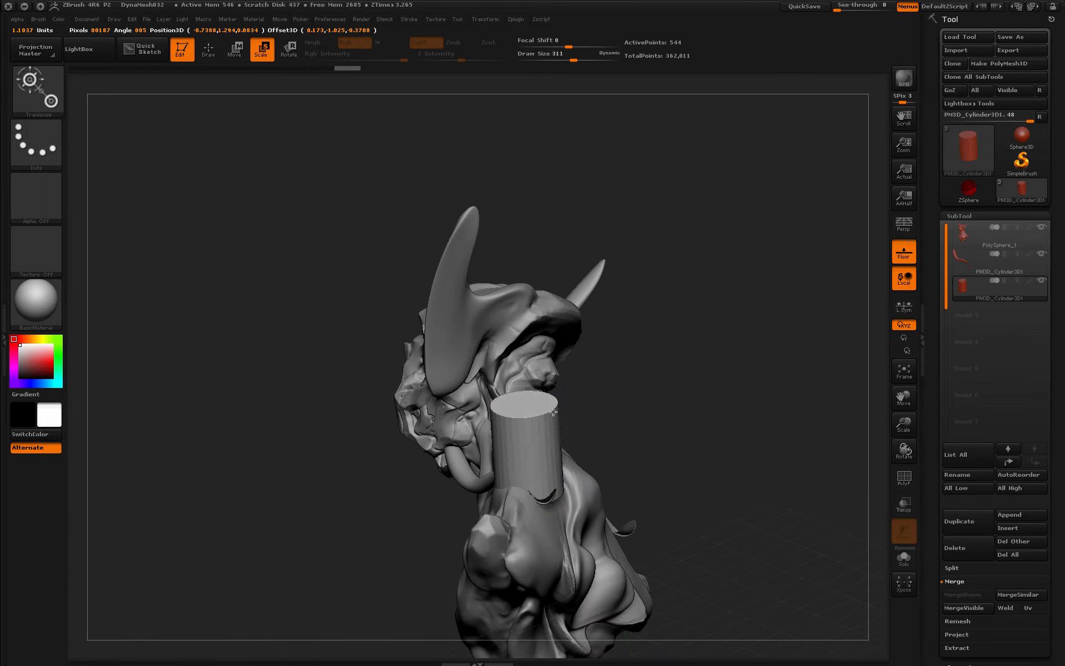
mouse_move(553, 412)
left_mouse_down()
mouse_move(685, 404)
mouse_move(636, 432)
mouse_move(549, 422)
left_mouse_up()
key("r")
left_click(244, 58)
left_click_drag(538, 468, 644, 395)
- Duplicate the shoulder cylinder, mirror it to the other shoulder, and MergeDown the pair
left_click(959, 521)
left_click(973, 516)
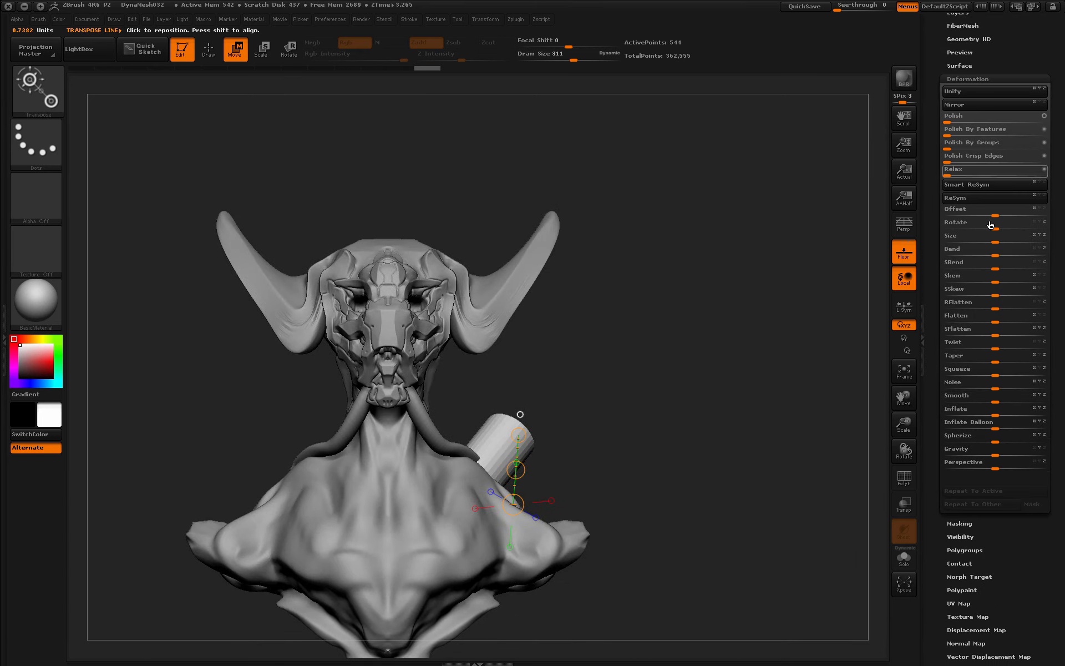
left_click(979, 105)
left_click_drag(935, 271, 935, 403)
left_click(966, 215)
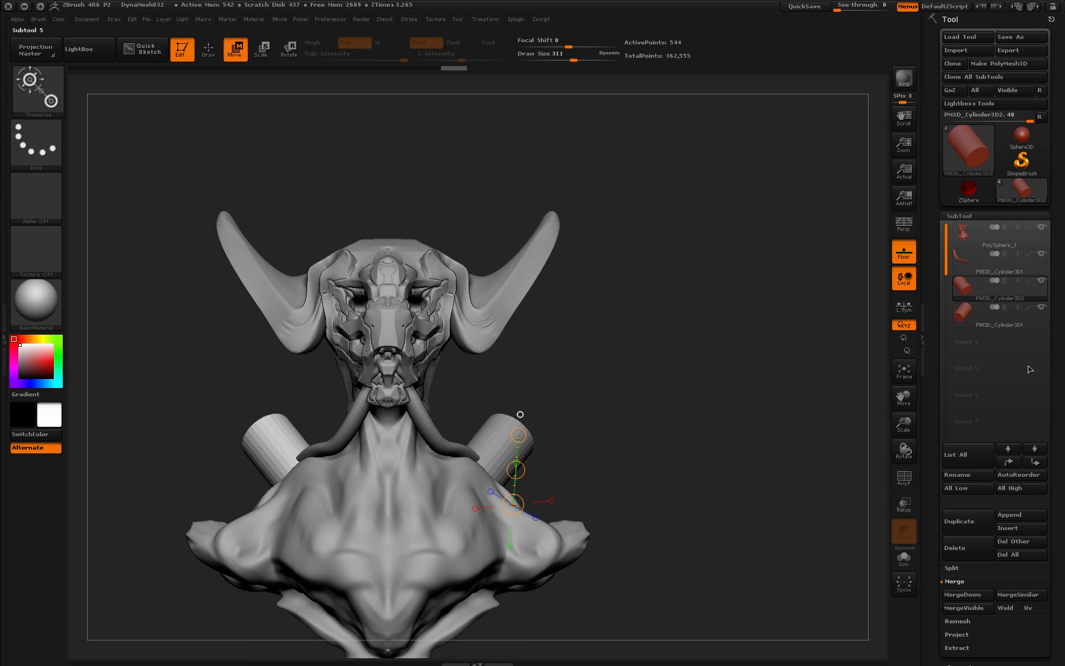
left_click(965, 594)
left_click(855, 620)
- Reshape both shoulders with the Move brush and turn perspective back on
left_click_drag(659, 421, 262, 240)
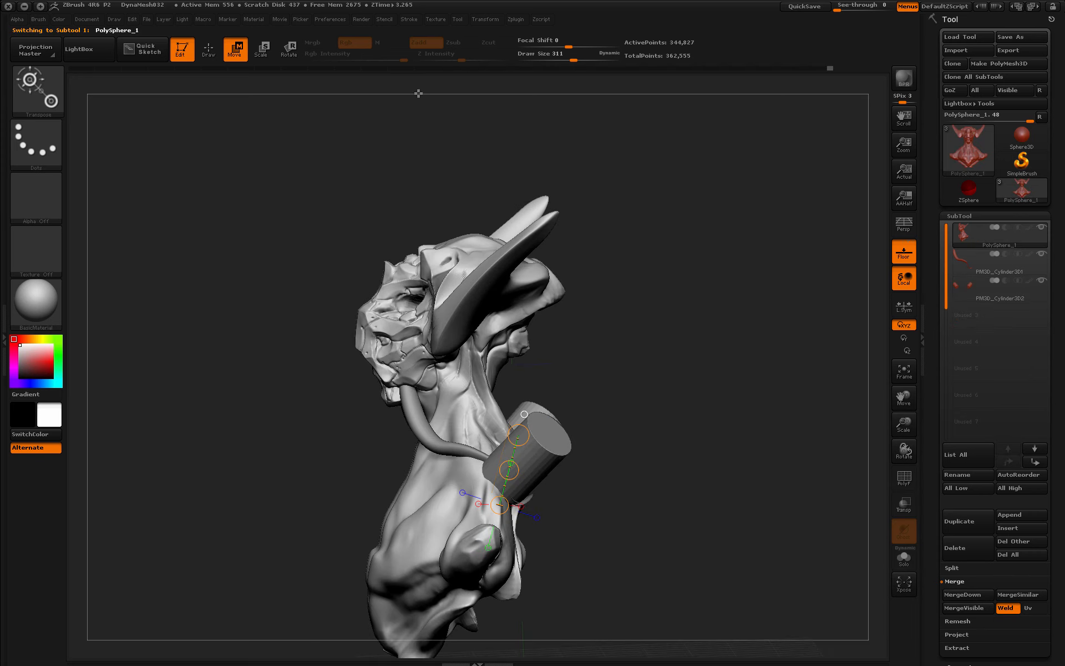
key("q")
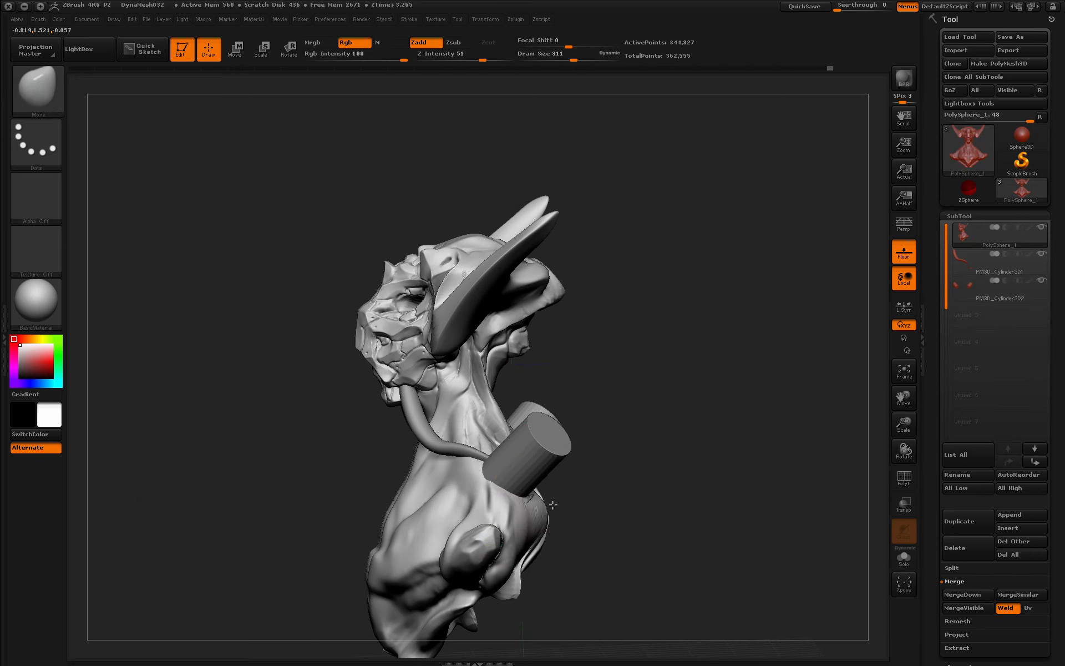
left_click_drag(629, 492, 821, 494)
left_click_drag(355, 530, 367, 539)
mouse_move(832, 465)
left_mouse_down()
mouse_move(754, 464)
mouse_move(756, 472)
mouse_move(775, 471)
mouse_move(756, 461)
mouse_move(784, 431)
mouse_move(781, 415)
mouse_move(756, 457)
mouse_move(639, 491)
mouse_move(616, 526)
left_mouse_up()
key("p")
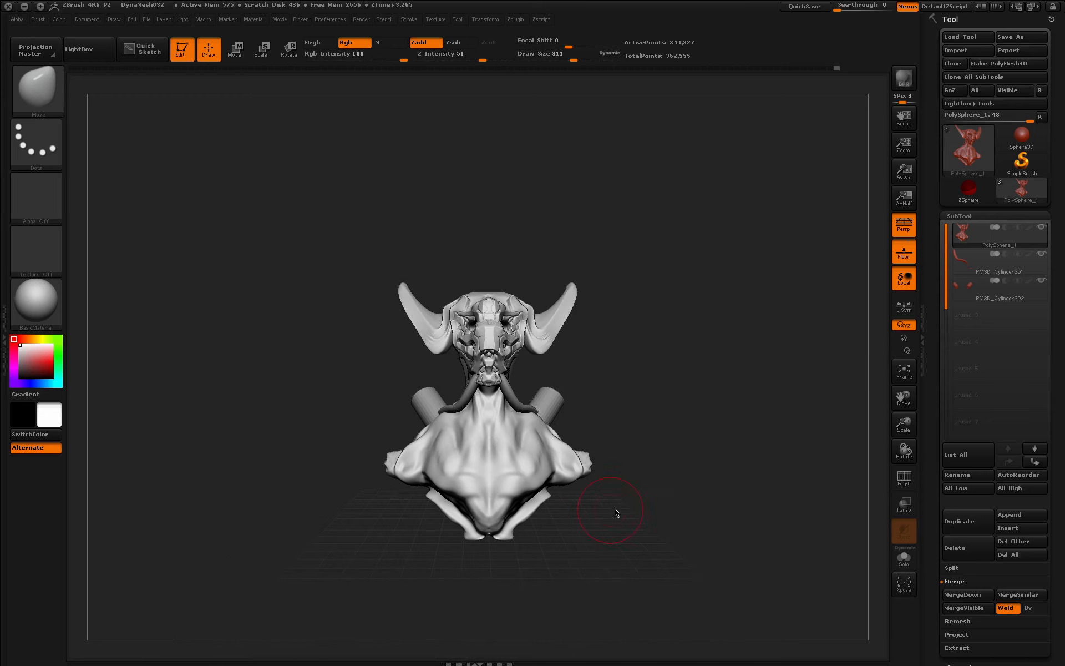
- Lasso-mask the torso with MaskPen and lay a Transpose rotation axis across the shoulders
left_click(36, 142, "ctrl")
left_click(209, 179, "ctrl")
mouse_move(546, 544)
left_mouse_down("ctrl")
mouse_move(601, 444)
mouse_move(378, 436)
mouse_move(621, 545)
left_mouse_up("ctrl")
left_click_drag(984, 655, 986, 510)
left_click(979, 524)
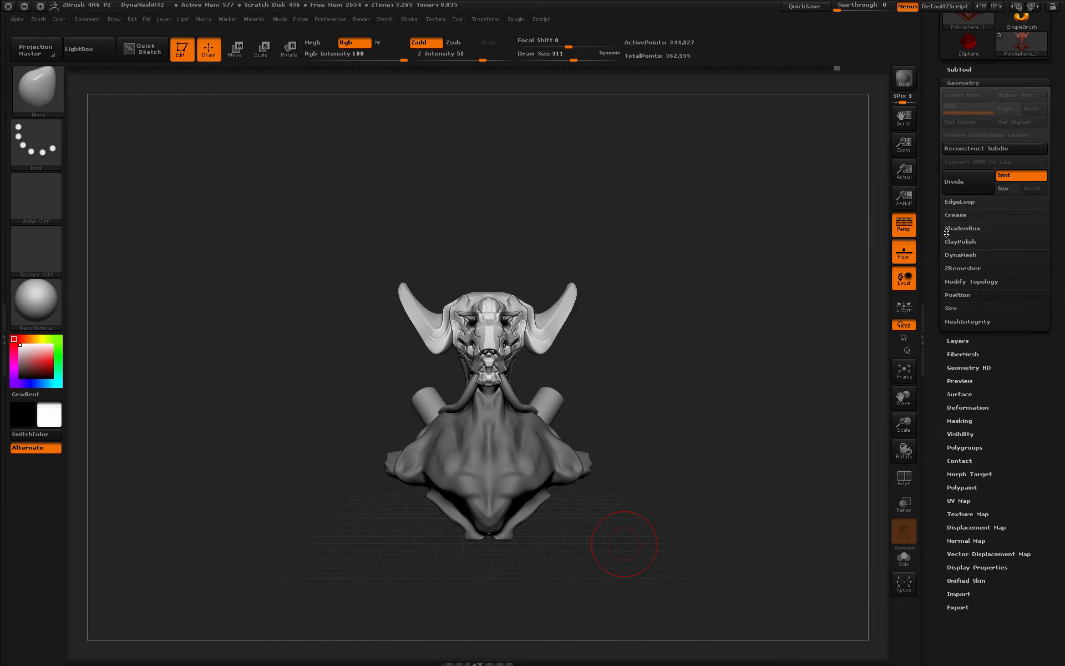
mouse_move(689, 377)
left_mouse_down()
mouse_move(559, 412)
mouse_move(566, 427)
mouse_move(551, 424)
left_mouse_up()
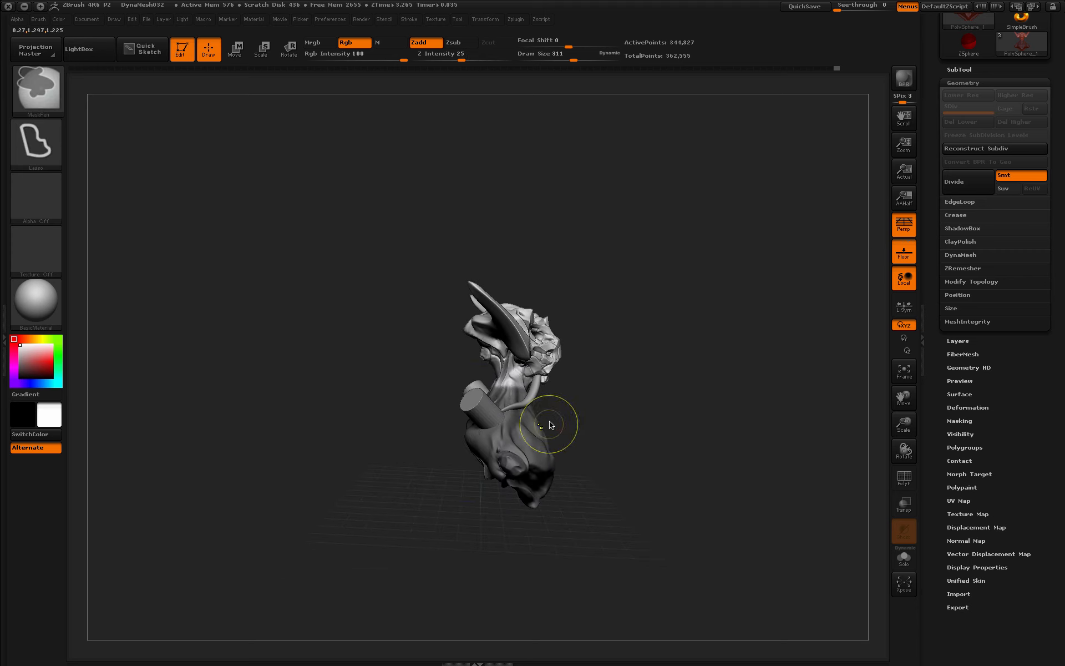
left_click_drag(685, 502, 666, 423, "shift")
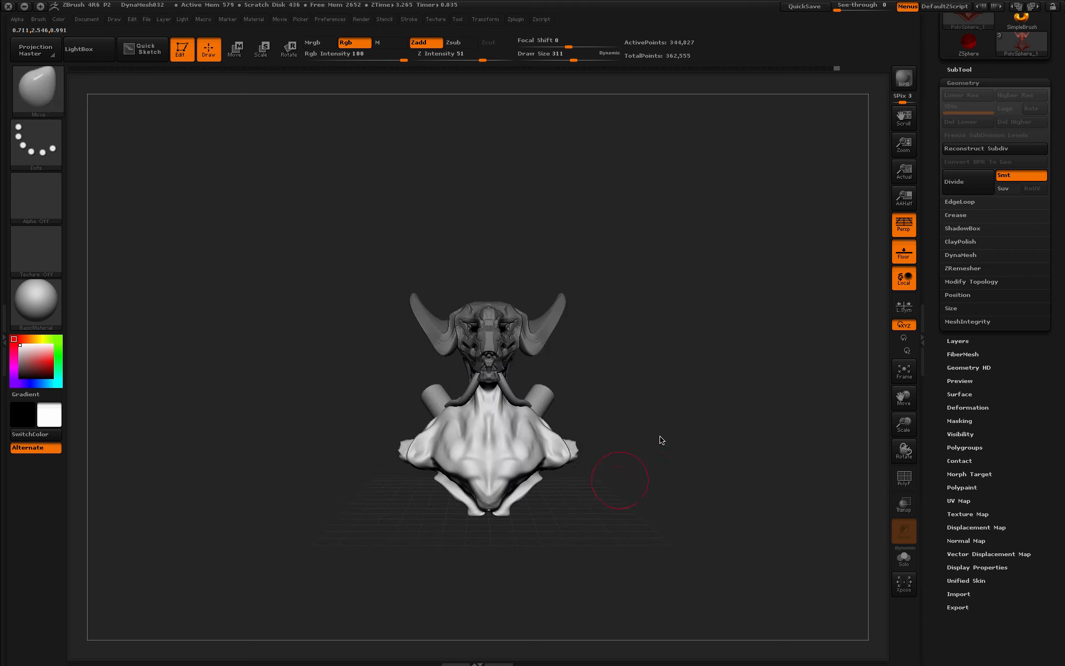
left_click(295, 57)
left_click_drag(638, 499, 639, 397, "shift")
left_click_drag(402, 333, 587, 334, "shift")
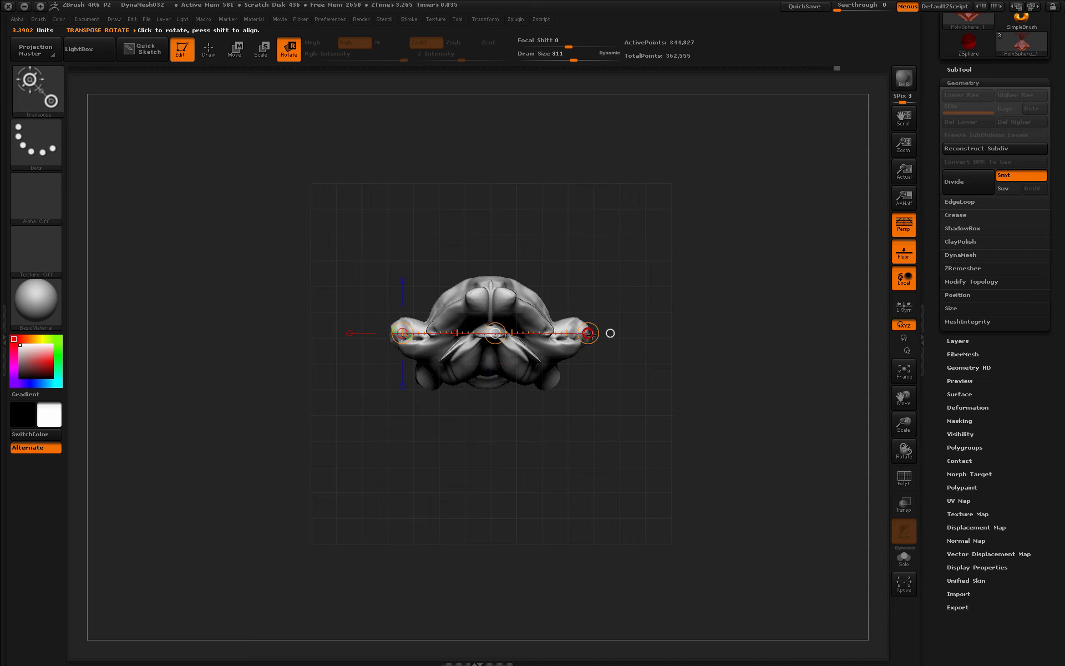
mouse_move(678, 383)
left_mouse_down()
mouse_move(615, 389)
mouse_move(671, 388)
left_mouse_up()
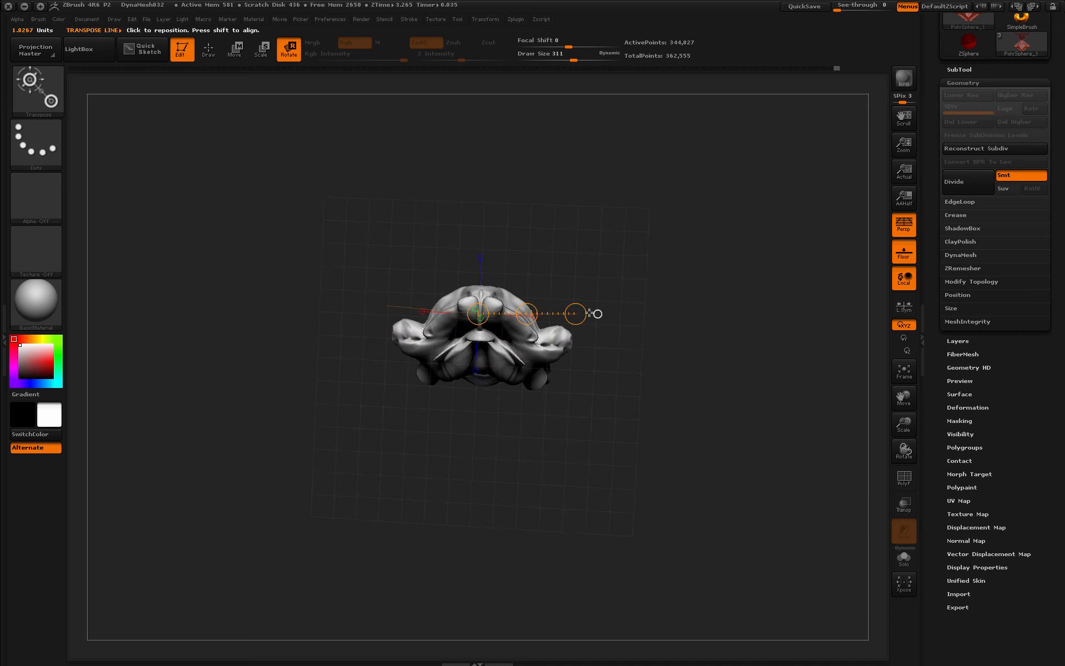
- Raise the torso upward under the horned mask with Transpose Move
left_click_drag(577, 323, 580, 335)
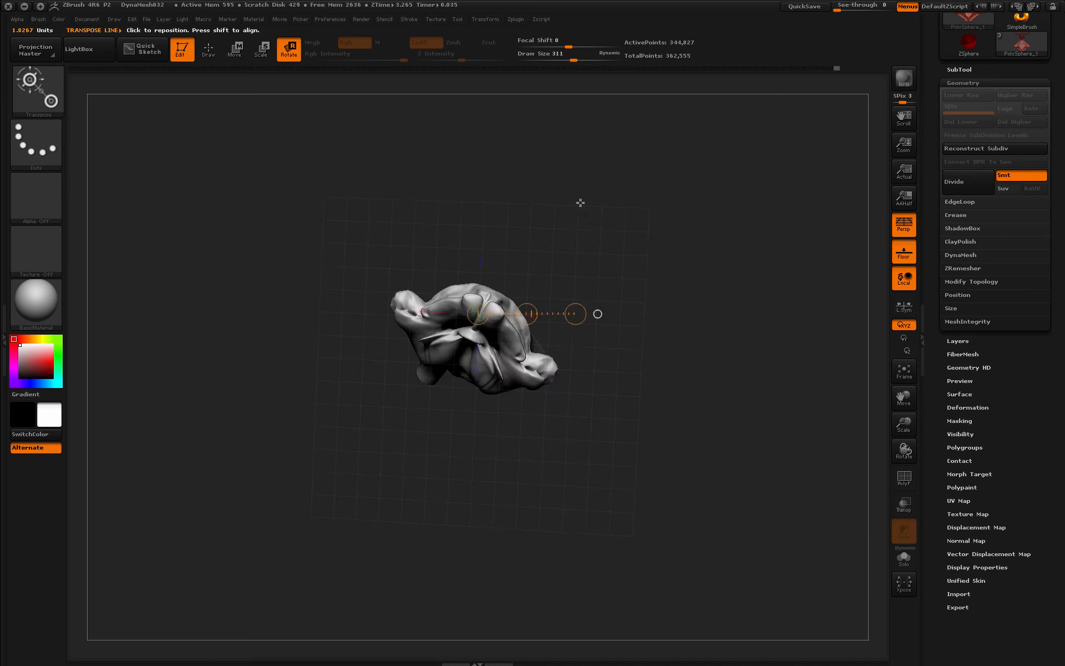
left_click_drag(580, 202, 574, 342)
key("ctrl+z")
key("ctrl+z")
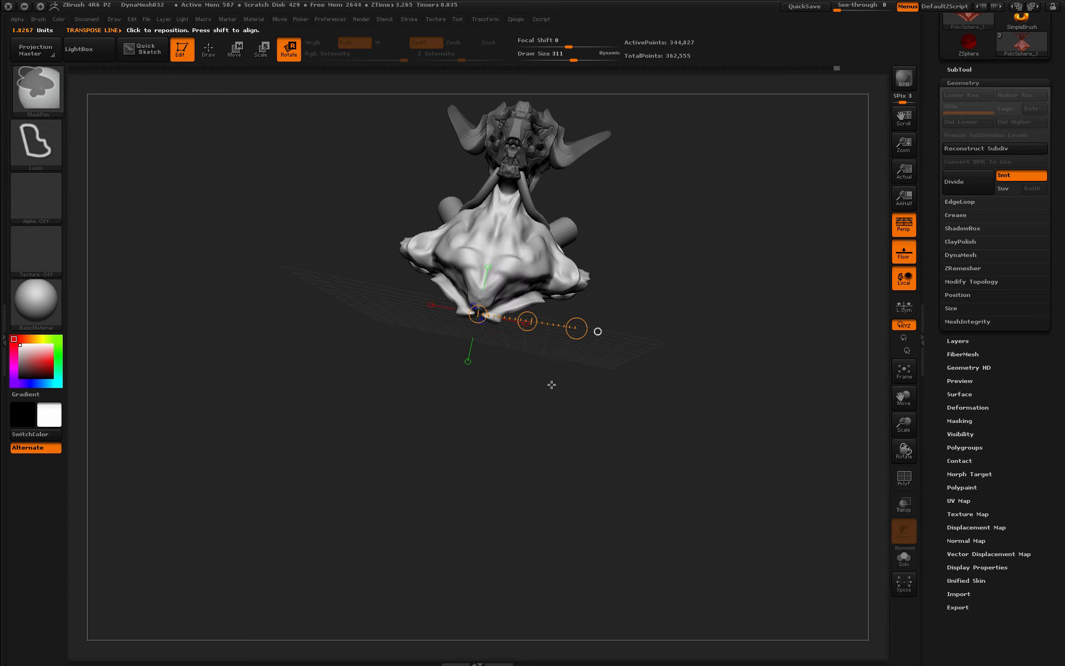
mouse_move(549, 391)
left_mouse_down()
mouse_move(558, 405)
mouse_move(535, 423)
mouse_move(637, 375)
mouse_move(636, 258)
mouse_move(571, 310)
mouse_move(571, 327)
mouse_move(500, 312)
left_mouse_up()
key("w")
left_click_drag(678, 316, 672, 314)
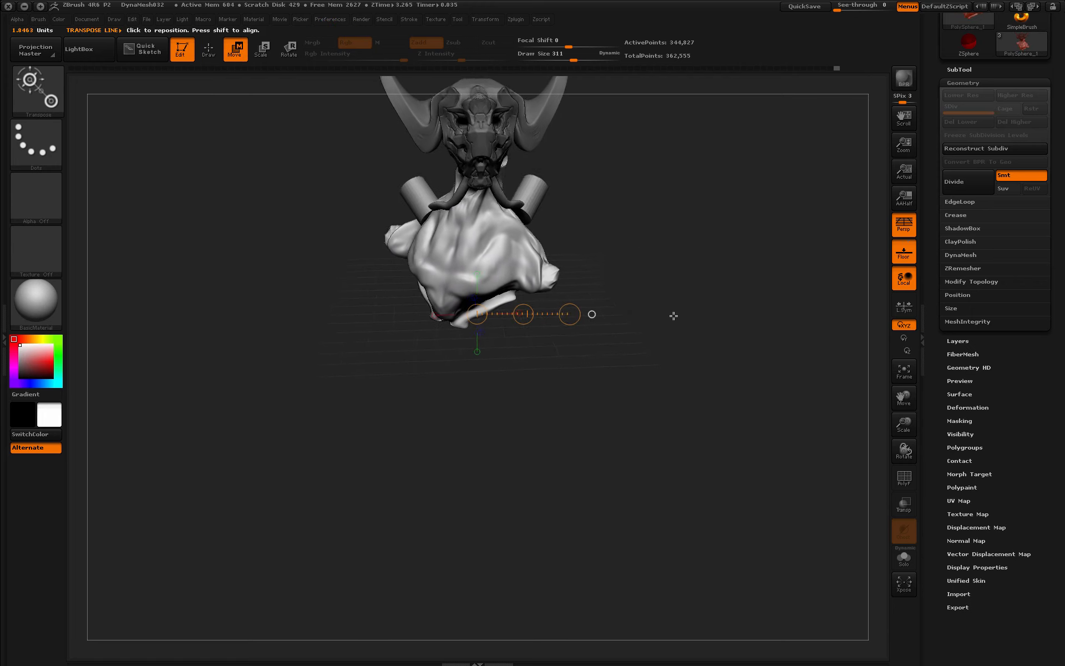
left_click_drag(524, 314, 511, 314)
left_click_drag(675, 316, 705, 343)
mouse_move(525, 310)
left_mouse_down()
mouse_move(523, 293)
mouse_move(574, 318)
mouse_move(518, 314)
mouse_move(523, 305)
left_mouse_up()
- Rotate the torso under the head and nudge it higher, checking the side profile
left_click(239, 54)
left_click_drag(713, 366, 678, 368)
left_click_drag(532, 312, 534, 296)
left_click_drag(529, 349, 568, 354)
left_click_drag(715, 297, 714, 461, "alt")
left_click_drag(688, 324, 705, 357, "alt")
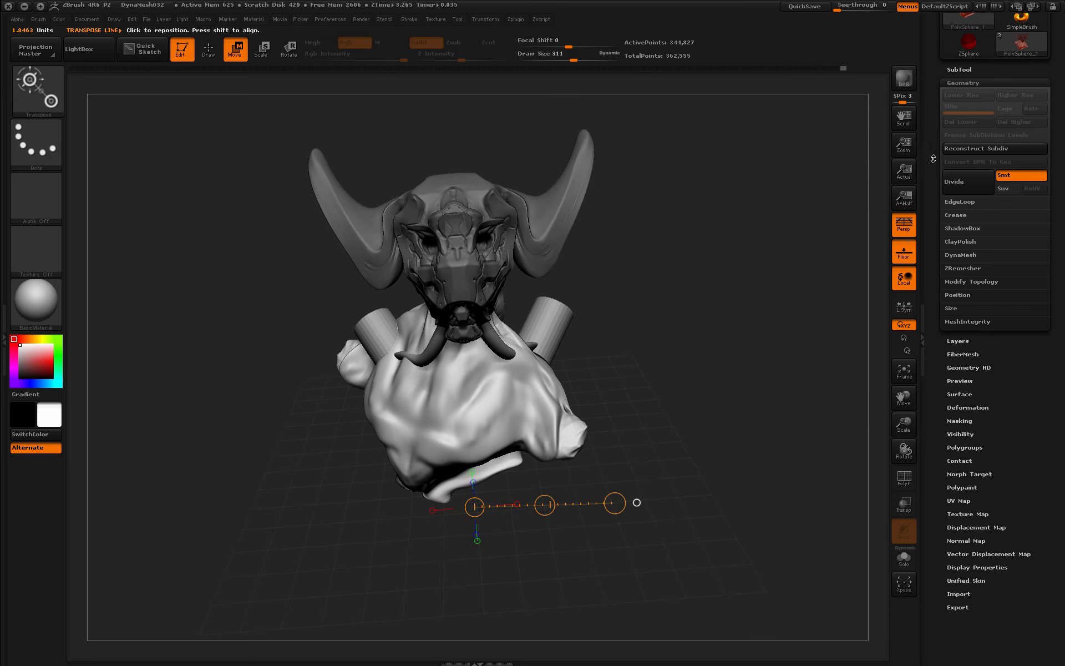
- Select PM3D_Cylinder3D1 in the SubTool list and apply MergeDown
left_click_drag(933, 158, 935, 223)
left_click(960, 133)
left_click(990, 181)
left_click(964, 513)
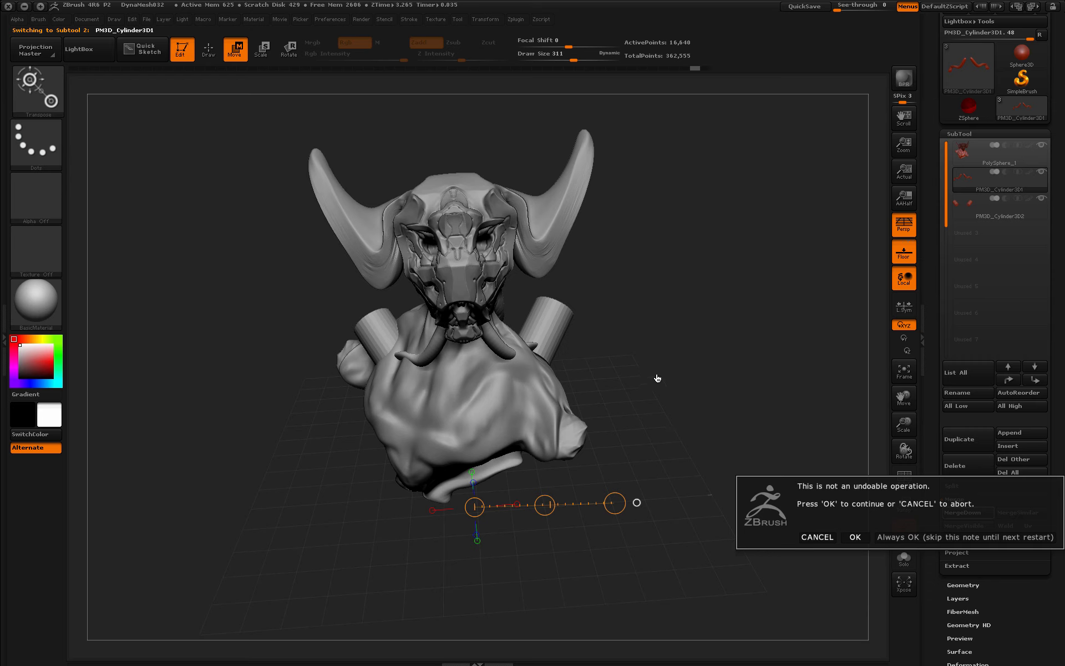
- Cancel the irreversible merge and make PM3D_Cylinder3D2 the active subtool
left_click(821, 536)
left_click(984, 208)
key("r")
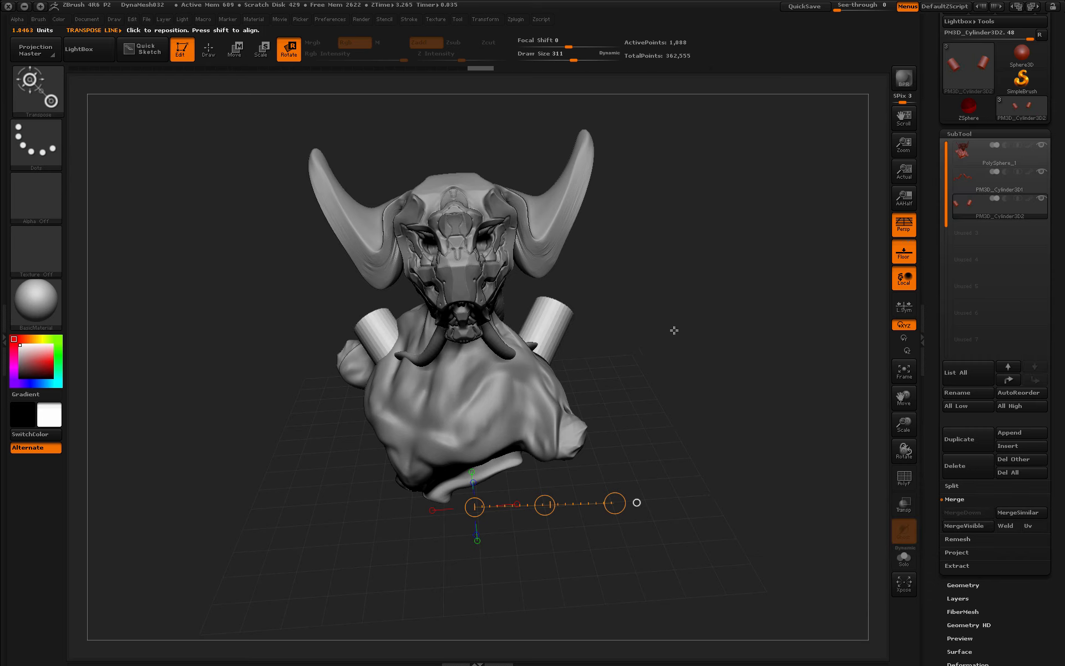
- Rotate the pair of cylinders around a Transpose axis near the shoulders
left_click_drag(611, 285, 606, 405)
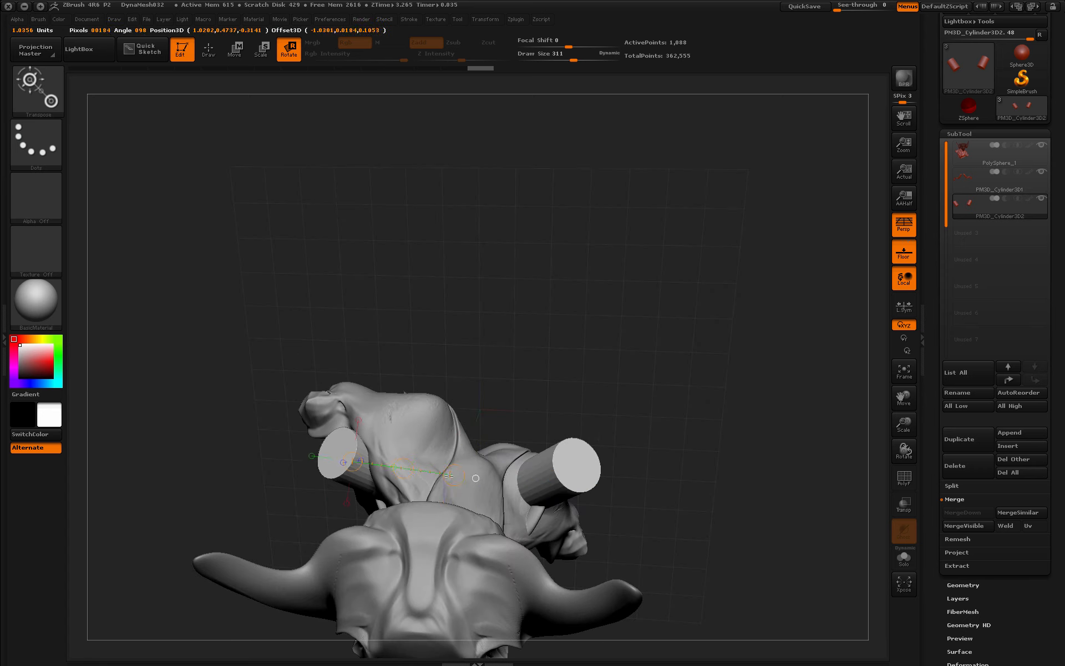
left_click_drag(448, 476, 452, 476)
left_click_drag(352, 462, 385, 398)
left_click_drag(656, 461, 666, 317)
left_click_drag(657, 452, 628, 456)
left_click_drag(353, 454, 365, 429)
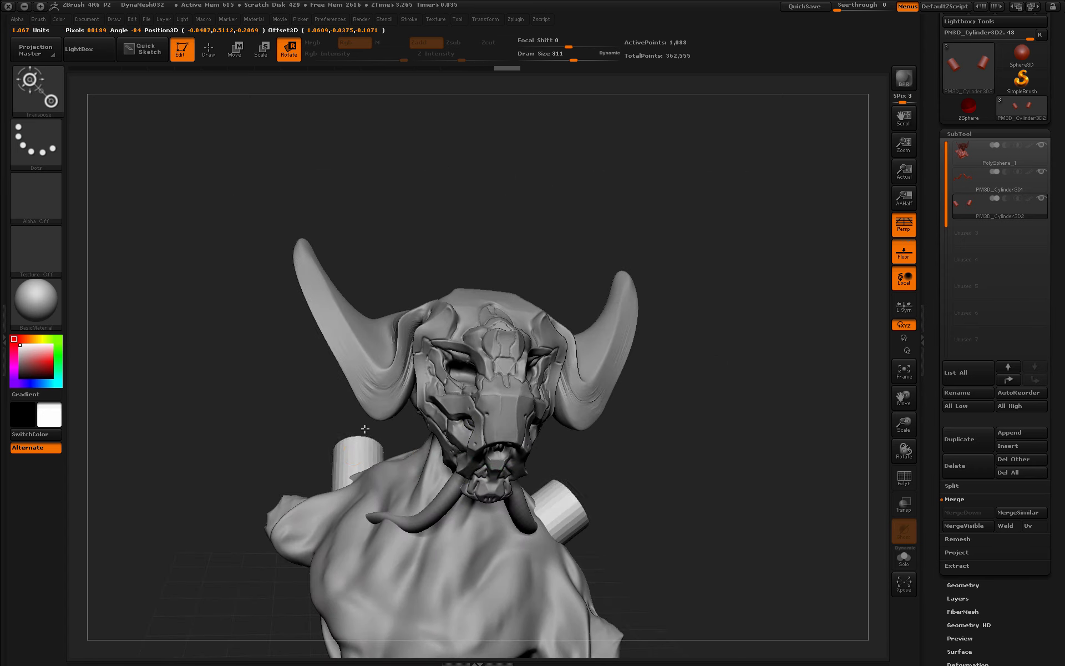
left_click_drag(674, 476, 553, 444)
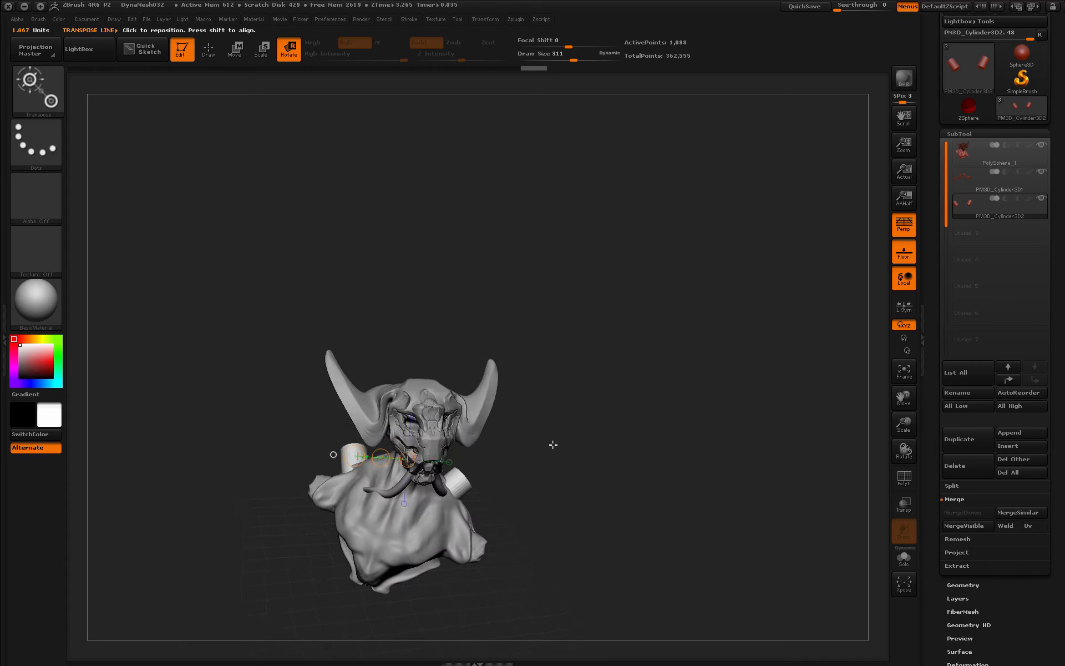
- Move the cylinders into place beside the neck, with a small rotation
key("w")
left_click_drag(591, 484, 266, 495)
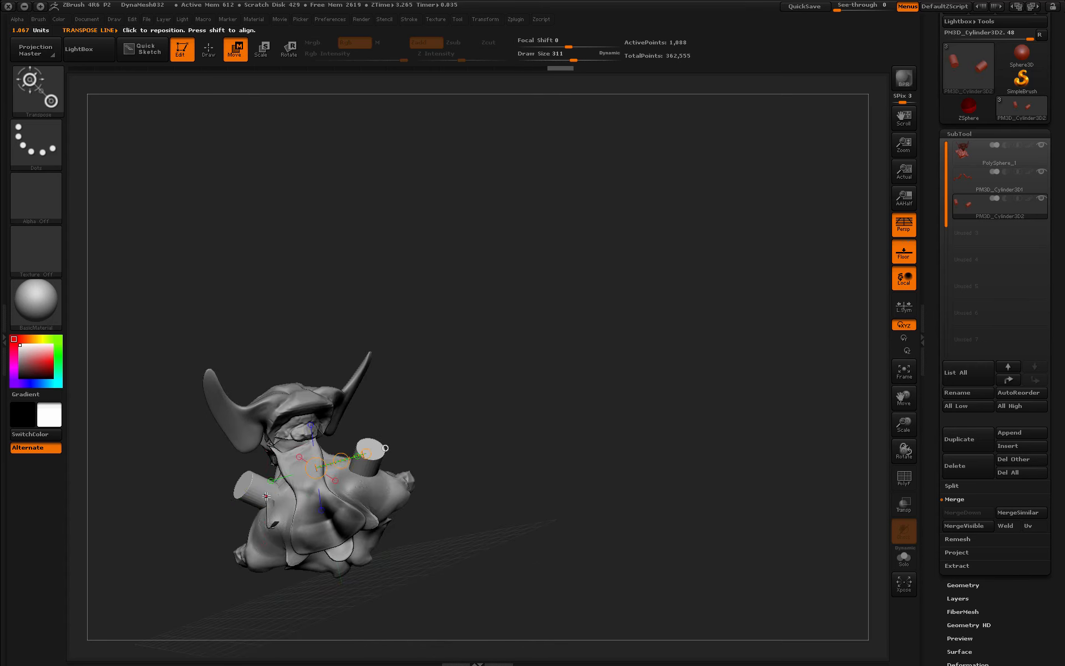
left_click(296, 58)
left_click_drag(368, 468, 367, 450)
left_click(236, 50)
left_click_drag(471, 423, 452, 428)
left_click_drag(312, 483, 314, 490)
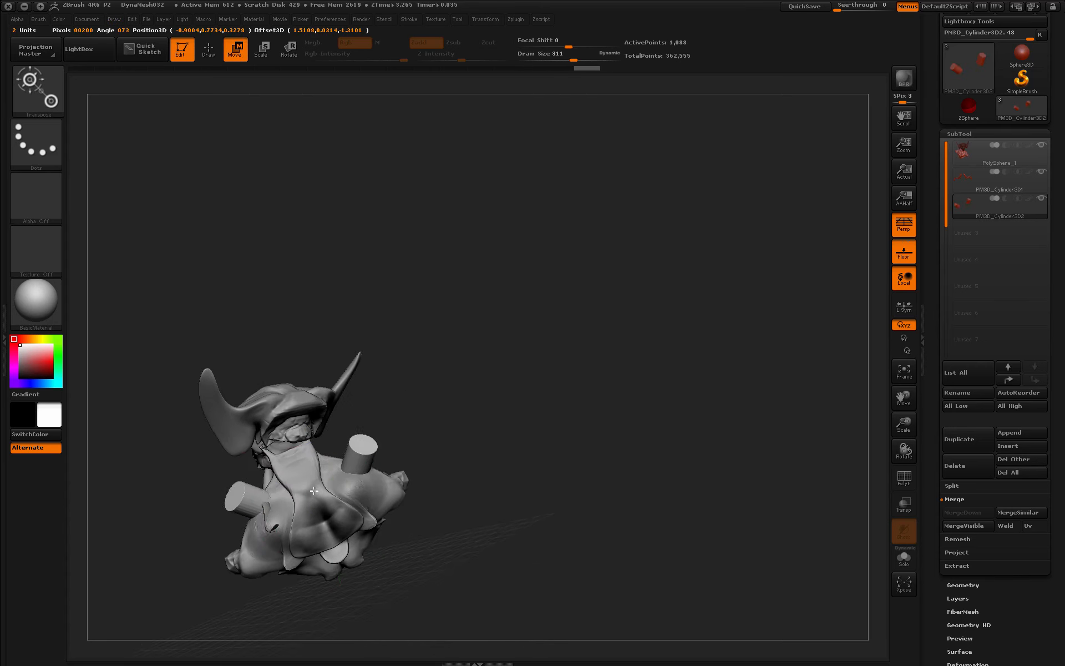
- Fine-tune the cylinders so they angle outward beside the neck
left_click_drag(371, 468, 314, 491)
left_click_drag(511, 443, 582, 448, "alt")
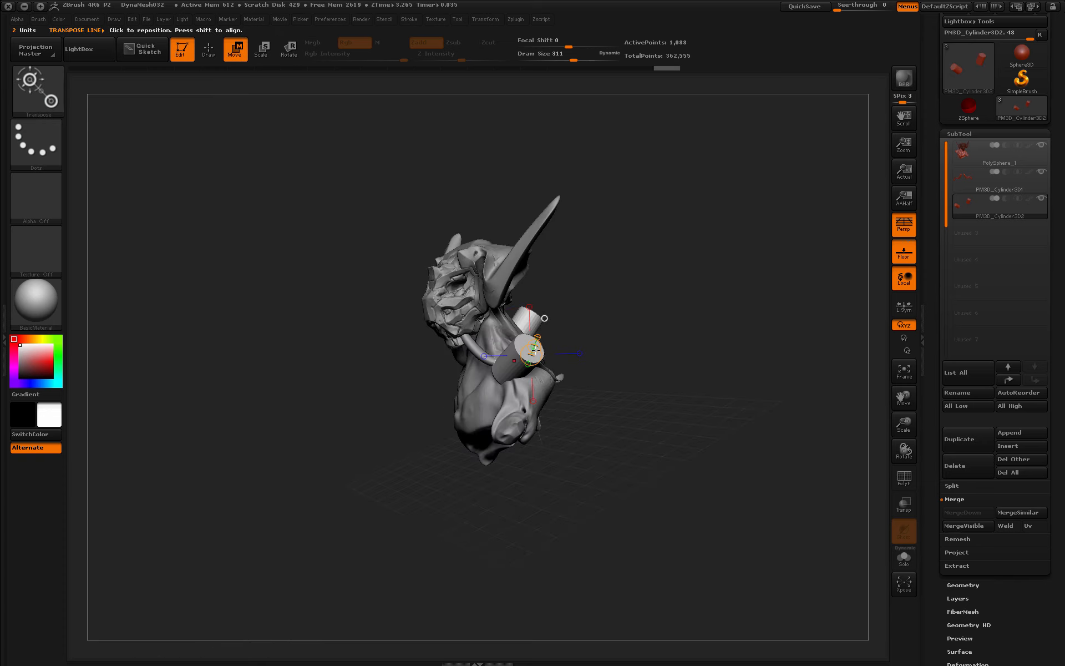
left_click_drag(531, 351, 548, 367)
left_click_drag(555, 451, 595, 445)
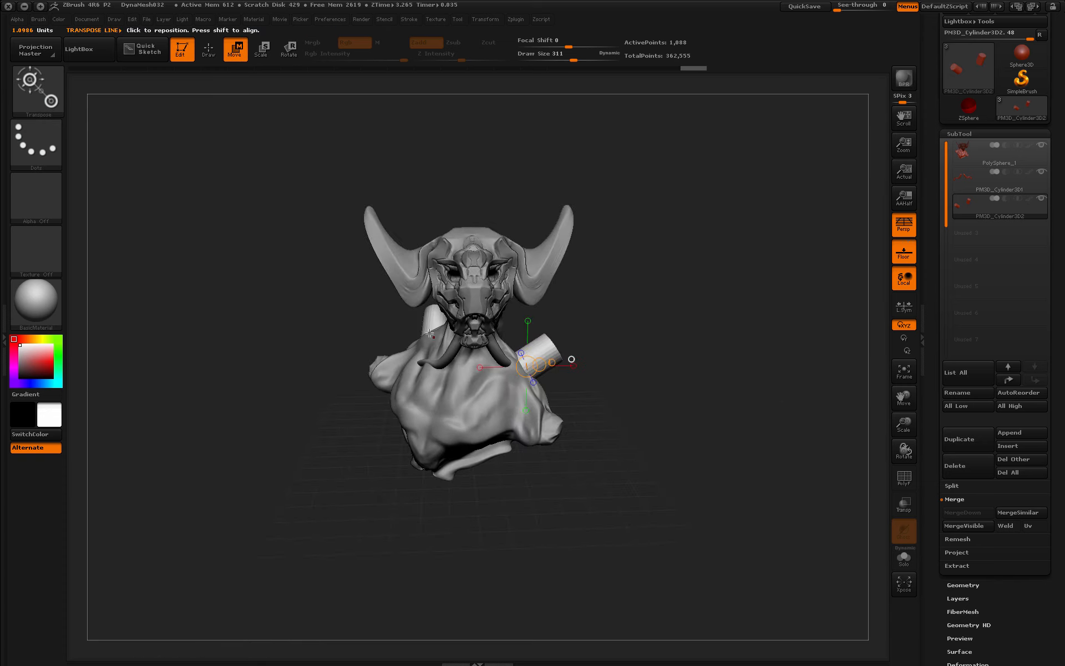
left_click_drag(433, 338, 425, 345)
mouse_move(646, 395)
left_mouse_down()
mouse_move(659, 392)
mouse_move(634, 396)
left_mouse_up()
- Make the curved tube subtool active, spin it, and mask the left tube
left_click(419, 368, "alt")
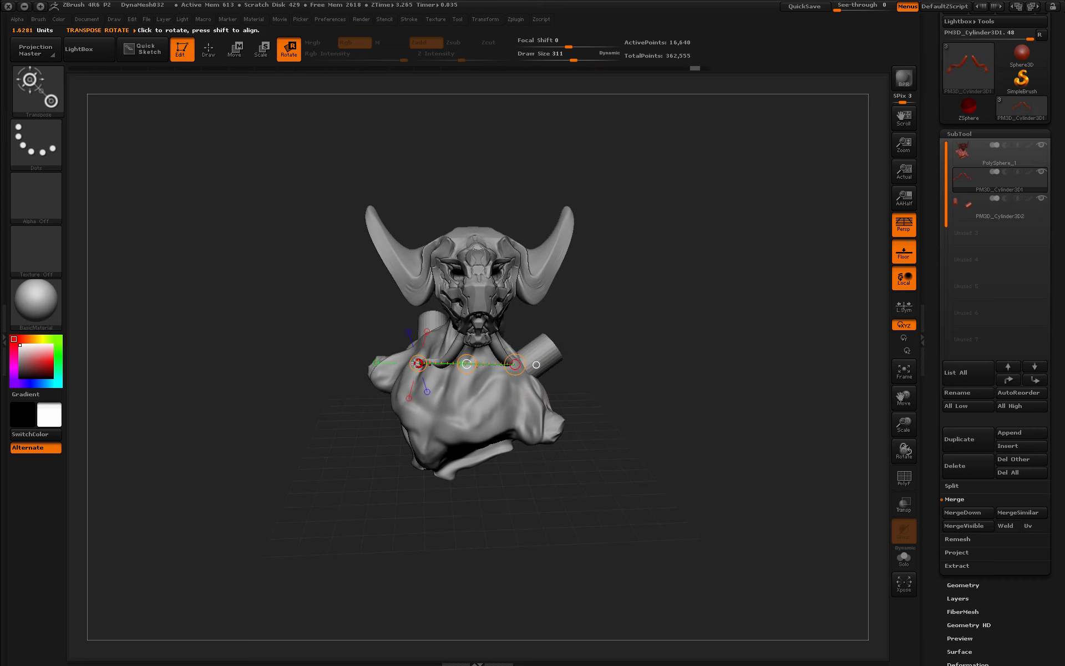
left_click_drag(423, 320, 468, 364)
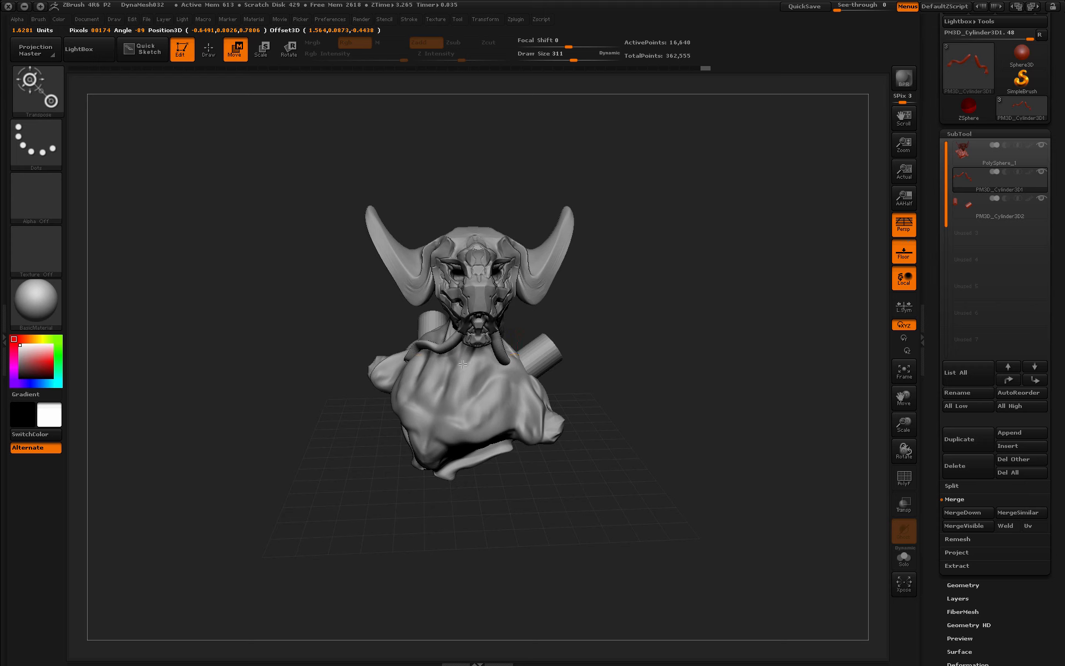
left_click_drag(657, 378, 677, 378)
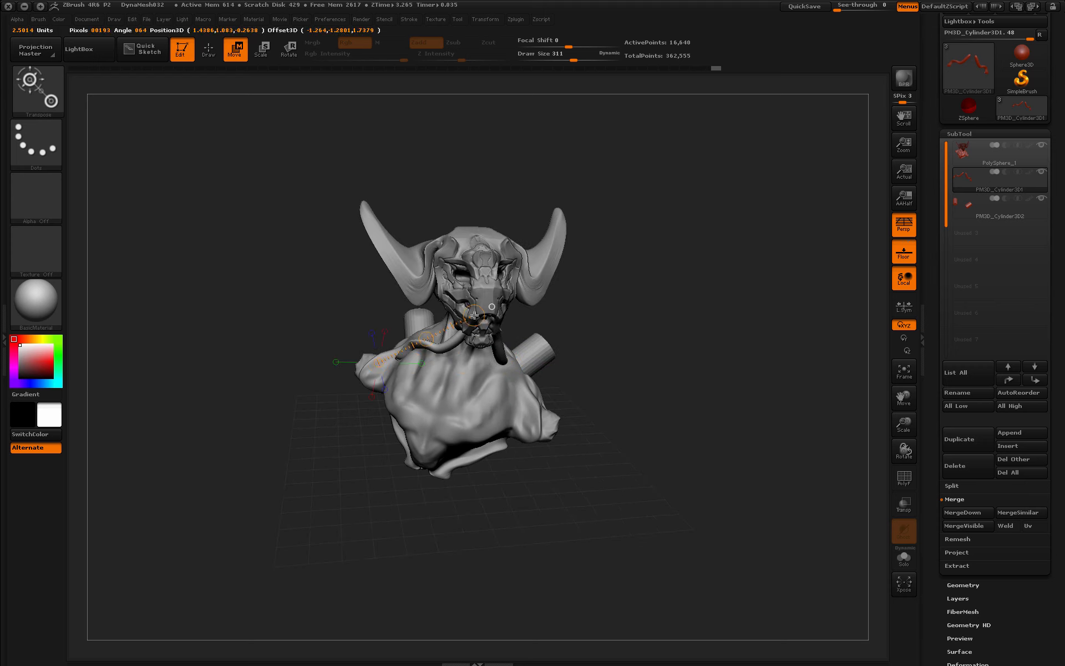
left_click_drag(476, 314, 383, 304, "ctrl")
mouse_move(663, 384)
left_mouse_down()
mouse_move(642, 385)
mouse_move(653, 386)
mouse_move(611, 418)
mouse_move(657, 413)
left_mouse_up()
- Turn on Transp to see through the model and inspect the tube along the neck
left_click(904, 502)
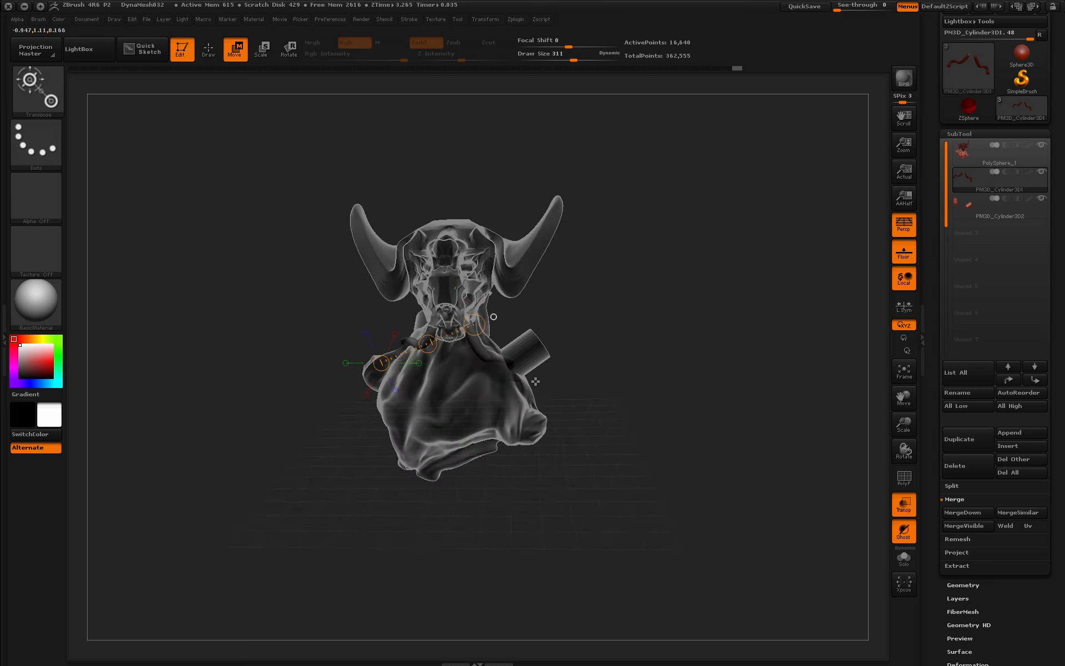
left_click_drag(534, 383, 455, 306)
left_click_drag(635, 408, 658, 359, "alt")
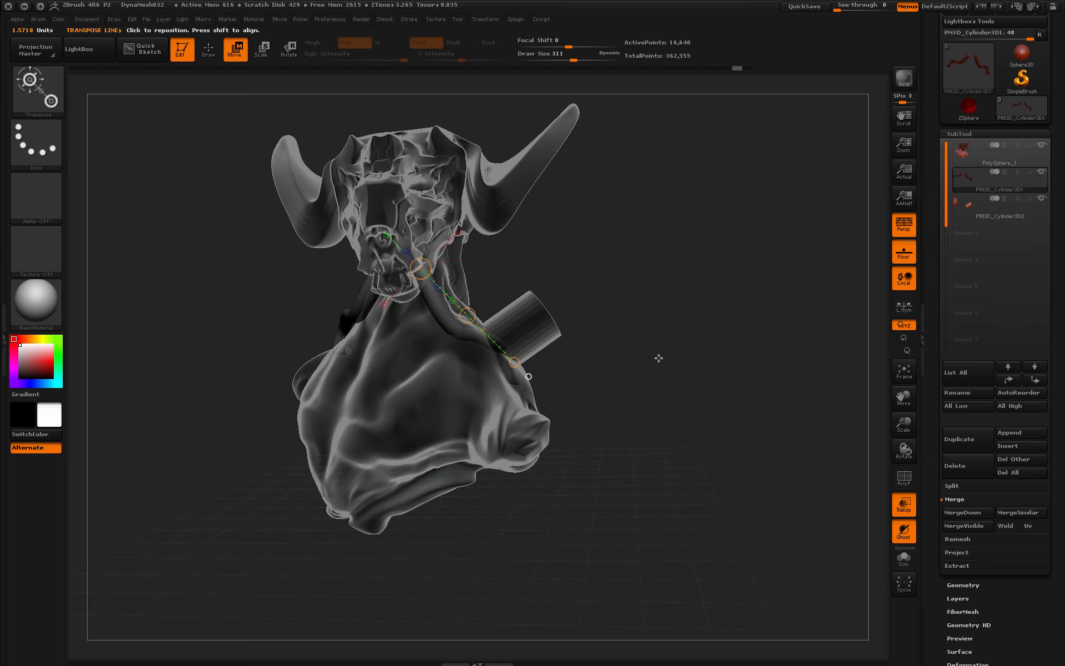
left_click_drag(569, 397, 618, 405)
left_click_drag(708, 426, 545, 383)
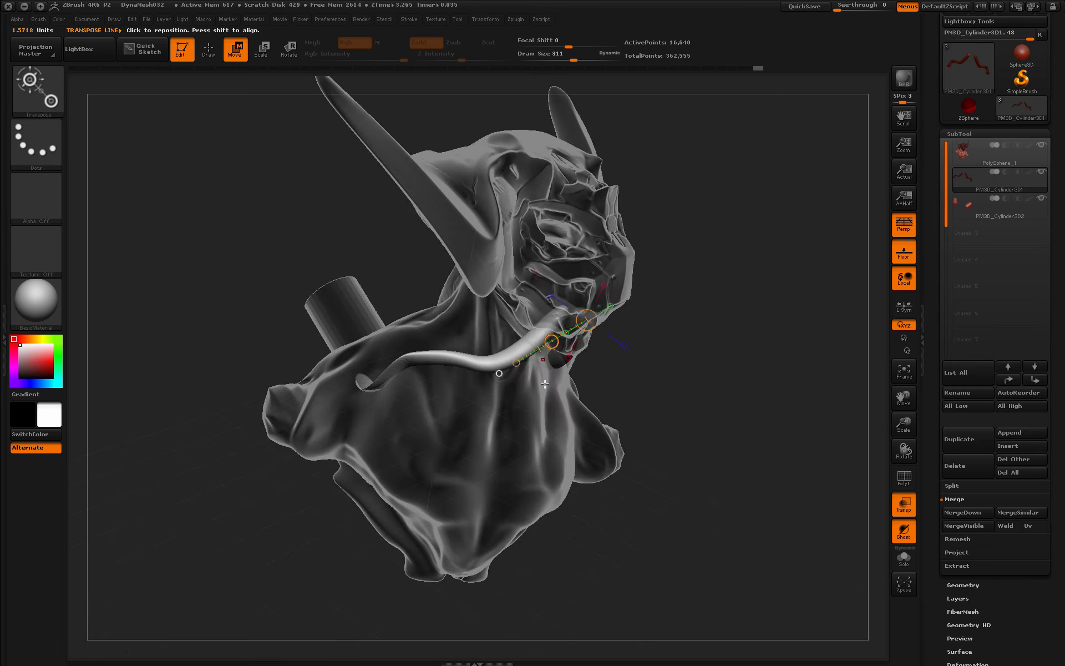
left_click_drag(344, 340, 719, 384)
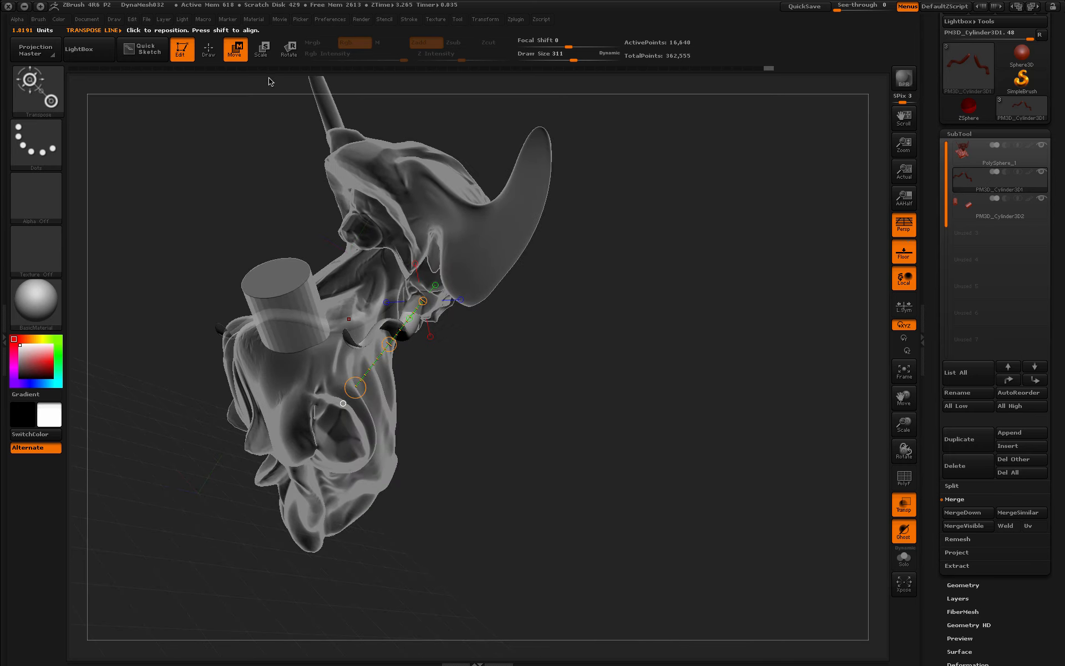
left_click_drag(309, 361, 461, 238)
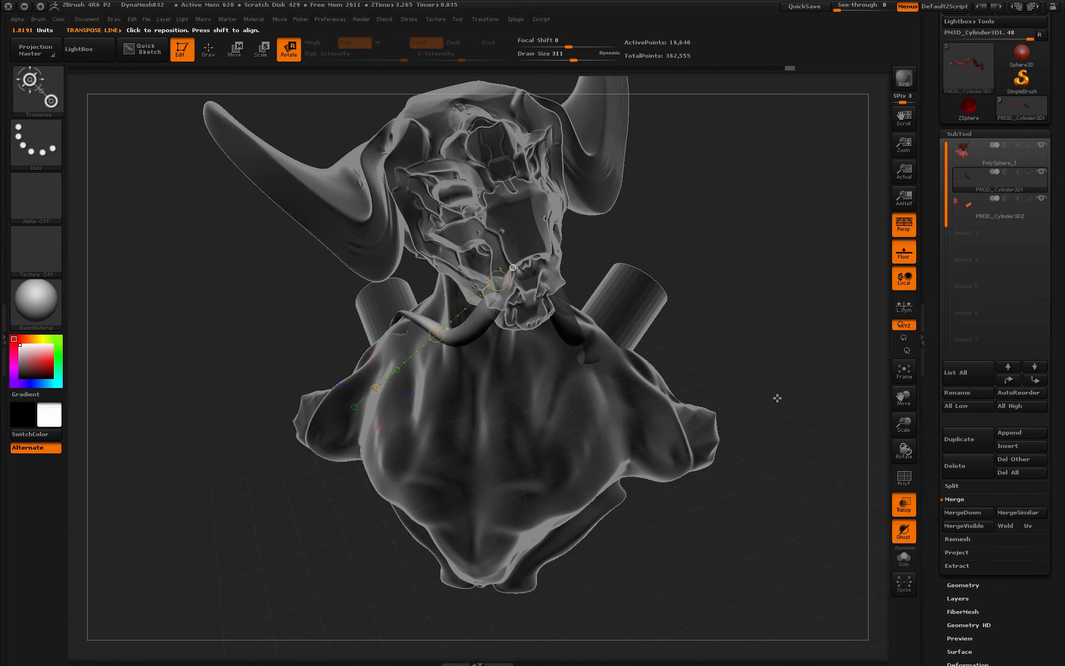
left_click_drag(777, 398, 783, 445)
- Turn Transp off and check the tusk-like tubes from front and side views
left_click(903, 504)
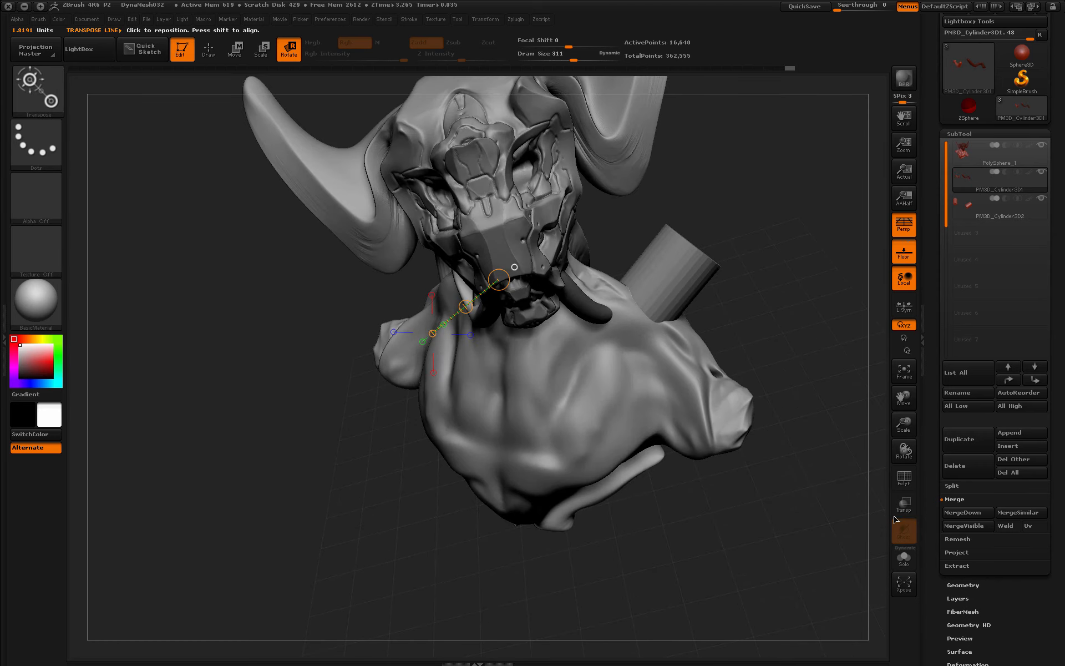
left_click_drag(903, 424, 887, 399)
left_click_drag(737, 277, 639, 401)
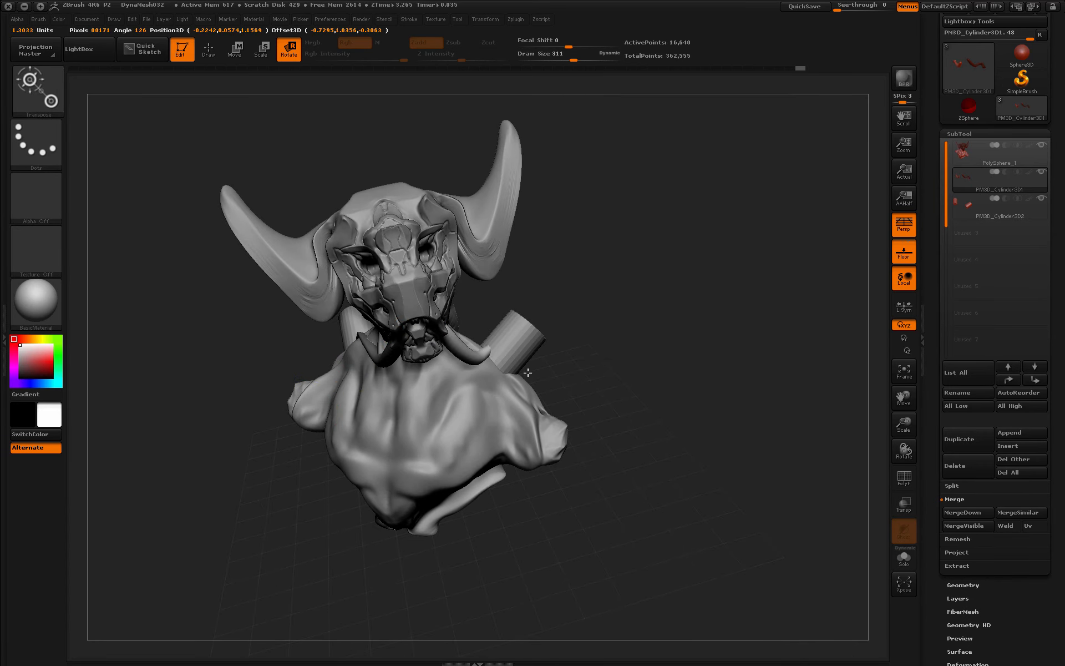
left_click_drag(722, 445, 712, 466)
left_click_drag(530, 384, 561, 359)
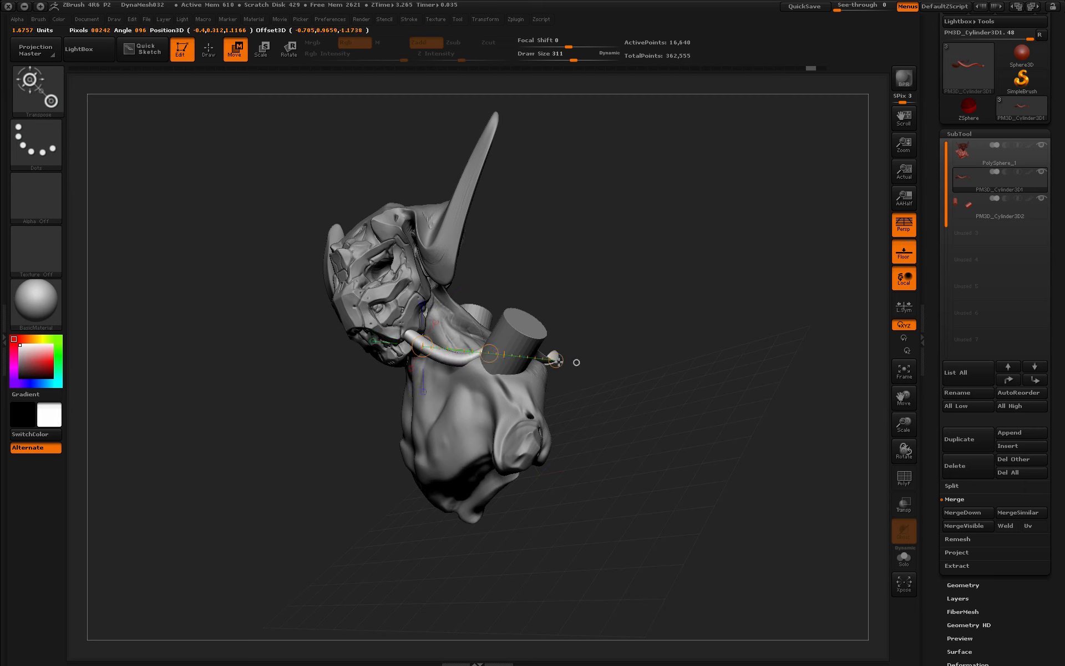
left_click_drag(600, 340, 691, 413)
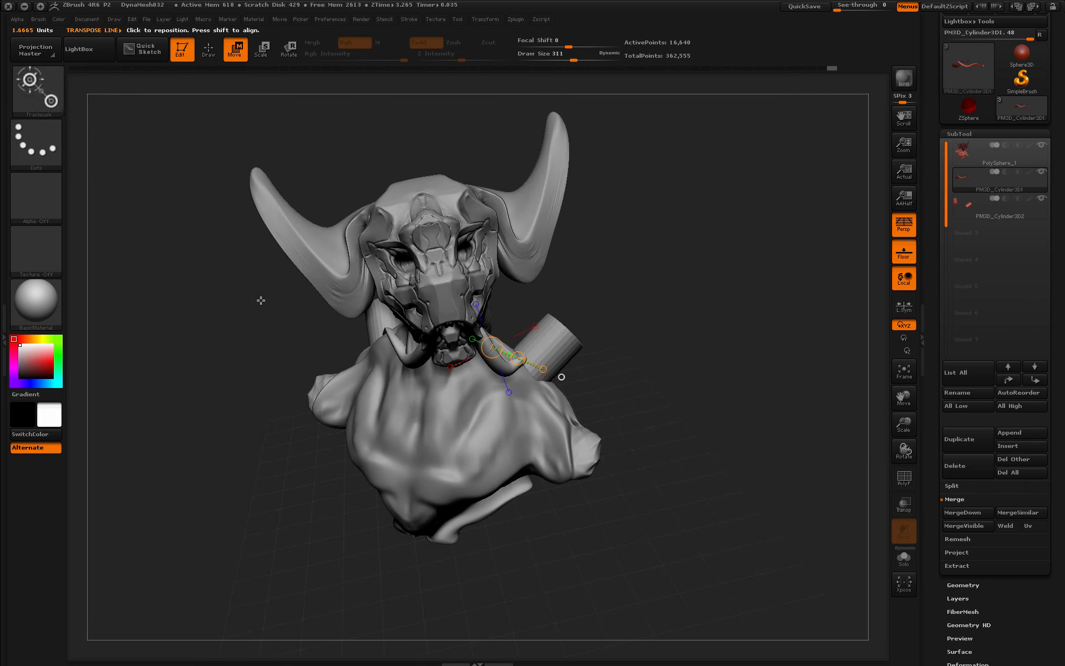
- Switch to the Move brush with Q and B-M-V
key("q")
key("b")
key("m")
key("v")
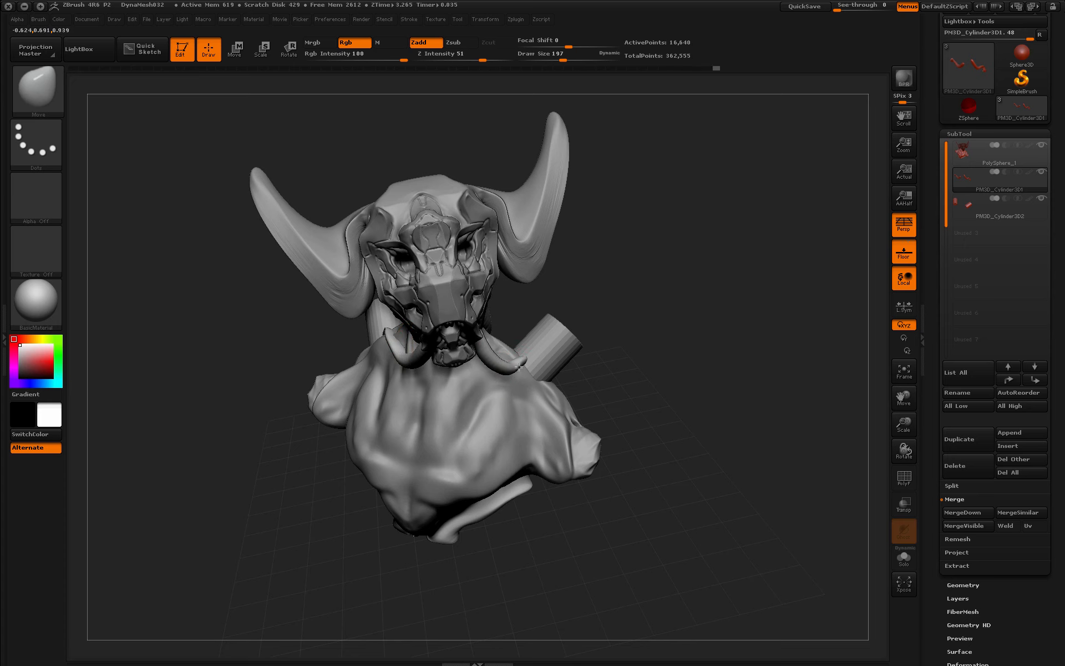
- Pull the tusk into a new shape with the Move brush
left_click_drag(518, 367, 515, 368)
mouse_move(700, 378)
left_mouse_down()
mouse_move(714, 392)
mouse_move(742, 332)
mouse_move(725, 388)
left_mouse_up()
left_click_drag(904, 418, 725, 422)
- Subdivide the PM3D_Cylinder3D2 shoulder cylinders with Geometry > Divide
left_click(962, 134)
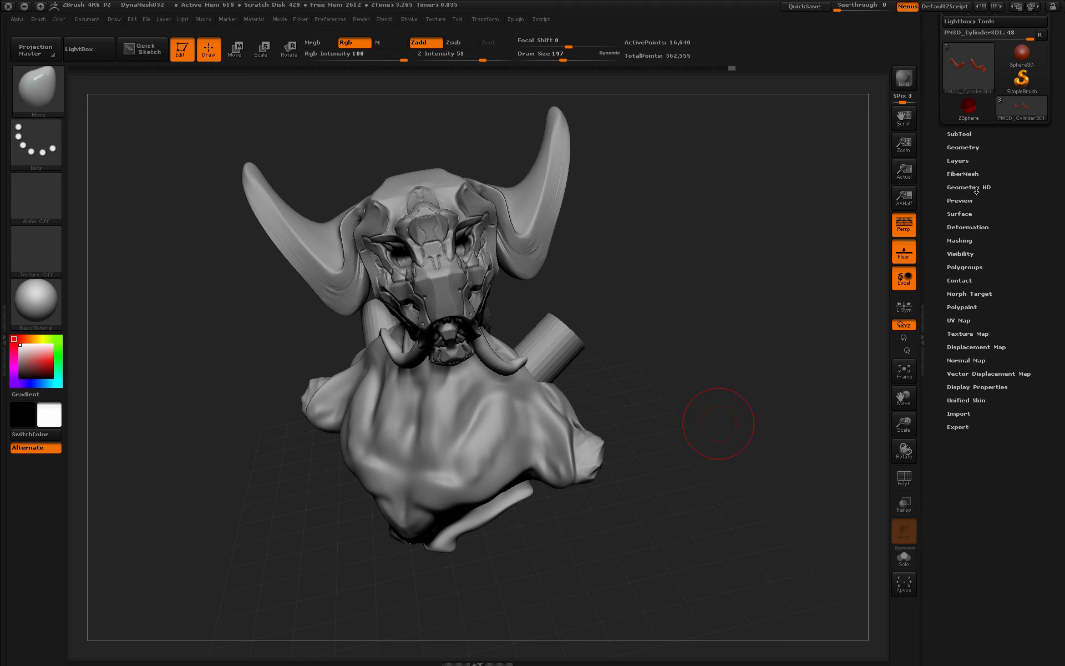
left_click_drag(933, 102, 928, 222)
left_click(962, 216)
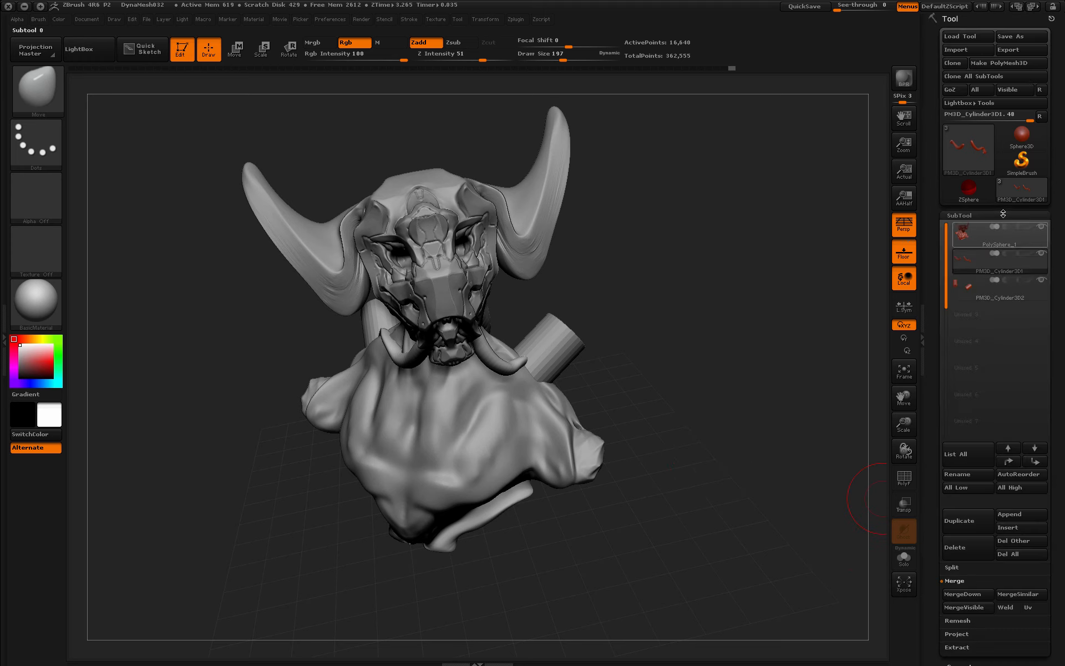
left_click(970, 289)
left_click_drag(937, 567, 937, 416)
left_click(973, 513)
left_click_drag(939, 90, 972, 231)
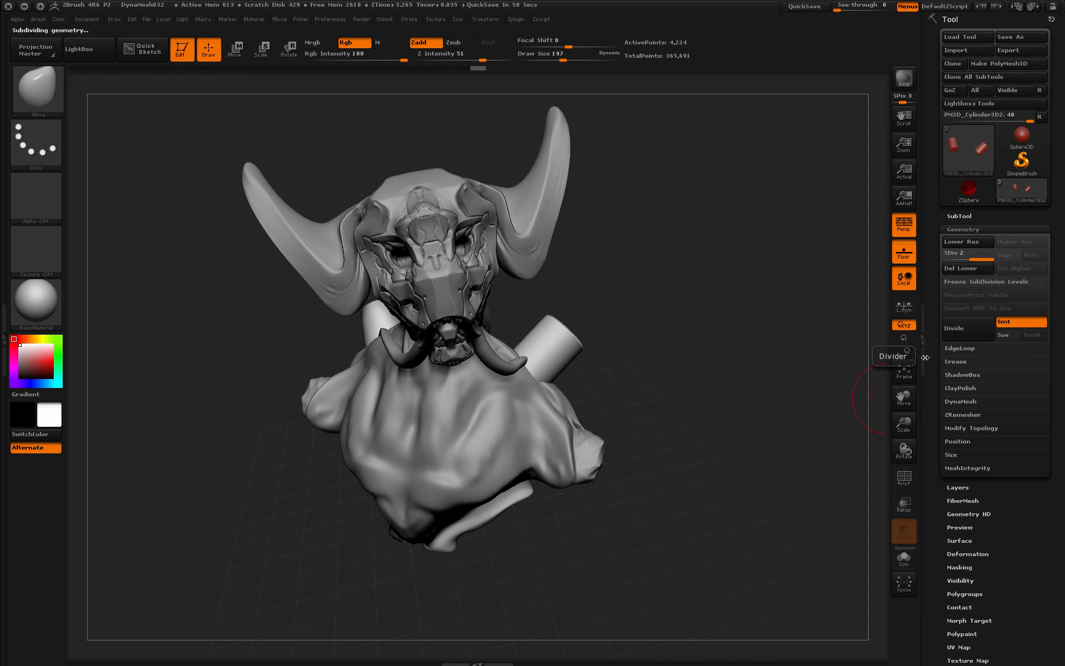
left_click(967, 229)
- Select PolySphere_1, clear its mask, and Divide it to about 2.070 million points
left_click(965, 216)
left_click(972, 236)
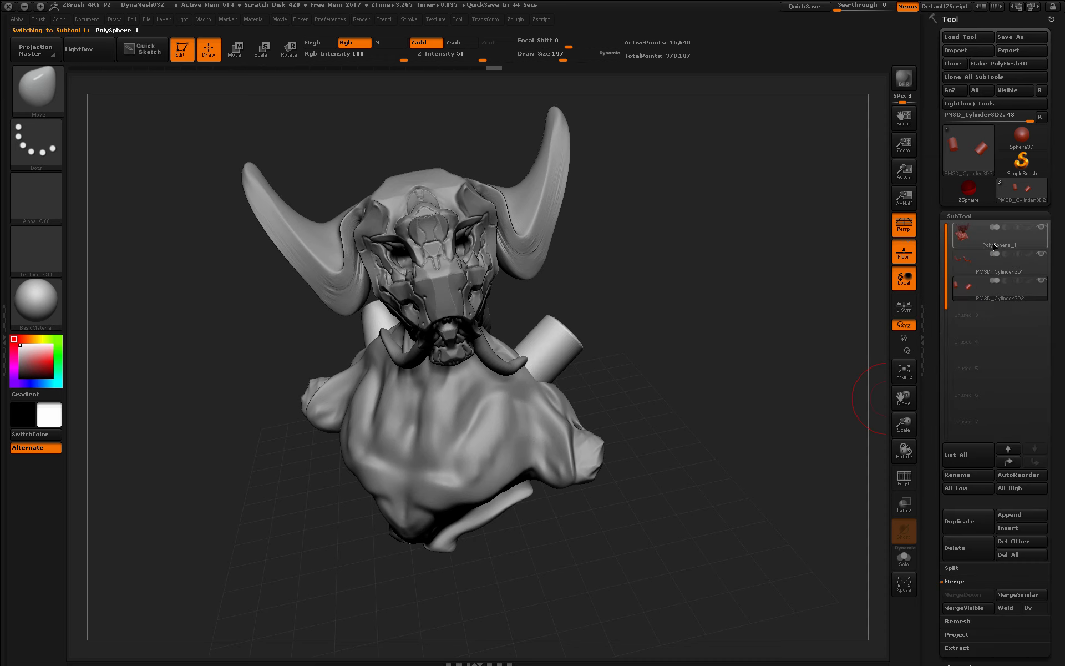
left_click_drag(734, 319, 790, 324, "ctrl")
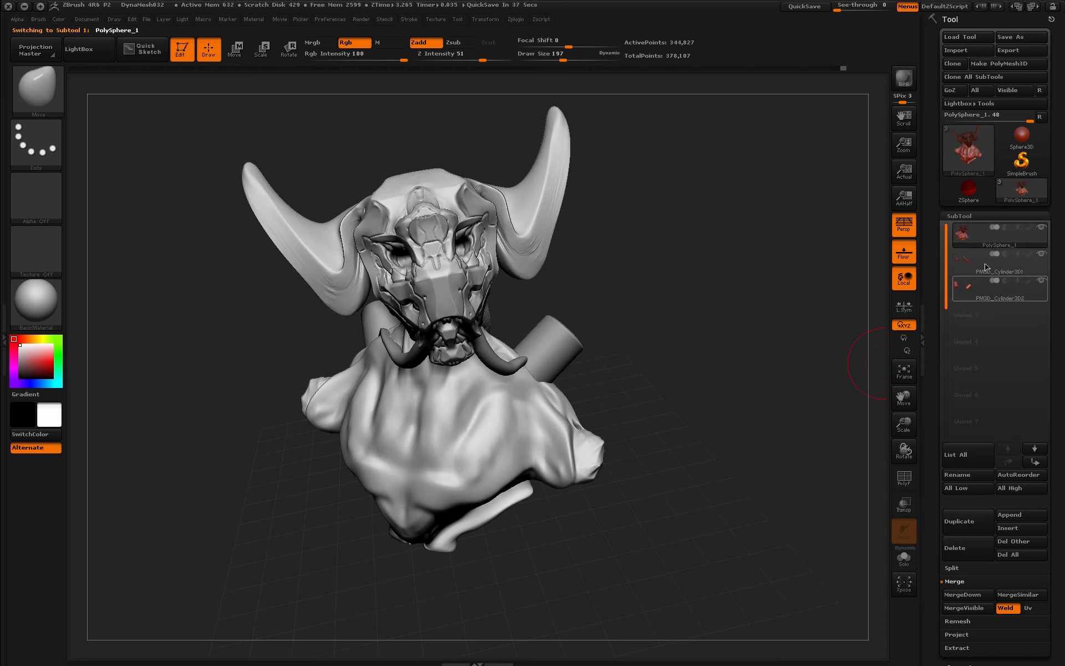
left_click_drag(934, 490, 934, 366)
left_click(967, 545)
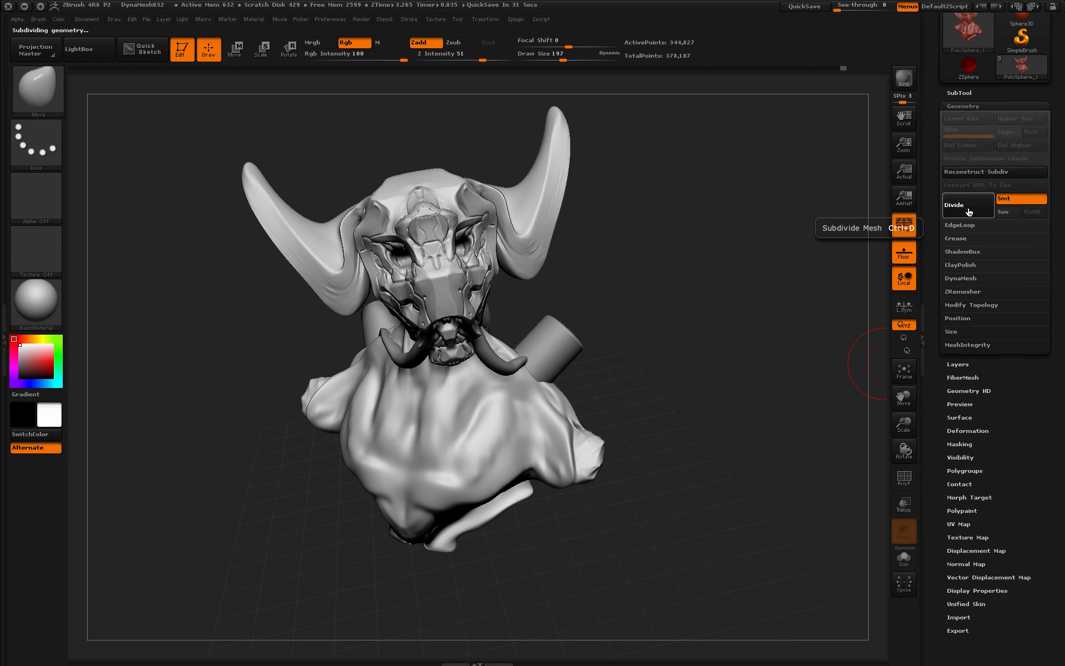
left_click(968, 211)
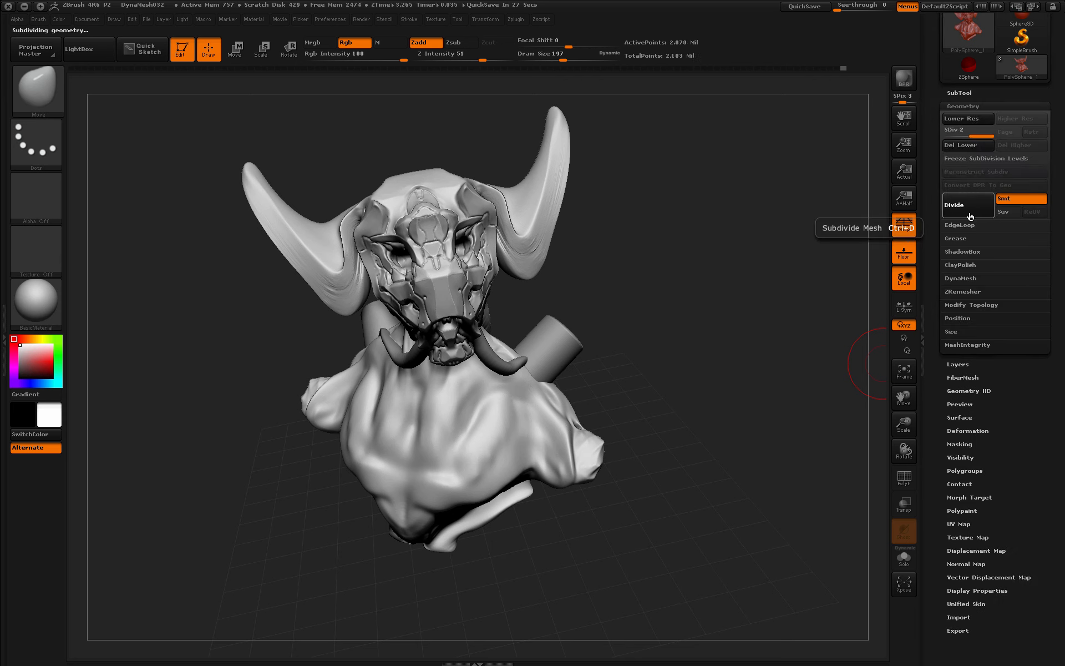
- Undo the extra subdivision and reframe the bust larger, lower and to the right
key("ctrl")
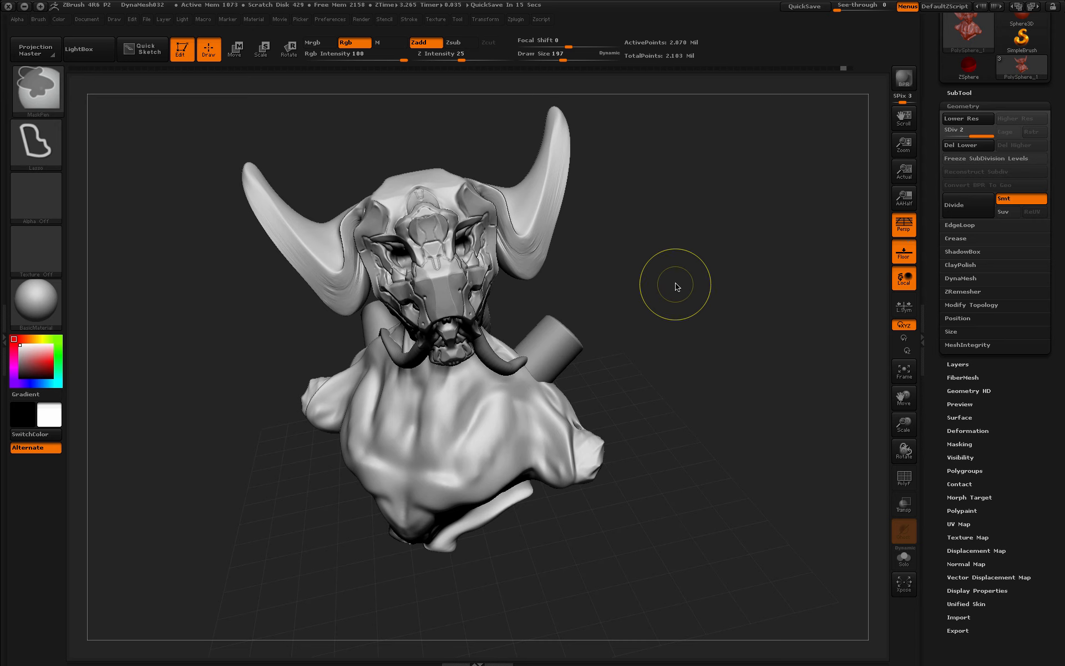
key("ctrl+z")
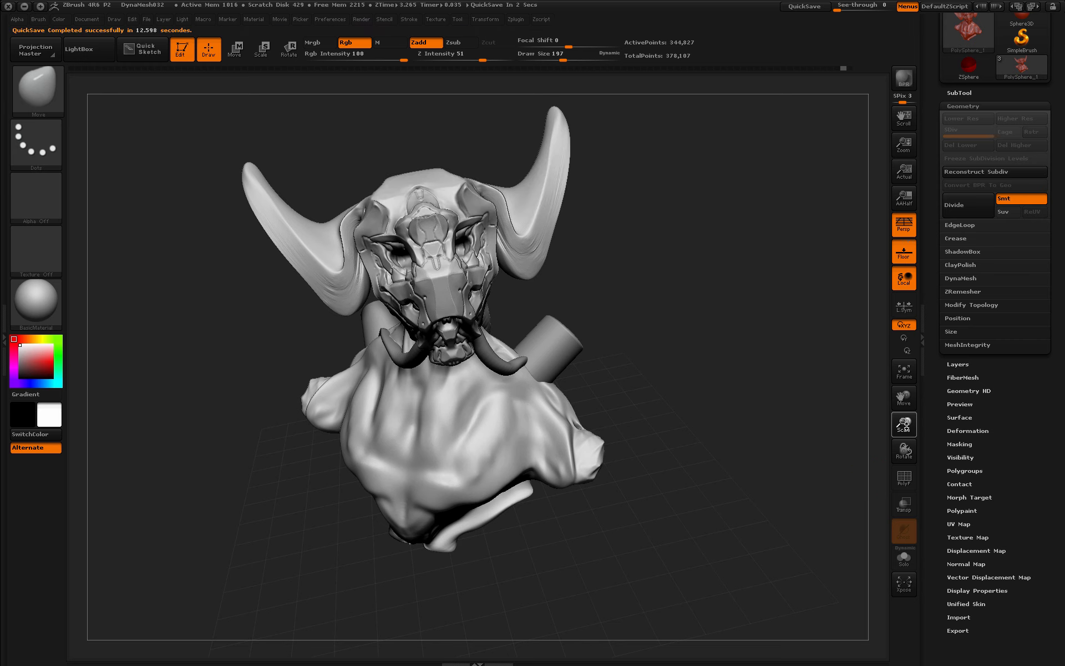
left_click_drag(905, 425, 905, 434)
left_click_drag(904, 143, 903, 138)
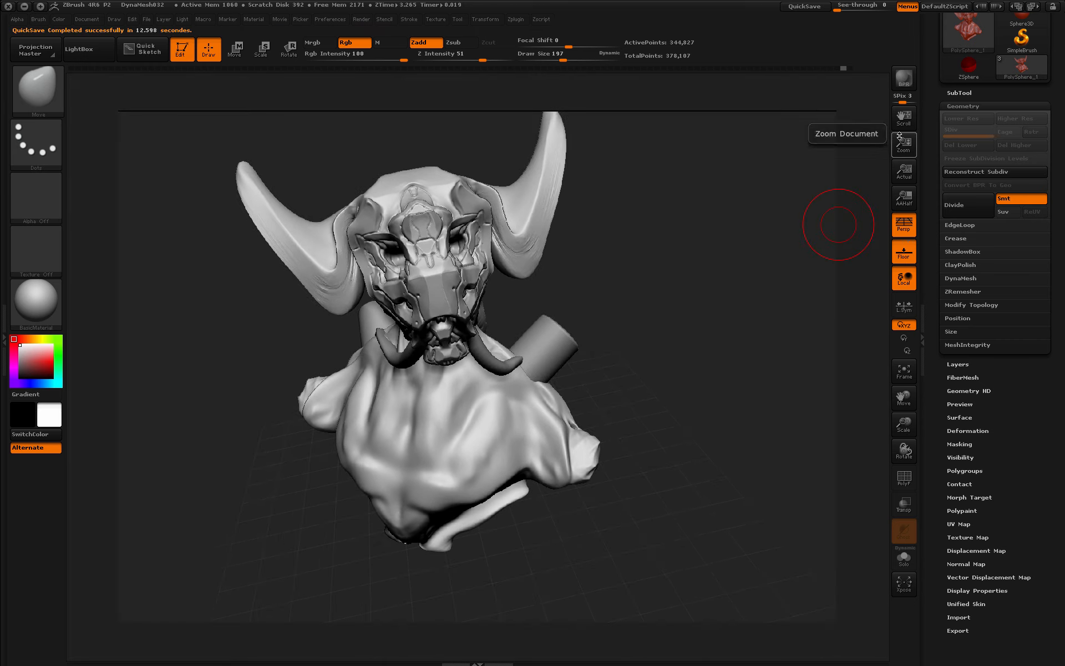
left_click_drag(904, 423, 904, 427)
left_click_drag(656, 413, 677, 461, "alt")
left_click_drag(906, 428, 905, 424)
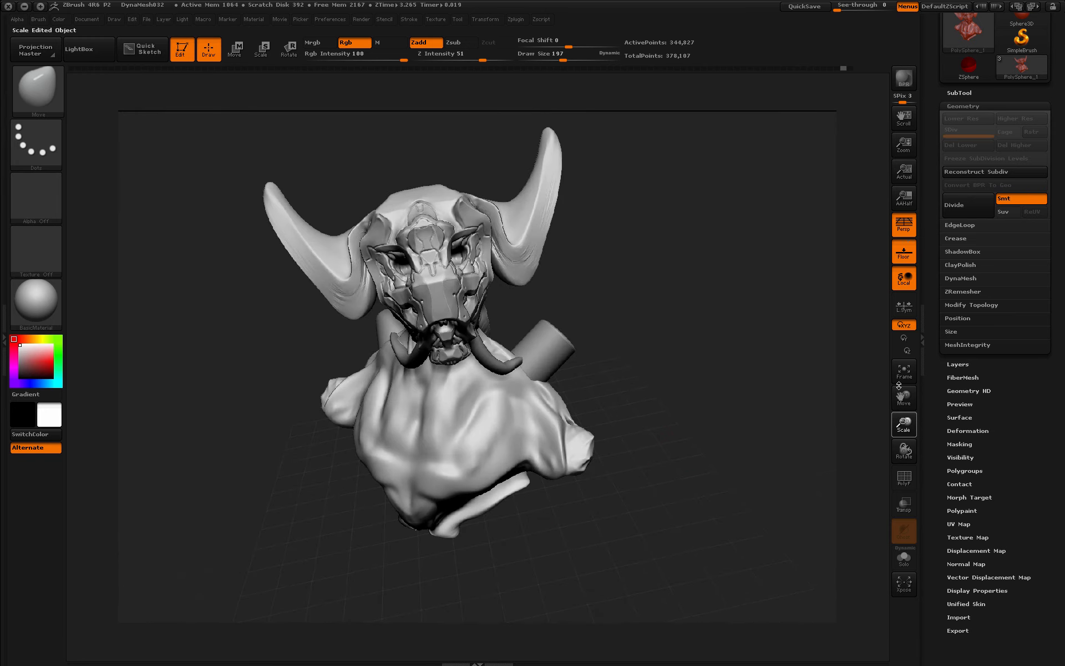
left_click_drag(700, 456, 700, 465)
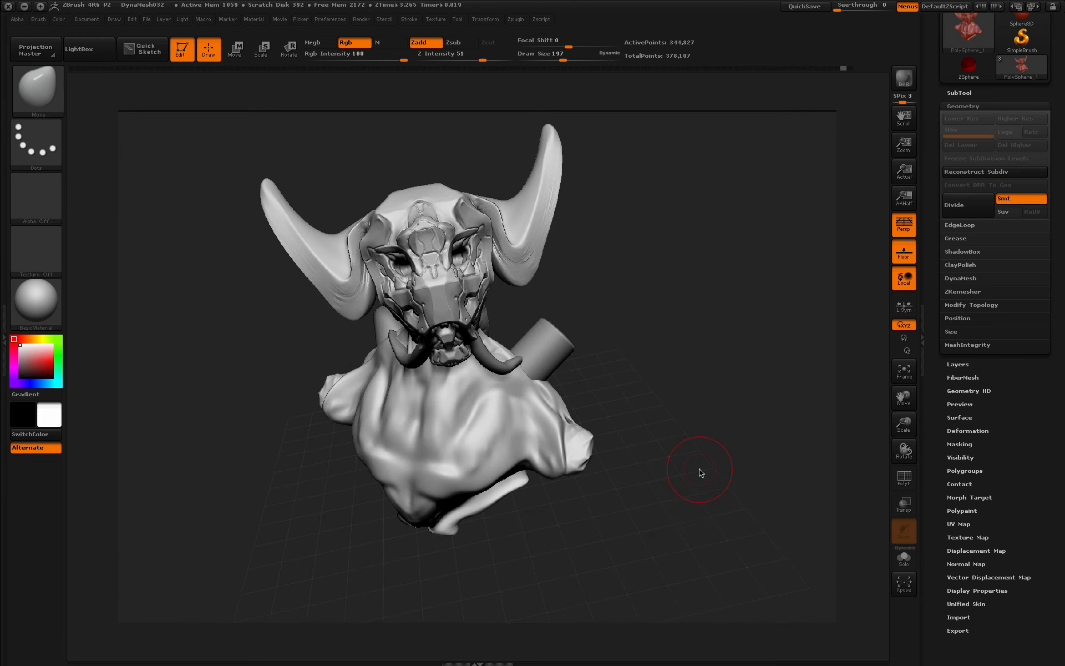
left_click_drag(904, 424, 905, 429)
left_click_drag(676, 390, 690, 421, "alt")
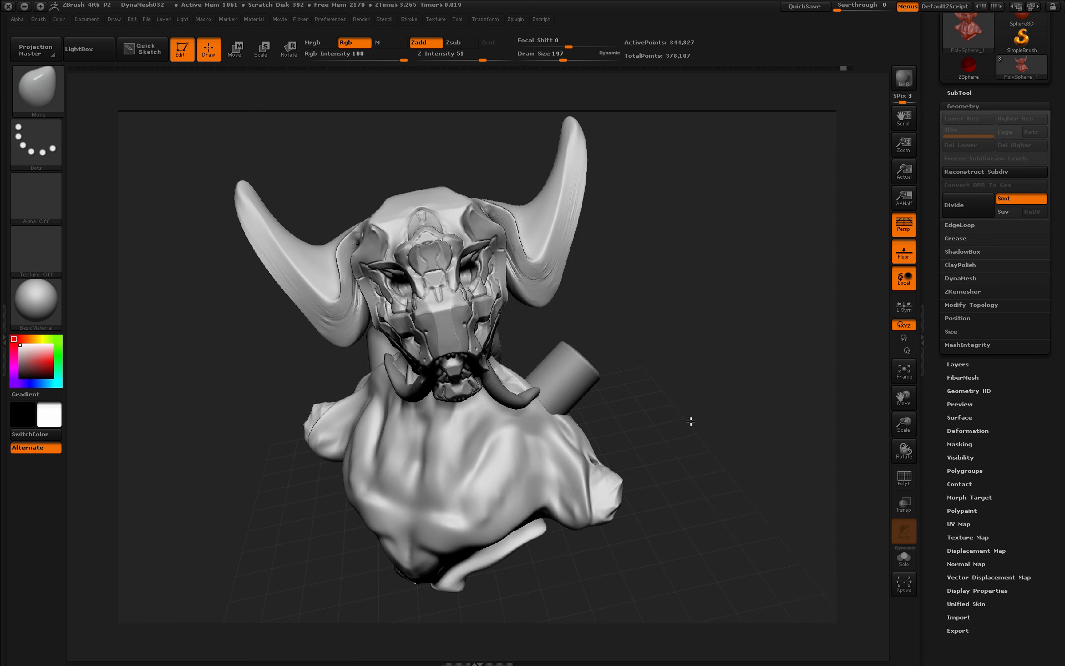
- Double the document size to 5908 × 4212 and zoom out to see it all
left_click(84, 20)
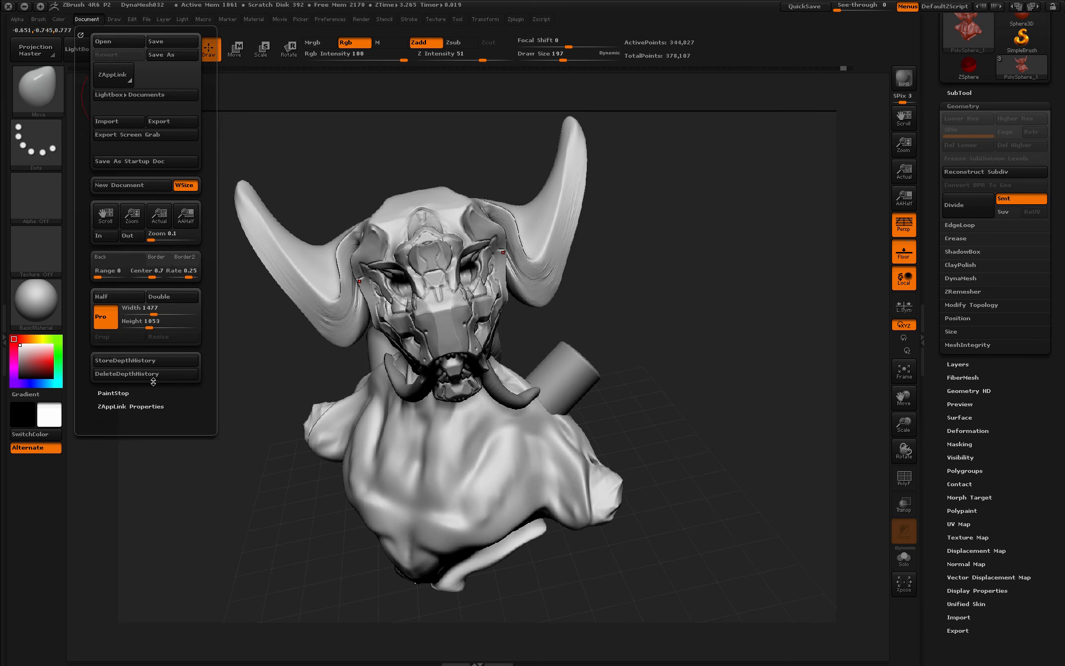
left_click(165, 214)
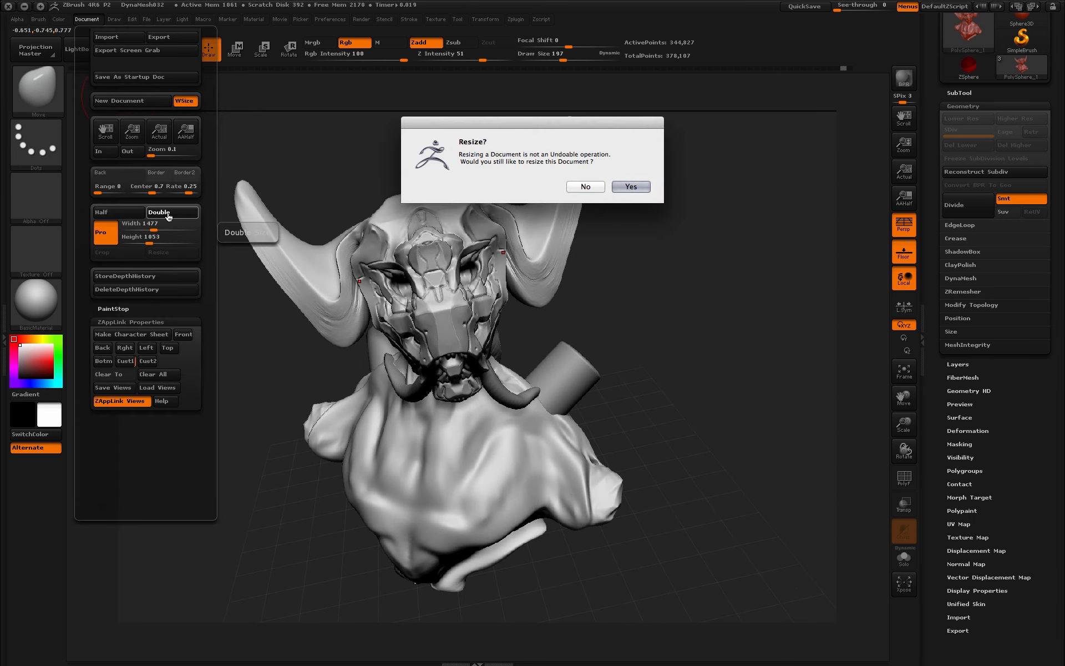
left_click(629, 188)
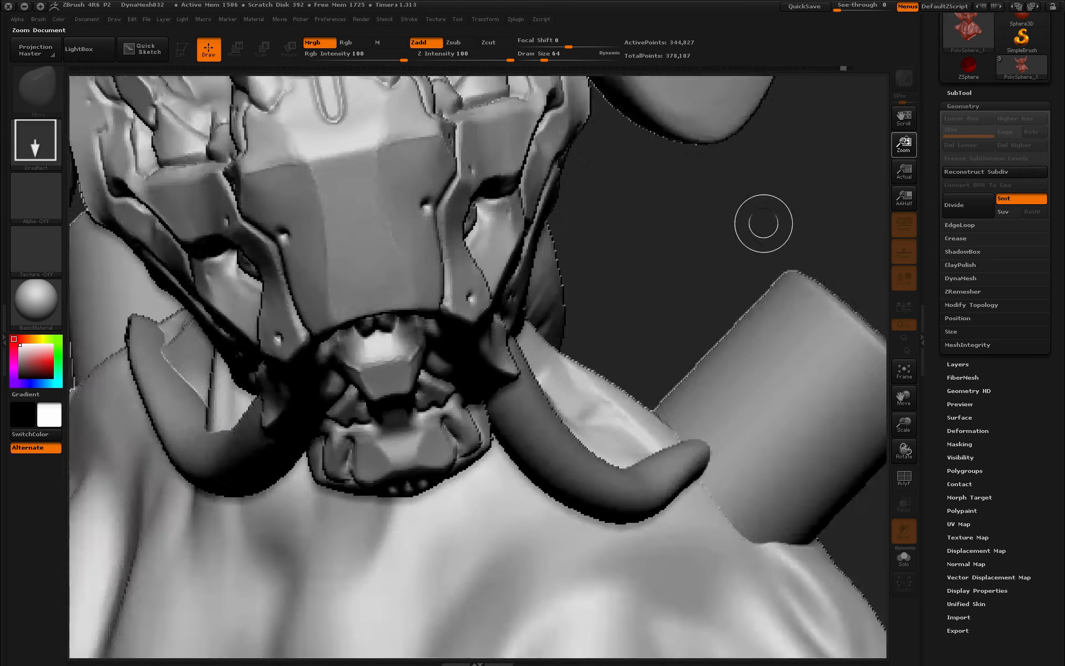
left_click_drag(903, 144, 914, 109)
- Clear the canvas, redraw the bust in Edit mode, and load the Cust1 ZAppLink view
key("ctrl+n")
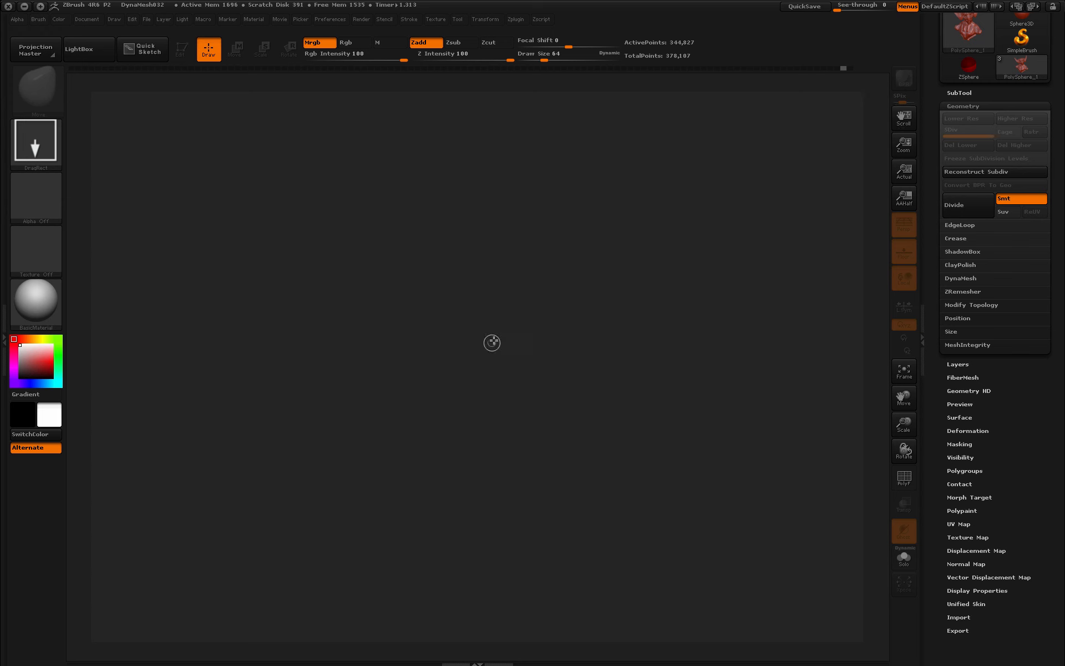
left_click_drag(493, 342, 499, 410)
key("t")
left_click(87, 20)
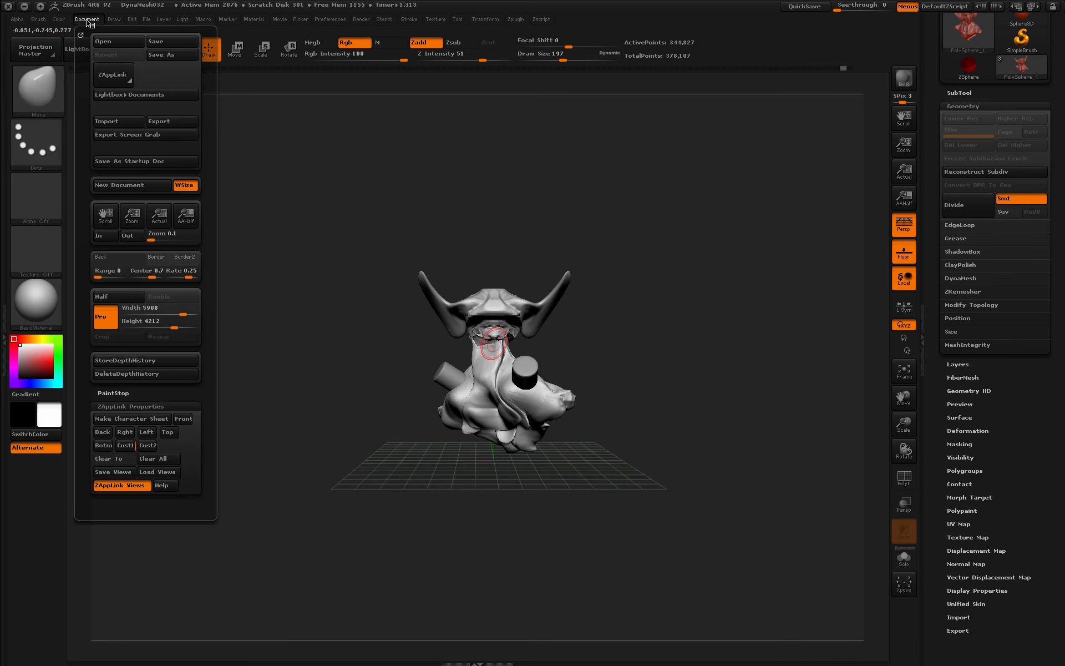
left_click(126, 446)
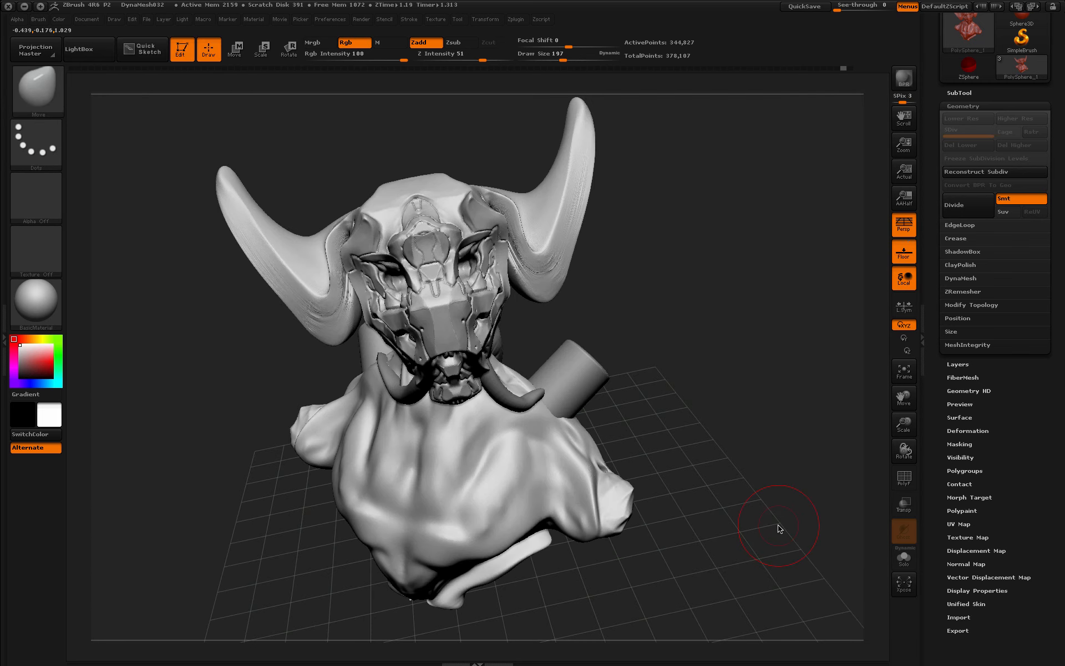
- Place the light in front of the horned bust and raise its Intensity
left_click(183, 20)
left_click(212, 56)
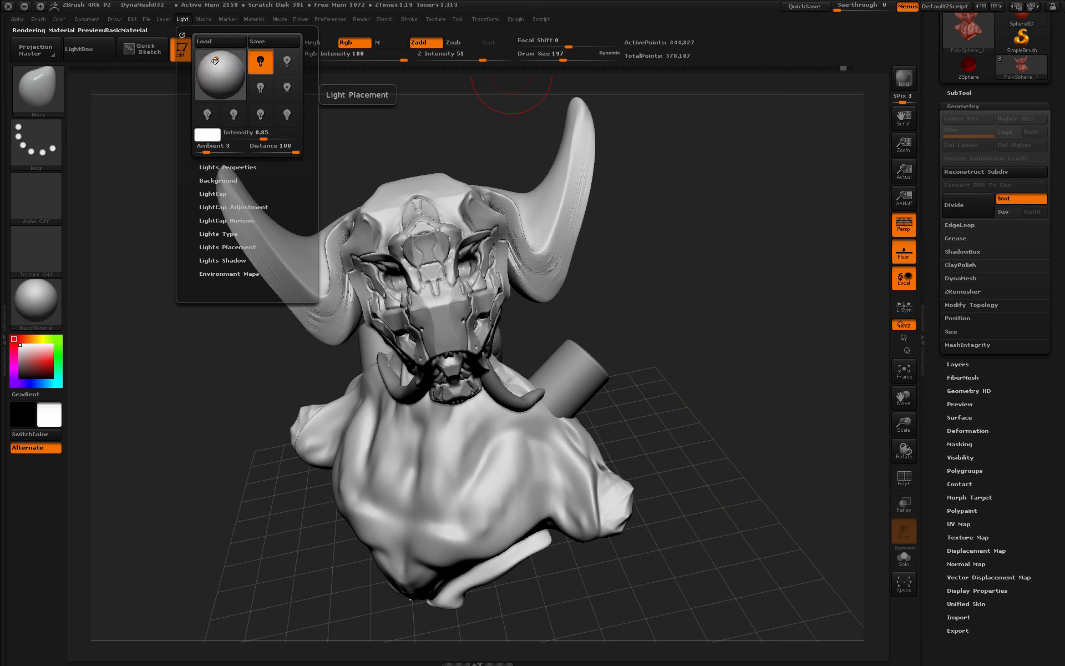
left_click_drag(213, 56, 214, 60)
left_click(215, 56)
left_click(215, 58)
left_click(214, 58)
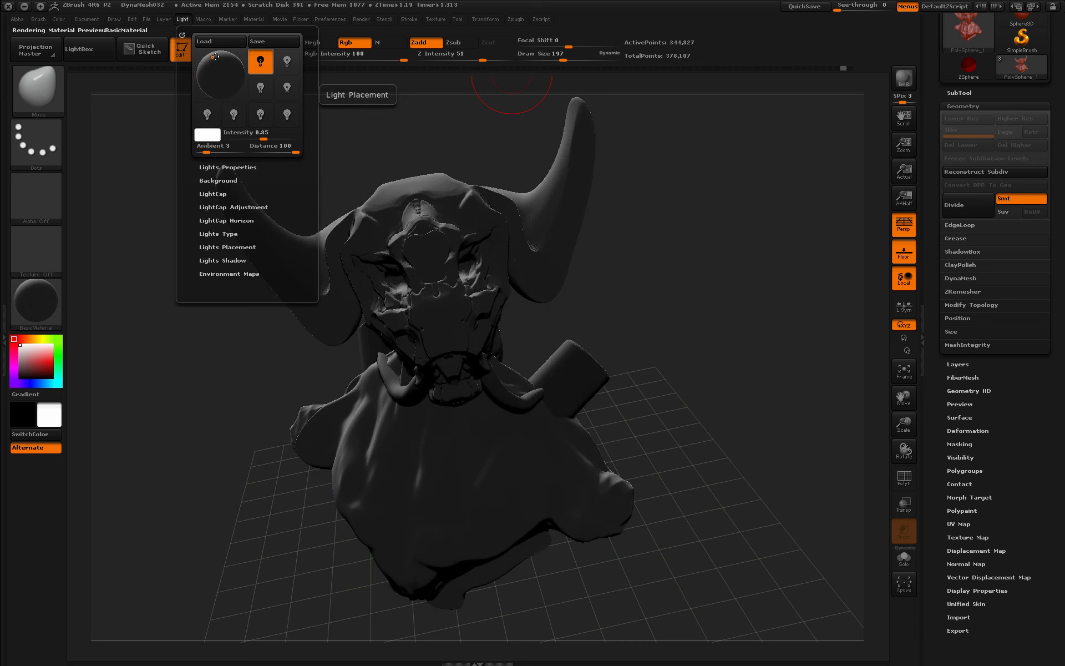
left_click(215, 57)
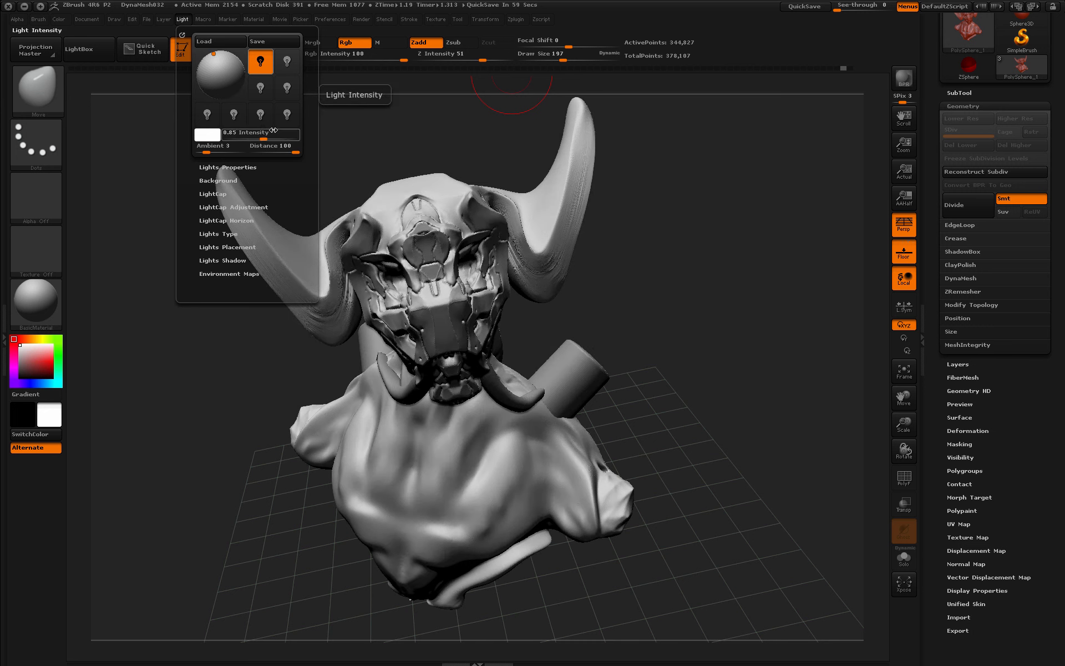
left_click_drag(264, 138, 268, 138)
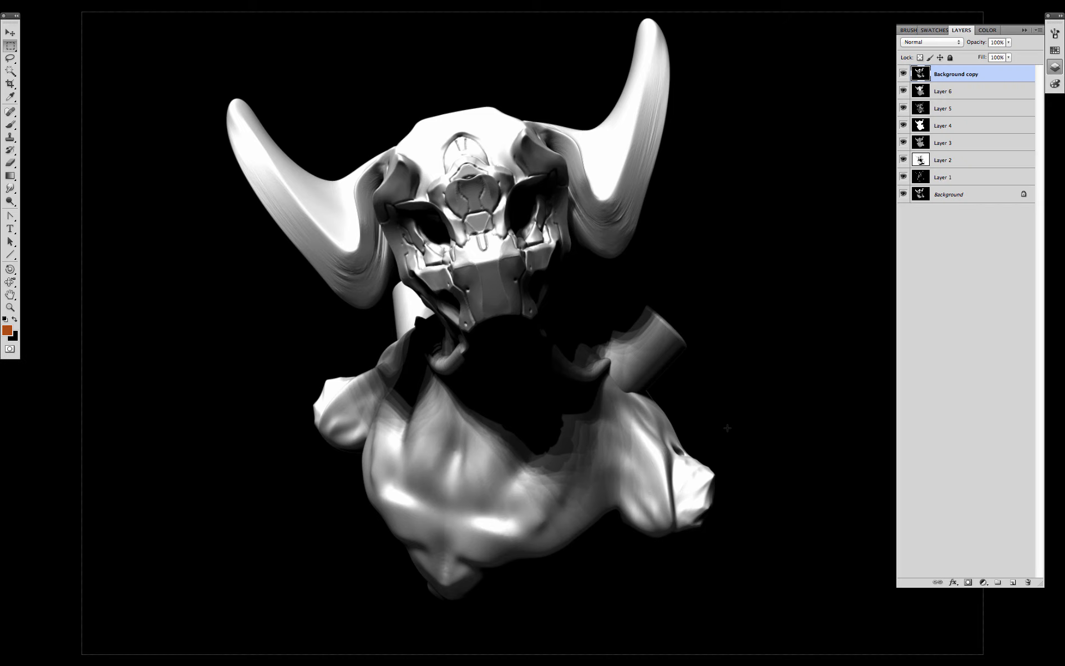
- Zoom out of the render and load the creature's outline as a selection
left_click(723, 435, "alt")
left_click(703, 420, "alt")
left_click(710, 431, "alt")
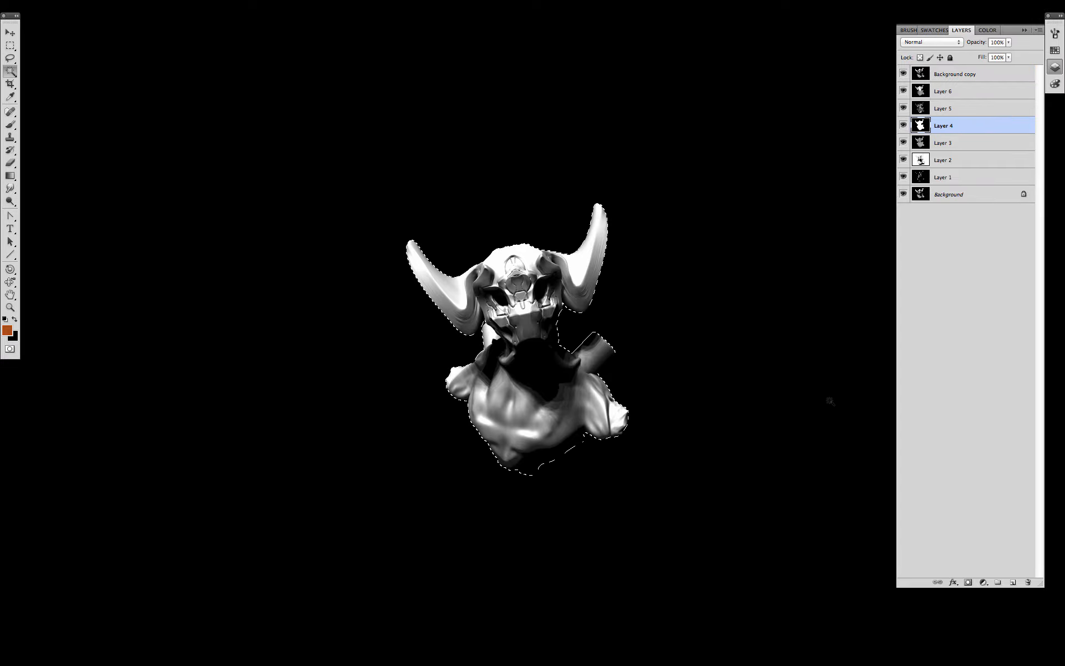
key("super+shift+i")
- Group the render layers from Layer 1 to Background copy into Group 1 with a creature mask
left_click(950, 177)
left_click(952, 73, "shift")
double_click(951, 73)
left_click(999, 302)
left_click(965, 178, "shift")
key("super+g")
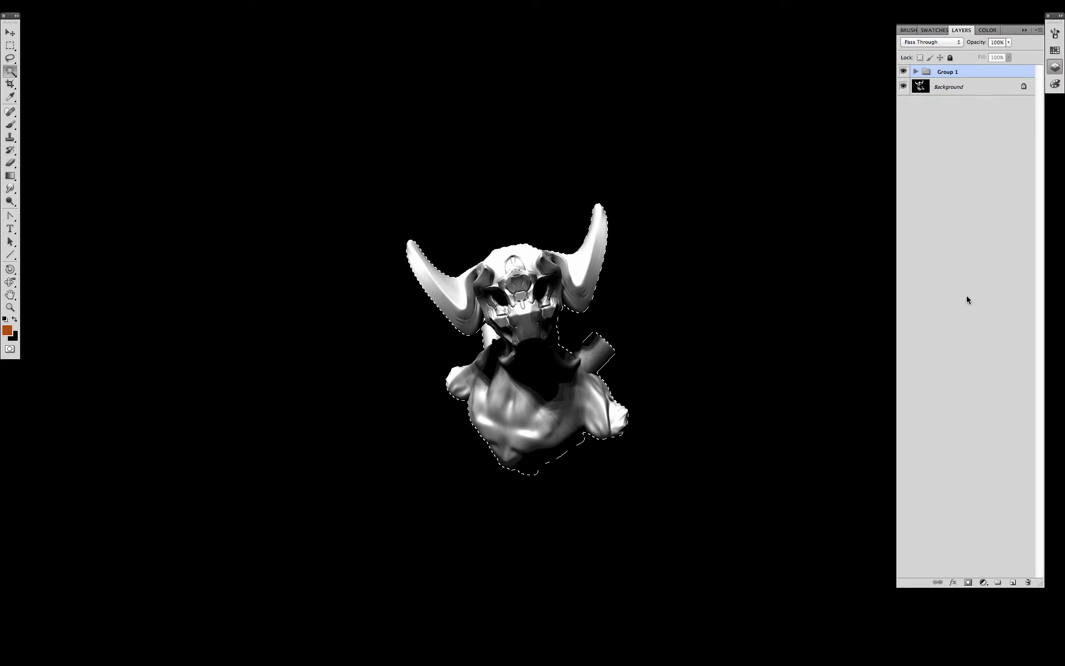
left_click(968, 582)
- Darken the Background layer to flat grey with Hue/Saturation and expand Group 1
left_click(951, 92)
key("super+u")
mouse_move(897, 293)
left_mouse_down()
mouse_move(838, 292)
mouse_move(911, 293)
left_mouse_up()
left_click(1014, 173)
key("super+u")
left_click(1009, 173)
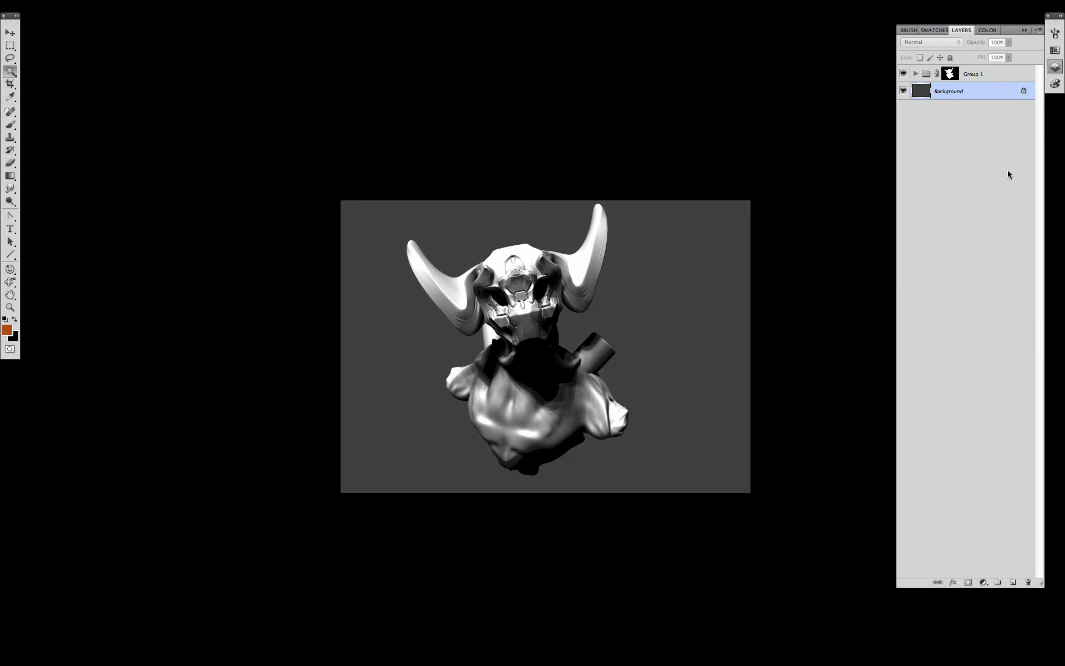
left_click(916, 73)
- Lasso the man's torso in the photo and paste it into BPR_Render
key("f")
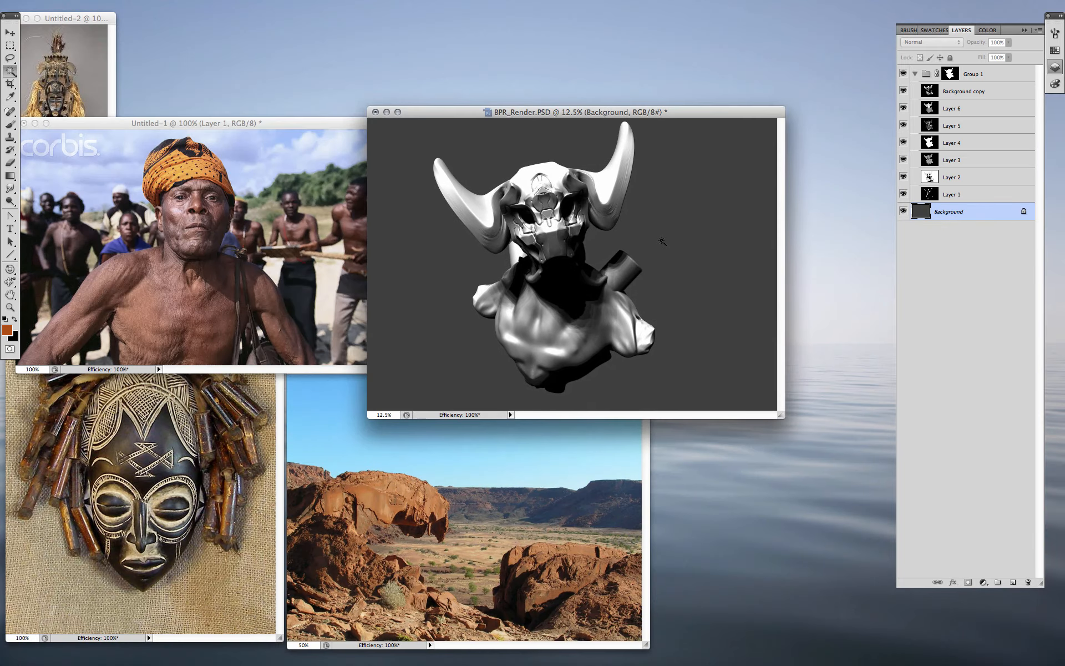
left_click(304, 317)
left_click_drag(371, 370, 471, 521)
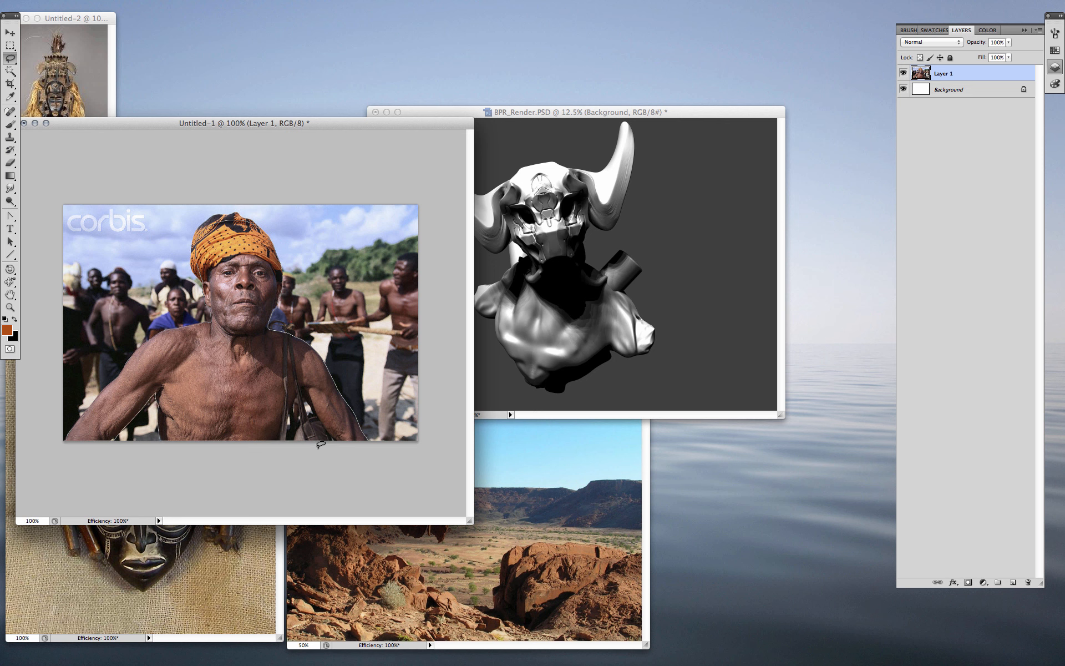
left_click_drag(318, 447, 365, 472)
key("super+c")
left_click(655, 388)
key("super+v")
- Place Layer 7 above Group 1, then enlarge, rotate and position the torso beneath the horns
left_click_drag(970, 215, 970, 75)
left_click_drag(964, 213, 945, 67)
key("v")
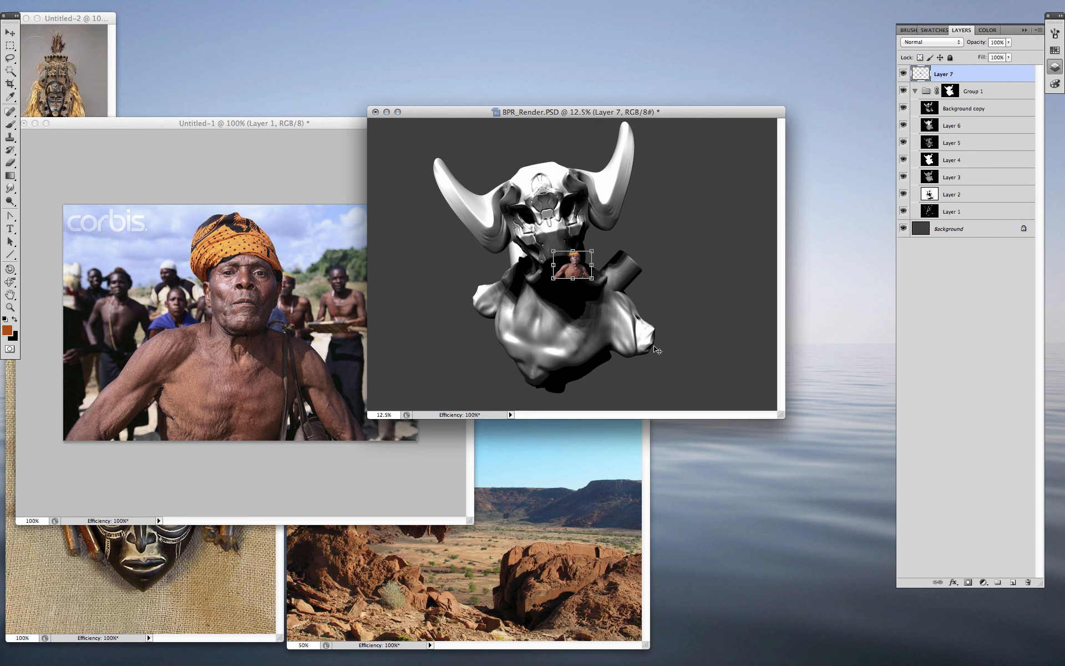
left_click_drag(591, 250, 714, 161, "alt+shift")
left_click_drag(662, 229, 643, 283)
left_click_drag(718, 218, 708, 205)
left_click_drag(655, 266, 649, 252)
left_click_drag(680, 190, 716, 160, "alt+shift")
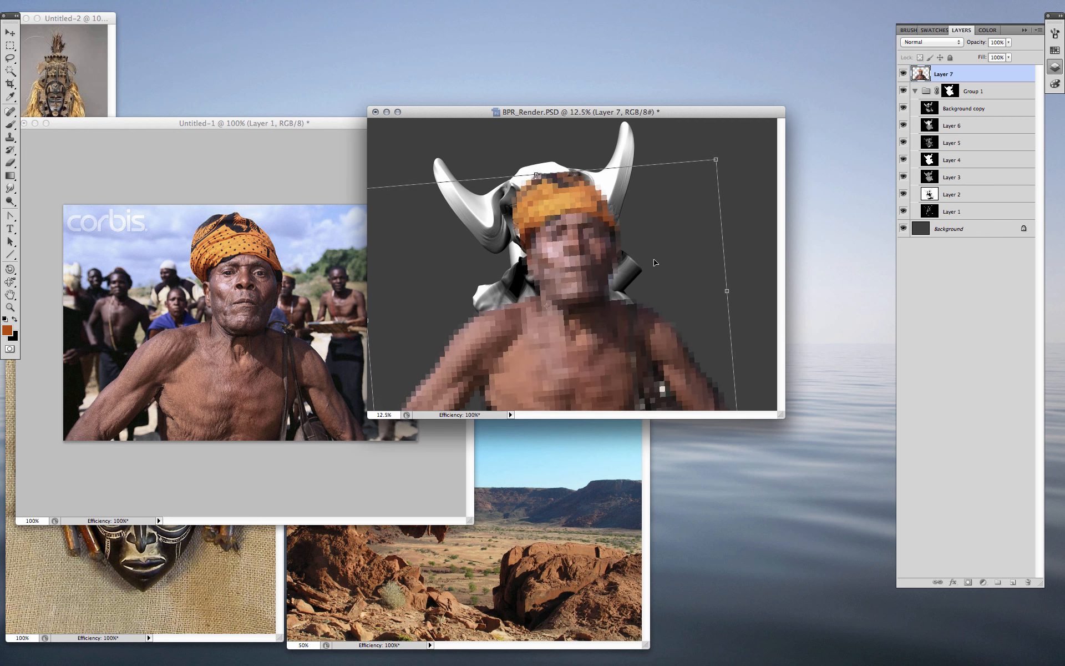
key("Return")
- Shrink the torso slightly about its centre and shift it down-left
key("l")
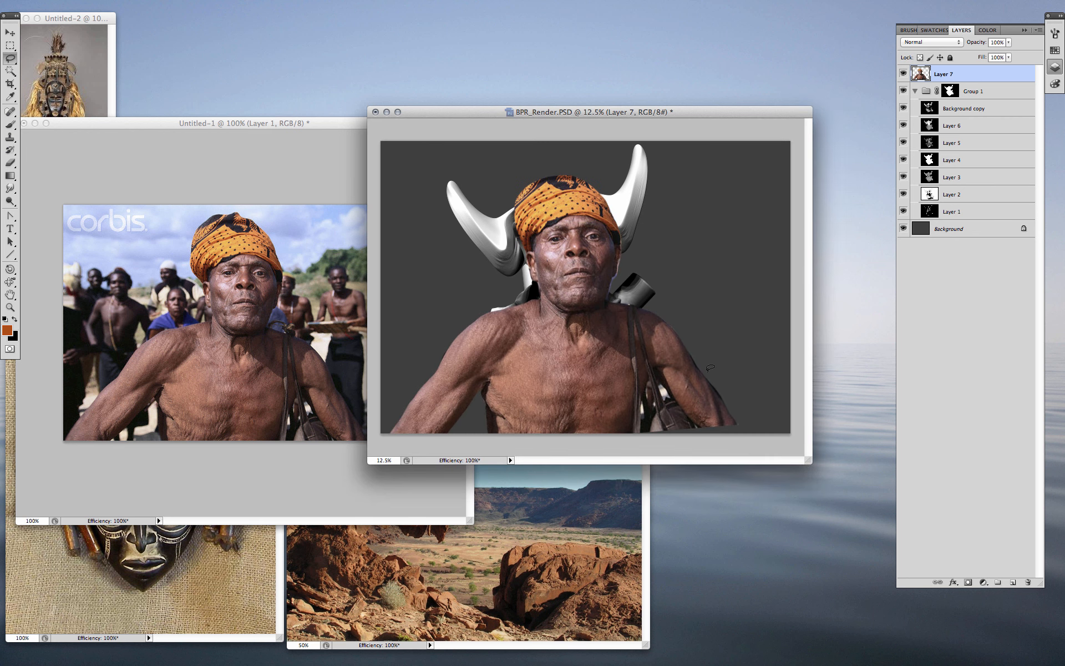
key("v")
left_click_drag(739, 174, 704, 202, "alt+shift")
key("Return")
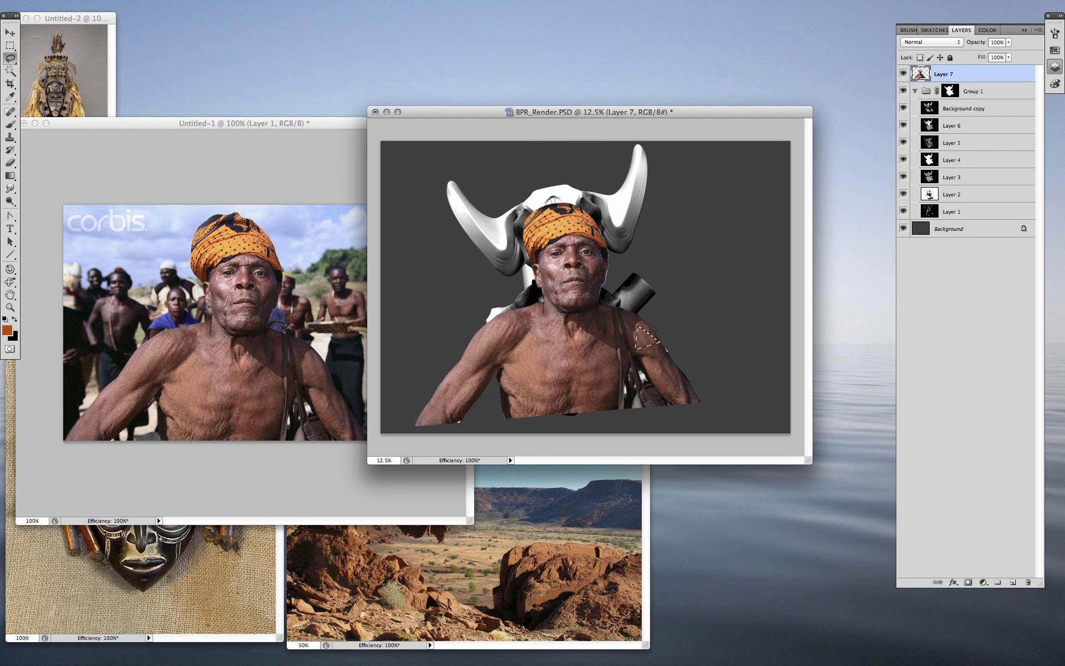
left_click_drag(606, 363, 587, 349)
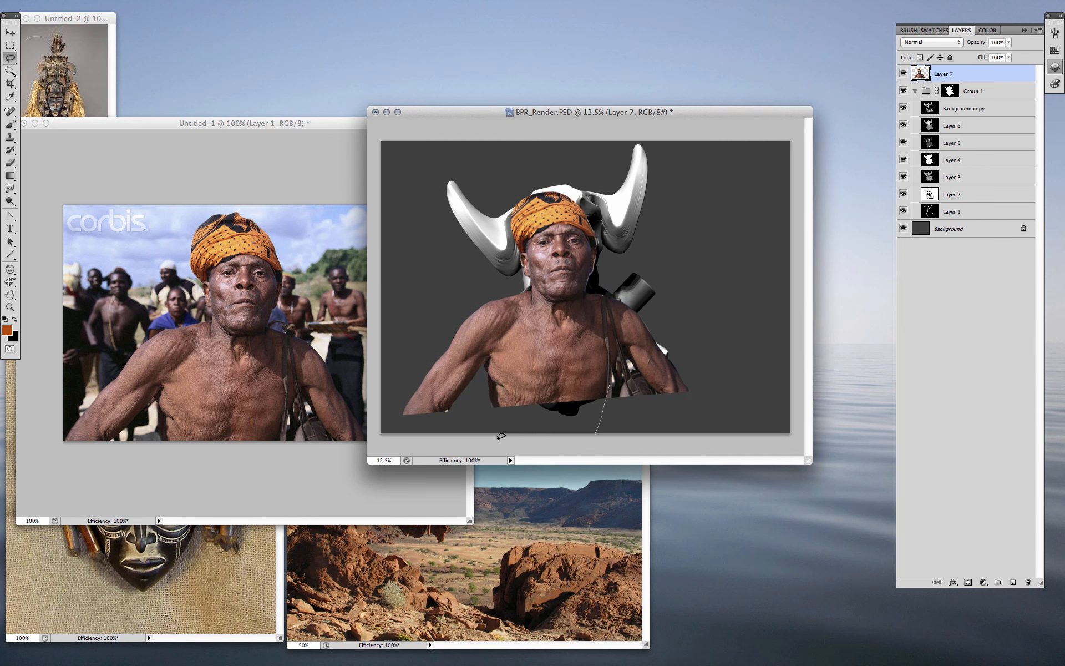
- Fill the gap below the torso with cloned skin
key("s")
mouse_move(497, 440)
left_mouse_down()
mouse_move(495, 389)
mouse_move(588, 407)
mouse_move(549, 431)
mouse_move(540, 399)
left_mouse_up()
left_click(533, 364, "alt")
key("ctrl+d")
- Paint pinkish skin over the forearm patch with a textured brush
key("b")
right_click(569, 396)
double_click(661, 505)
left_click(551, 404, "alt")
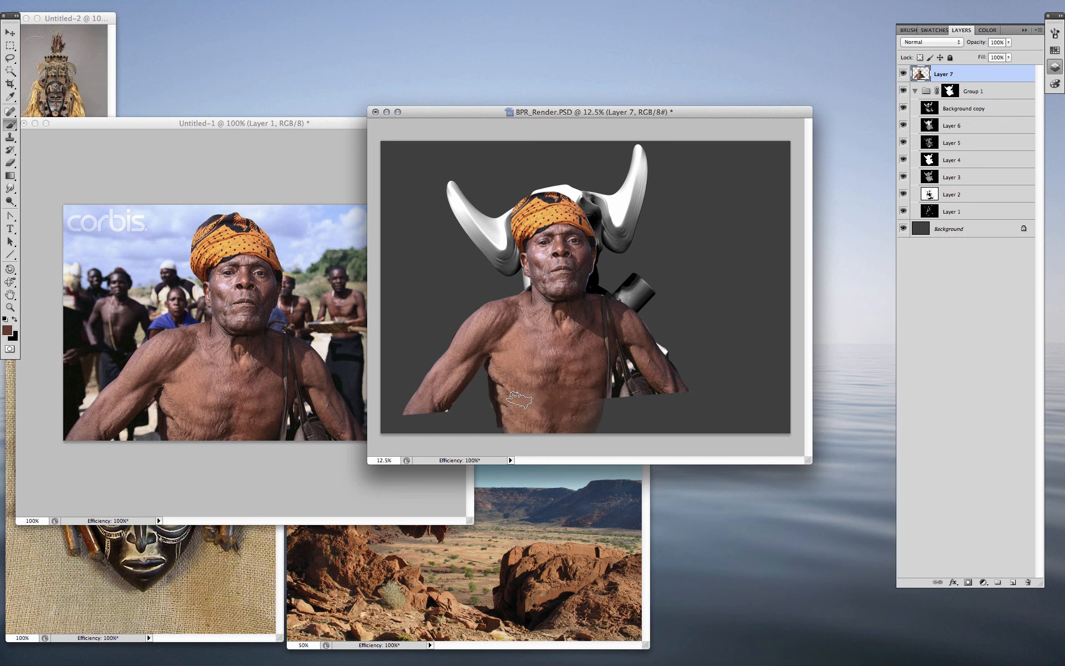
key("b")
left_click(436, 382, "alt")
mouse_move(441, 412)
left_mouse_down()
mouse_move(430, 424)
mouse_move(419, 406)
left_mouse_up()
key("ctrl+d")
- Copy the eyes onto new Layer 8 and hide Layer 7
key("m")
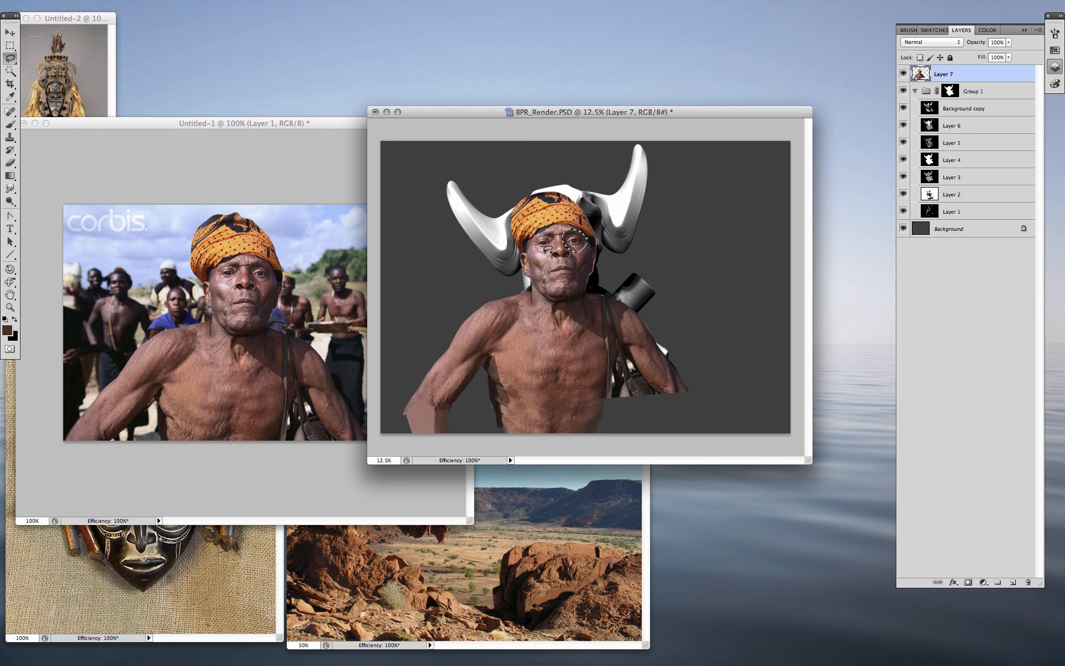
key("ctrl+j")
left_click(903, 91)
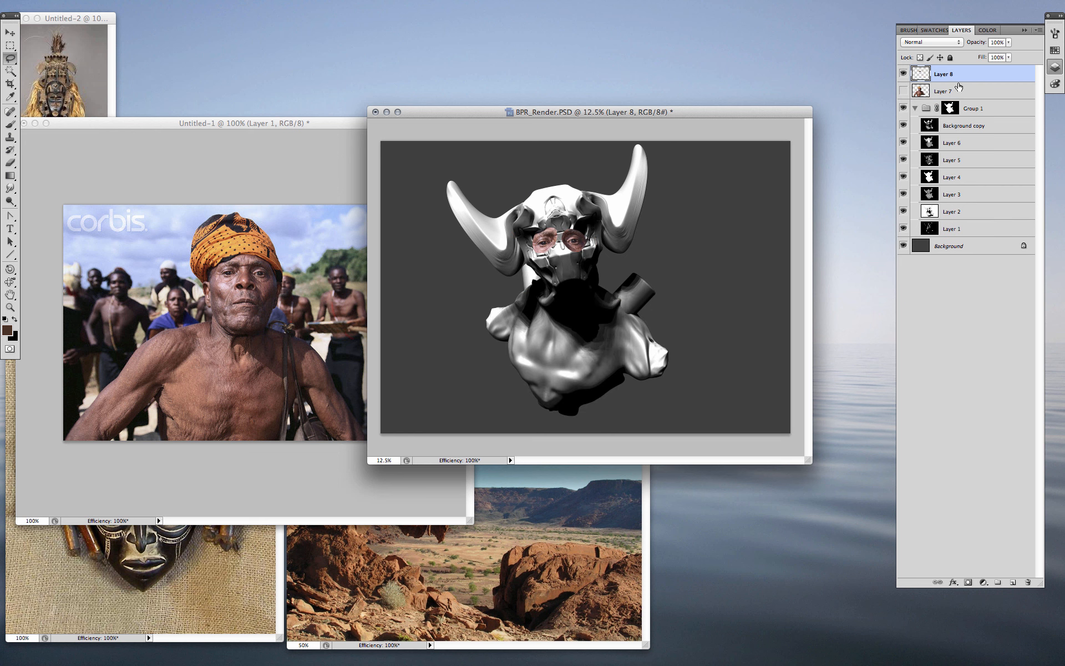
- Transform the eyes to fit inside the mask's eye holes
key("ctrl+t")
left_click_drag(568, 240, 593, 219)
key("Return")
key("e")
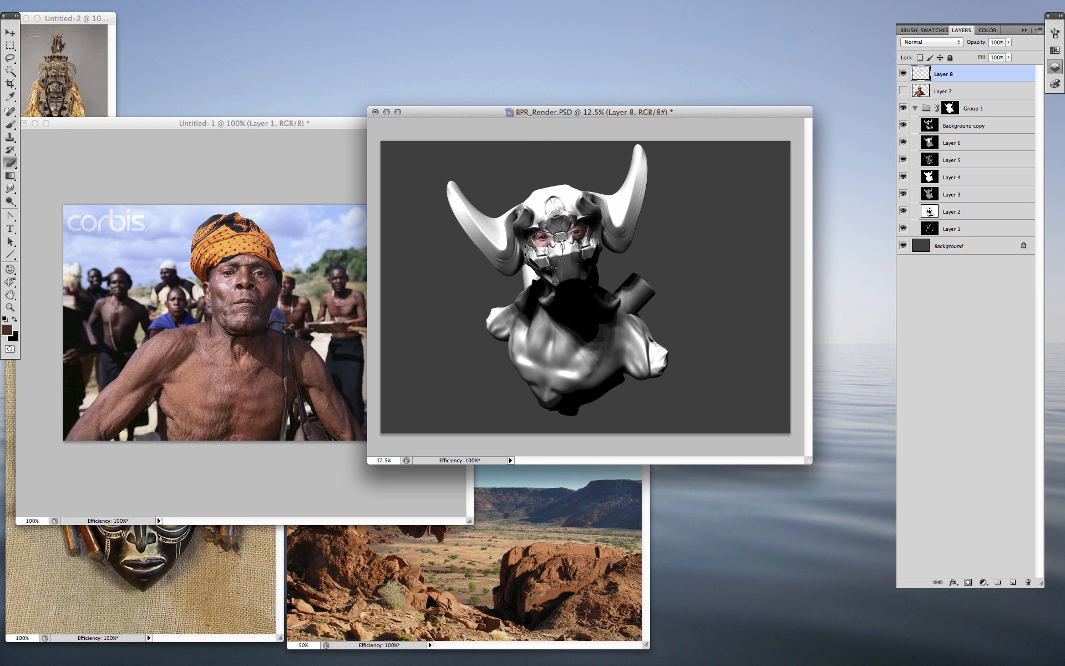
- Tone the eyes with Hue/Saturation: hue +7, saturation +15, lightness darker
key("super+u")
left_click_drag(897, 261, 905, 262)
left_click_drag(898, 229, 897, 230)
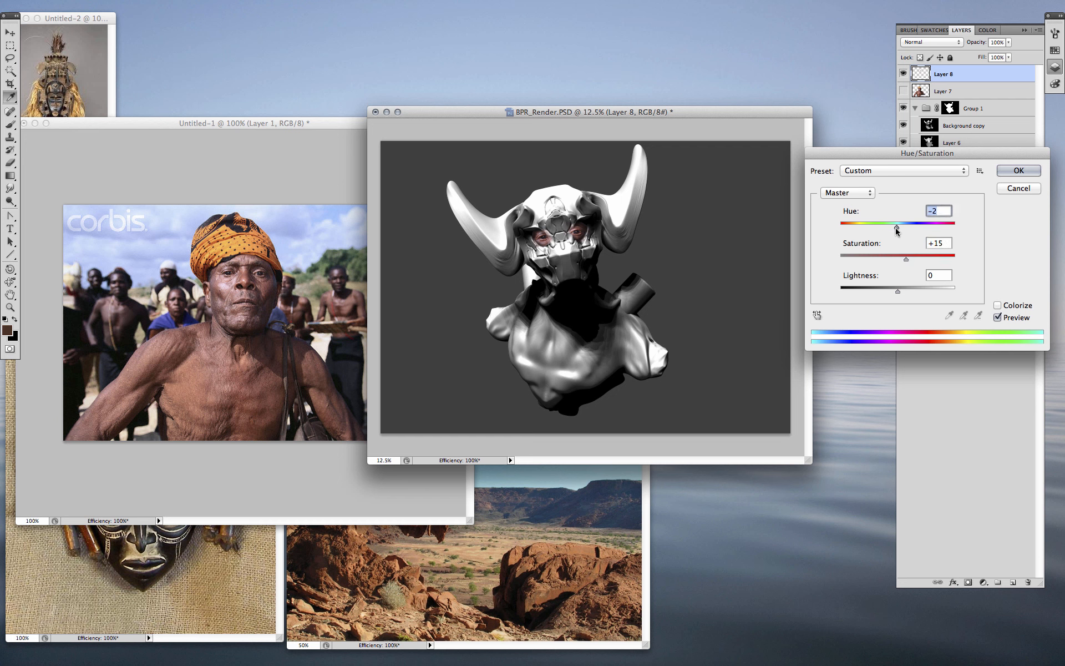
left_click_drag(897, 291, 884, 292)
left_click_drag(896, 229, 901, 228)
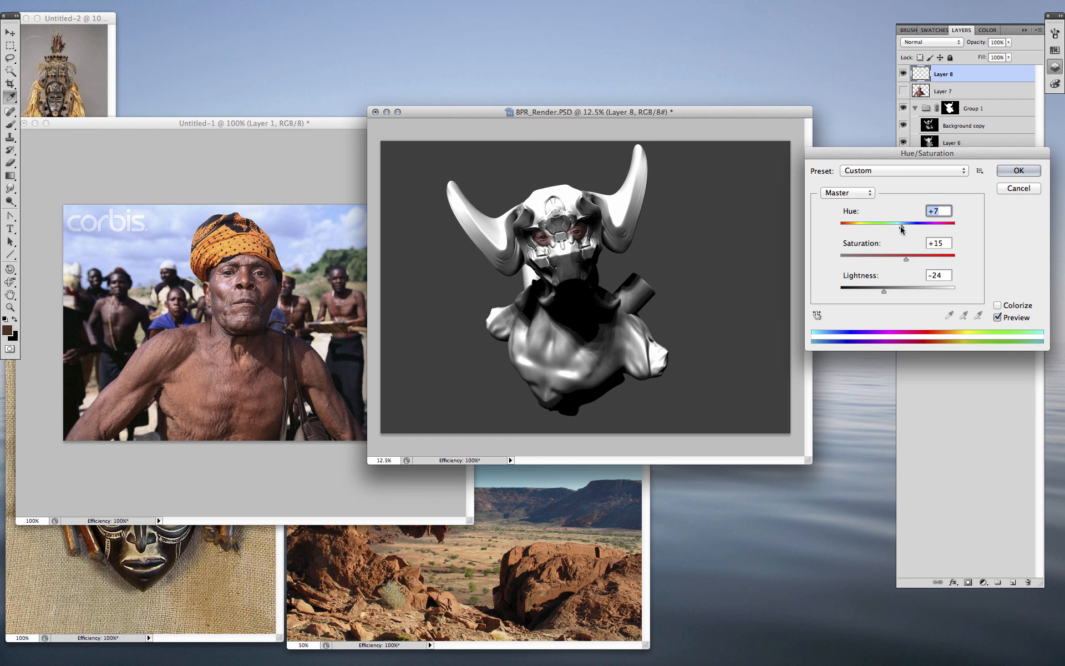
left_click_drag(883, 291, 876, 291)
left_click(1017, 171)
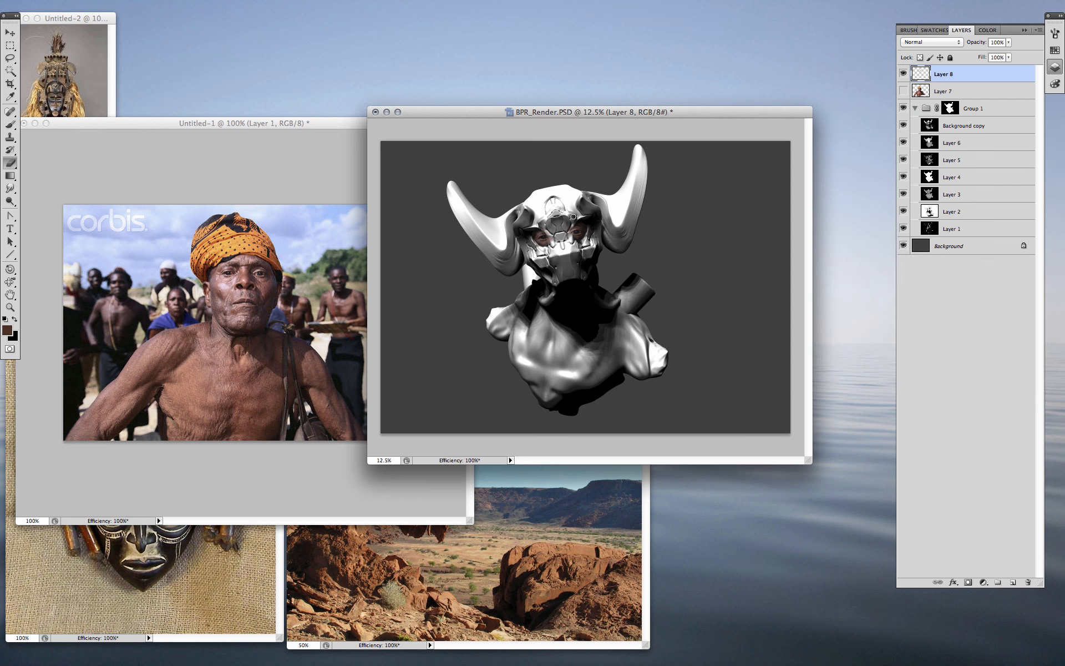
- Show Layer 7 and erase the man's face and turban with a larger eraser
left_click(903, 91)
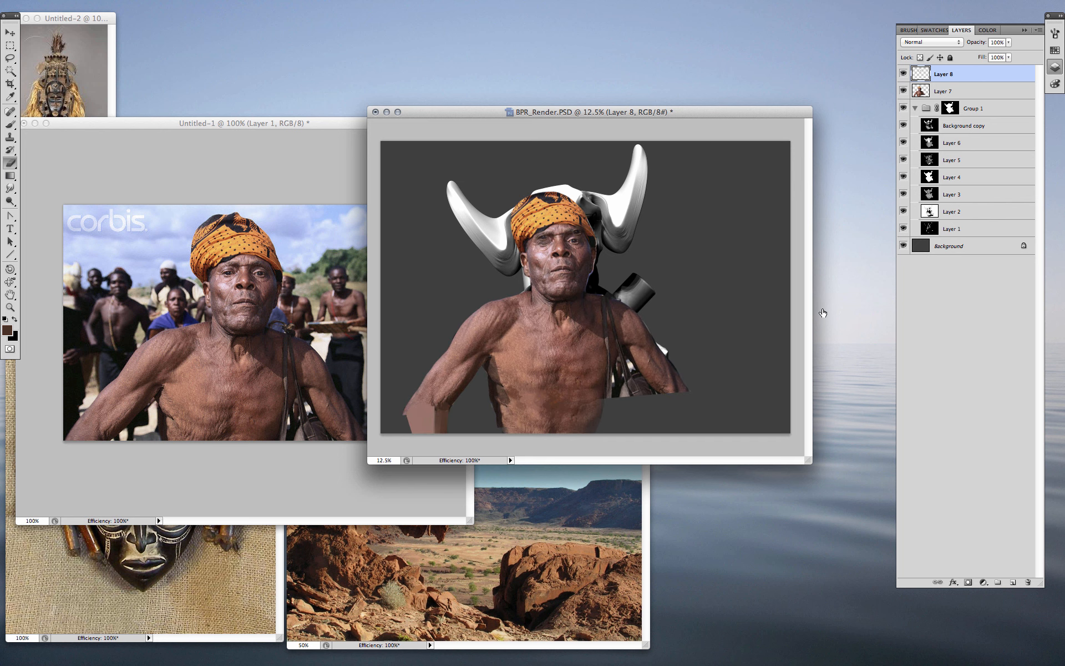
key("bracketright")
key("bracketright")
key("bracketright")
mouse_move(577, 205)
left_mouse_down()
mouse_move(555, 261)
mouse_move(561, 288)
left_mouse_up()
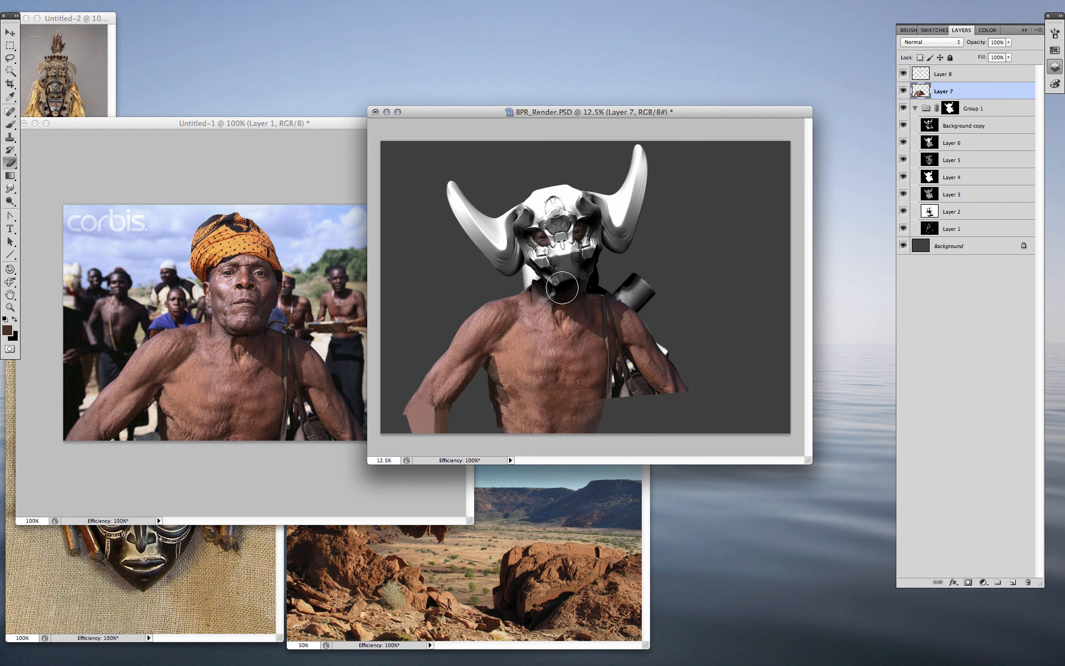
- Flip the torso horizontally, then scale, rotate and move it up under the mask
key("super+t")
right_click(578, 383)
left_click(610, 532)
left_click_drag(614, 413, 652, 414)
left_click_drag(758, 276, 755, 260)
left_click_drag(718, 178, 698, 202, "shift")
left_click_drag(605, 355, 610, 335)
key("Return")
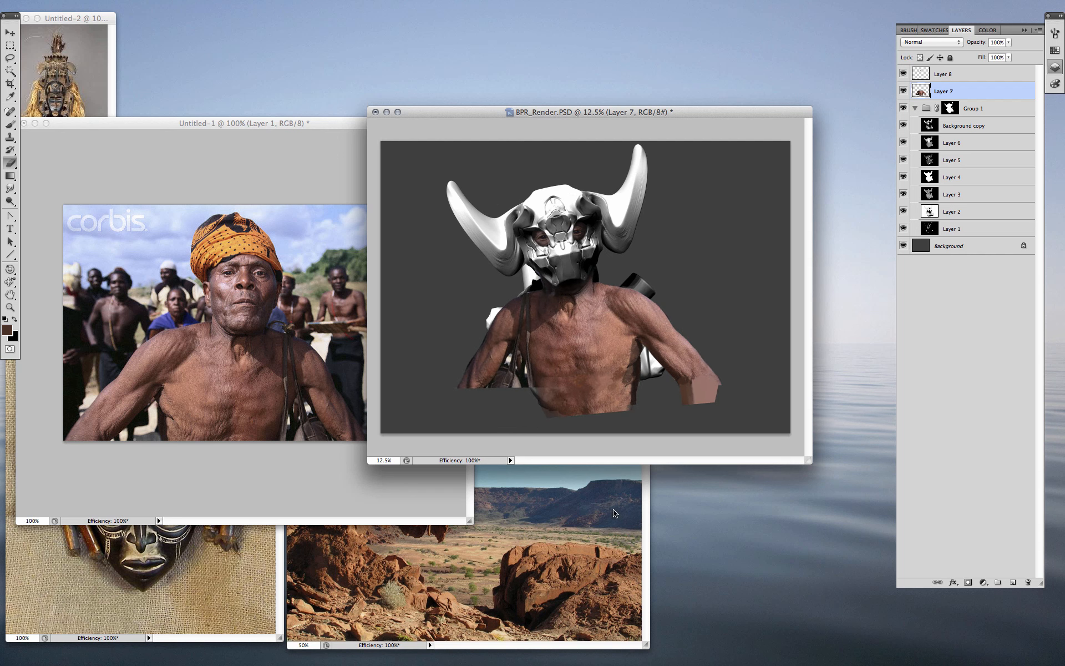
- Enlarge the torso about 15% and nudge it into place
key("super+t")
left_click_drag(725, 195, 742, 176, "alt+shift")
left_click_drag(680, 281, 682, 290)
left_click_drag(609, 363, 608, 360)
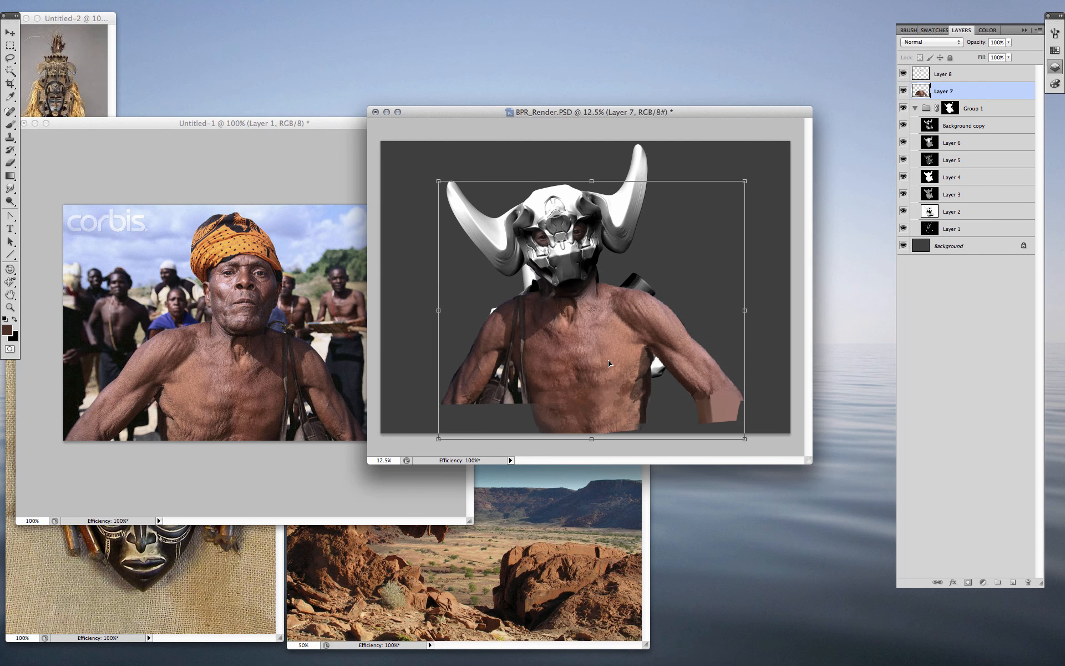
key("Return")
- Reshape the arms: rotate and distort the right arm, skew the left arm's bottom
key("l")
mouse_move(762, 385)
left_mouse_down()
mouse_move(691, 422)
mouse_move(763, 413)
left_mouse_up()
key("super+t")
left_click_drag(687, 353, 642, 315)
left_click_drag(782, 356, 761, 398)
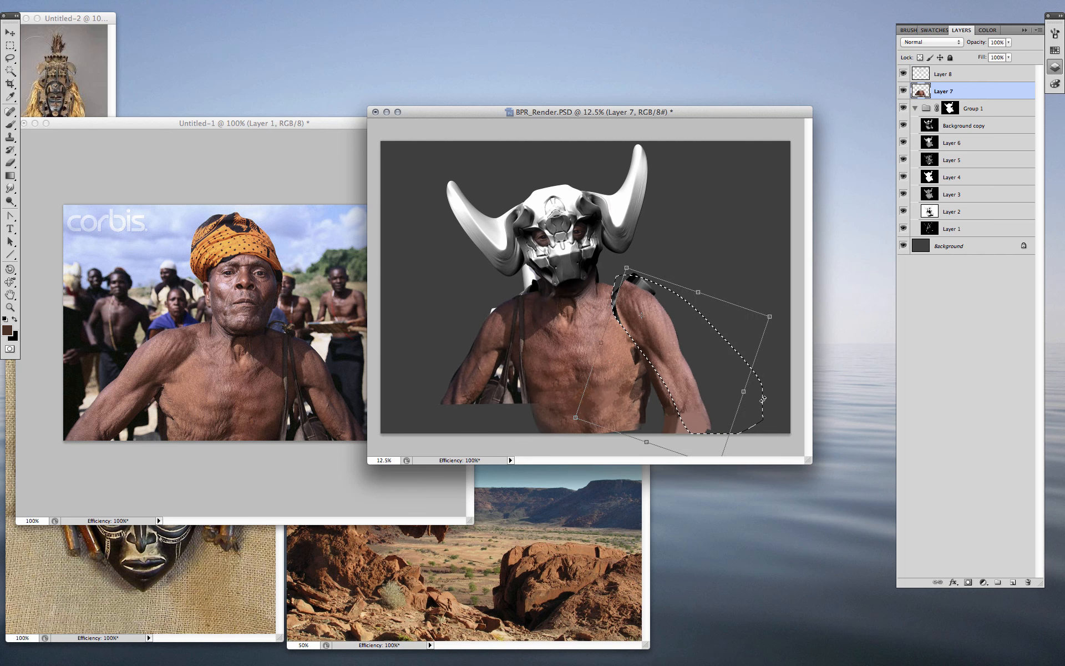
left_click_drag(626, 267, 620, 276, "super")
key("Return")
mouse_move(516, 296)
left_mouse_down()
mouse_move(519, 427)
mouse_move(500, 453)
left_mouse_up()
key("super+t")
key("Return")
key("super+d")
- Erase the right shoulder edge near the strap and settle the torso's final position
key("e")
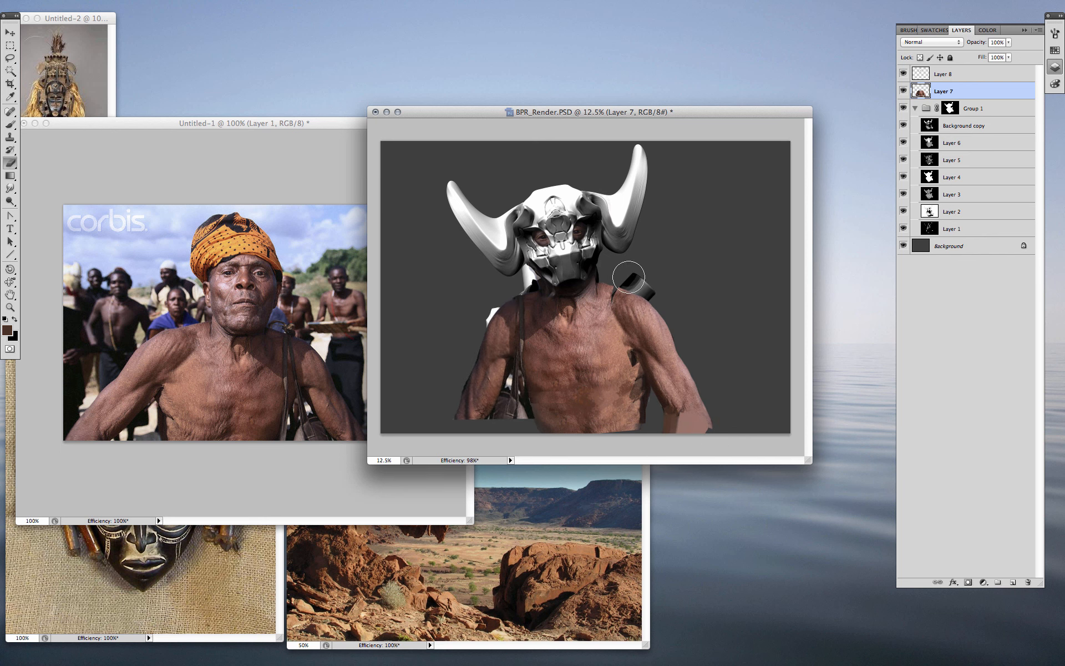
left_click_drag(660, 323, 606, 288)
key("super+t")
mouse_move(611, 370)
left_mouse_down()
mouse_move(612, 394)
mouse_move(609, 382)
left_mouse_up()
key("Return")
- Drag the desert landscape photo into BPR_Render as Layer 9
key("v")
left_click(505, 609)
left_click_drag(551, 581, 700, 316)
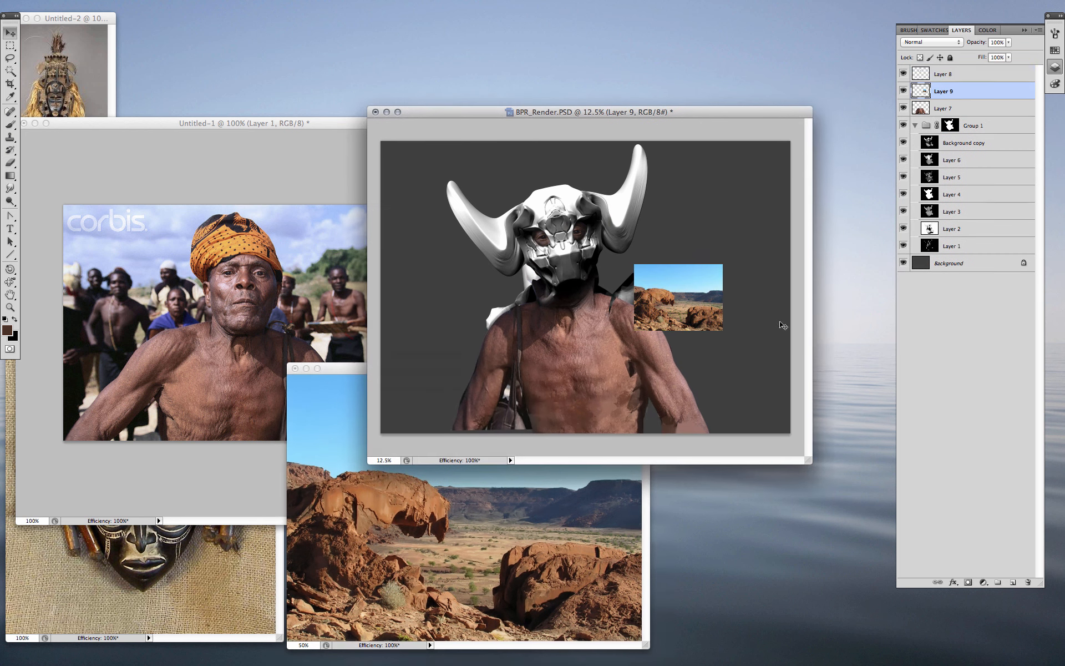
- Move the landscape below Group 1 and copy the carved mask images into BPR_Render
left_click_drag(943, 91, 974, 256)
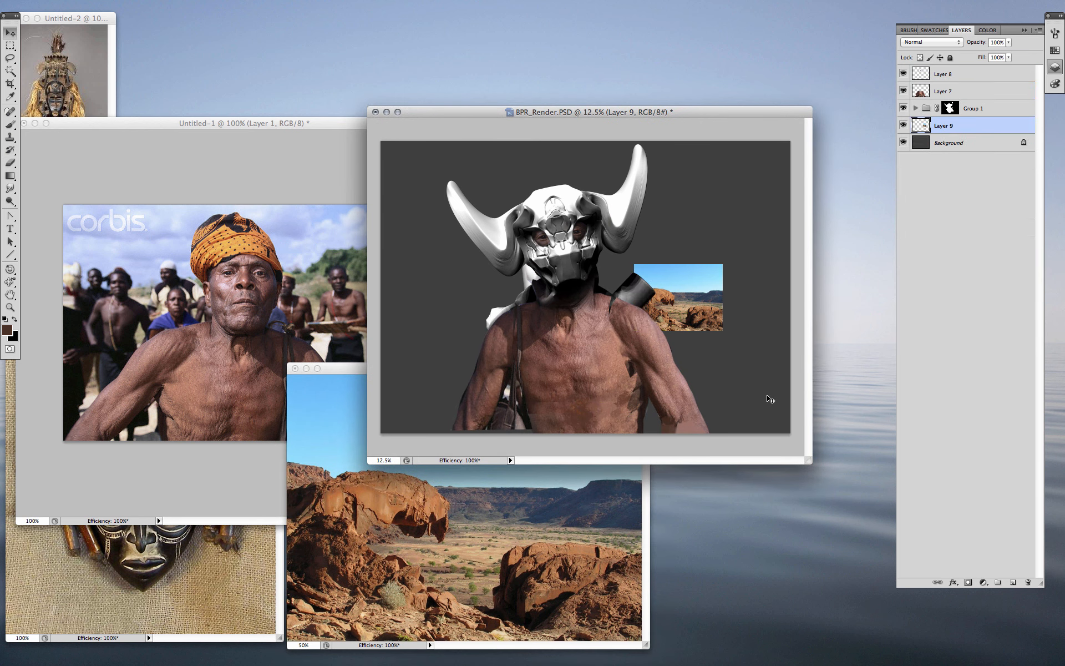
left_click(199, 588)
left_click_drag(942, 74, 655, 250)
left_click(67, 72)
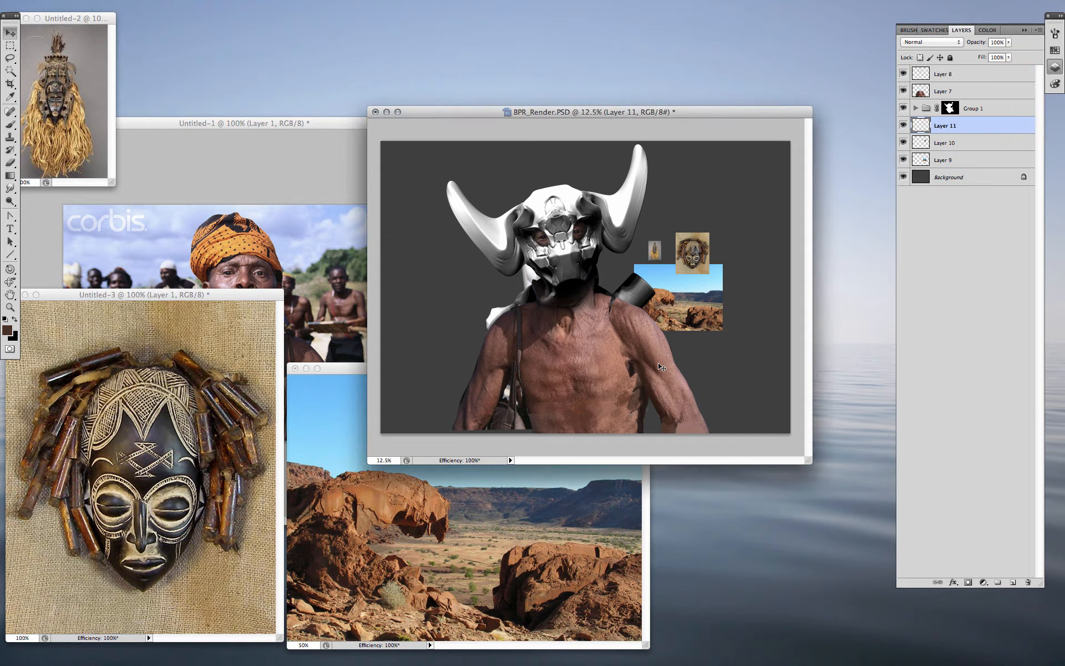
key("f")
key("f")
key("super+plus")
key("super+minus")
- Enlarge, rotate and position the landscape on Layer 9 to fill the background
left_click(944, 160)
key("super+t")
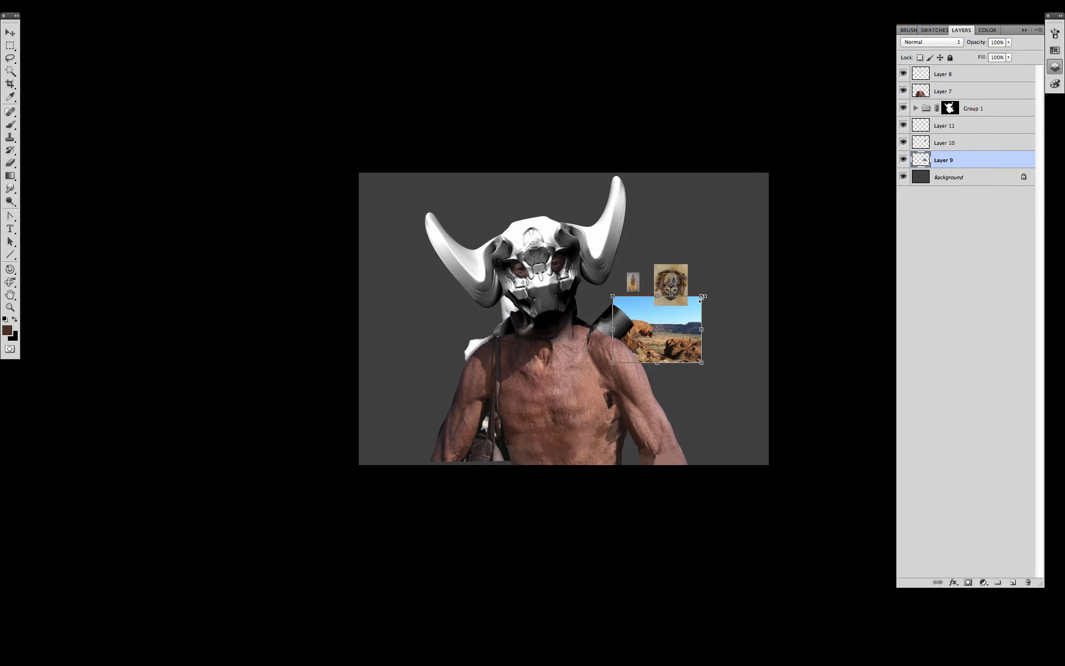
left_click_drag(701, 362, 964, 559, "alt+shift")
mouse_move(771, 458)
left_mouse_down()
mouse_move(721, 332)
mouse_move(755, 473)
left_mouse_up()
left_click_drag(747, 411, 722, 447)
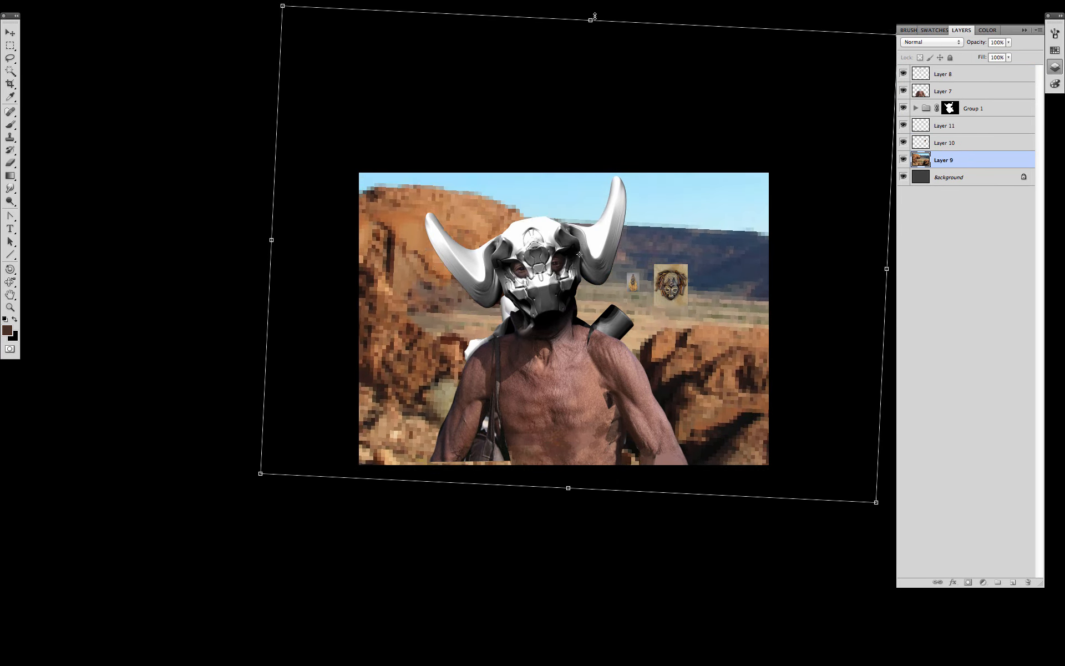
key("Return")
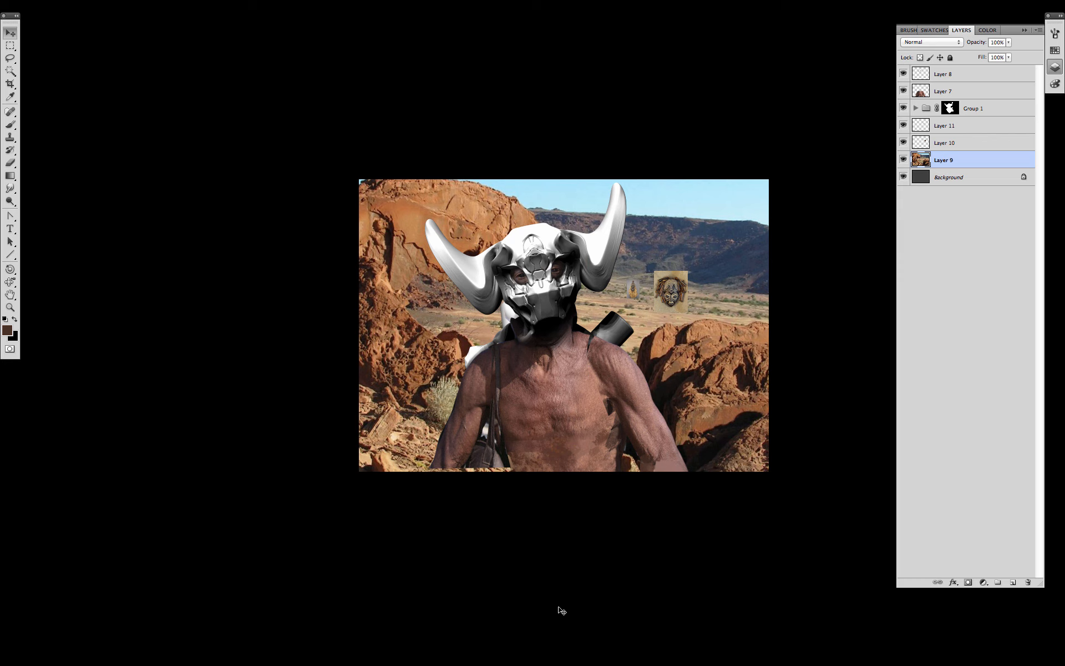
- Lower the landscape's saturation, then bring up Hue/Saturation for torso Layer 7
key("super+u")
mouse_move(897, 260)
left_mouse_down()
mouse_move(884, 260)
mouse_move(902, 228)
mouse_move(893, 260)
left_mouse_up()
left_click(1019, 171)
left_click(958, 92)
key("super+u")
- In Group 1, hide Layer 3, move Background copy below Layer 1, and set Layer 1 to Overlay
left_click(1007, 171)
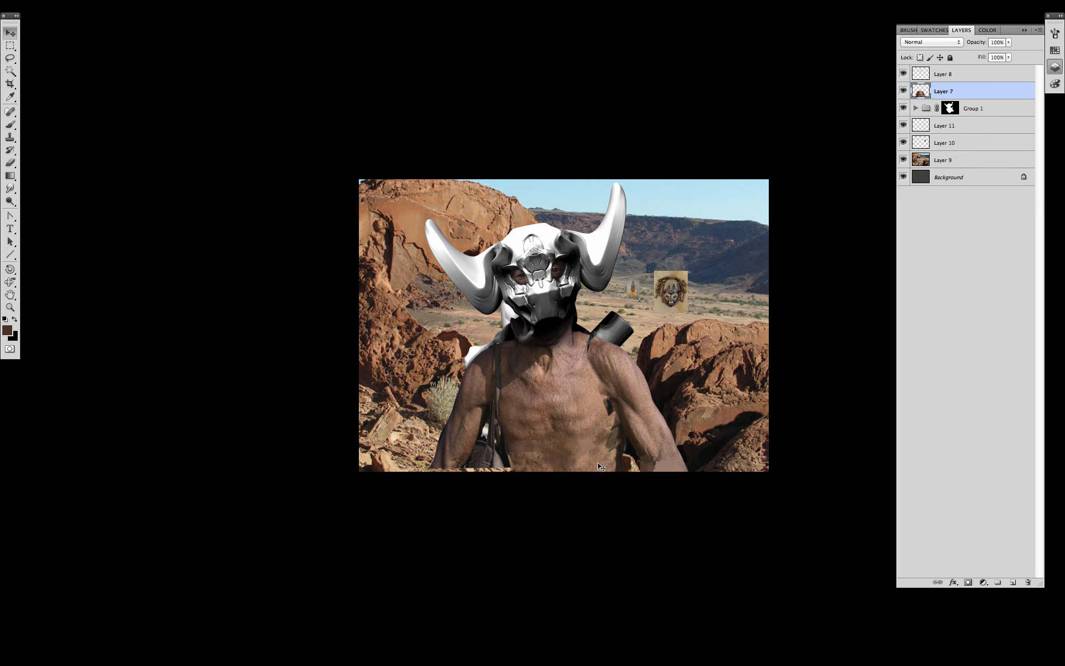
left_click(916, 108)
left_click_drag(908, 185, 903, 198)
left_click_drag(951, 128, 949, 237)
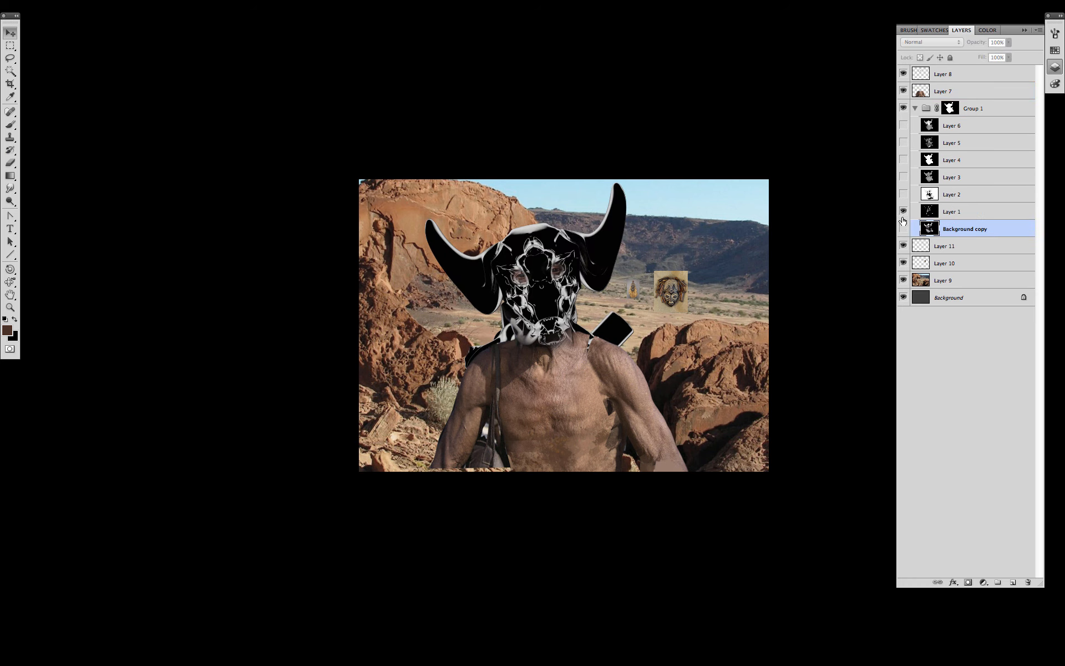
left_click(903, 228)
left_click(946, 211)
left_click(931, 42)
left_click(918, 149)
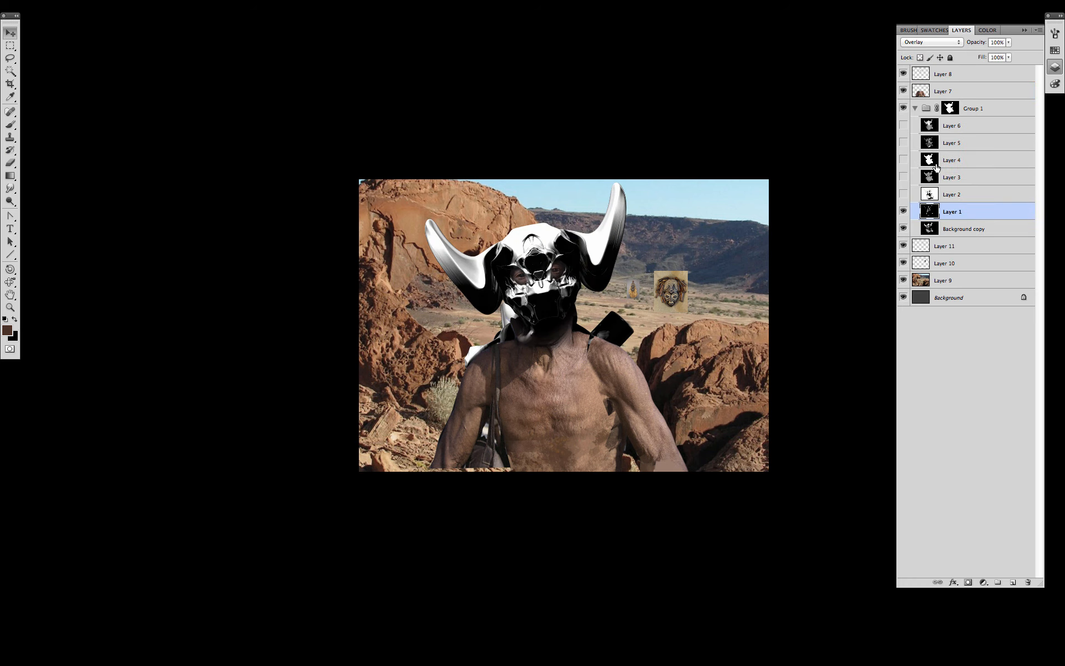
- Apply two Curves adjustments to Background copy, lowering the highlights and lifting the shadows
left_click(941, 229)
key("super+m")
left_click(1019, 75)
key("super+m")
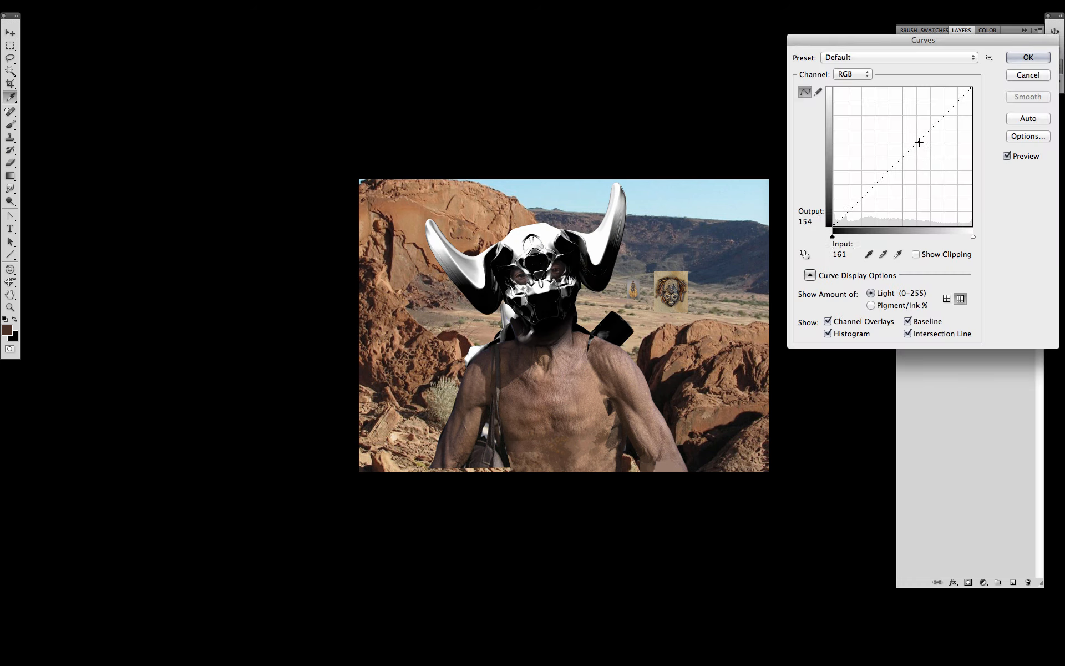
left_click(919, 143)
left_click_drag(972, 88, 972, 112)
left_click_drag(920, 143, 923, 148)
left_click(1028, 58)
key("super+m")
left_click_drag(833, 226, 833, 213)
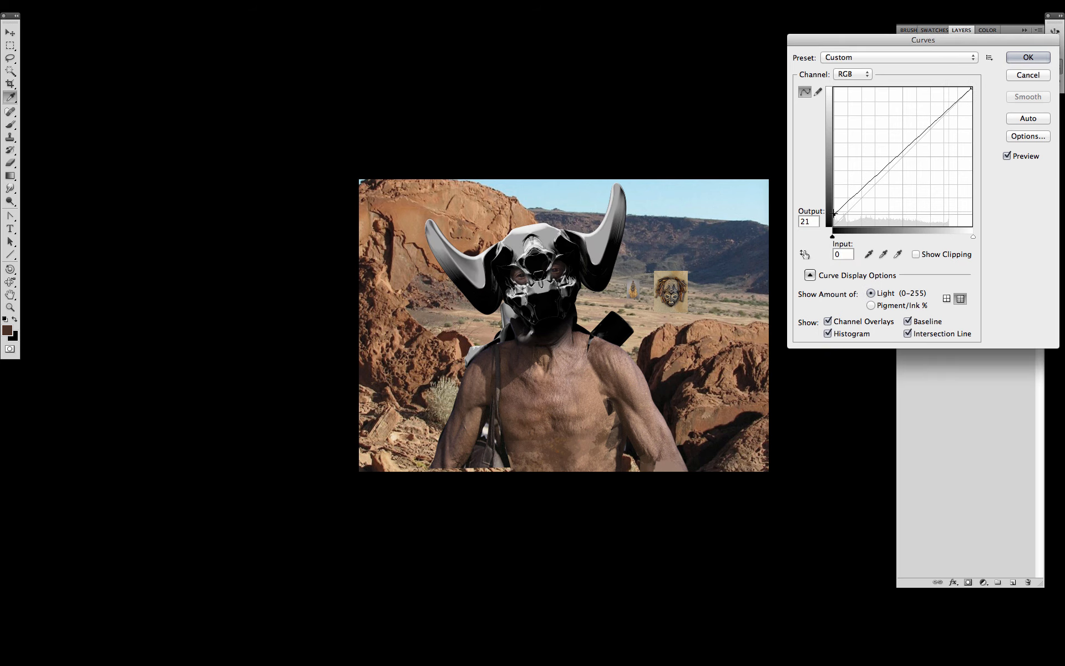
left_click_drag(876, 176, 887, 171)
left_click(1028, 58)
- Colorize Background copy with a yellowish tint using Hue/Saturation
key("super+u")
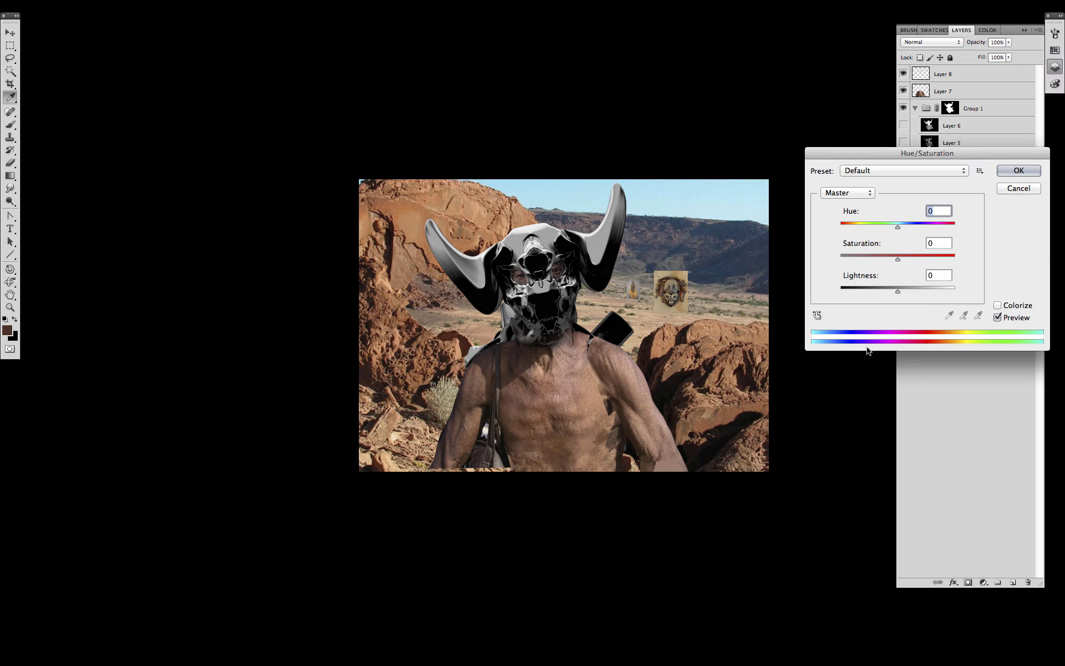
left_click(998, 305)
left_click_drag(870, 259, 855, 227)
left_click(1011, 169)
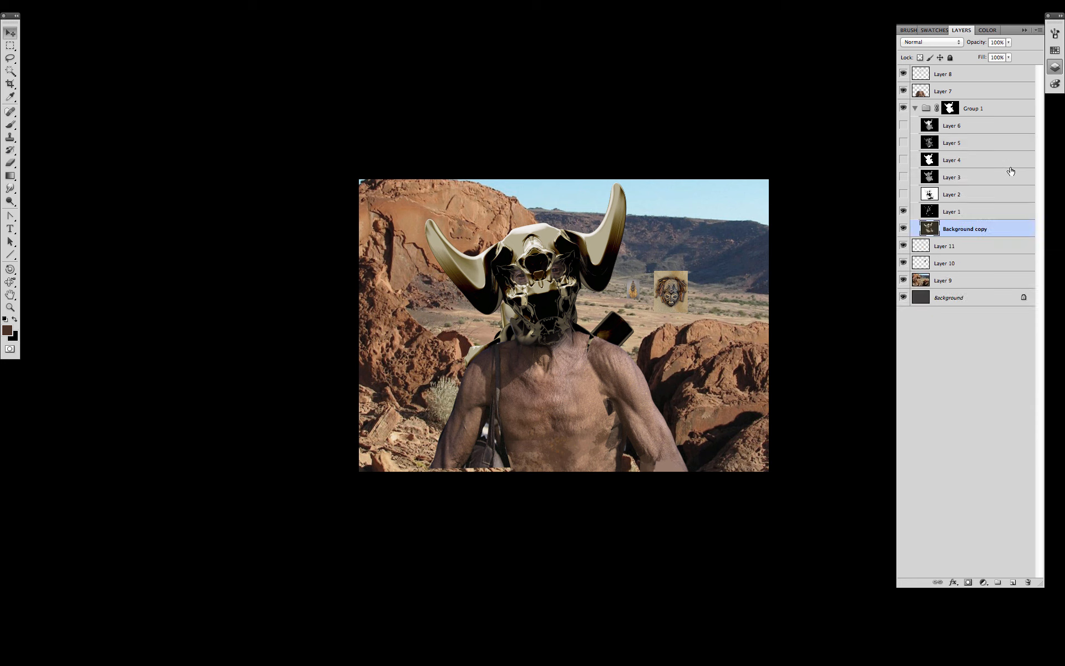
- Set Layer 1 to Soft Light, Layer 2 to a darker blend mode, and Layer 3 to Overlay
left_click(957, 212)
left_click(932, 42)
left_click(928, 51)
left_click(903, 194)
left_click(960, 197)
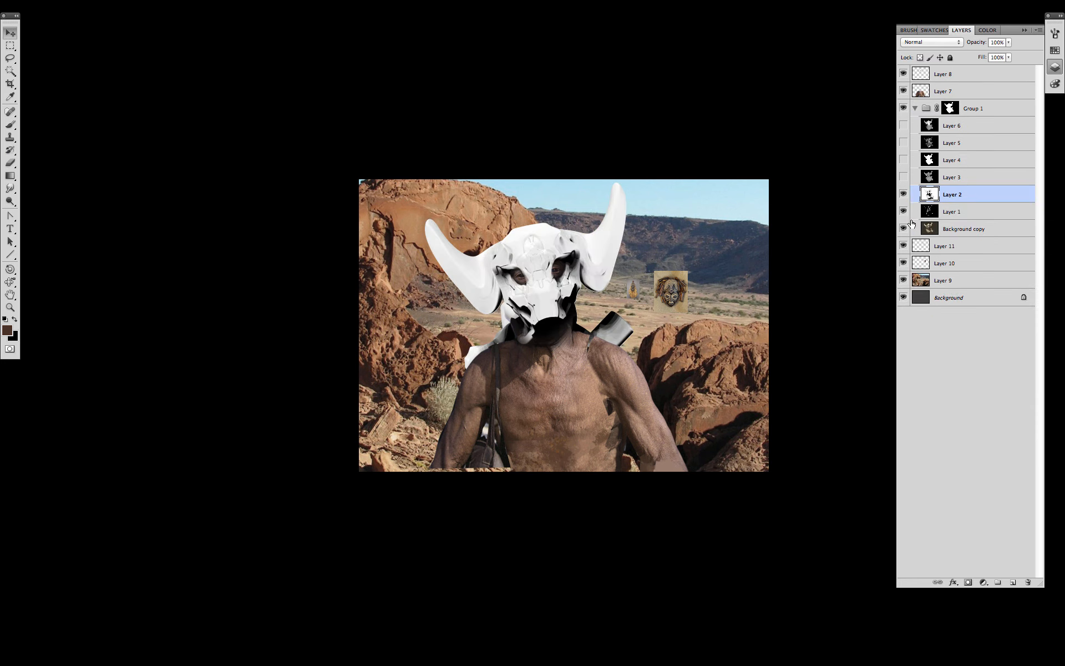
left_click(932, 42)
left_click(934, 74)
left_click(903, 177)
left_click(952, 177)
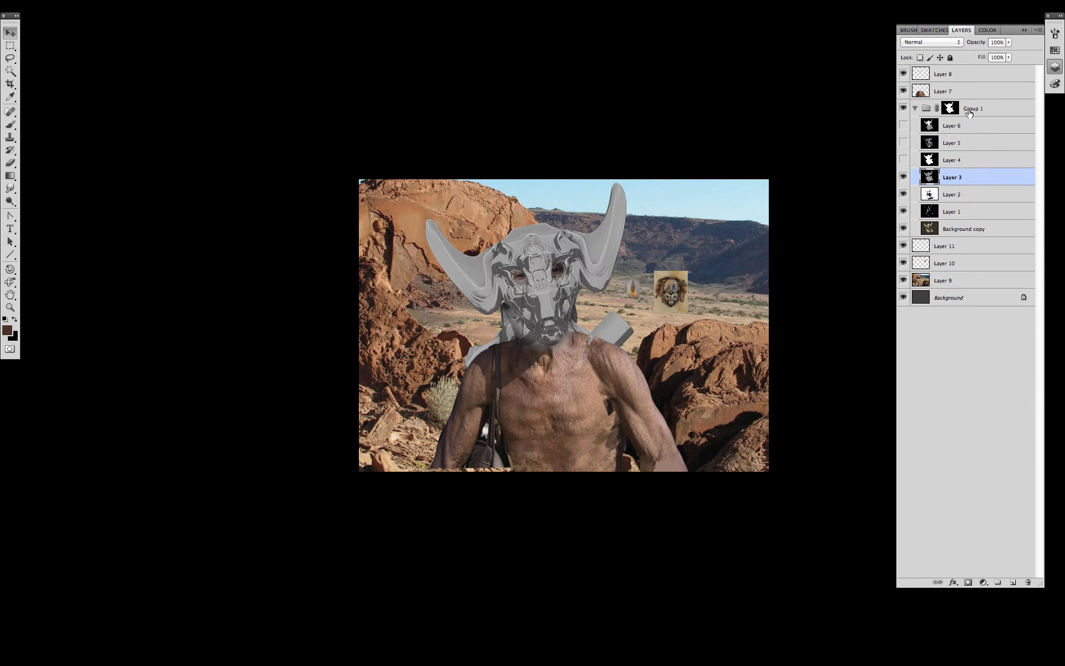
left_click(903, 177)
left_click(904, 178)
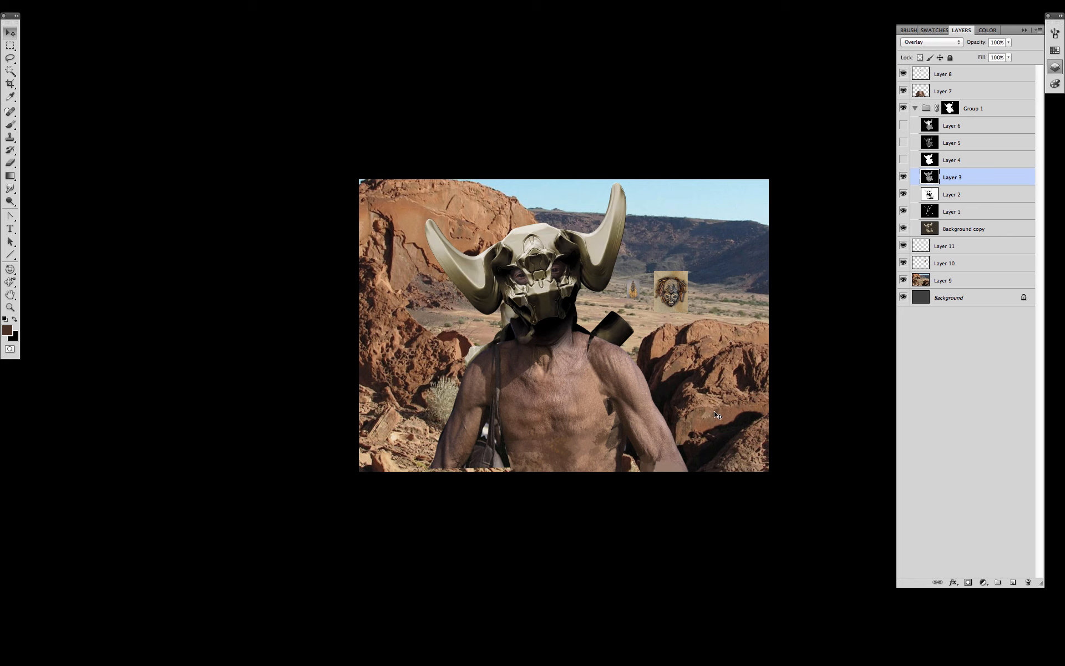
left_click(904, 162)
- Show Layer 5, set it to Screen, and colorize the skull golden-brown
left_click(904, 160)
left_click(903, 148)
left_click(952, 144)
left_click(944, 42)
left_click(913, 113)
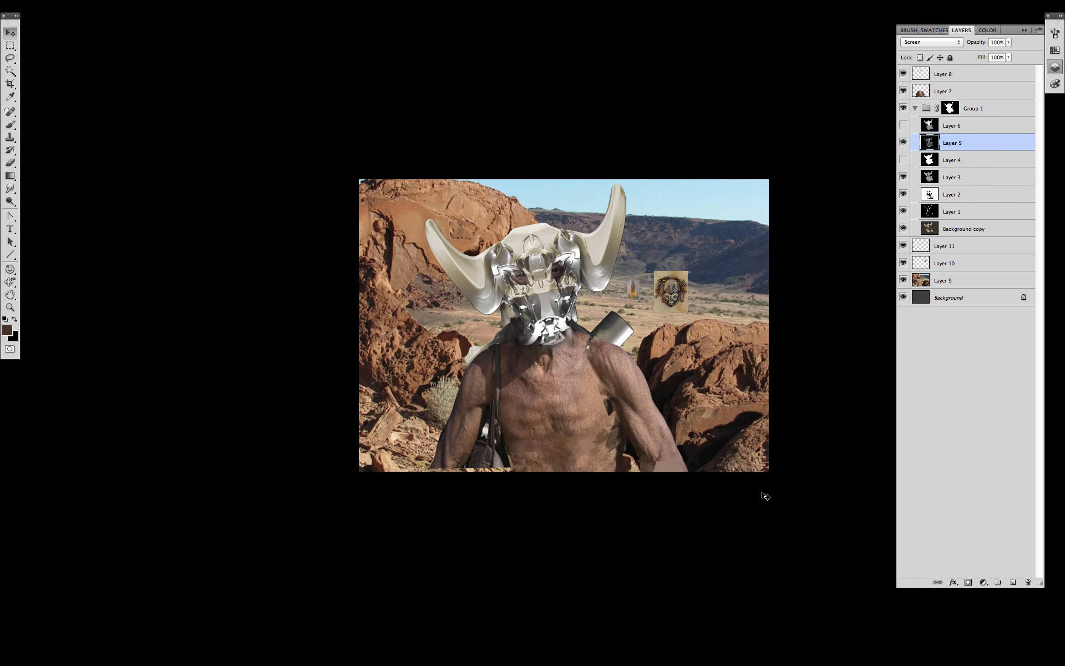
key("super+u")
left_click(998, 305)
left_click_drag(844, 227, 869, 228)
left_click_drag(897, 290, 856, 228)
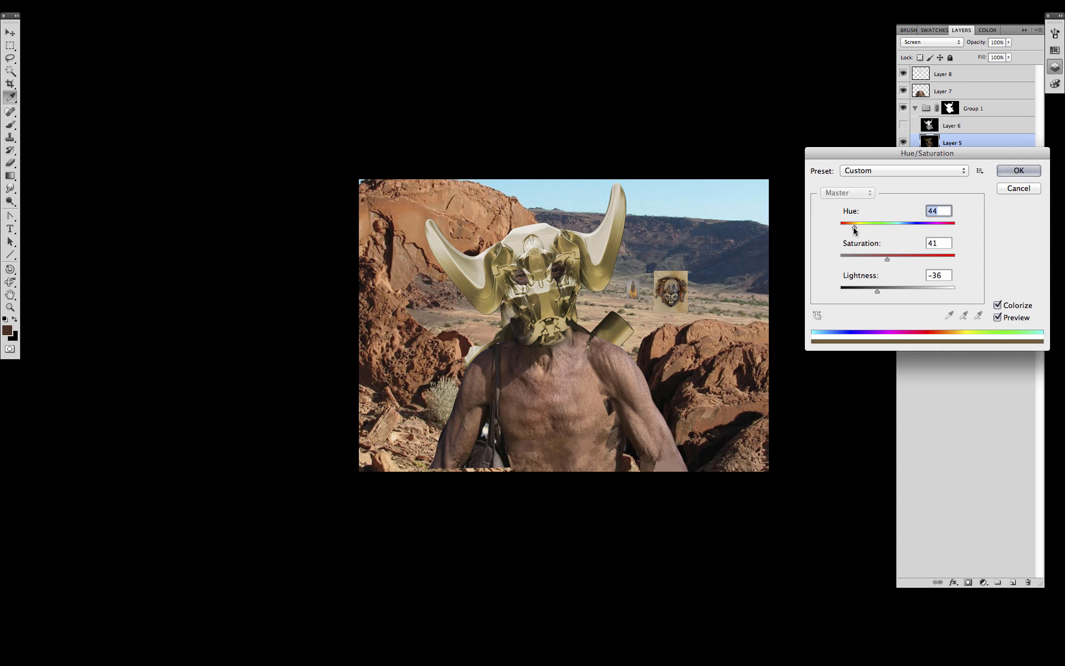
left_click(885, 258)
key("Return")
left_click(910, 126)
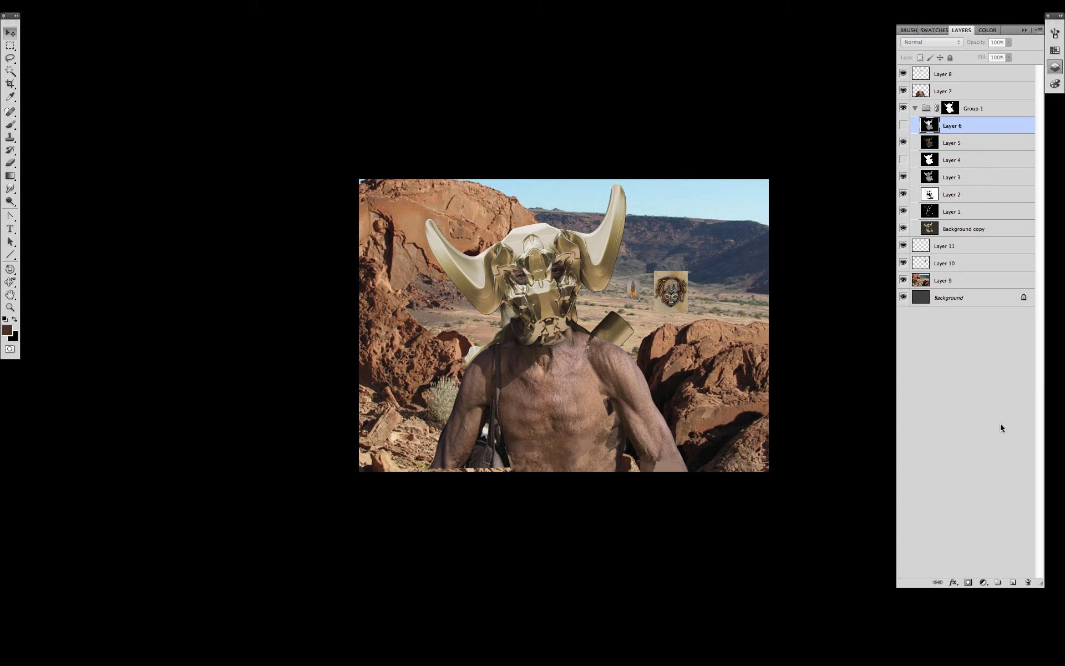
- Paint sampled brown texture over the horns, forehead and skull on a new Multiply layer
left_click(1013, 582)
left_click(949, 43)
left_click(922, 71)
key("b")
left_click(613, 362, "alt")
left_click(617, 191)
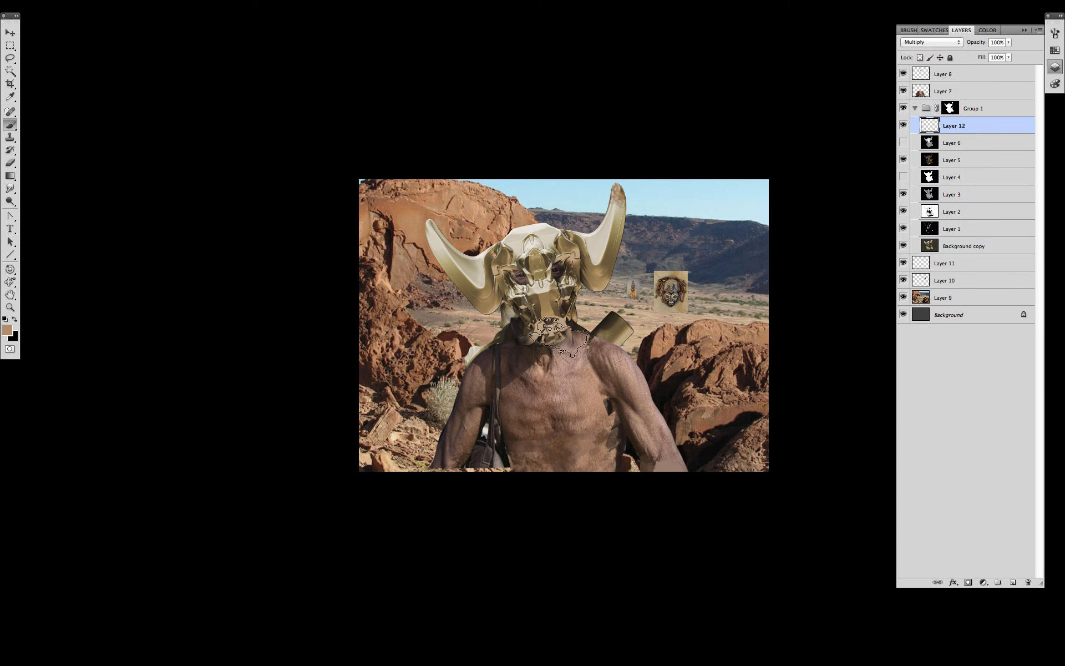
left_click_drag(617, 202, 597, 275)
left_click_drag(557, 330, 540, 294)
left_click_drag(535, 249, 488, 299)
mouse_move(488, 299)
left_mouse_down()
mouse_move(458, 258)
mouse_move(546, 236)
left_mouse_up()
left_click_drag(429, 228, 444, 261)
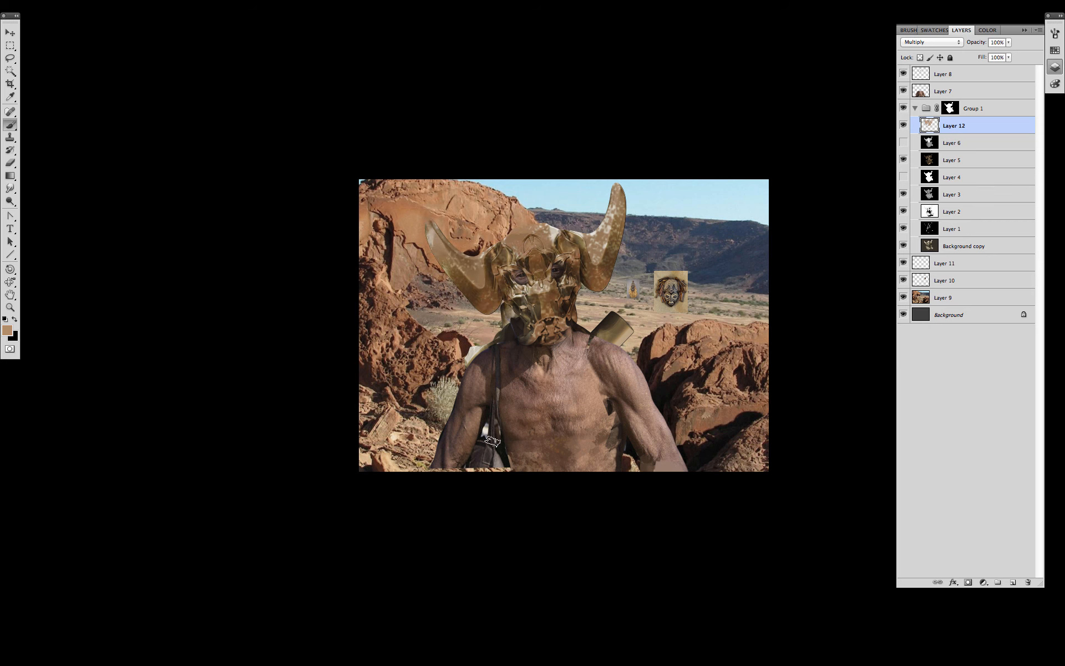
- Reorder layers, moving Layers 10 and 11 above Layer 7 and Layer 8 below Layer 10
left_click(955, 280)
left_click(955, 264, "shift")
left_click_drag(955, 264, 984, 86)
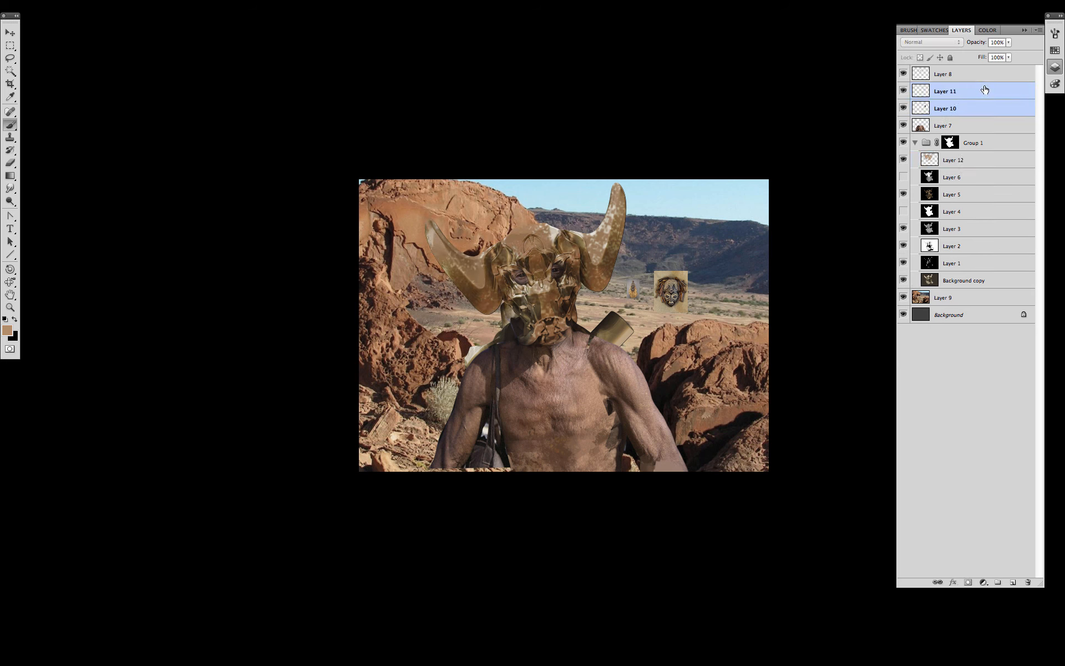
left_click(942, 298)
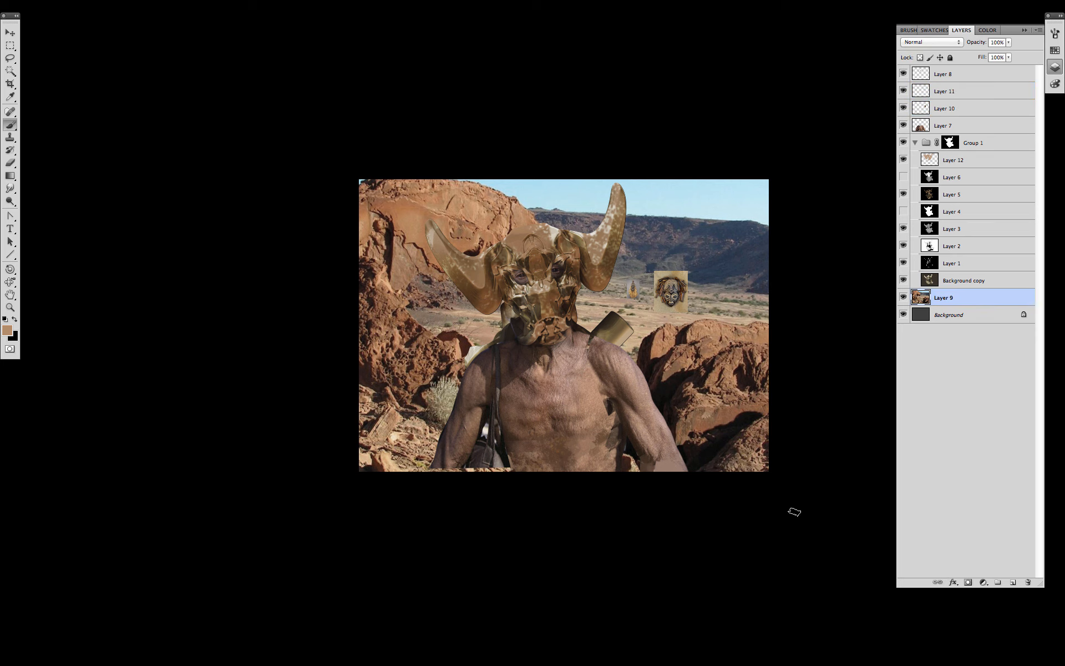
key("Escape")
left_click(945, 108)
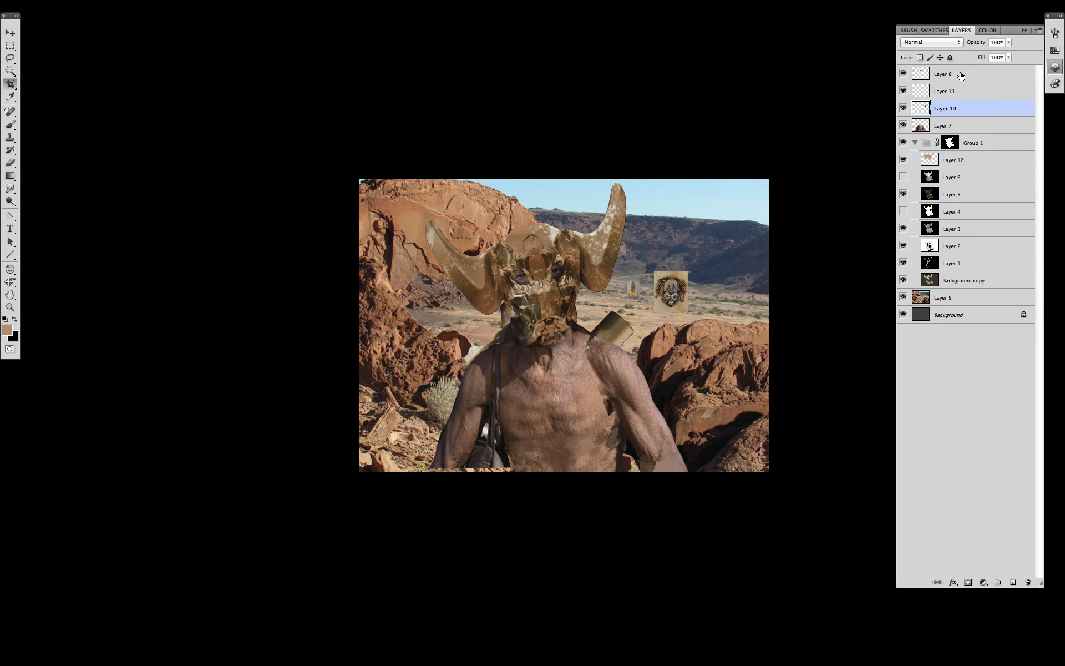
left_click(943, 74, "shift")
key("v")
left_click_drag(660, 392, 574, 467)
key("super+z")
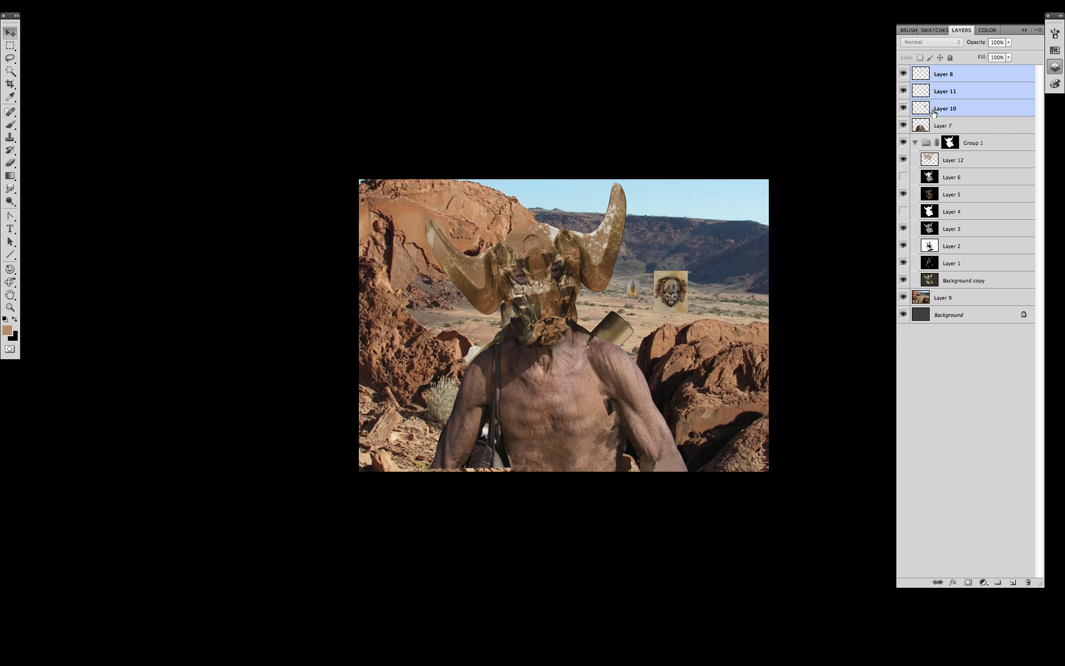
left_click(972, 76)
left_click_drag(972, 77, 971, 116)
- Collapse Group 1 and duplicate it as Group 1 copy
left_click(915, 142)
right_click(981, 143)
left_click(925, 167)
left_click(612, 179)
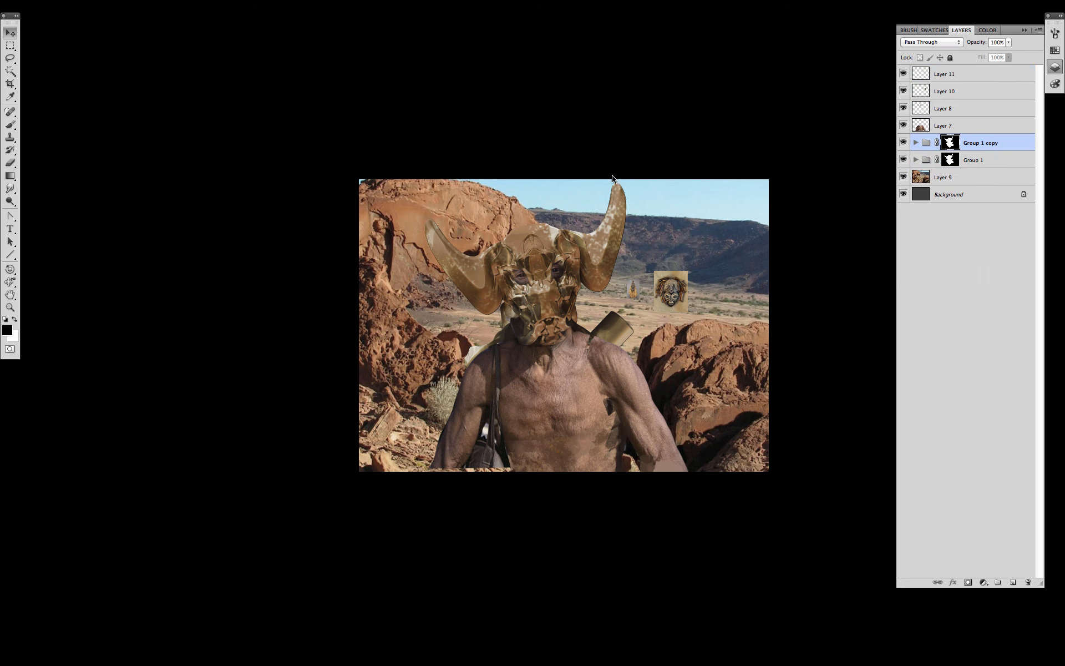
- Merge Group 1 copy, apply its layer mask, merge Layer 7 in, and move Layers 10–11 onto the chest
key("super+e")
left_click(903, 160)
right_click(949, 142)
left_click(874, 174)
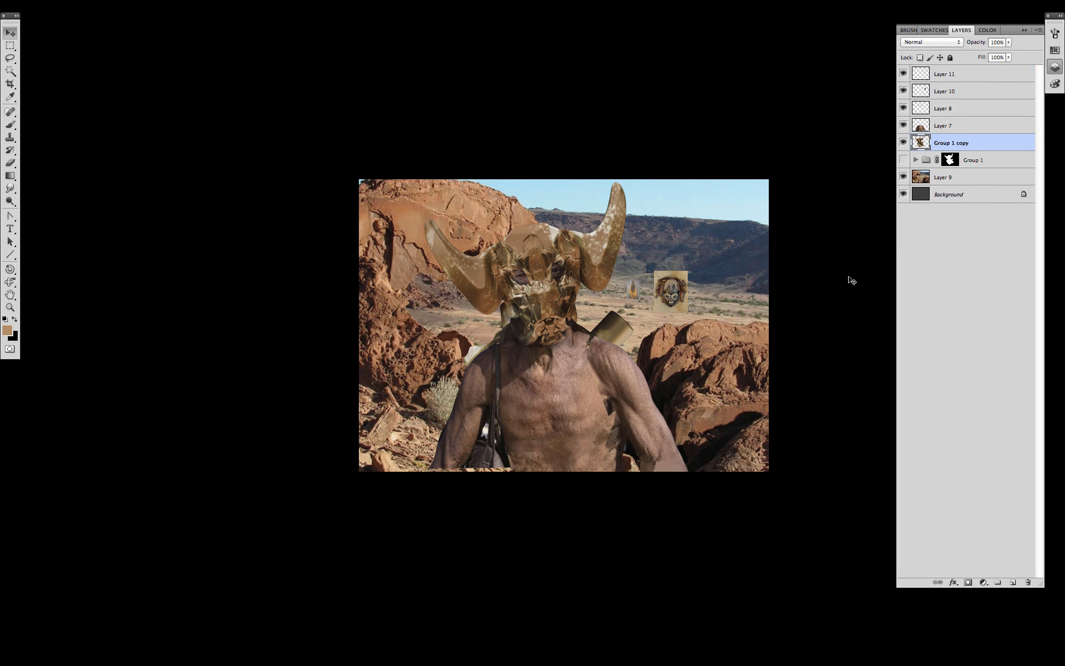
key("super+e")
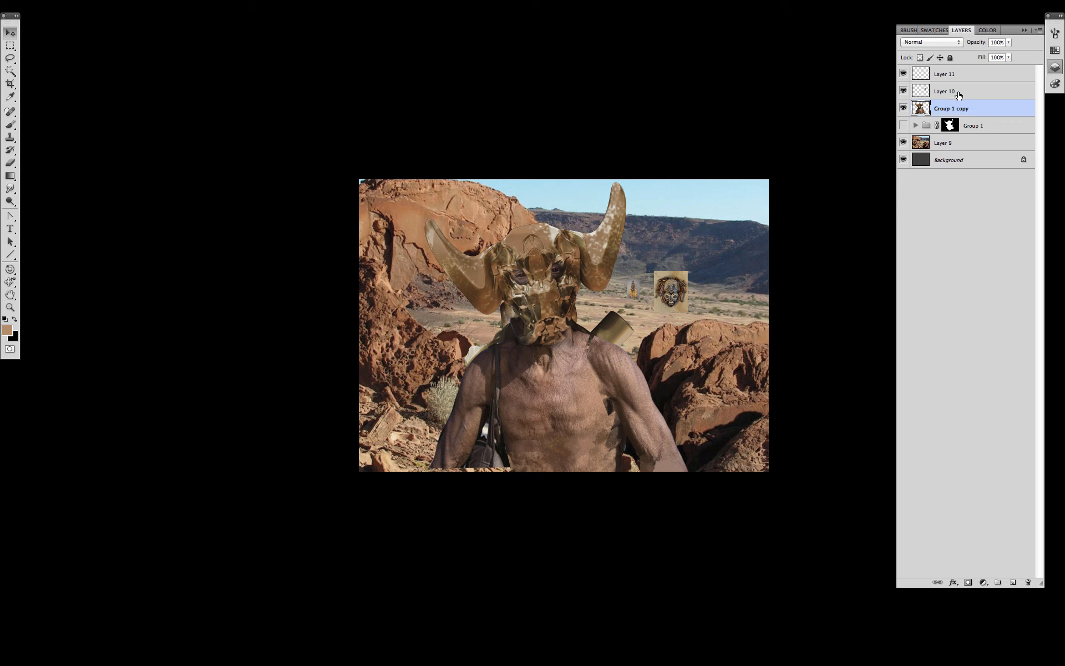
left_click(956, 95)
left_click(960, 79, "shift")
left_click_drag(672, 300, 572, 351)
- Crop to a narrow, slightly tilted portrait around the horned figure
key("c")
mouse_move(657, 455)
left_mouse_down()
mouse_move(447, 179)
mouse_move(431, 178)
left_mouse_up()
left_click_drag(542, 178, 541, 182)
mouse_move(667, 174)
left_mouse_down()
mouse_move(658, 166)
mouse_move(718, 176)
mouse_move(724, 199)
mouse_move(705, 222)
left_mouse_up()
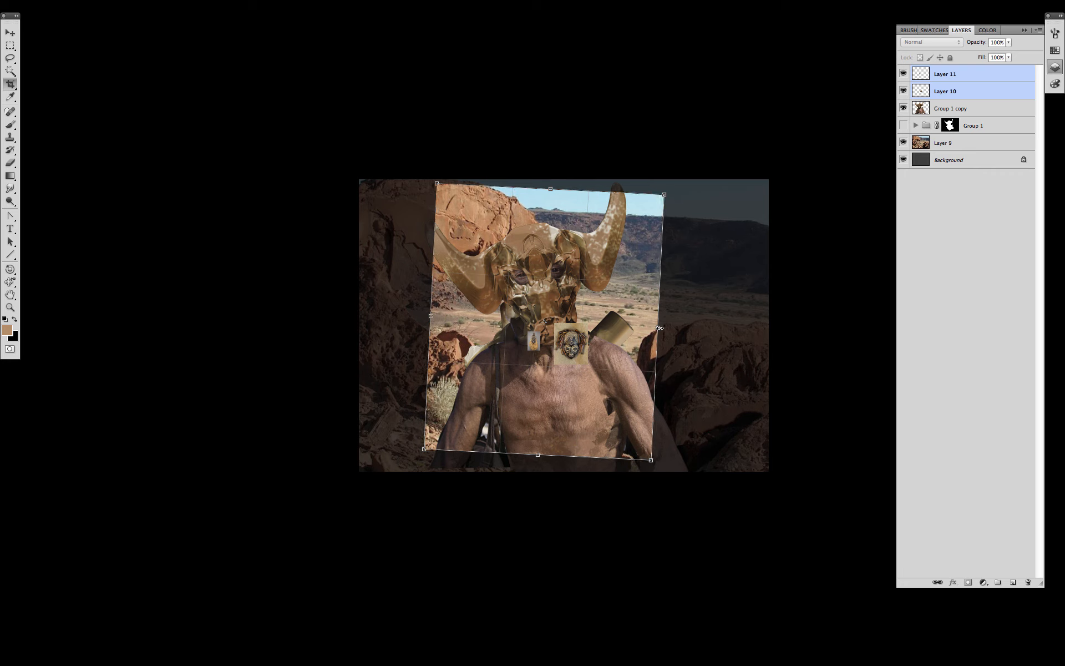
left_click_drag(657, 327, 653, 327)
key("Return")
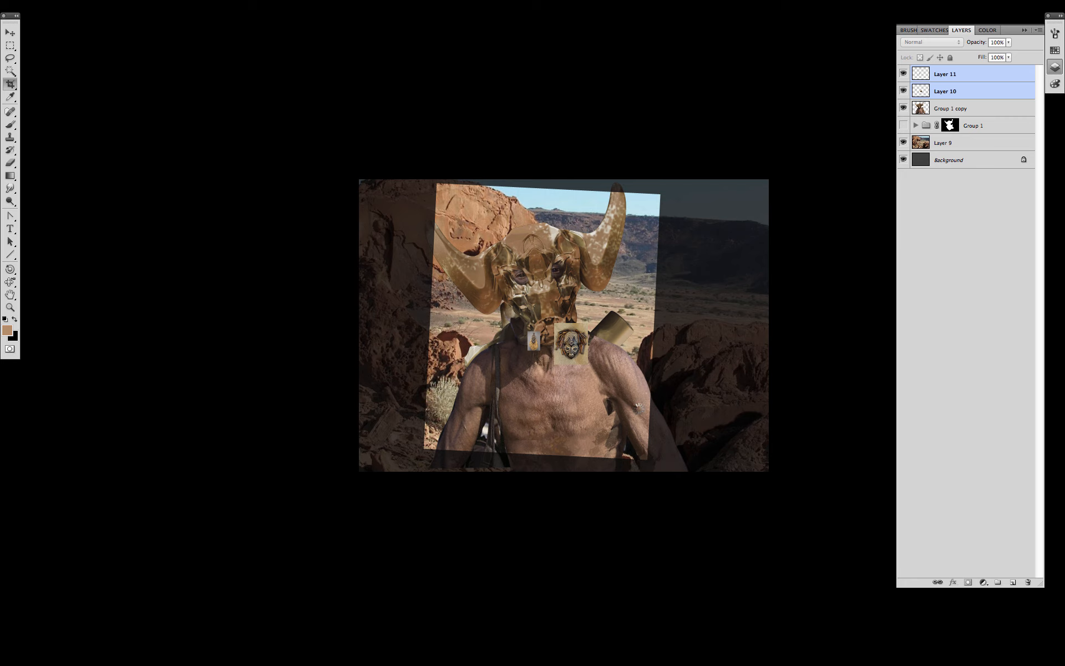
- Free Transform Layer 11's mask photo larger so it fills the portrait
left_click(957, 99)
left_click(955, 85)
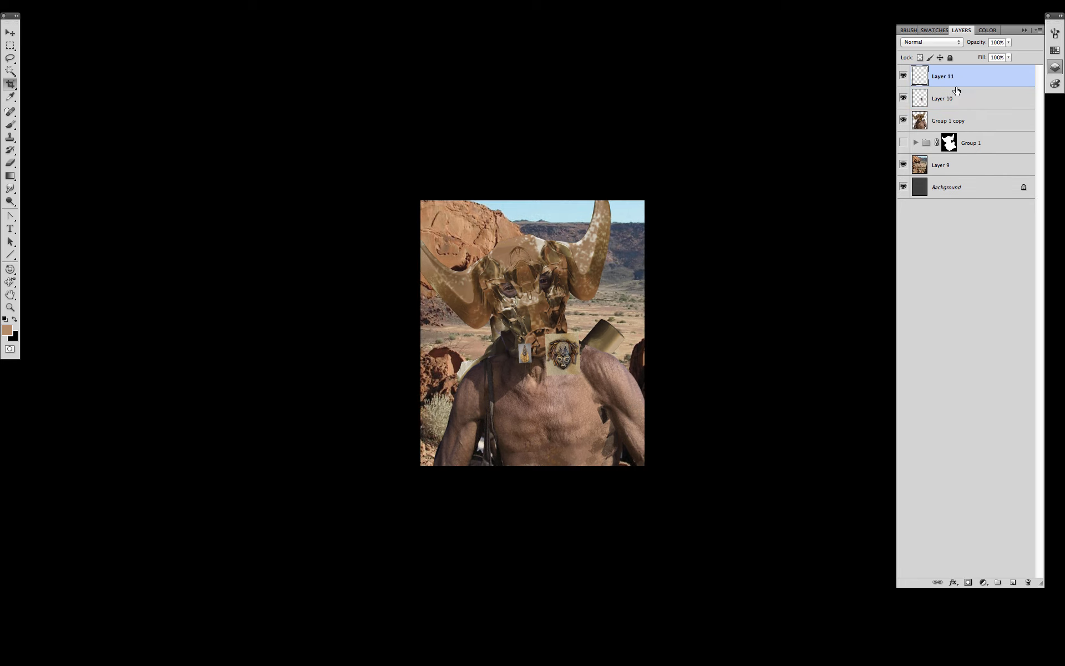
key("super+t")
left_click_drag(532, 343, 630, 203, "alt+shift")
left_click_drag(599, 416, 611, 369)
key("Return")
- Lasso the straw beard onto its own layer and delete Layer 11
key("l")
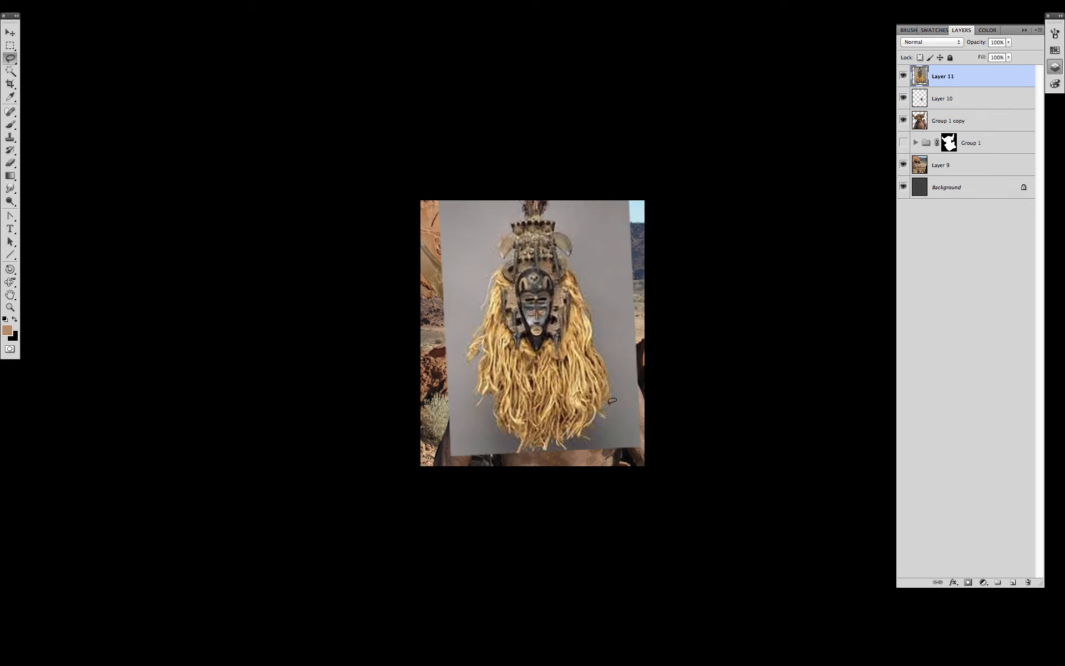
left_click_drag(519, 345, 571, 273)
key("super+j")
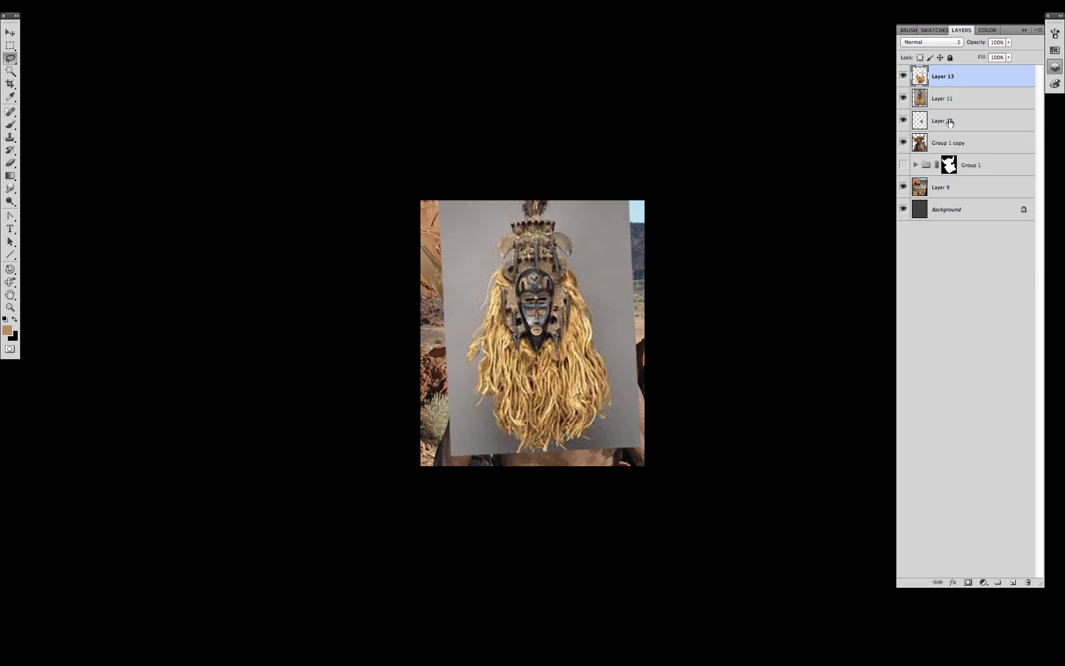
left_click(957, 99)
left_click(1027, 582)
left_click(600, 220)
- Reposition Layer 10 above the beard, then scale the beard to fit under the mask's snout
key("v")
mouse_move(585, 349)
left_mouse_down()
mouse_move(648, 282)
mouse_move(591, 288)
left_mouse_up()
key("super+bracketright")
key("alt+bracketleft")
key("super+t")
left_click_drag(549, 361, 548, 346)
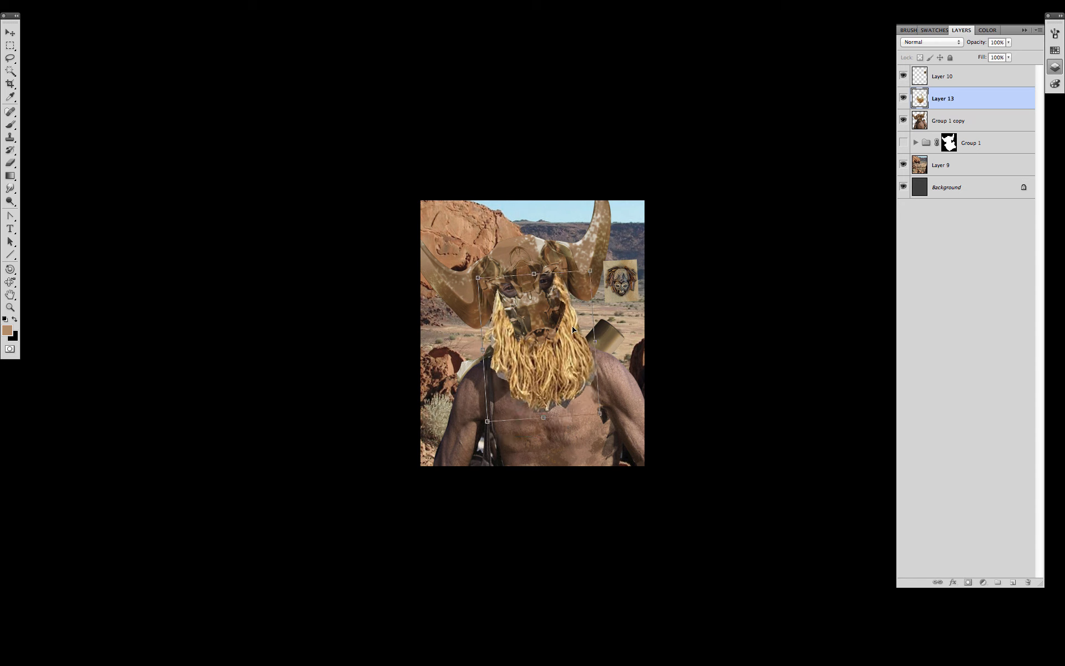
key("Return")
- Darken the beard with Curves and erase strands beside the right eye
key("e")
key("super+m")
left_click_drag(893, 169, 896, 183)
left_click(1008, 60)
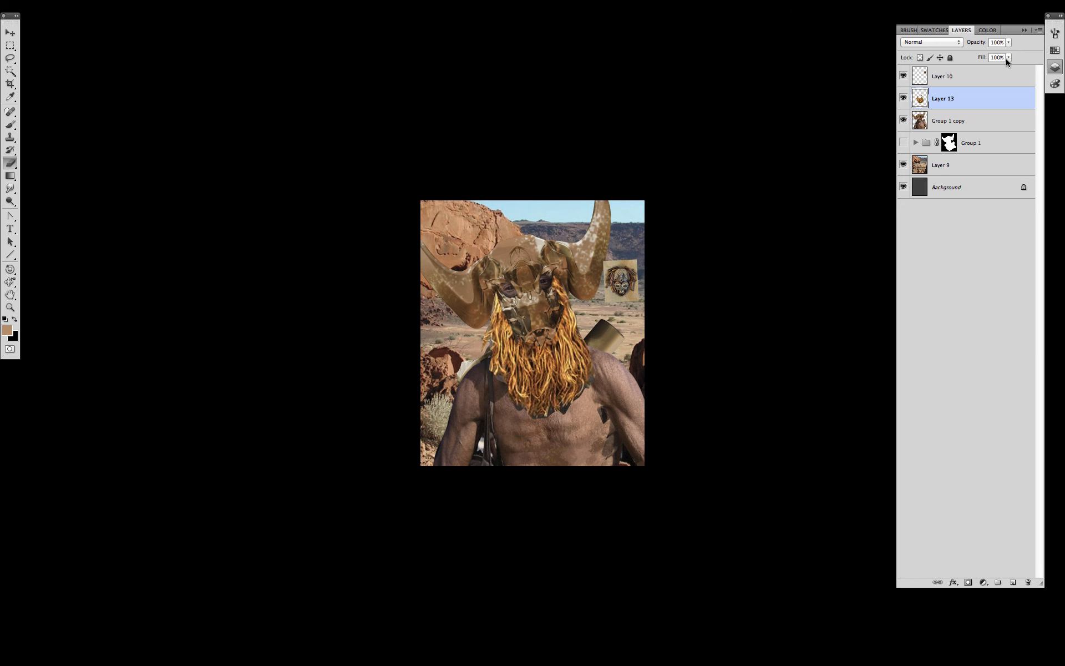
left_click_drag(558, 284, 563, 318)
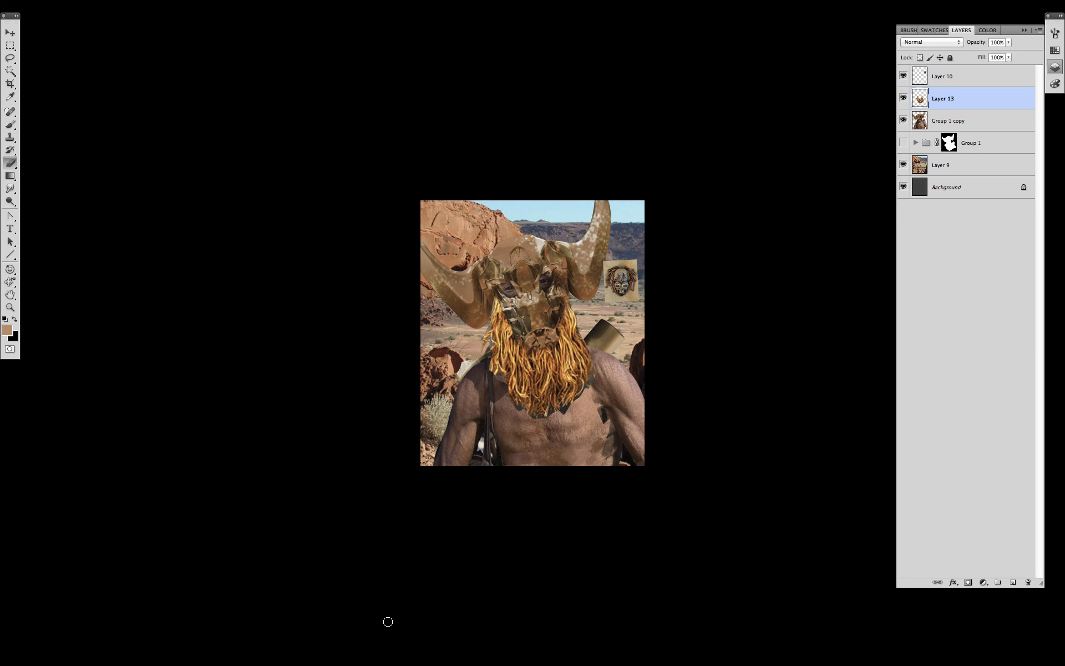
- Begin duplicating the desert background Layer 9
left_click(952, 123)
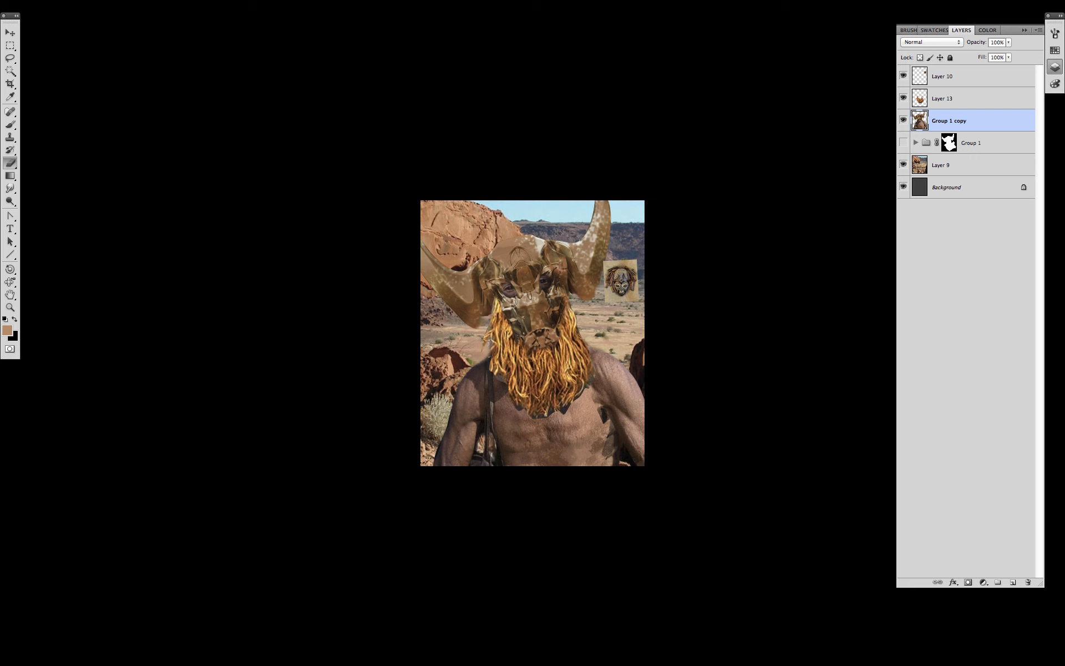
left_click(947, 168)
right_click(963, 164)
left_click(915, 193)
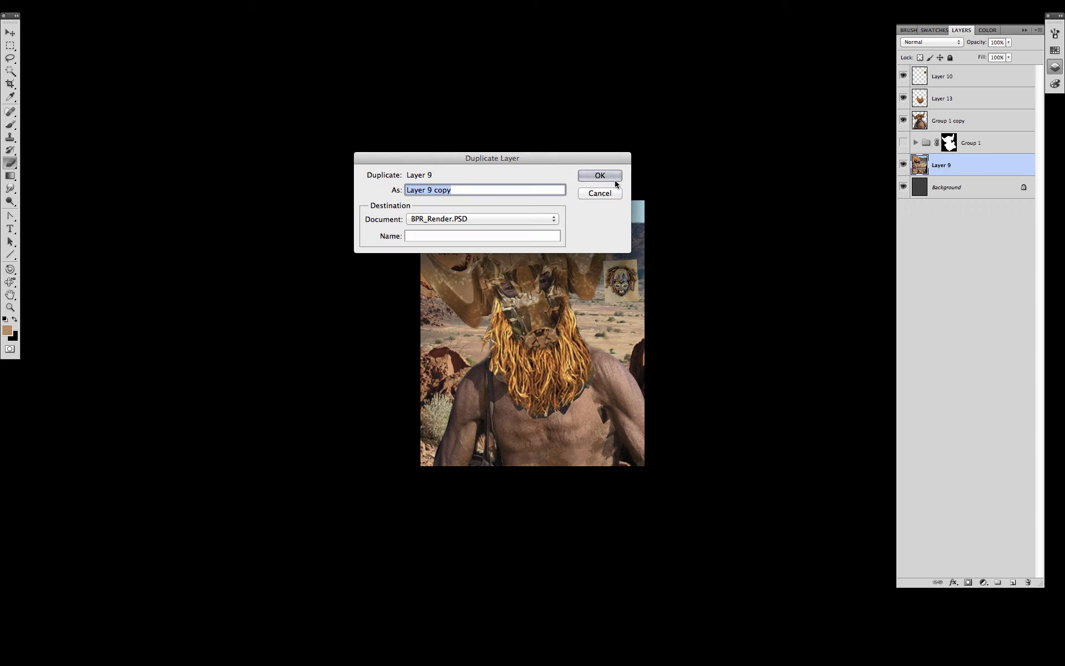
- Create Layer 9 copy and apply a Gaussian Blur of about 25 px
left_click(602, 173)
key("alt+super+f")
left_click_drag(888, 588, 900, 589)
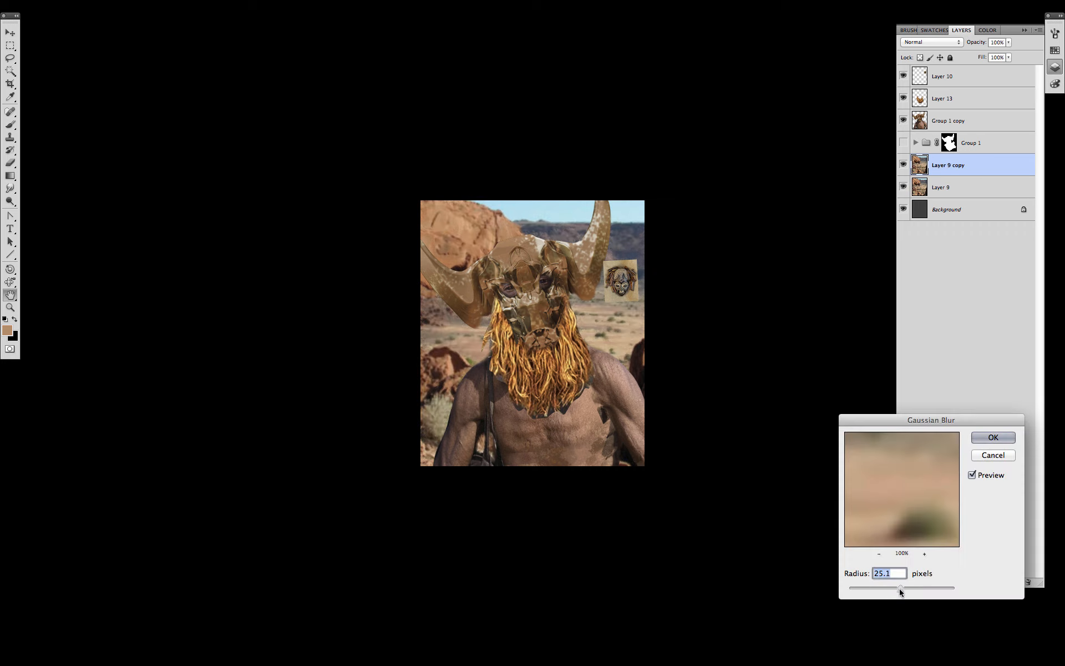
left_click(994, 438)
- Set the brush paint colour to a paler, desaturated tone
key("b")
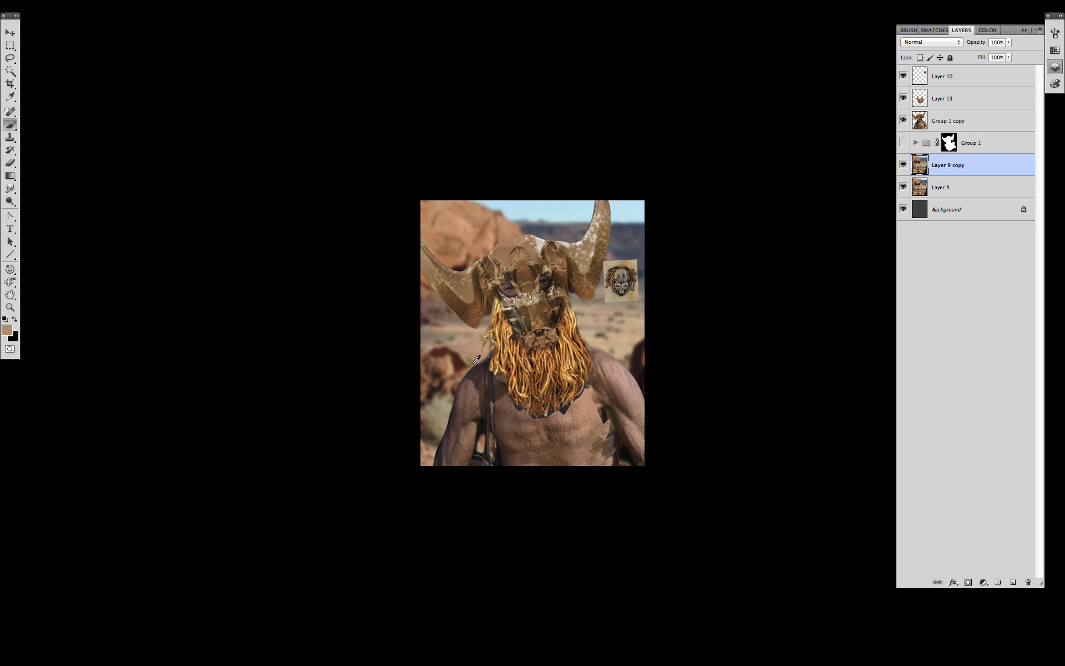
left_click(1055, 35)
left_click(1054, 83)
mouse_move(982, 59)
left_mouse_down()
mouse_move(970, 60)
mouse_move(1009, 72)
left_mouse_up()
left_click(1054, 67)
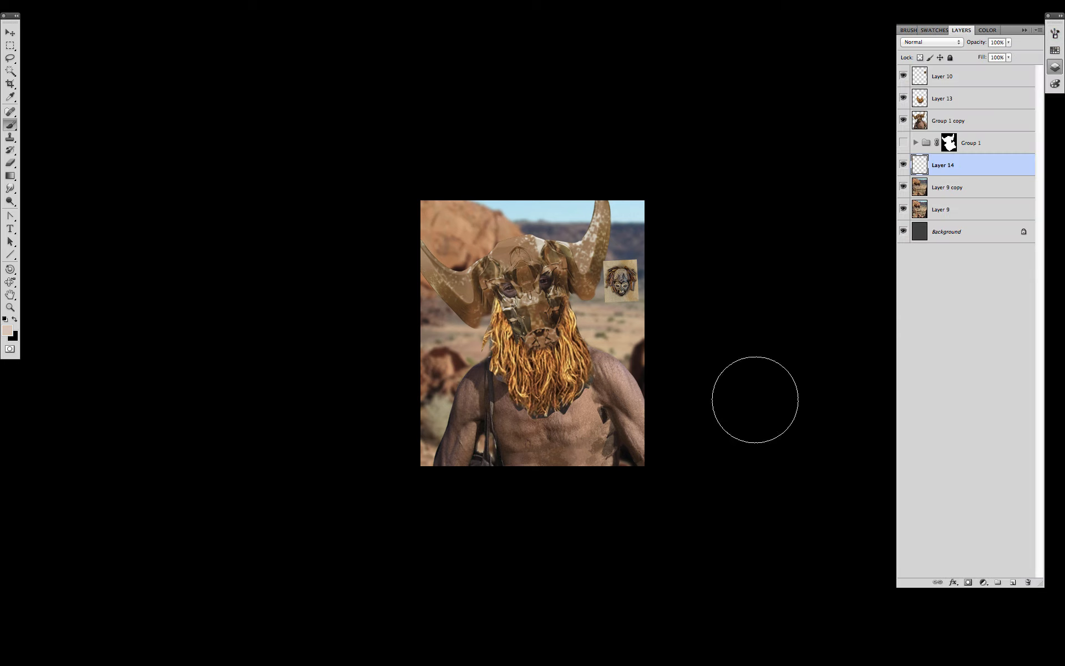
- Erase the blur with a large soft eraser to restore the sharp lower-left rocks and bush
key("e")
right_click(620, 410)
double_click(665, 442)
left_click_drag(431, 452, 516, 383)
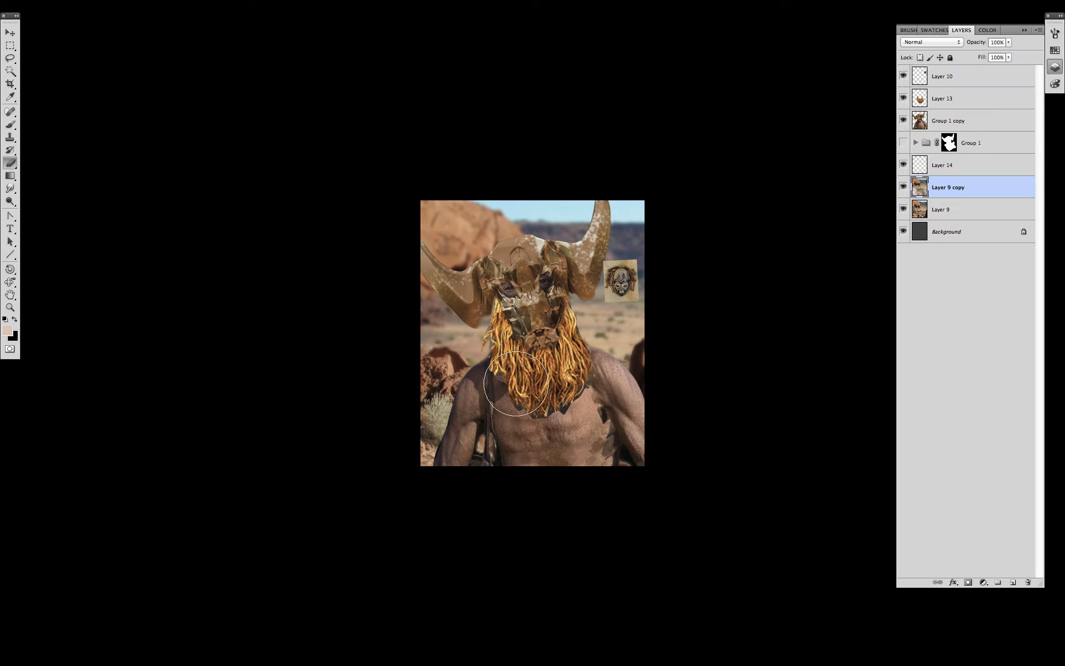
- Add new empty layers for painting over the background
key("alt+]")
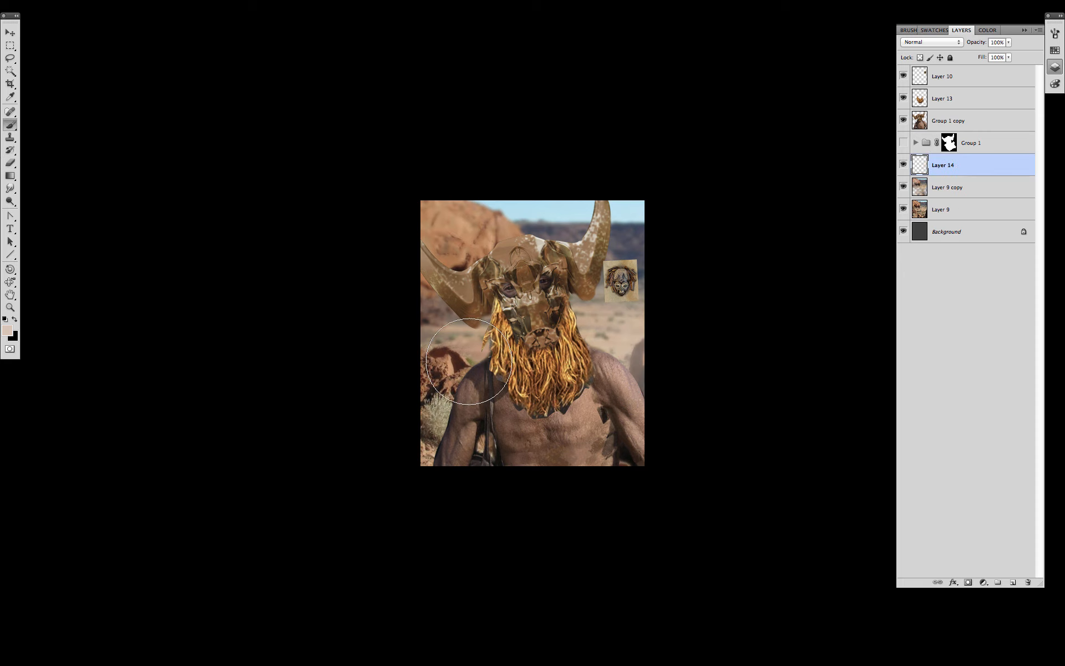
key("b")
key("ctrl+shift+alt+n")
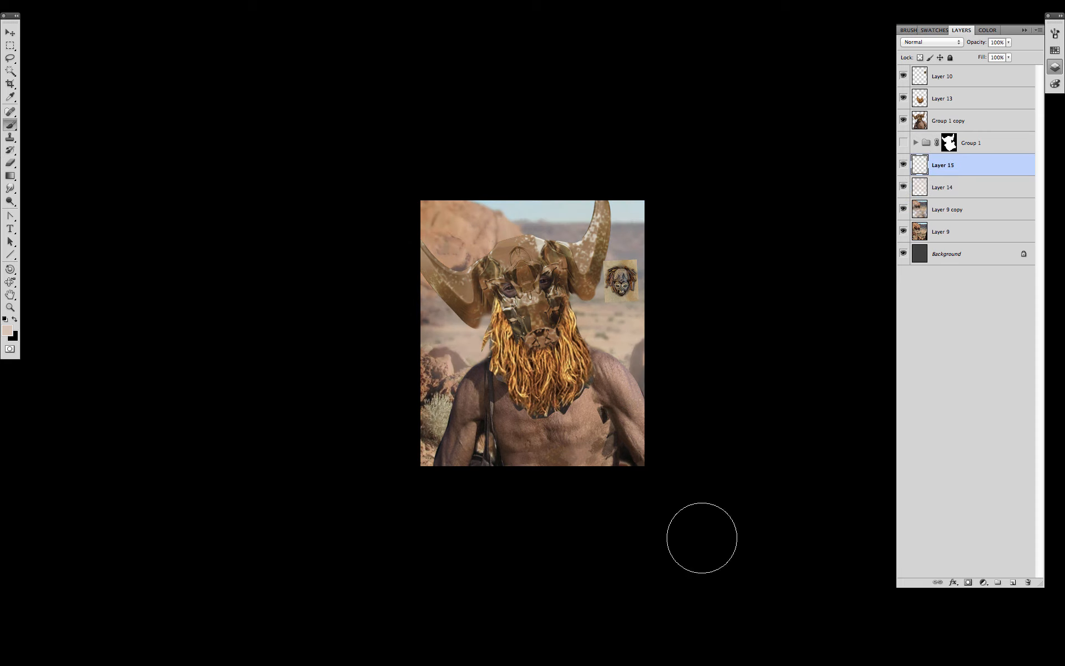
key("o")
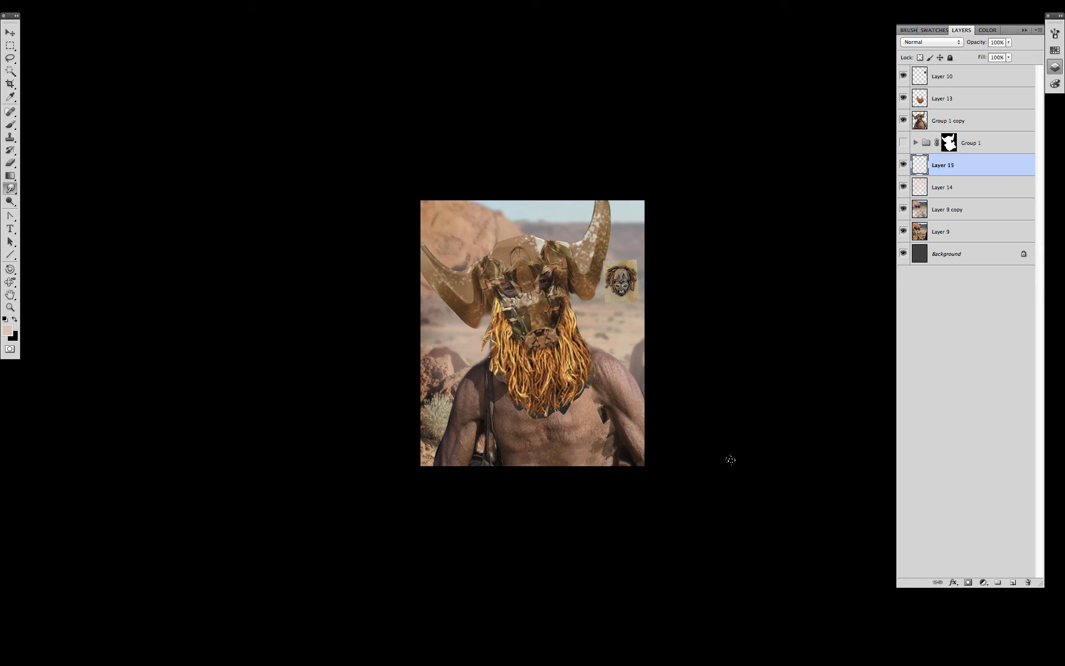
left_click(1013, 582)
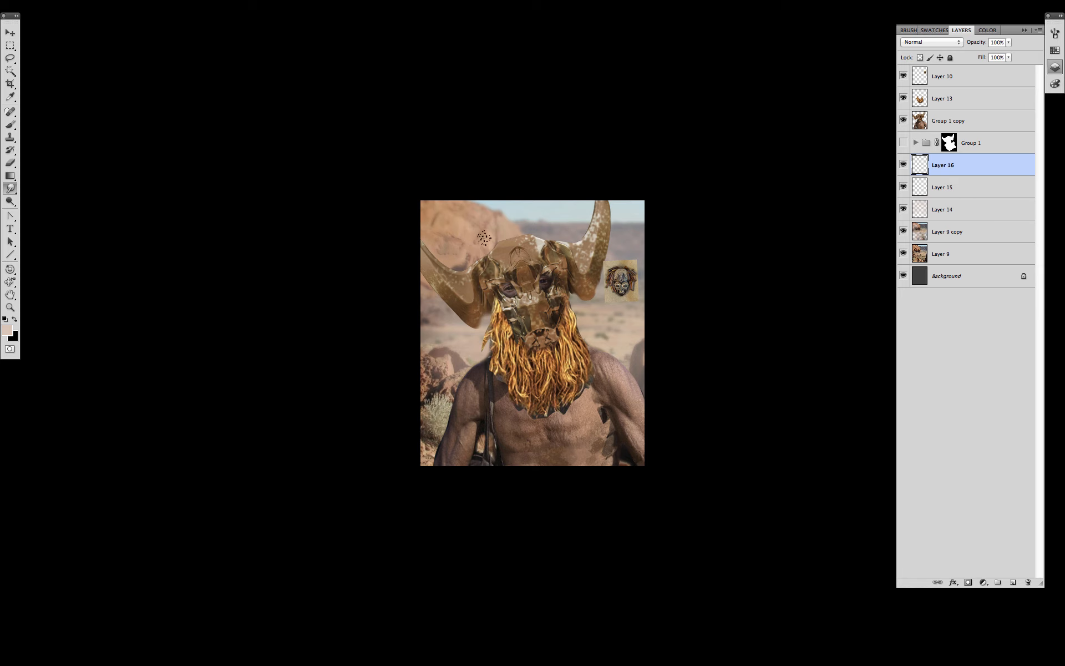
- With a custom textured brush, paint sampled rock tones across the upper left
key("b")
right_click(649, 487)
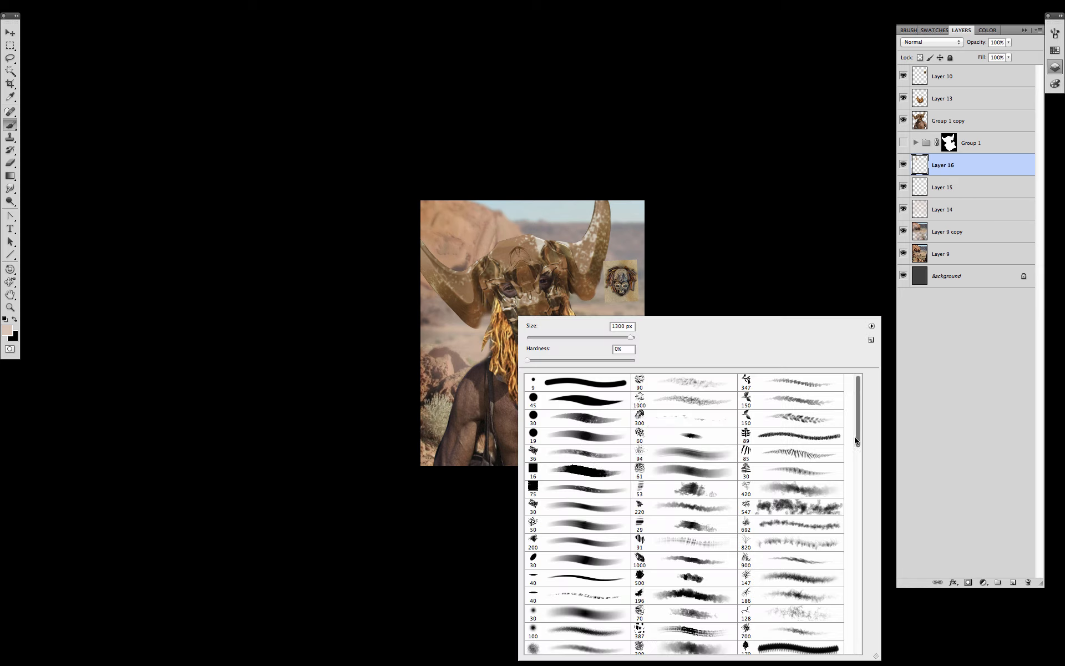
left_click_drag(858, 438, 859, 502)
double_click(791, 506)
left_click(491, 240, "alt")
left_click_drag(481, 227, 484, 253)
left_click(444, 219, "alt")
mouse_move(446, 217)
left_mouse_down()
mouse_move(424, 212)
mouse_move(618, 220)
left_mouse_up()
- Paint grey-mauve rock and sky tones around the right horn
left_click(432, 212, "alt")
left_click(497, 228, "alt")
left_click(566, 232, "alt")
left_click(532, 209, "alt")
left_click_drag(549, 232, 543, 207)
left_click_drag(647, 200, 626, 214)
left_click(622, 233, "alt")
left_click_drag(634, 227, 643, 235)
- Dab grey-mauve beside the beard and repaint the side rocks in dark and lighter tones
left_click_drag(603, 332, 623, 359)
left_click(451, 368, "alt")
mouse_move(426, 350)
left_mouse_down()
mouse_move(439, 364)
mouse_move(432, 344)
left_mouse_up()
left_click(446, 339, "alt")
mouse_move(433, 320)
left_mouse_down()
mouse_move(422, 322)
mouse_move(431, 320)
left_mouse_up()
left_click(465, 268, "alt")
left_click(456, 216, "alt")
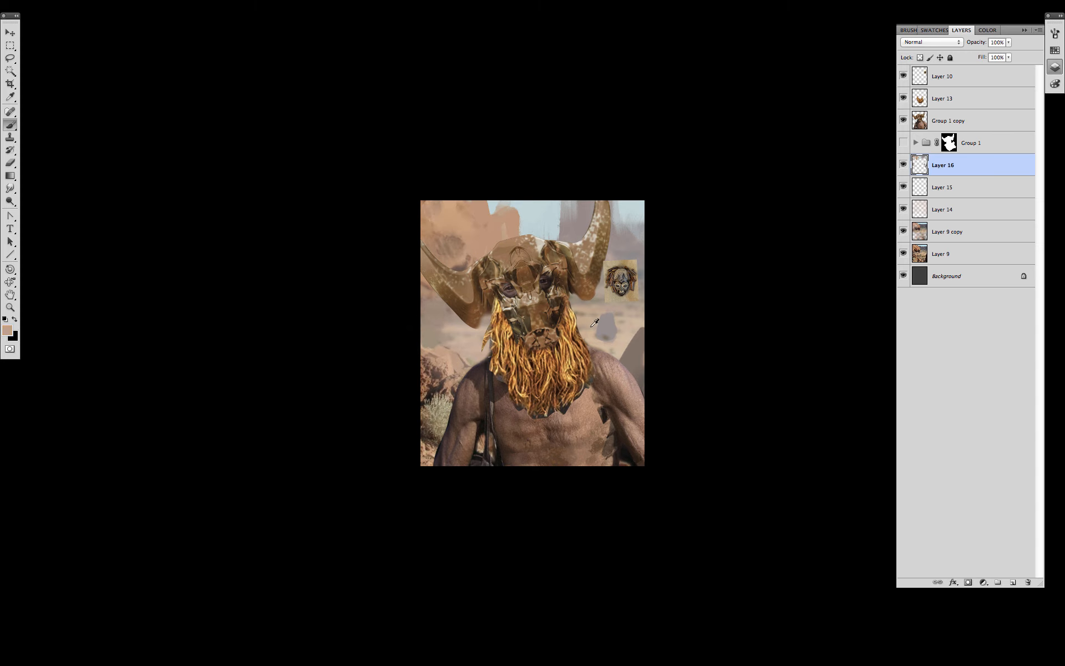
left_click(421, 375, "alt")
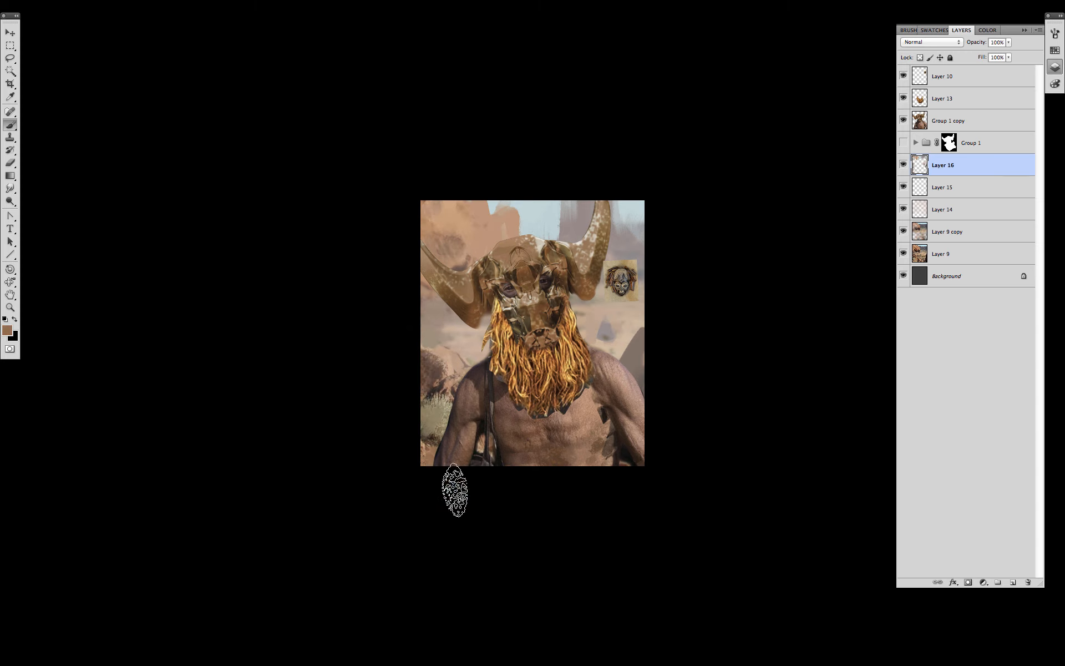
- Darken the creature on Group 1 copy with a Curves adjustment
left_click(957, 126)
key("super+m")
left_click_drag(833, 227, 843, 226)
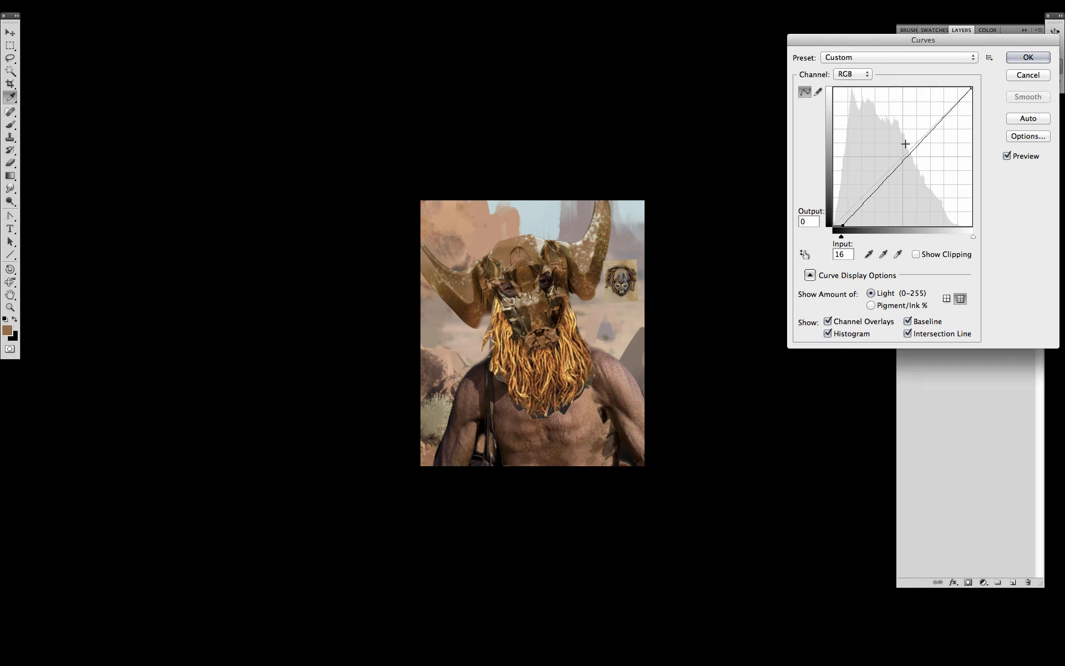
left_click_drag(901, 158, 897, 171)
left_click(1021, 61)
- Lasso the horns and nose and lower their saturation to -68
key("l")
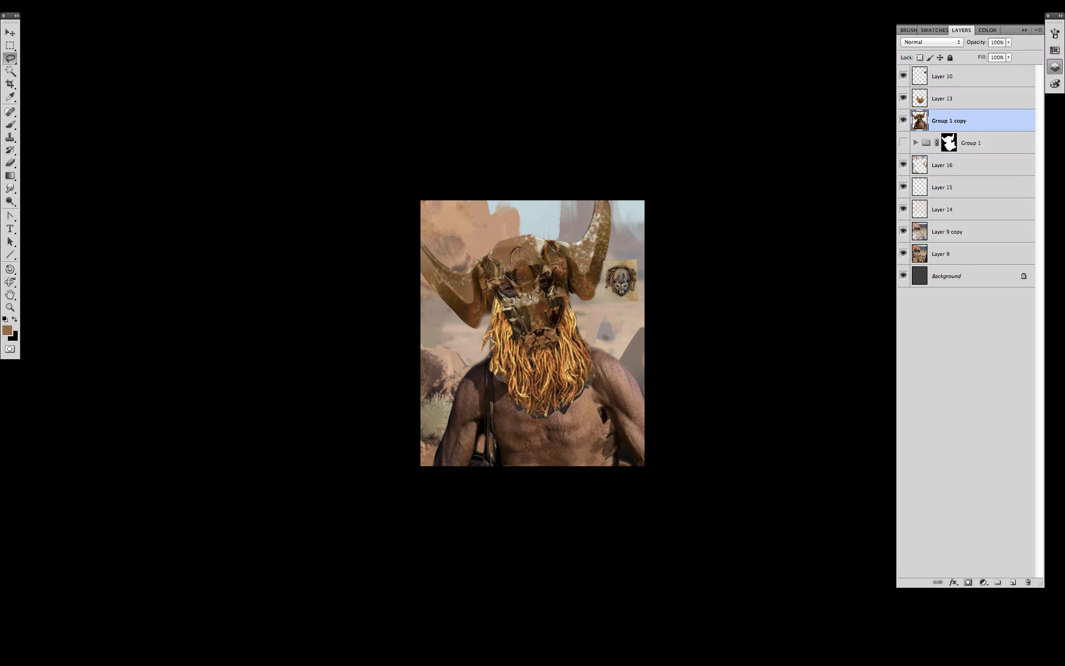
left_click_drag(549, 326, 549, 332, "shift")
mouse_move(556, 240)
left_mouse_down("shift")
mouse_move(576, 262)
mouse_move(594, 200)
mouse_move(556, 240)
left_mouse_up("shift")
mouse_move(475, 270)
left_mouse_down("shift")
mouse_move(430, 261)
mouse_move(487, 254)
left_mouse_up("shift")
key("super+u")
left_click_drag(897, 258, 859, 265)
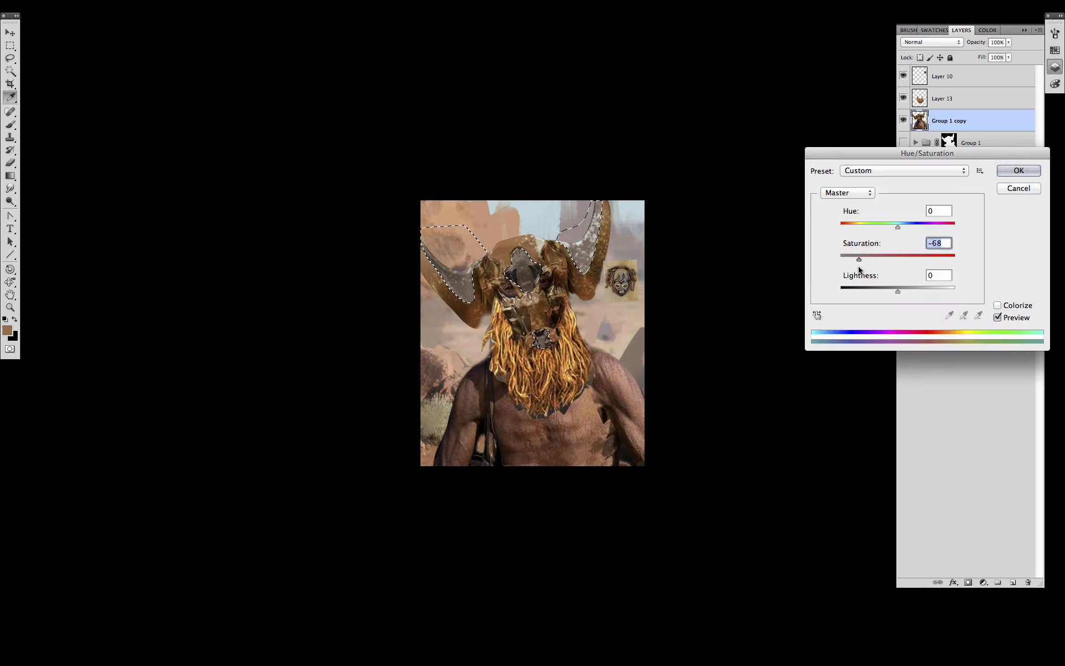
left_click(1019, 170)
- Deselect and zoom in to centre the enlarged figure
key("m")
key("super+d")
left_click_drag(584, 361, 616, 358)
left_click(616, 360, "super")
left_click_drag(609, 470, 614, 495)
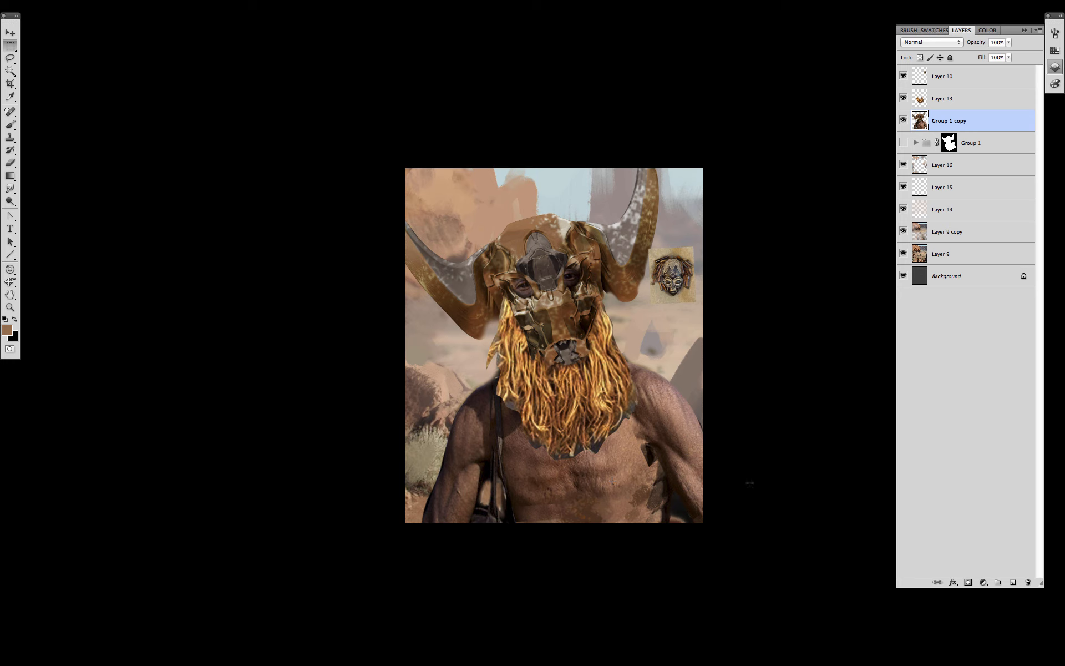
- Choose a small square brush for painting
key("b")
right_click(609, 373)
left_click_drag(949, 475, 949, 408)
left_click(774, 255)
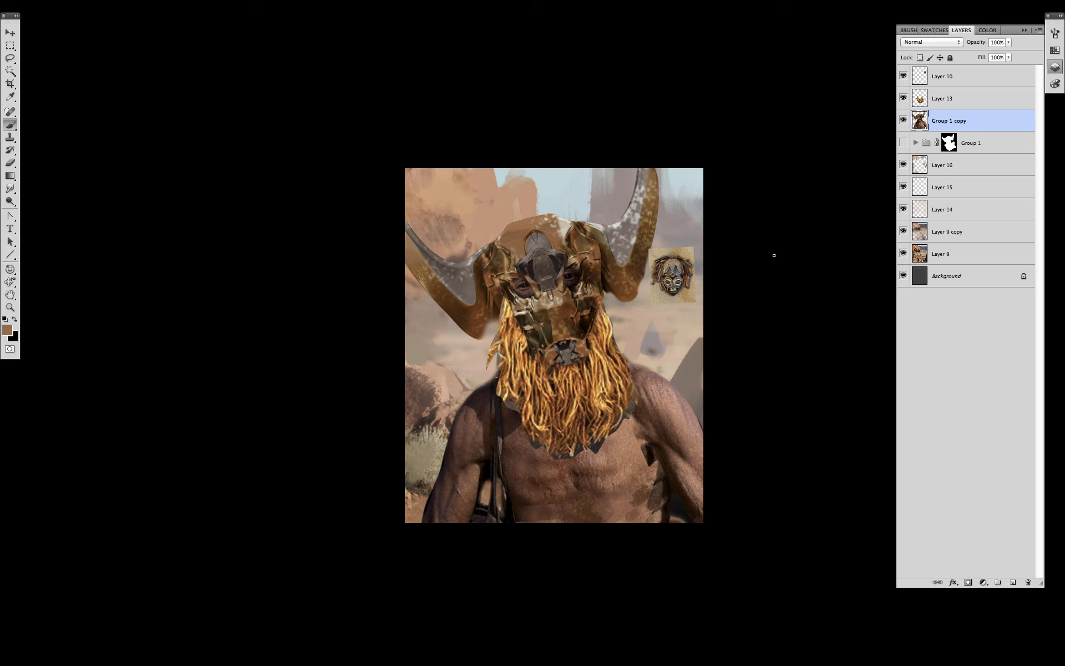
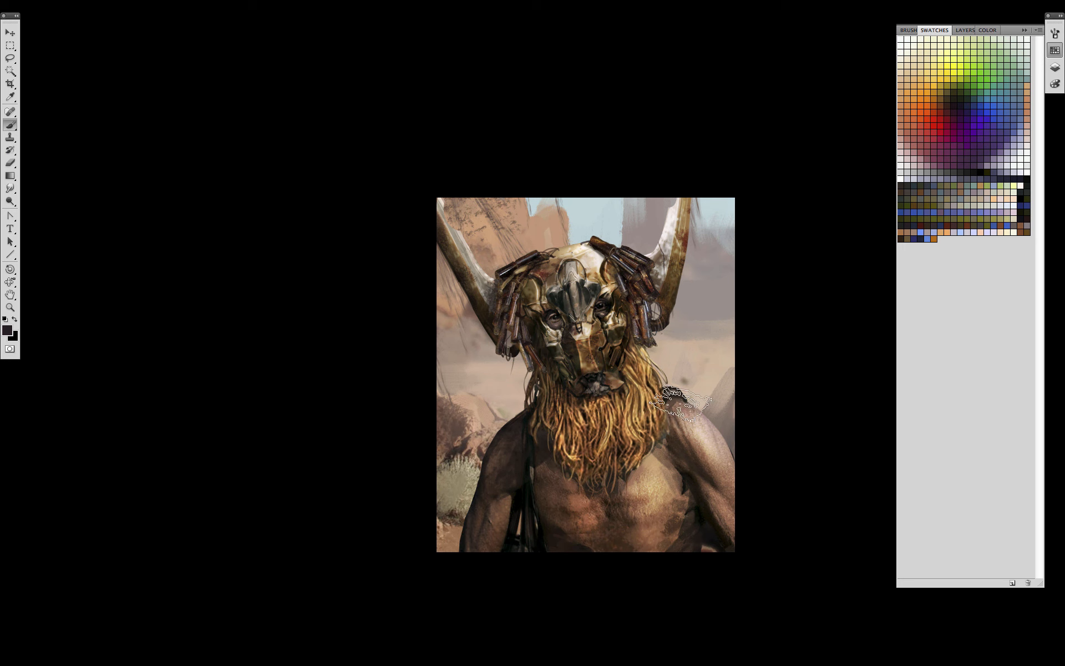
- With a round brush, paint black shading over the torso, left horn and background on Layer 24
key("F7")
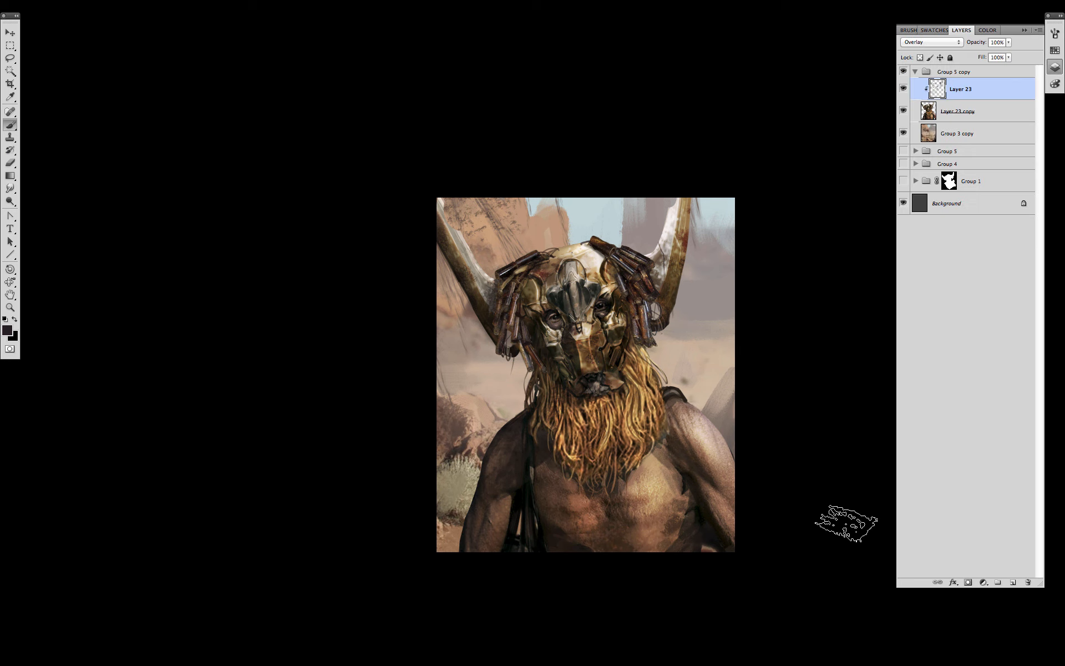
right_click(650, 435)
double_click(810, 377)
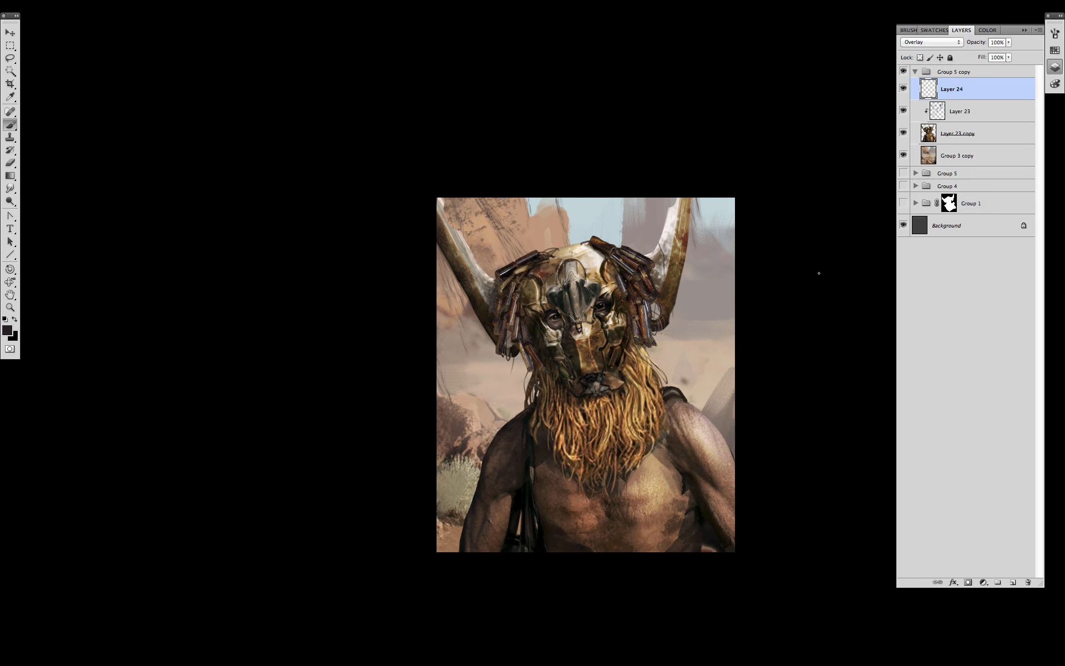
left_click(513, 512, "alt")
left_click_drag(513, 512, 513, 529)
key("bracketright")
key("bracketright")
left_click_drag(566, 497, 567, 442)
left_click_drag(737, 563, 658, 557)
left_click_drag(440, 273, 520, 385)
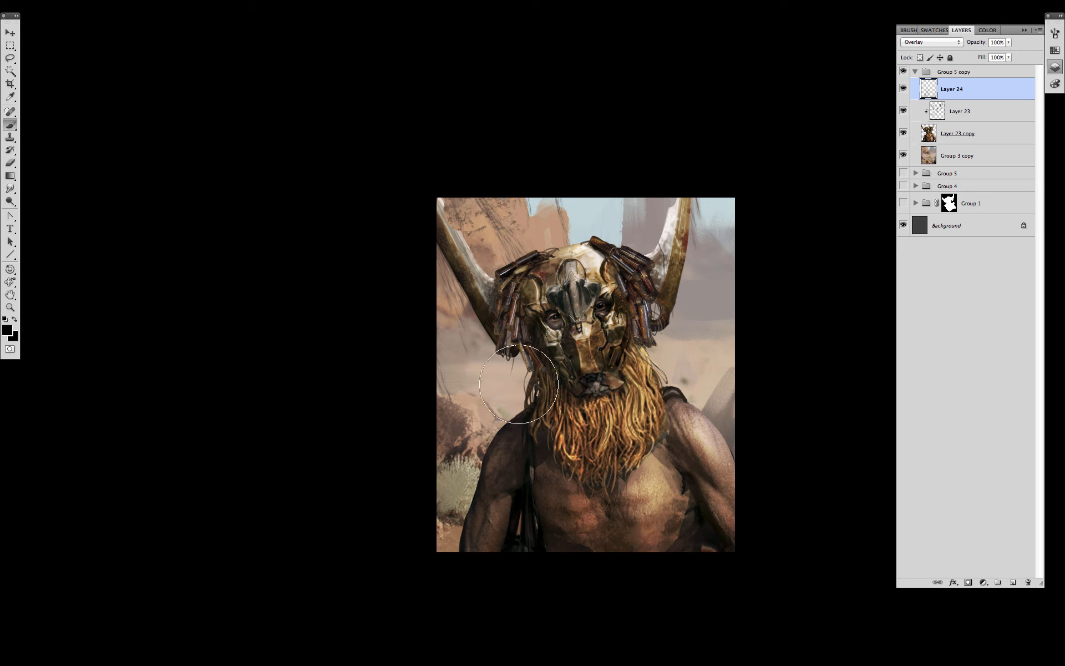
- Darken near the mask's right edge with a smaller brush and clip Layer 24 to Layer 23
key("bracketleft")
left_click_drag(648, 328, 656, 344)
key("bracketleft")
key("bracketleft")
key("bracketleft")
key("bracketleft")
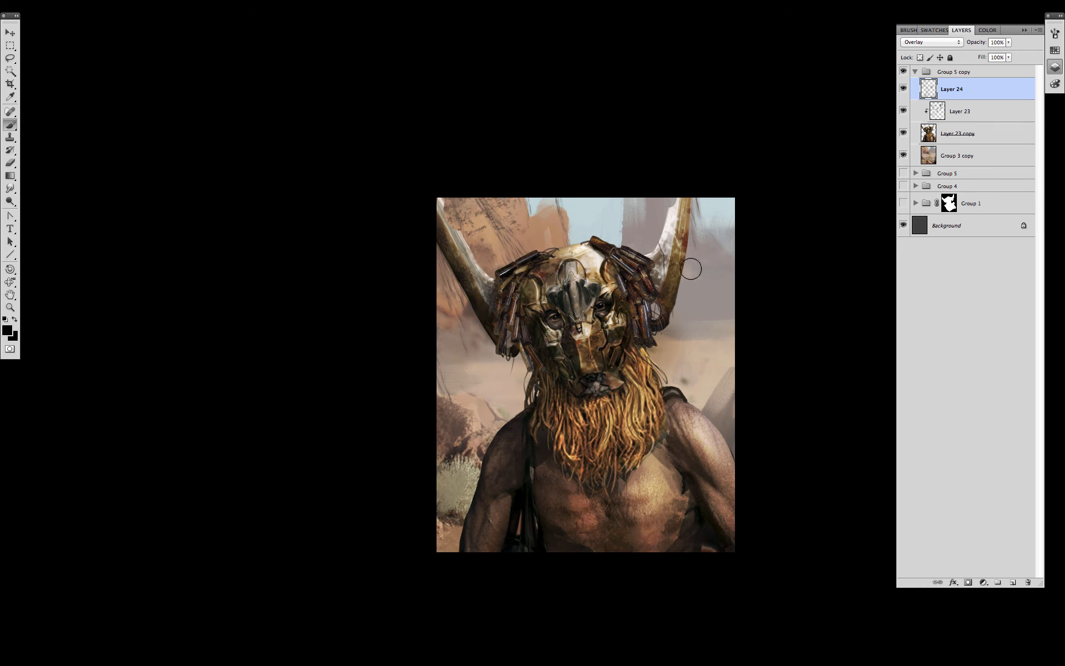
left_click(971, 101, "alt")
- Add an Overlay layer above Group 3 copy with a light blue-grey gradient haze over the background
left_click(965, 156)
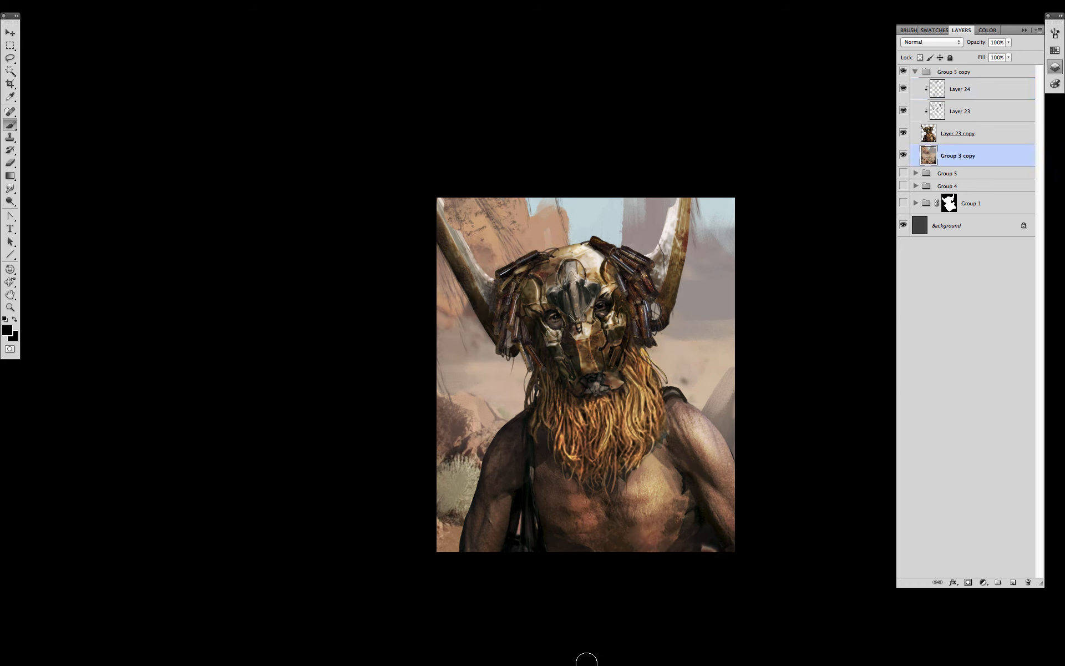
key("g")
left_click_drag(607, 587, 607, 319)
key("super+z")
left_click(582, 518, "alt")
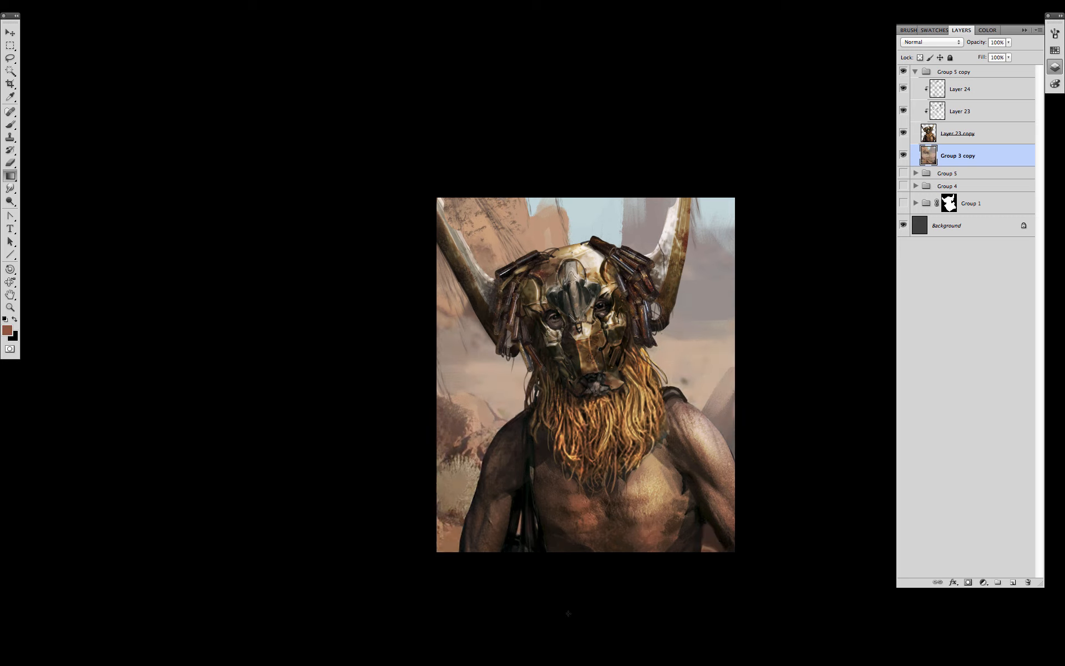
left_click(1013, 582)
left_click(957, 45)
left_click(924, 152)
left_click(526, 533, "alt")
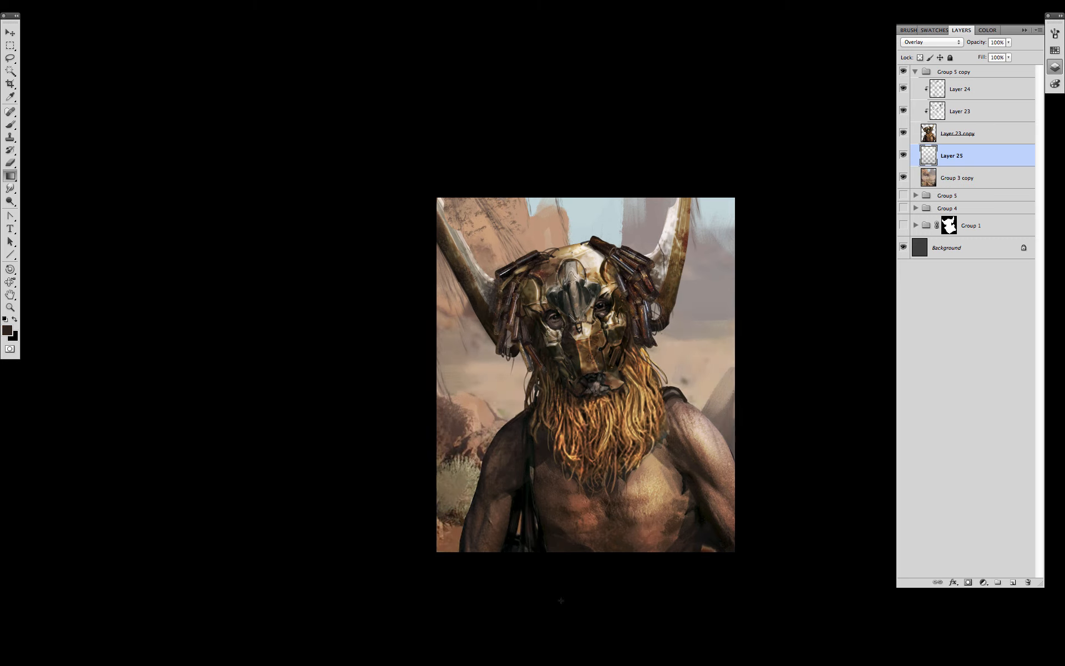
left_click(608, 211, "alt")
left_click_drag(613, 572, 615, 607)
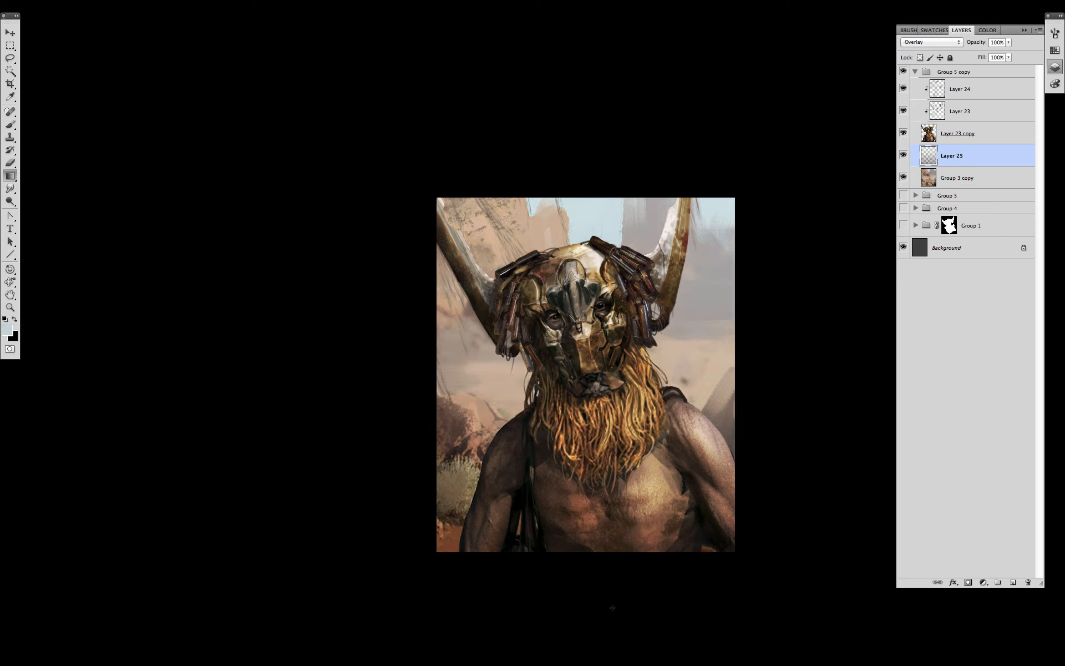
- Add another empty layer (Layer 26) and choose a brush preset for painting
left_click(1013, 582)
key("b")
right_click(573, 377)
double_click(638, 581)
left_click(594, 215, "alt")
- Paint light blue sky strokes around the head and horn, and tan strokes right of the beard
key("bracketright")
key("bracketright")
key("bracketright")
key("bracketright")
key("bracketright")
key("bracketright")
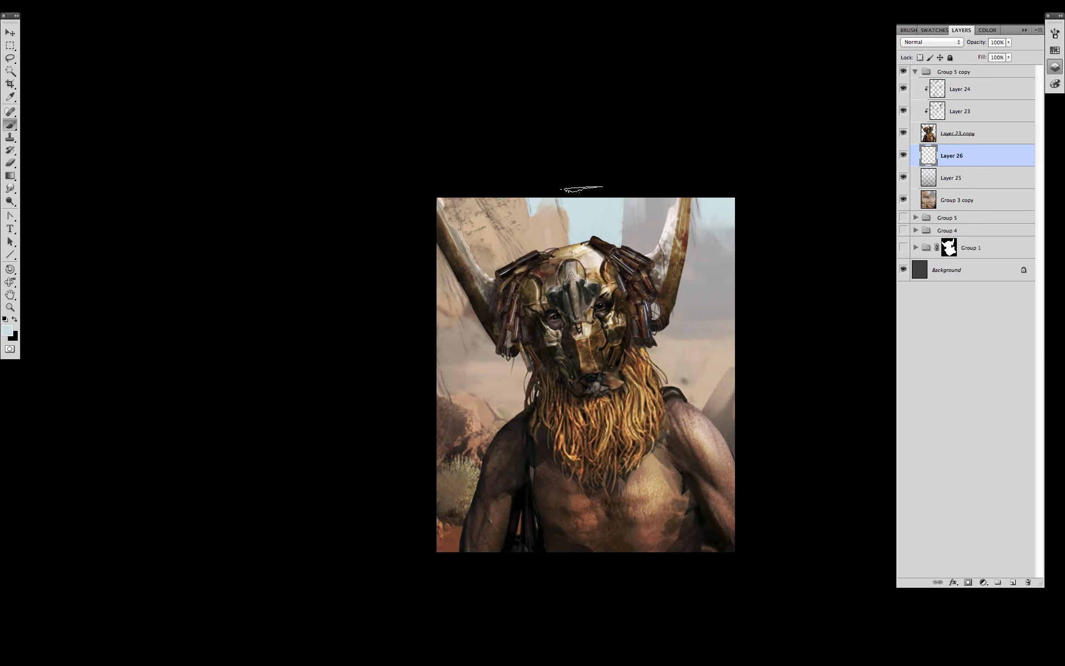
left_click_drag(584, 189, 582, 247)
left_click_drag(542, 175, 545, 213)
left_click_drag(714, 192, 711, 275)
left_click(688, 358, "alt")
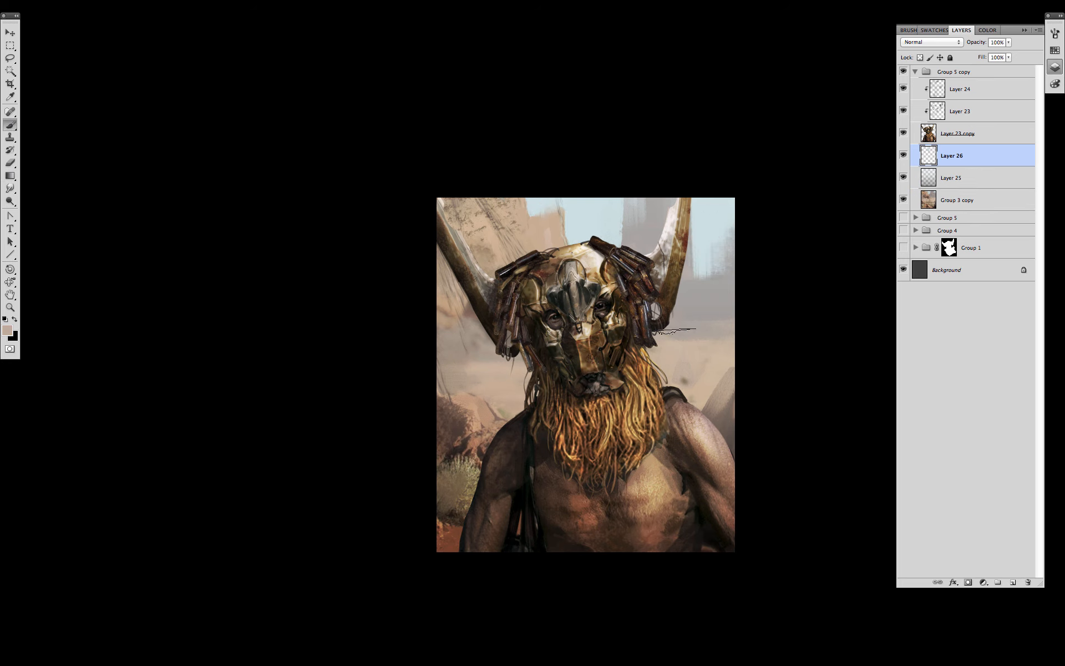
mouse_move(677, 333)
left_mouse_down()
mouse_move(684, 403)
mouse_move(682, 371)
left_mouse_up()
left_click(688, 296, "alt")
left_click_drag(732, 404, 732, 425)
left_click(470, 408, "alt")
- Lasso the rocks left of the shoulder, fill them with tan, then deselect
key("l")
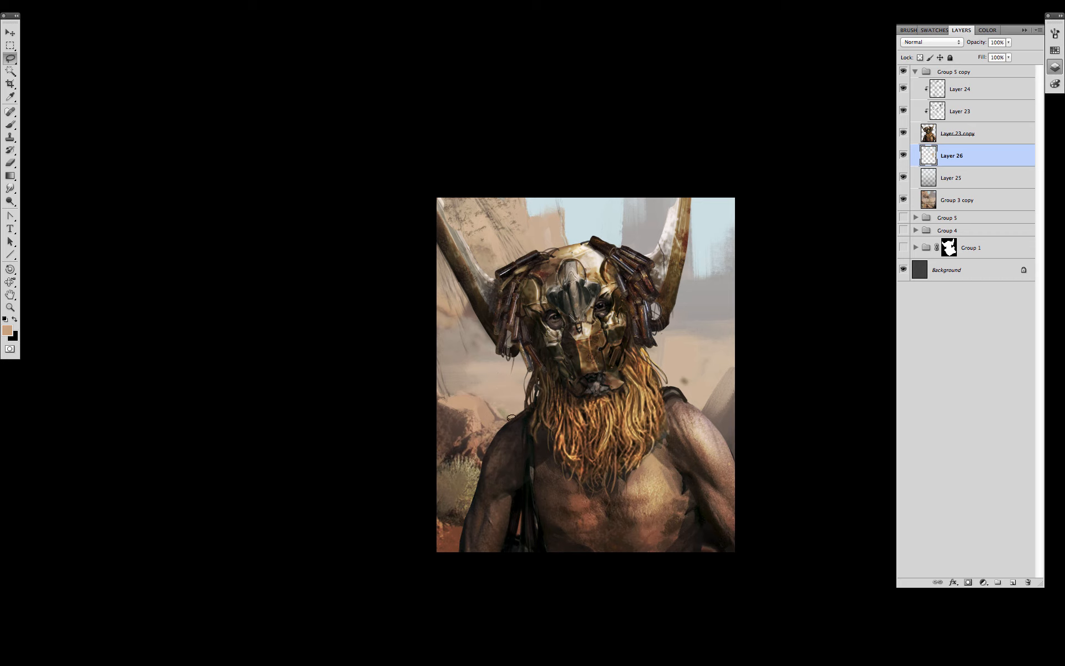
mouse_move(513, 424)
left_mouse_down()
mouse_move(409, 404)
mouse_move(514, 495)
left_mouse_up()
key("v")
key("b")
mouse_move(482, 405)
left_mouse_down()
mouse_move(465, 394)
mouse_move(526, 442)
left_mouse_up()
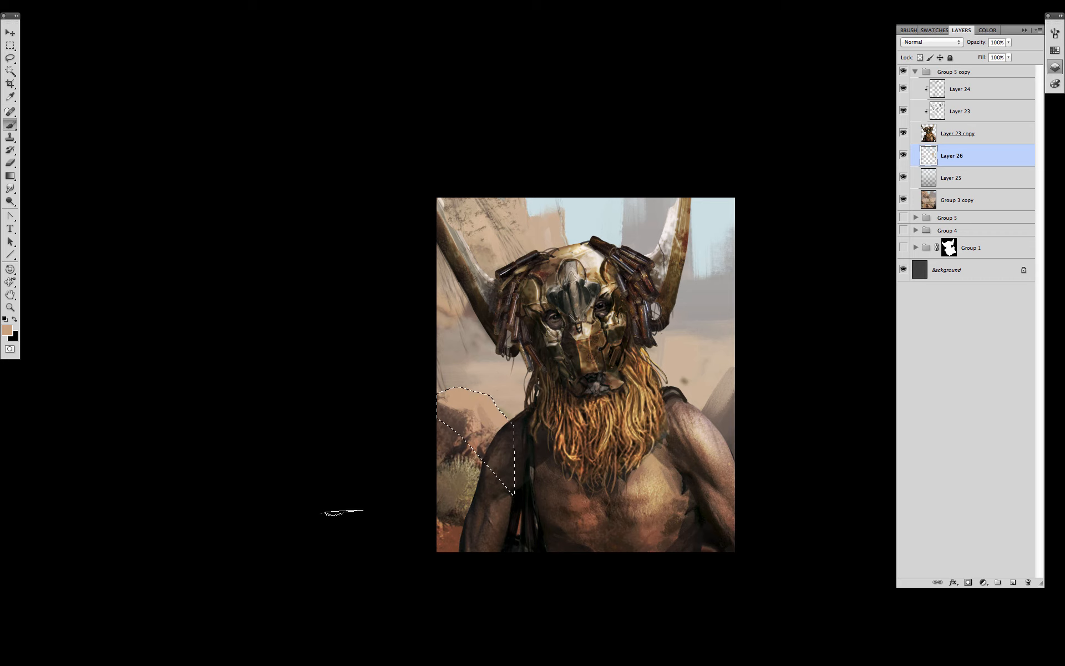
key("m")
left_click(544, 632)
key("b")
- Paint over the cliff texture left of the head and horn, and add light patches left of the figure
left_click(489, 245, "alt")
left_click_drag(488, 237, 508, 177)
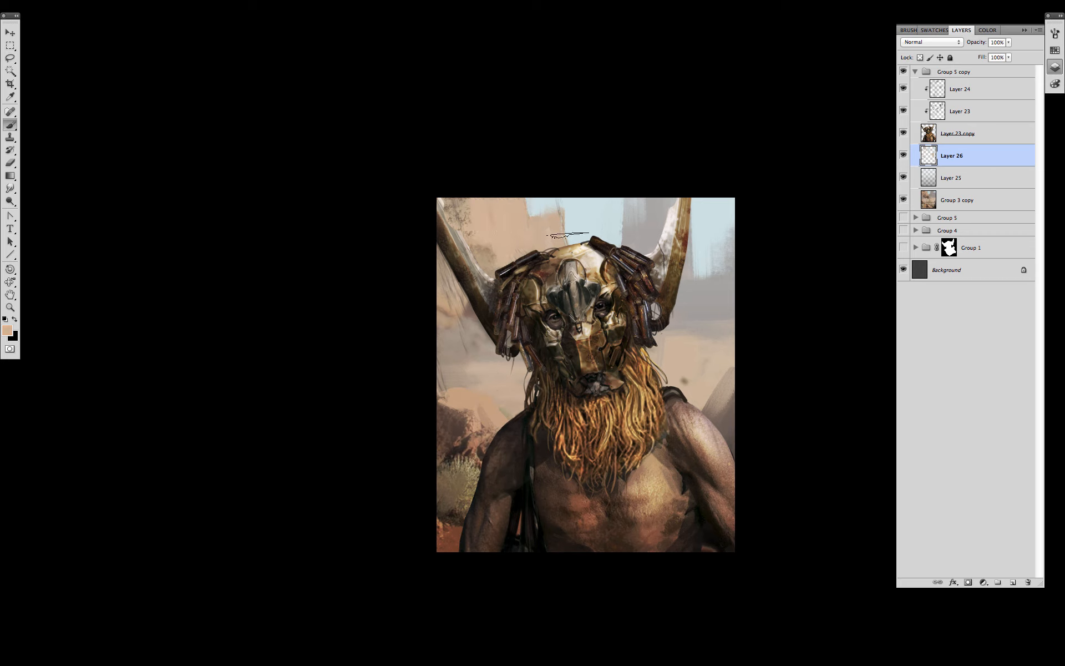
left_click(467, 348, "alt")
left_click(467, 348, "alt")
mouse_move(445, 315)
left_mouse_down()
mouse_move(448, 414)
mouse_move(444, 297)
left_mouse_up()
left_click(487, 234, "alt")
mouse_move(478, 243)
left_mouse_down()
mouse_move(481, 347)
mouse_move(477, 388)
mouse_move(467, 391)
left_mouse_up()
left_click(490, 358, "alt")
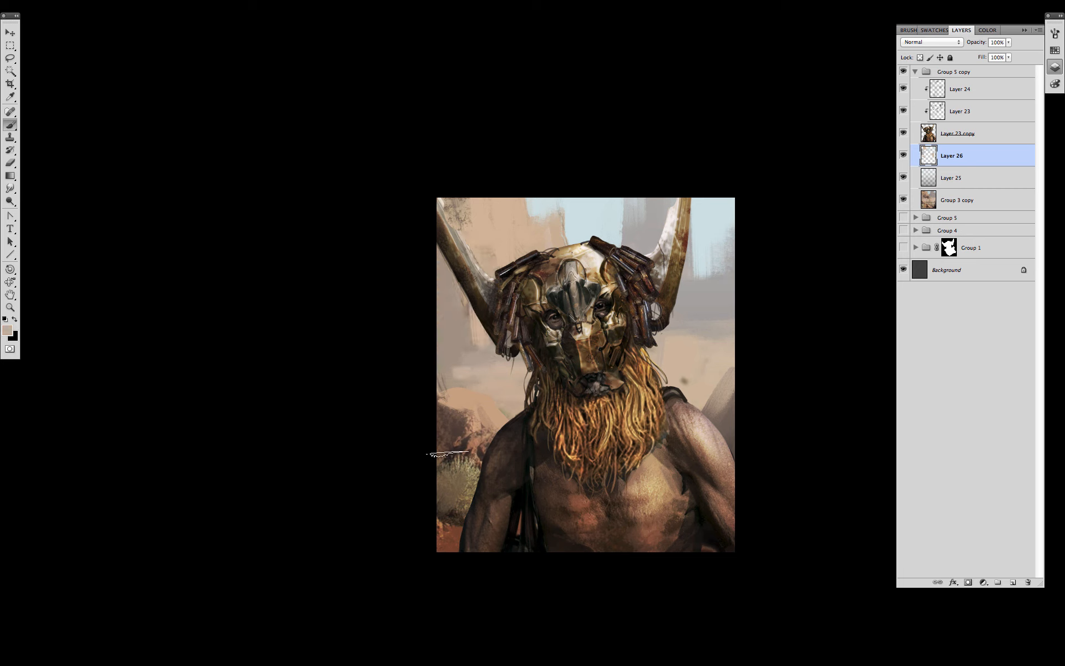
left_click(671, 357, "alt")
left_click_drag(665, 354, 549, 399)
left_click(716, 388, "alt")
- Back on Layer 26, cover the speckles beside the left horn with tan and darker tones
key("alt+bracketright")
key("e")
left_click(969, 160)
key("b")
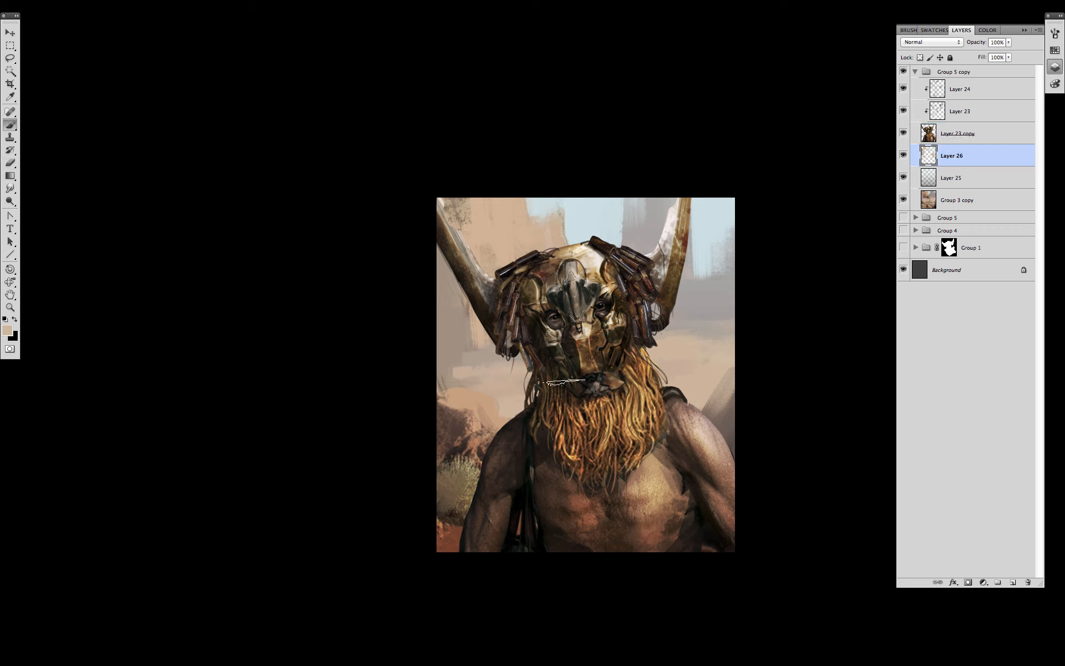
left_click_drag(474, 244, 477, 351)
left_click(456, 209, "alt")
left_click_drag(449, 285, 456, 319)
left_click_drag(453, 210, 472, 230)
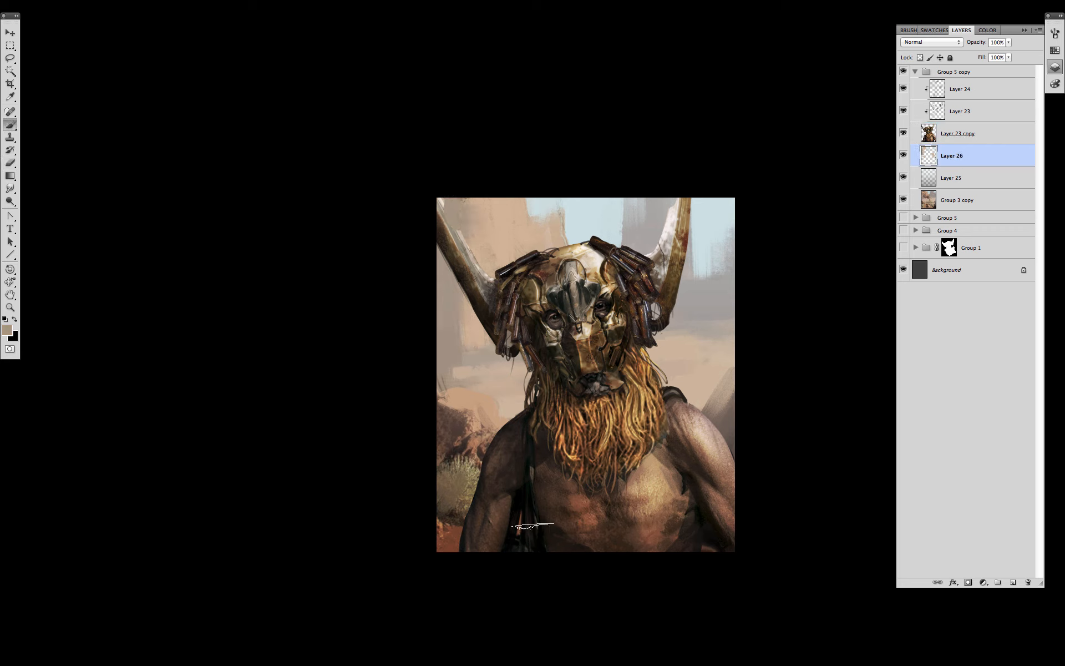
- Touch up both rock edges with tan and dab olive onto the bush
left_click(475, 546, "alt")
left_click(470, 402, "alt")
left_click_drag(463, 411, 448, 412)
left_click(507, 404, "alt")
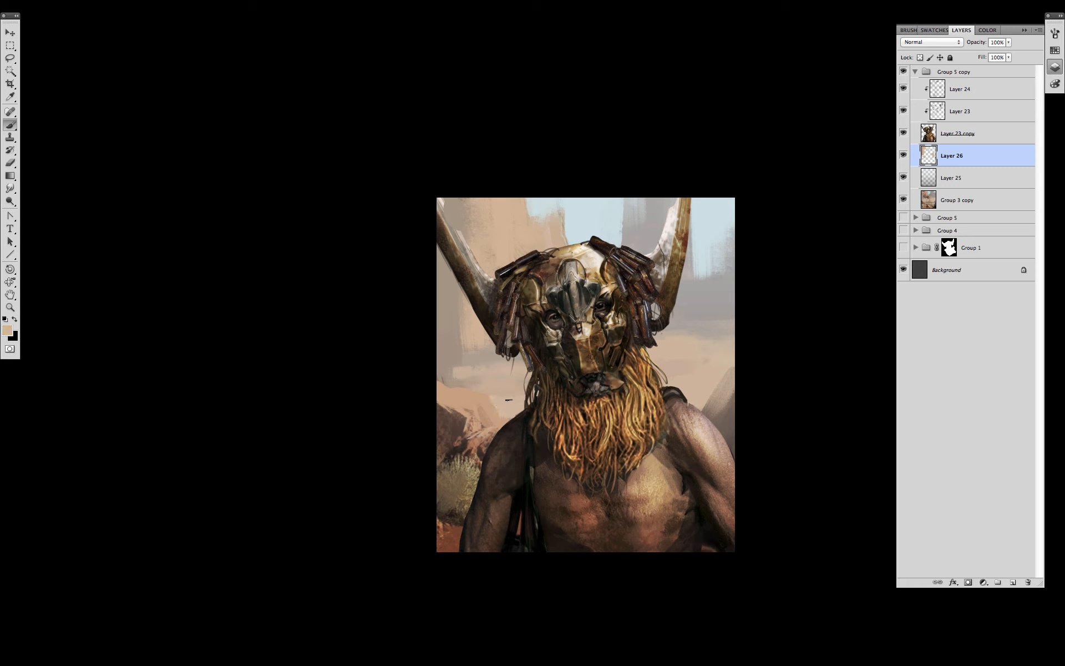
key("bracketleft")
key("bracketleft")
key("bracketleft")
key("bracketleft")
key("bracketleft")
left_click_drag(702, 406, 743, 363)
left_click(467, 478, "alt")
key("bracketleft")
key("bracketleft")
mouse_move(467, 486)
left_mouse_down()
mouse_move(465, 473)
mouse_move(457, 479)
left_mouse_up()
- Warm the ground with orange at lower left, lower right and between arm and torso
left_click(445, 534, "alt")
key("bracketright")
key("bracketright")
key("bracketright")
key("bracketright")
left_click_drag(451, 532, 449, 550)
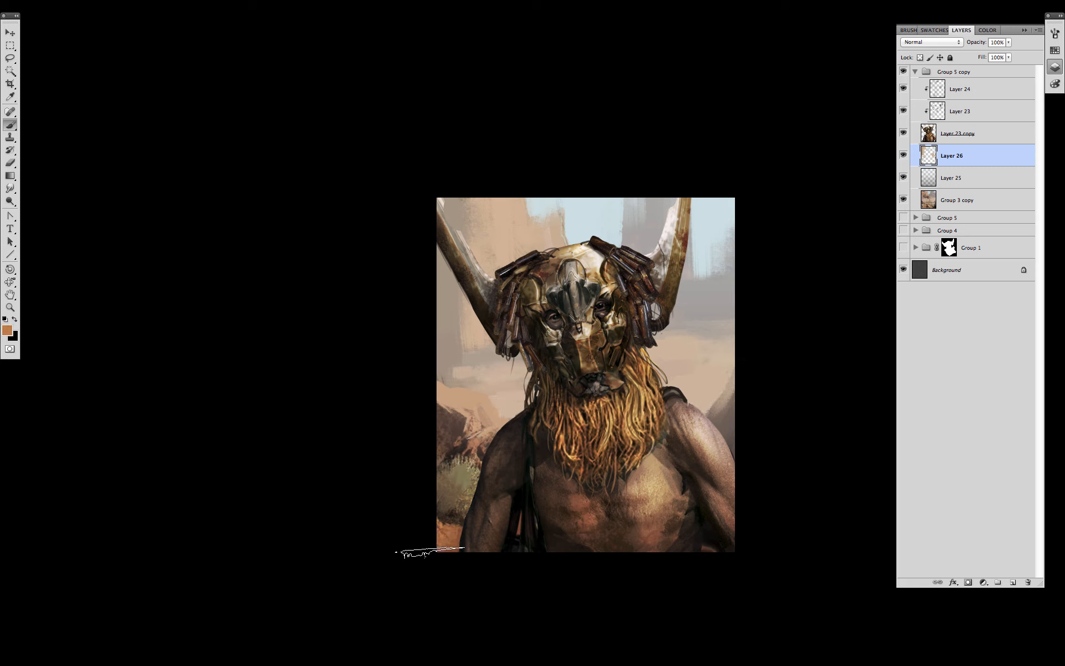
left_click_drag(694, 528, 687, 549)
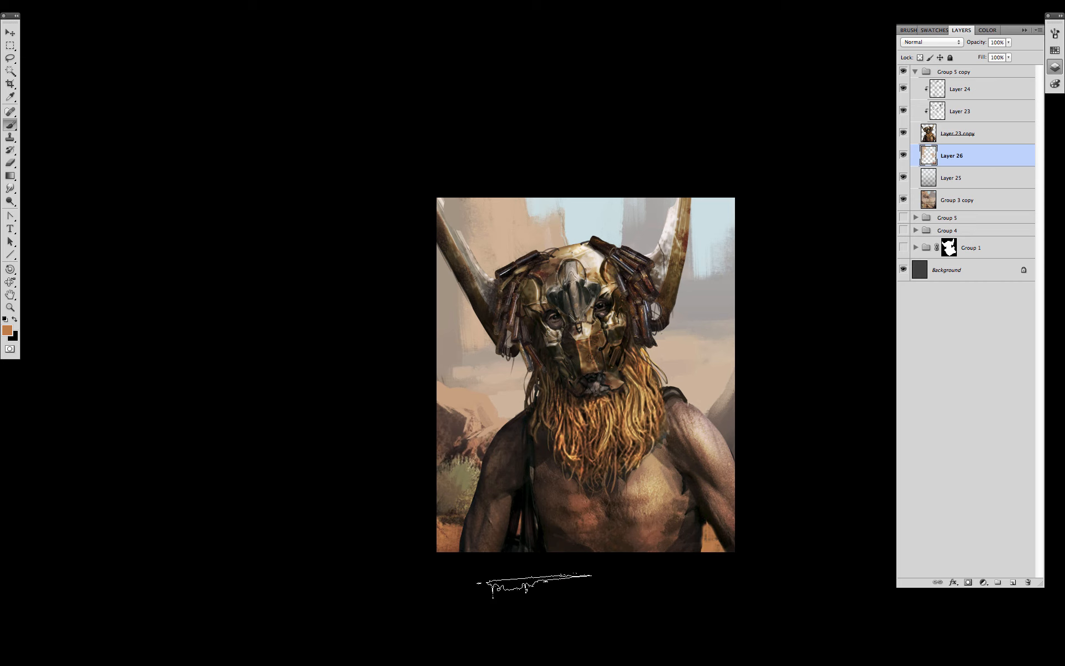
left_click_drag(541, 549, 557, 513)
key("bracketleft")
key("bracketleft")
key("bracketleft")
key("bracketleft")
left_click(493, 438, "alt")
left_click(957, 134)
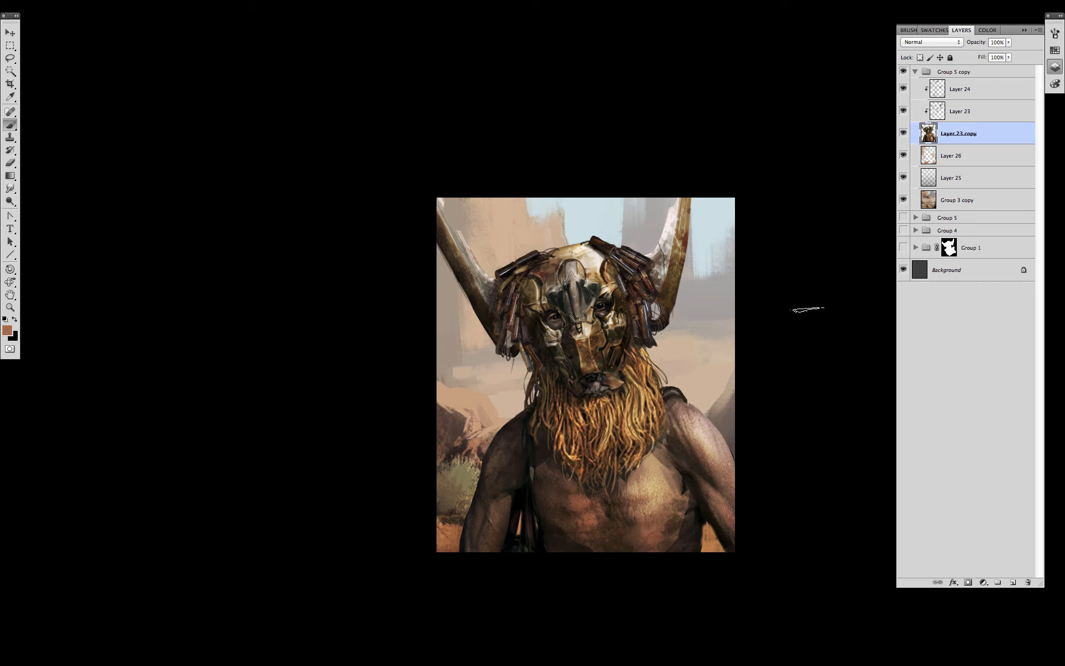
- Flip the whole Group 5 copy horizontally, after cancelling an accidental vertical flip
left_click(954, 72)
key("super+t")
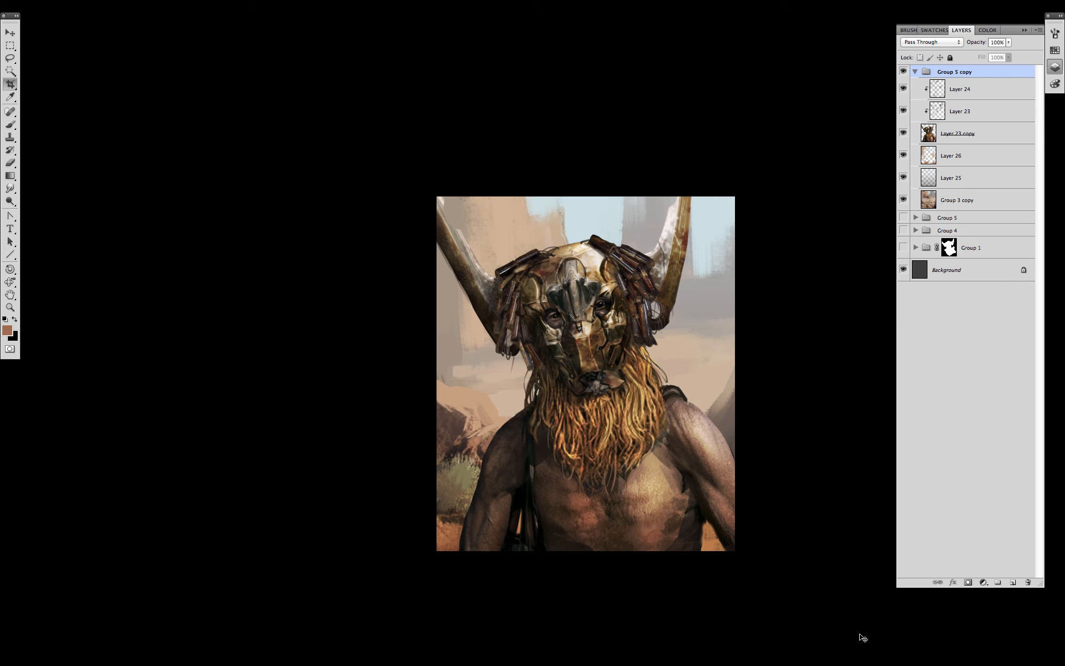
right_click(656, 424)
left_click(705, 579)
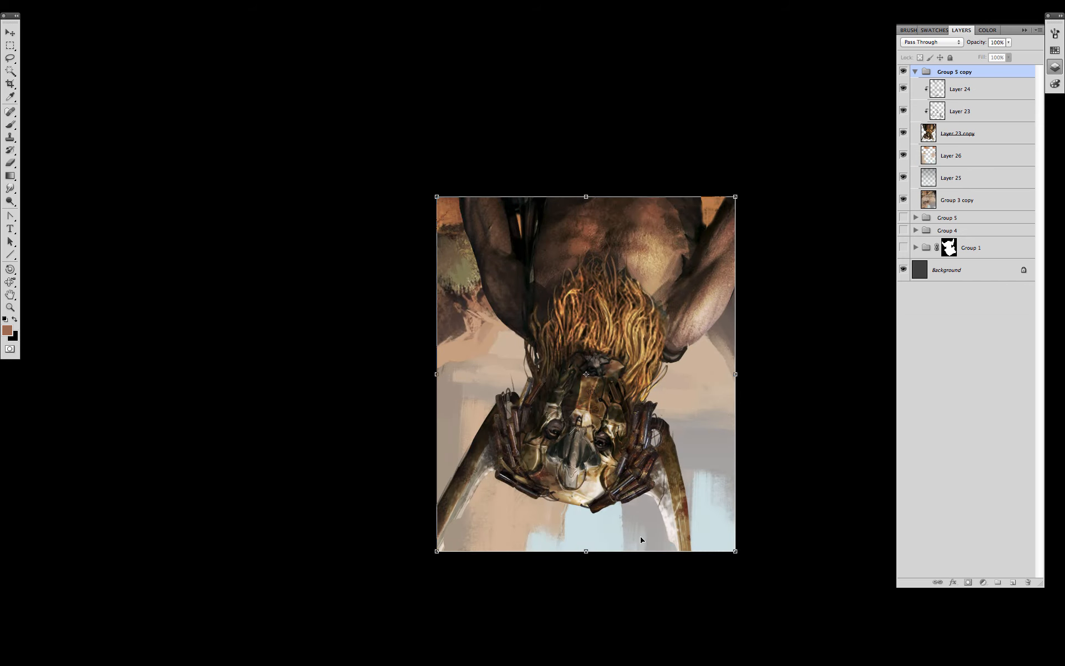
key("Escape")
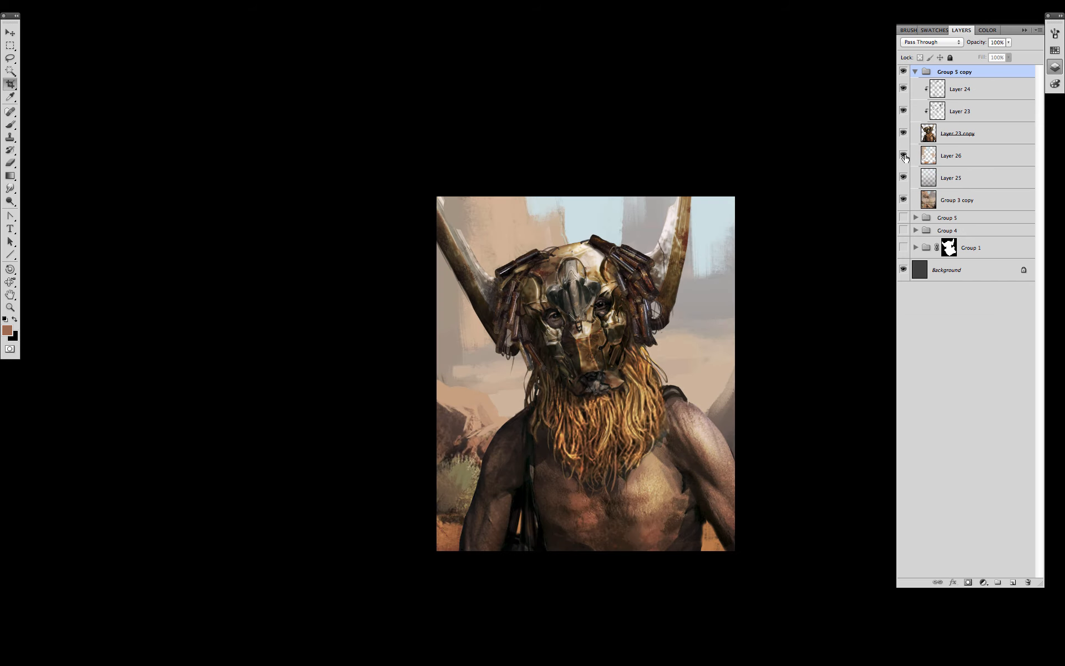
key("super+t")
right_click(658, 476)
left_click(715, 618)
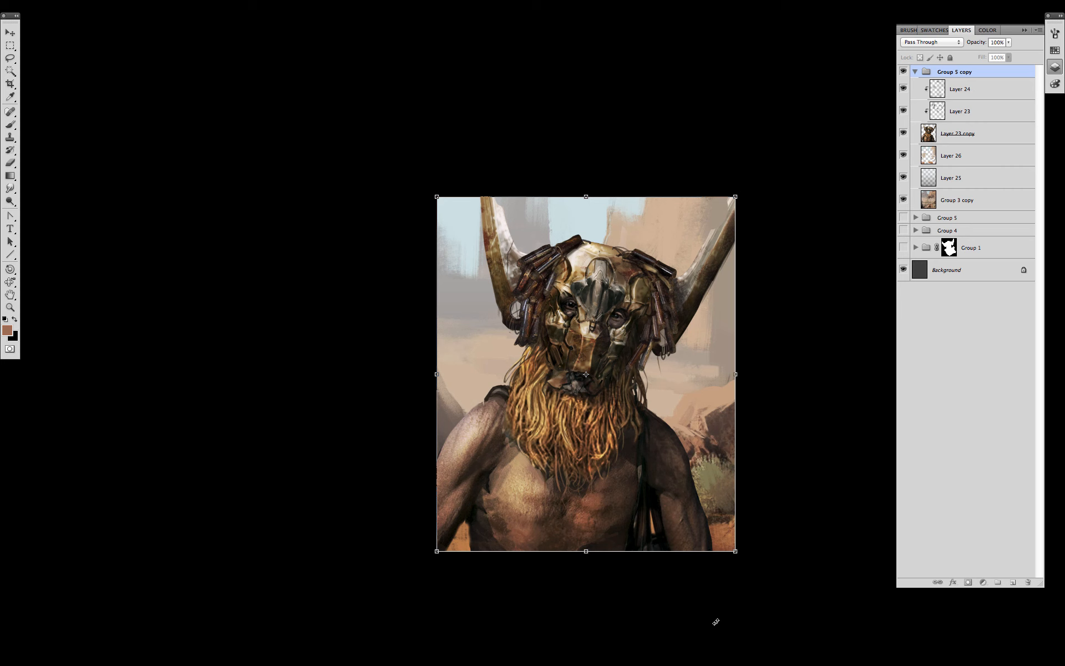
key("Return")
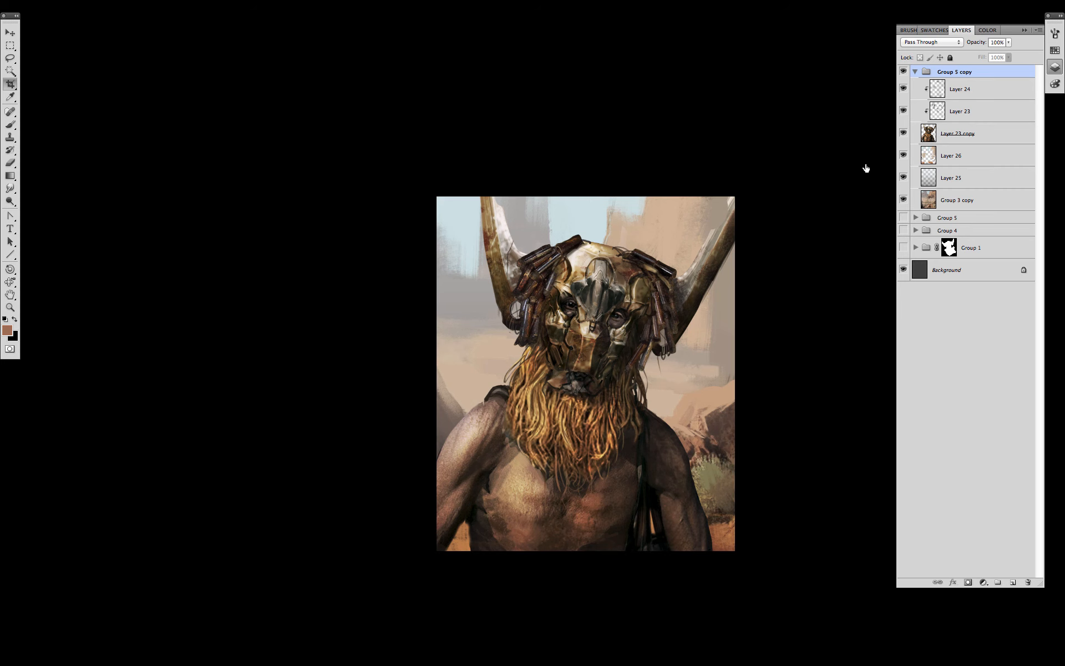
- Merge the clipped layers into Layer 23 copy and paint a brown stroke on the mask
left_click(949, 140)
key("super+e")
key("b")
right_click(631, 414)
double_click(721, 414)
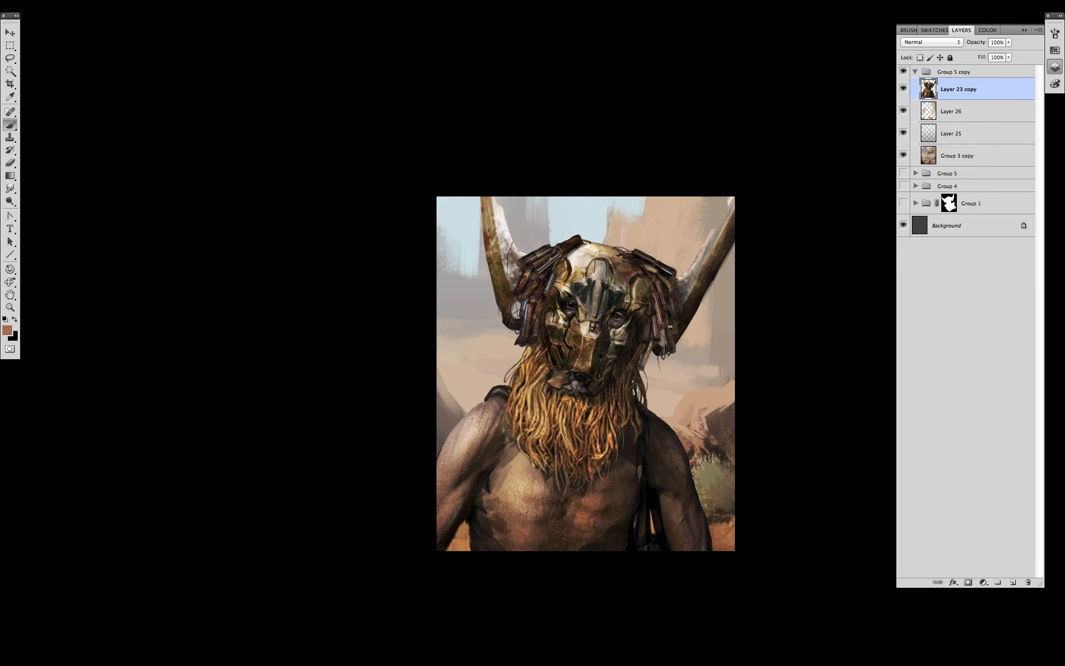
left_click(660, 320, "alt")
mouse_move(656, 347)
left_mouse_down()
mouse_move(657, 364)
mouse_move(646, 367)
left_mouse_up()
- Extend the hanging tubes with sampled grey, dark grey-brown, near-black and brown strokes
left_click(657, 359, "alt")
left_click(664, 347, "alt")
left_click_drag(513, 330, 511, 342)
left_click(675, 330, "alt")
left_click_drag(645, 367, 647, 381)
left_click_drag(680, 336, 683, 350)
left_click_drag(698, 305, 698, 313)
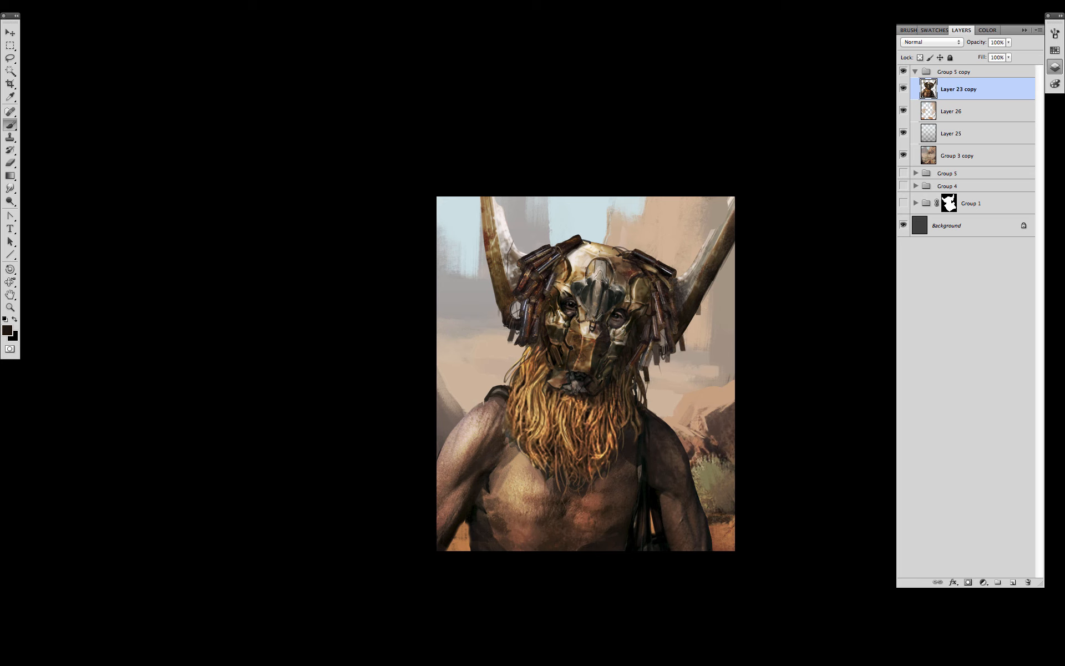
left_click(662, 313, "alt")
left_click_drag(504, 326, 525, 333)
left_click(662, 310, "alt")
- Sample dark brown, tan, near-white and black tones from the mask and around the left eye
left_click(615, 265, "alt")
scroll(616, 379, "up", 1, "alt")
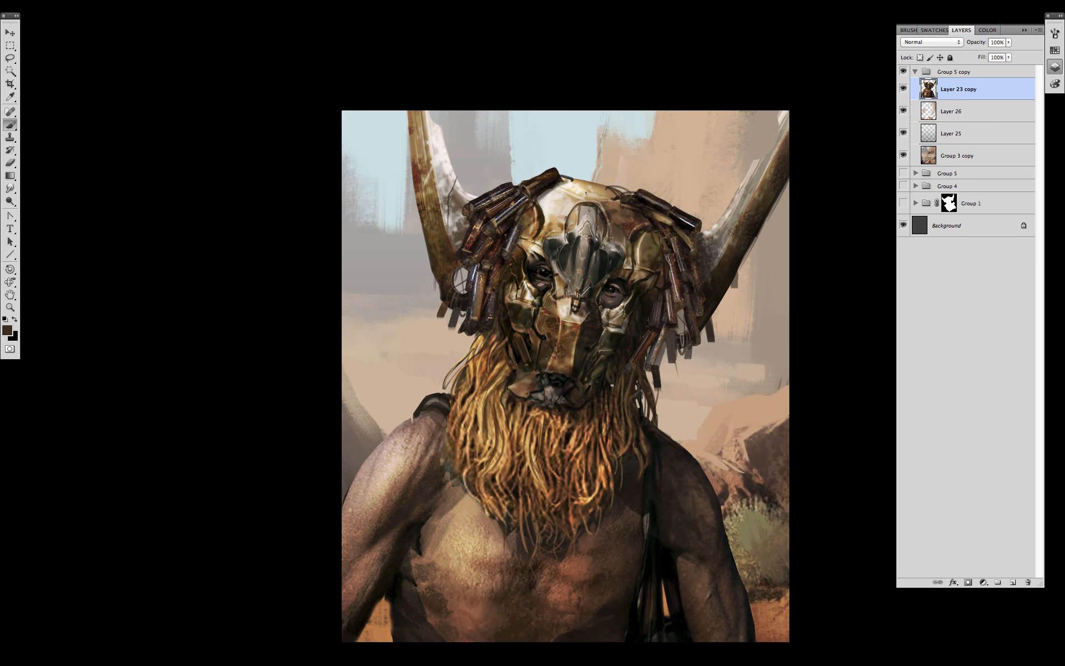
left_click(553, 311, "alt")
left_click(550, 267, "alt")
left_click(610, 289, "alt")
left_click(542, 286, "alt")
left_click(541, 289, "alt")
key("s")
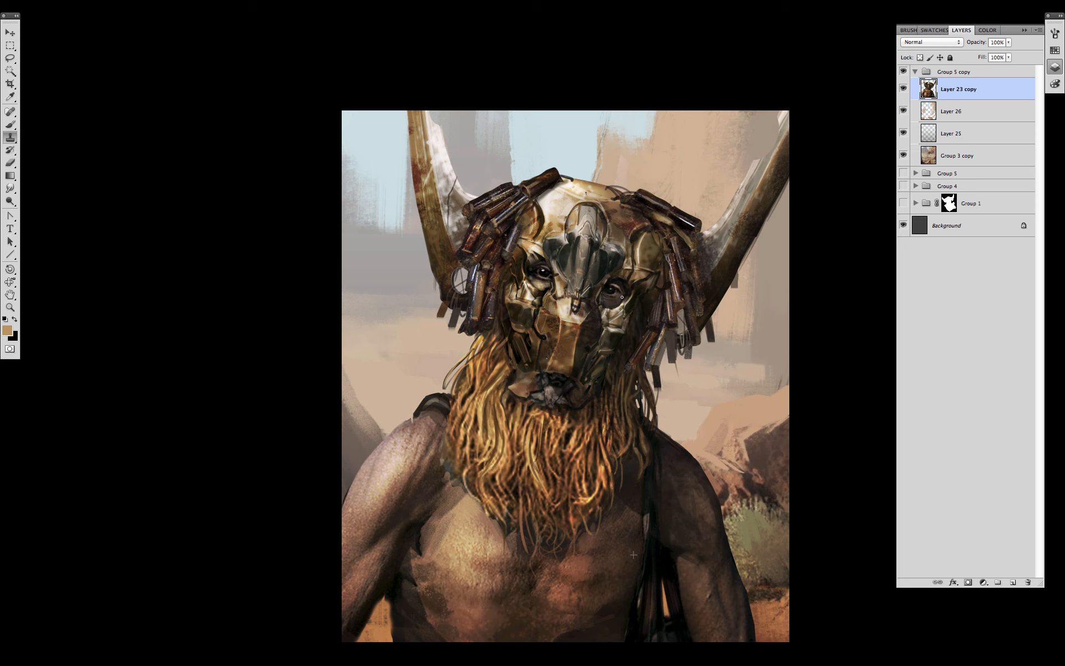
key("b")
left_click(550, 284, "alt")
left_click(534, 260, "alt")
- Paint small strokes near the eye and touch up the area by the left horn
left_click_drag(534, 244, 536, 252)
left_click(435, 166, "alt")
left_click_drag(436, 168, 440, 198)
left_click(424, 172, "alt")
left_click(415, 167, "alt")
left_click_drag(408, 112, 414, 162)
left_click_drag(407, 111, 411, 147)
left_click(779, 187, "alt")
- Paint brown and tan strokes into the beard below the mouth and lighten the forehead ornament
left_click(577, 424, "alt")
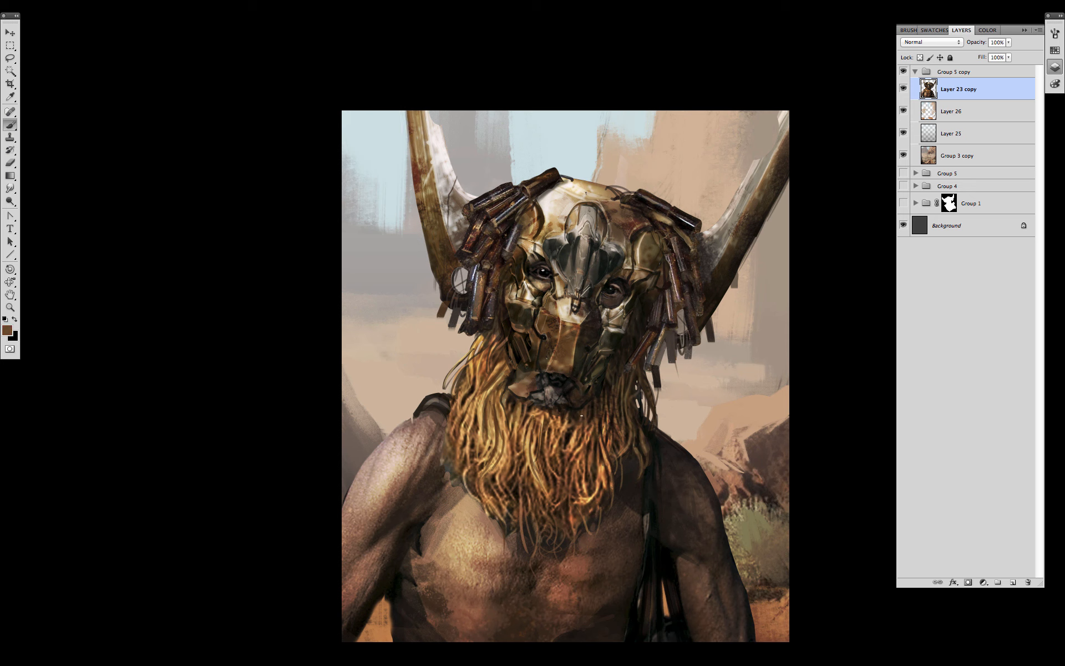
left_click_drag(577, 427, 571, 445)
left_click(564, 447, "alt")
left_click_drag(563, 448, 559, 418)
left_click(576, 399, "alt")
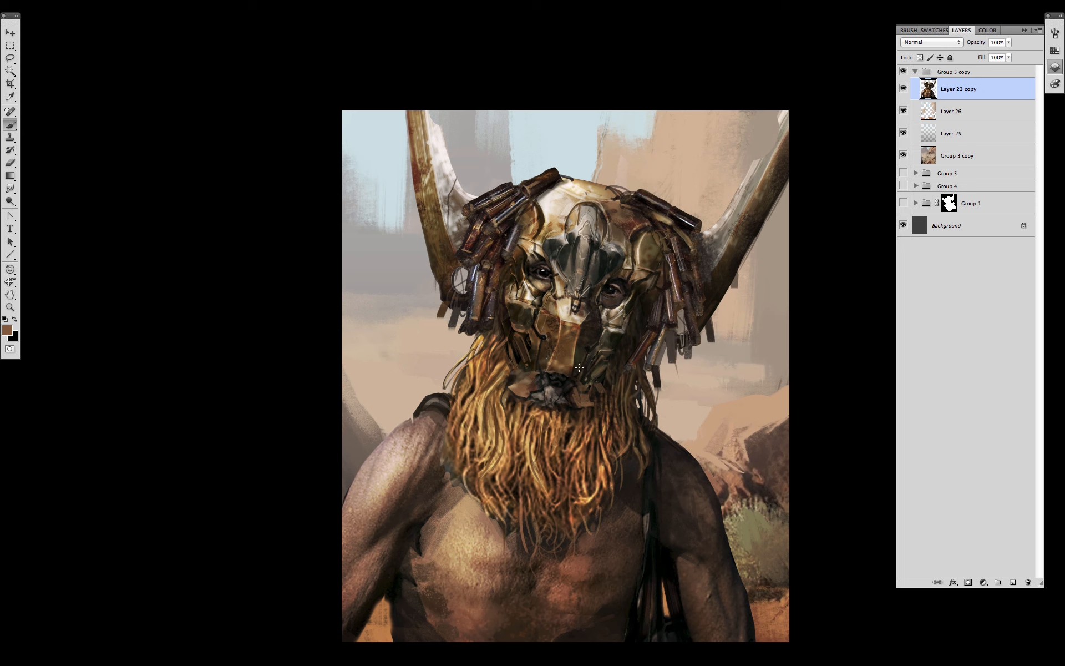
left_click(538, 331, "alt")
left_click(579, 223, "alt")
left_click_drag(564, 243, 570, 260)
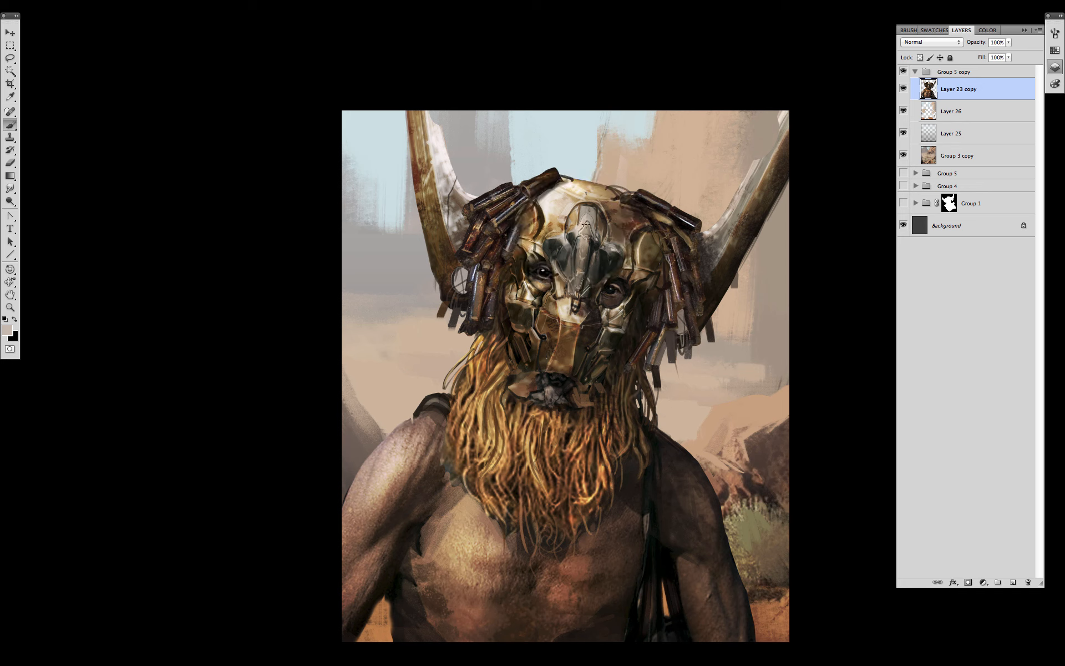
- Sample browns and beiges from the helmet, eye, cheek, mouth, shoulder and right horn
left_click(599, 226, "alt")
left_click(548, 193, "alt")
left_click(540, 273, "alt")
left_click(549, 306, "alt")
left_click(557, 363, "alt")
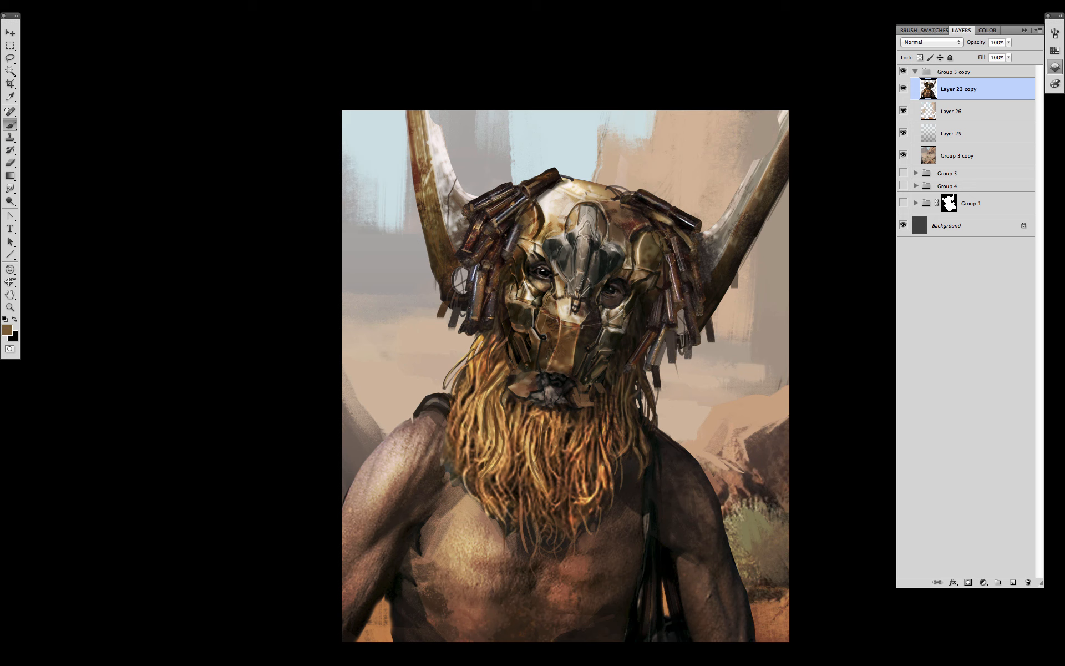
left_click(564, 394, "alt")
left_click(450, 396, "alt")
left_click(419, 417, "alt")
left_click(759, 203, "alt")
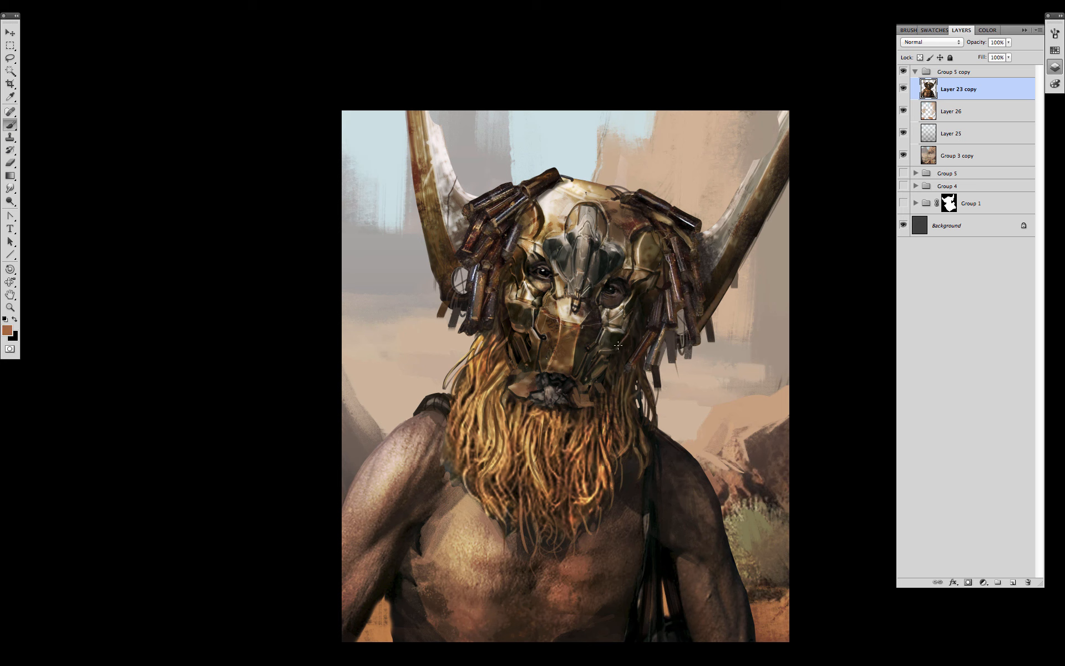
- Add a faint short stroke on the mask with a smaller brush and create a new empty layer
left_click_drag(620, 342, 614, 351)
key("bracketleft")
left_click(635, 346, "alt")
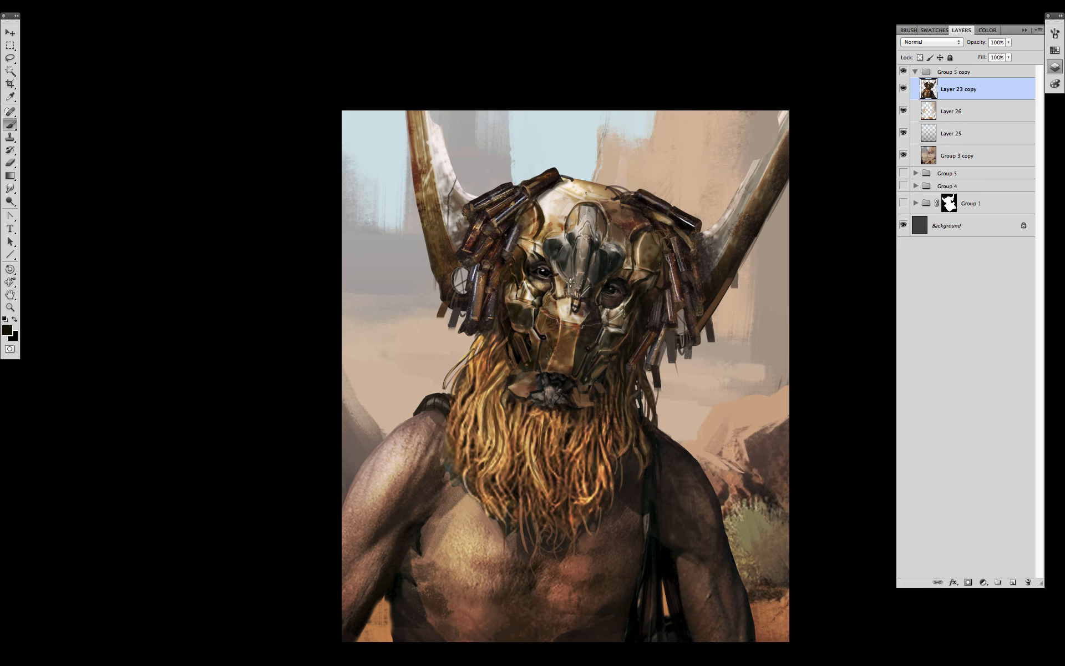
left_click(1012, 583)
- Clip the new layer to Layer 23 copy, set it to Overlay, and pick off-white paint and a brush
left_click(974, 98, "alt")
left_click(921, 42)
left_click(897, 148)
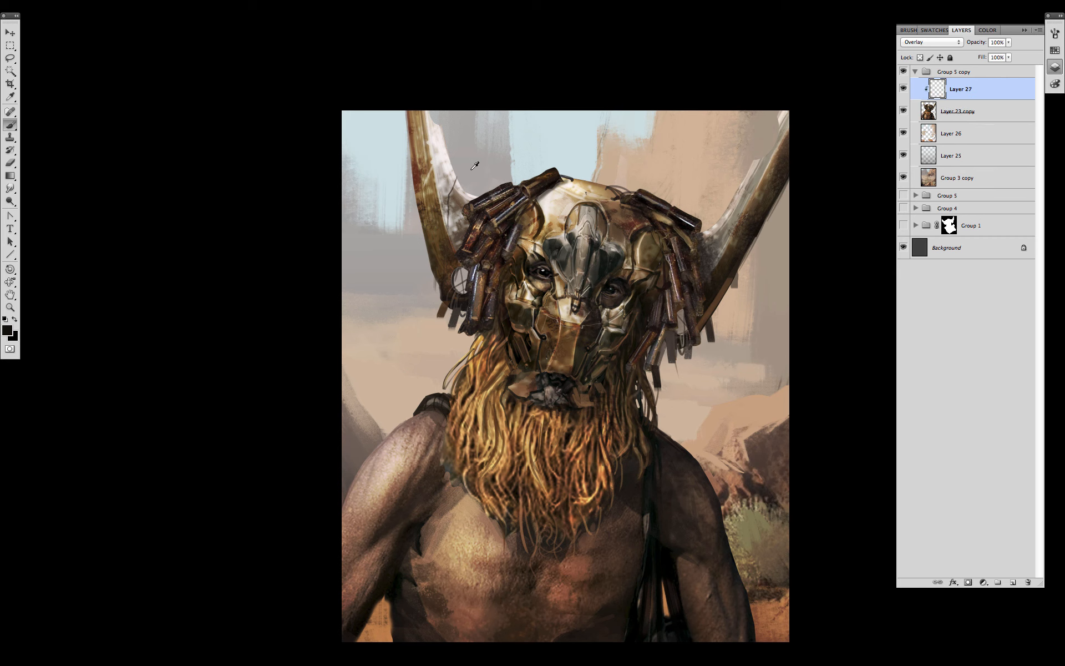
left_click(443, 158, "alt")
right_click(587, 315)
double_click(649, 537)
- Brighten the highlights on the left head sticks
left_click_drag(493, 222, 510, 207)
mouse_move(486, 212)
left_mouse_down()
mouse_move(504, 202)
mouse_move(493, 199)
left_mouse_up()
left_click_drag(465, 250, 478, 226)
left_click_drag(474, 260, 486, 243)
left_click_drag(487, 236, 495, 228)
- Brighten the brow plates, nose piece and central mask plate below the nose
left_click_drag(473, 309, 478, 283)
mouse_move(492, 286)
left_mouse_down()
mouse_move(495, 273)
mouse_move(539, 253)
left_mouse_up()
mouse_move(524, 231)
left_mouse_down()
mouse_move(533, 249)
mouse_move(559, 236)
left_mouse_up()
left_click_drag(549, 239, 577, 266)
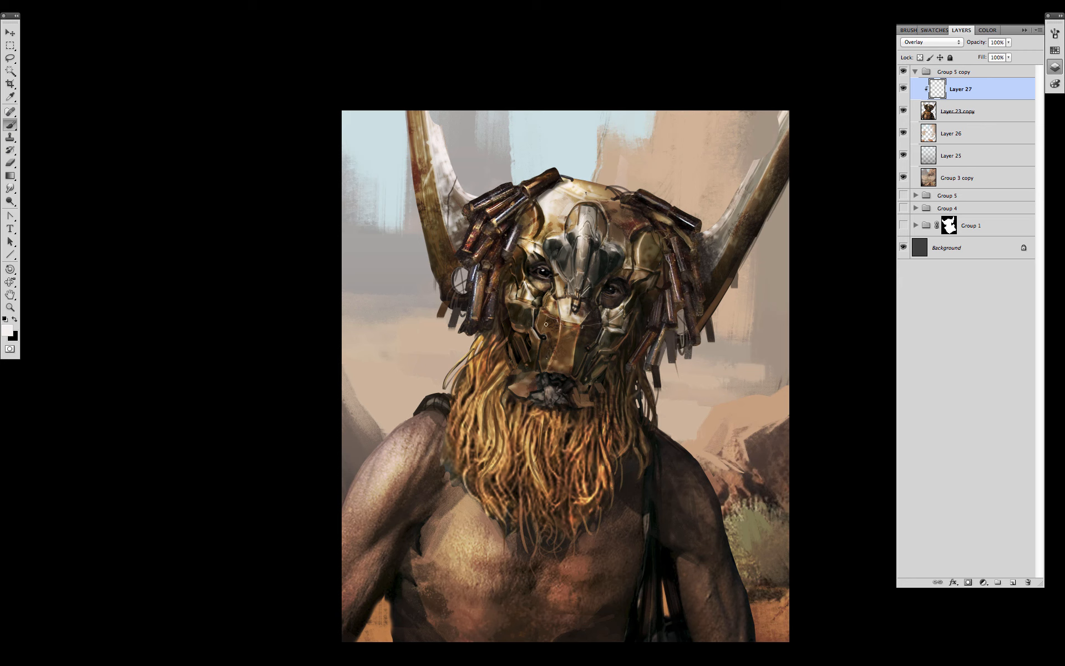
left_click_drag(545, 329, 545, 314)
mouse_move(564, 314)
left_mouse_down()
mouse_move(560, 349)
mouse_move(506, 297)
left_mouse_up()
left_click(624, 381, "alt")
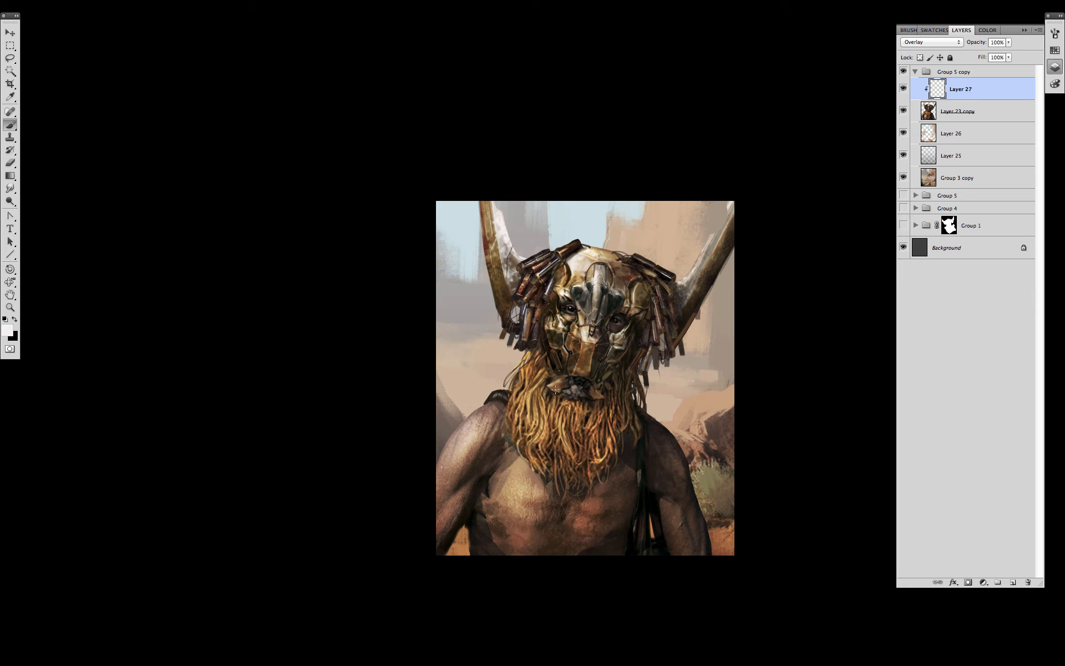
- On new clipped Layer 28, paint blue stripes along both horns and an arc around the left shoulder
left_click(1012, 582)
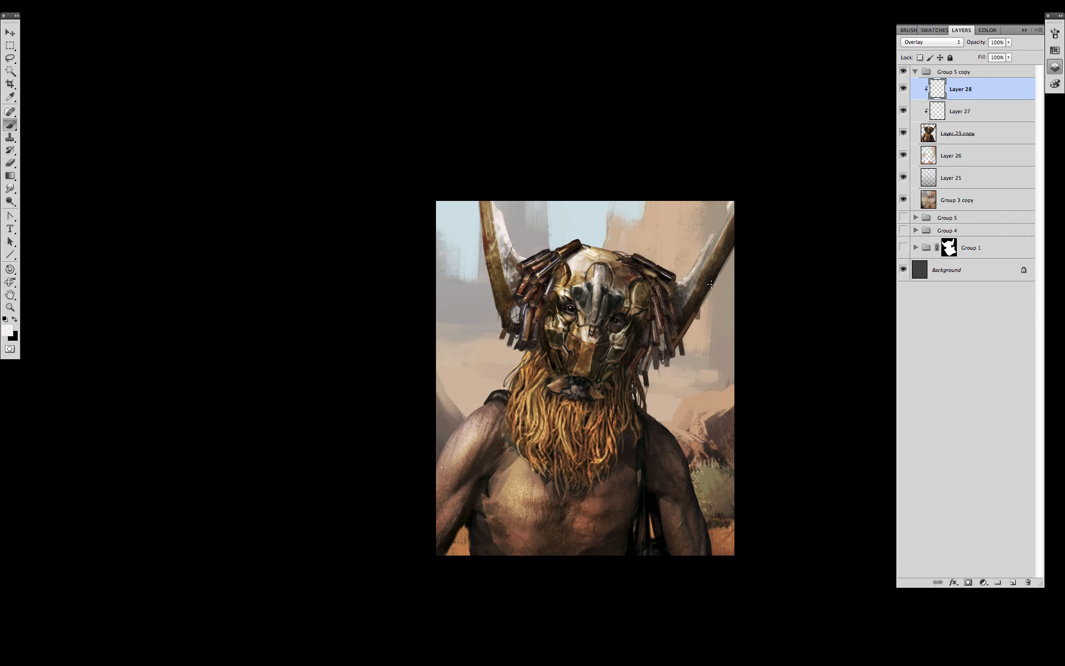
left_click(1054, 50)
left_click(993, 121)
right_click(642, 317)
double_click(727, 608)
mouse_move(691, 267)
left_mouse_down()
mouse_move(698, 289)
mouse_move(729, 228)
left_mouse_up()
mouse_move(491, 269)
left_mouse_down()
mouse_move(507, 253)
mouse_move(493, 273)
mouse_move(487, 203)
left_mouse_up()
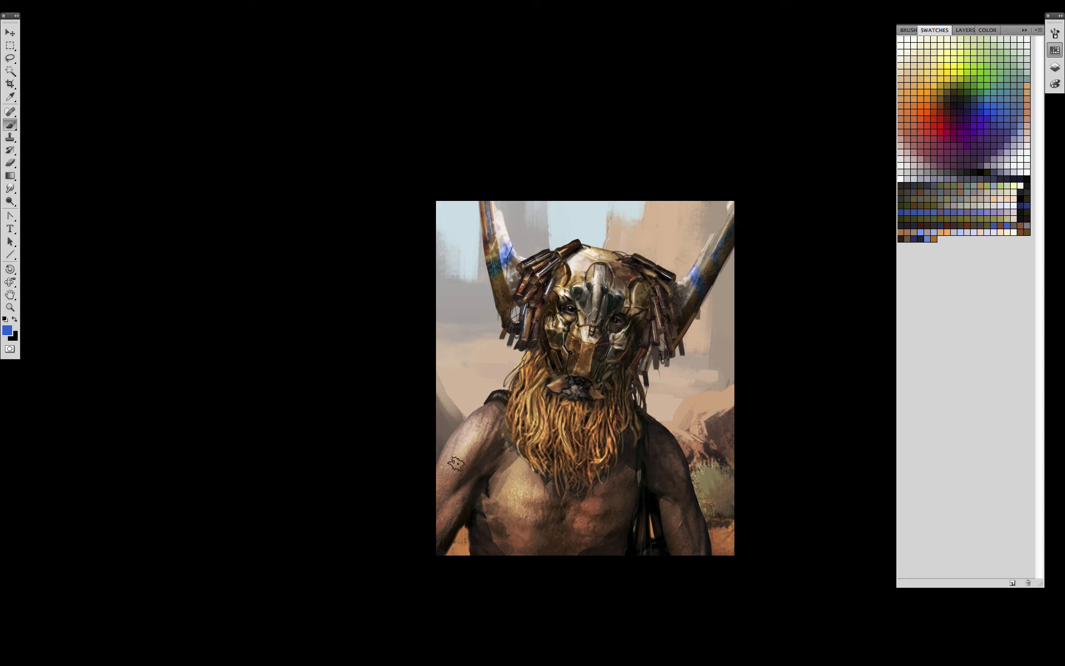
mouse_move(439, 460)
left_mouse_down()
mouse_move(484, 408)
mouse_move(442, 474)
mouse_move(441, 529)
left_mouse_up()
- Replace the shoulder arc with blue lines and an upside-down U across the arms and chest
key("ctrl+z")
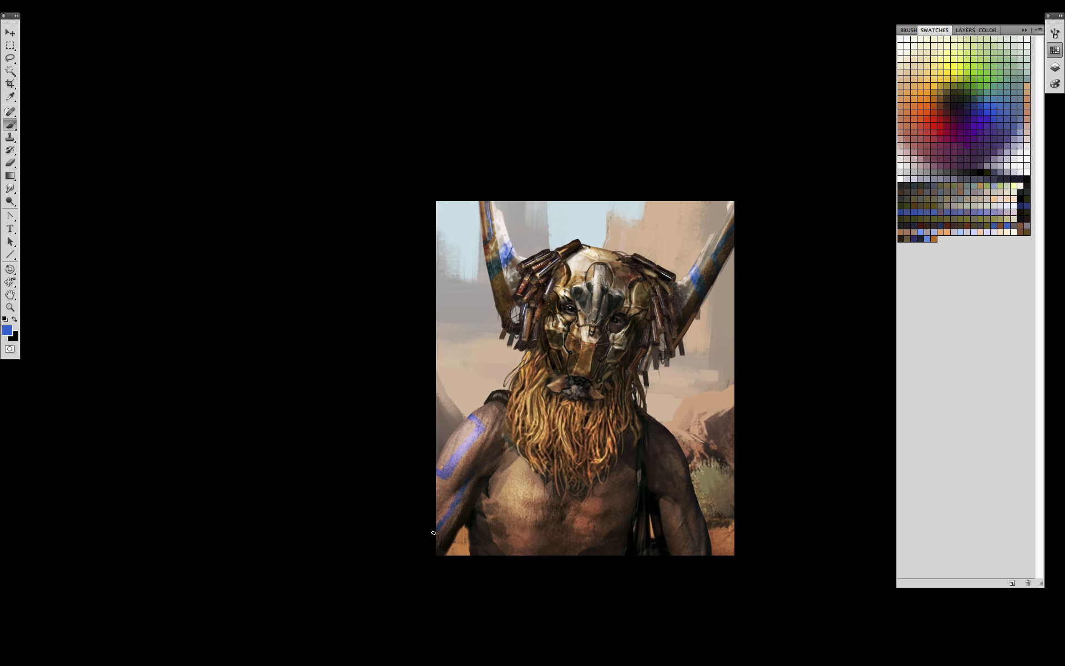
left_click_drag(492, 475, 529, 506)
mouse_move(596, 478)
left_mouse_down()
mouse_move(628, 498)
mouse_move(630, 489)
left_mouse_up()
mouse_move(663, 442)
left_mouse_down()
mouse_move(695, 511)
mouse_move(676, 549)
left_mouse_up()
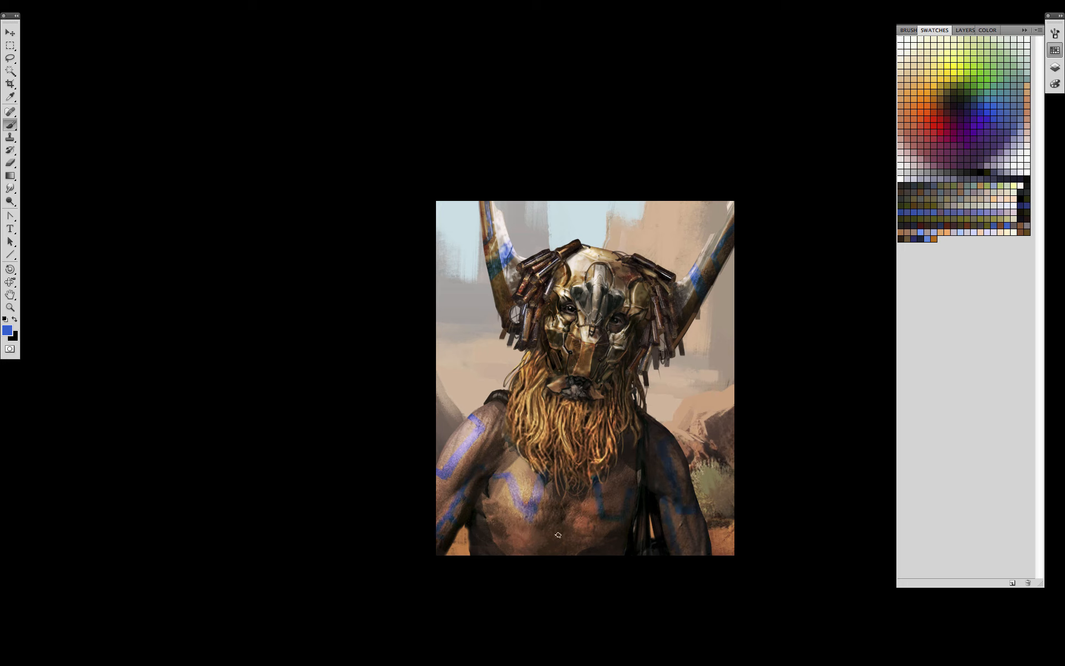
left_click_drag(550, 509, 592, 552)
left_click_drag(548, 511, 545, 553)
left_click_drag(484, 510, 506, 554)
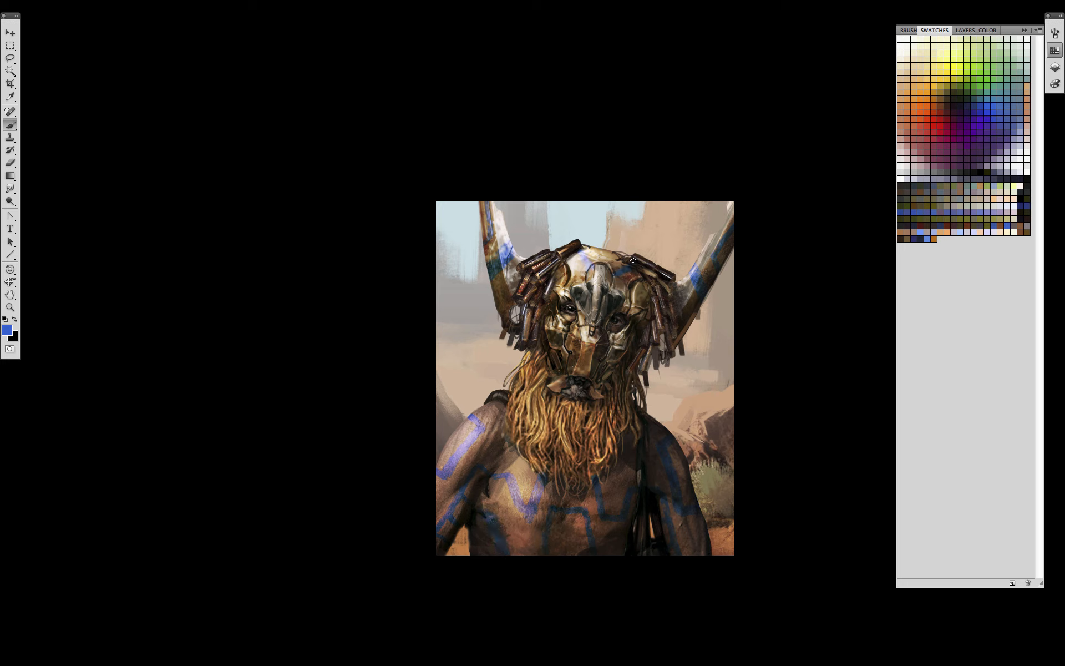
- Paint a blue stripe up the mask's centre ridge
left_click_drag(593, 317, 595, 293)
key("e")
left_click(1055, 68)
- Add Layer 29 above Layer 26 and set up a strand brush with black paint
left_click(965, 155)
left_click(1012, 581)
key("b")
right_click(587, 321)
double_click(638, 400)
key("d")
key("x")
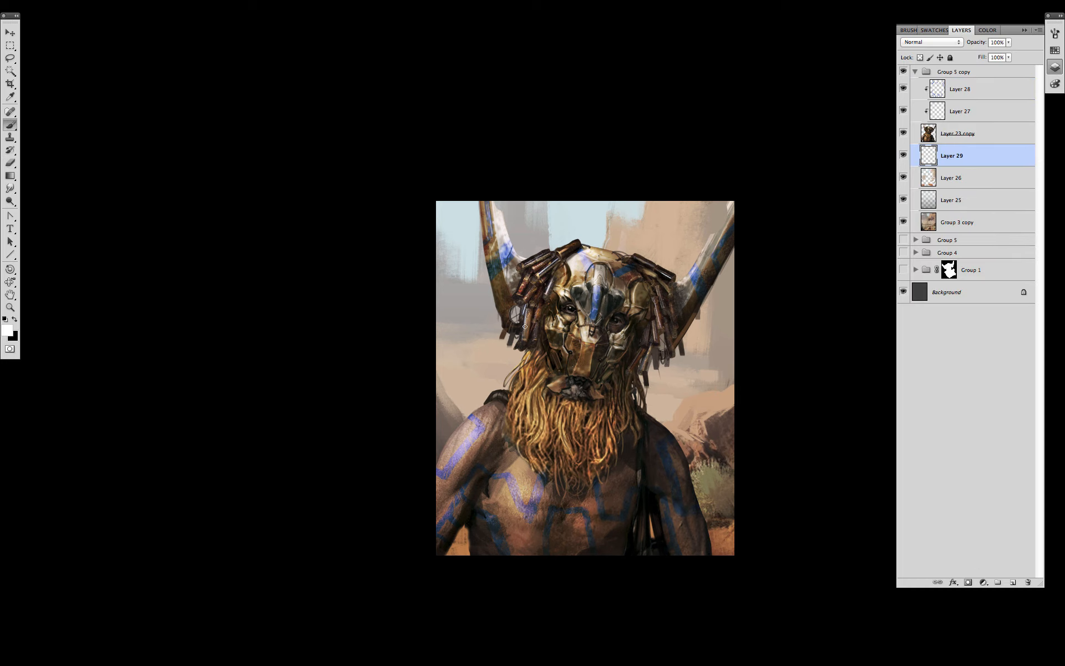
key("x")
- Paint dark hanging strands on both sides of the beard
left_click_drag(520, 349, 511, 386)
mouse_move(652, 357)
left_mouse_down()
mouse_move(652, 420)
mouse_move(643, 415)
left_mouse_up()
mouse_move(655, 371)
left_mouse_down()
mouse_move(707, 532)
mouse_move(649, 416)
left_mouse_up()
left_click_drag(657, 371, 670, 422)
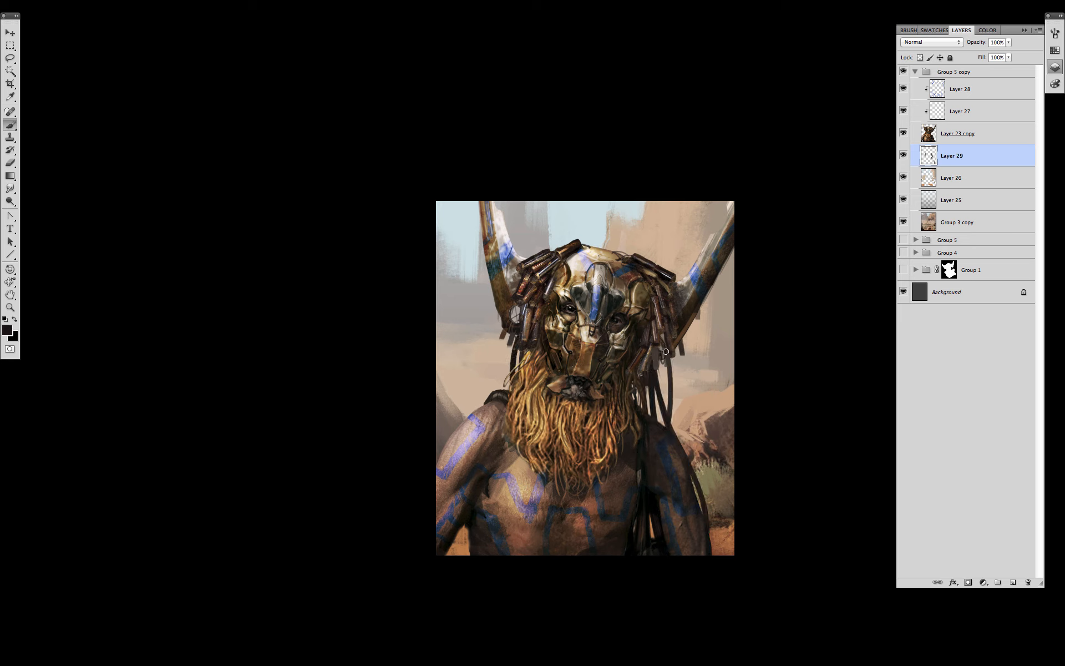
left_click_drag(666, 351, 669, 415)
left_click_drag(516, 360, 501, 395)
left_click_drag(511, 354, 502, 376)
left_click(578, 366, "alt")
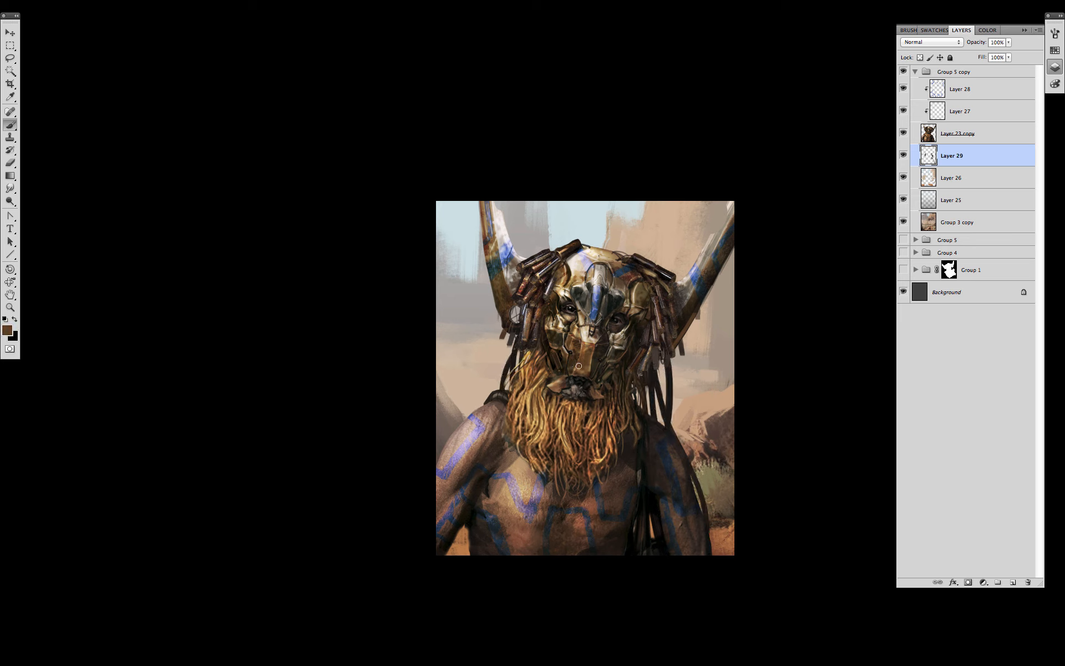
- On clipped Layer 30, darken two strands right of the beard with brush preset 36, then merge down
left_click(1013, 581)
left_click(964, 166, "alt")
right_click(546, 502)
left_click(621, 436)
left_click(500, 377)
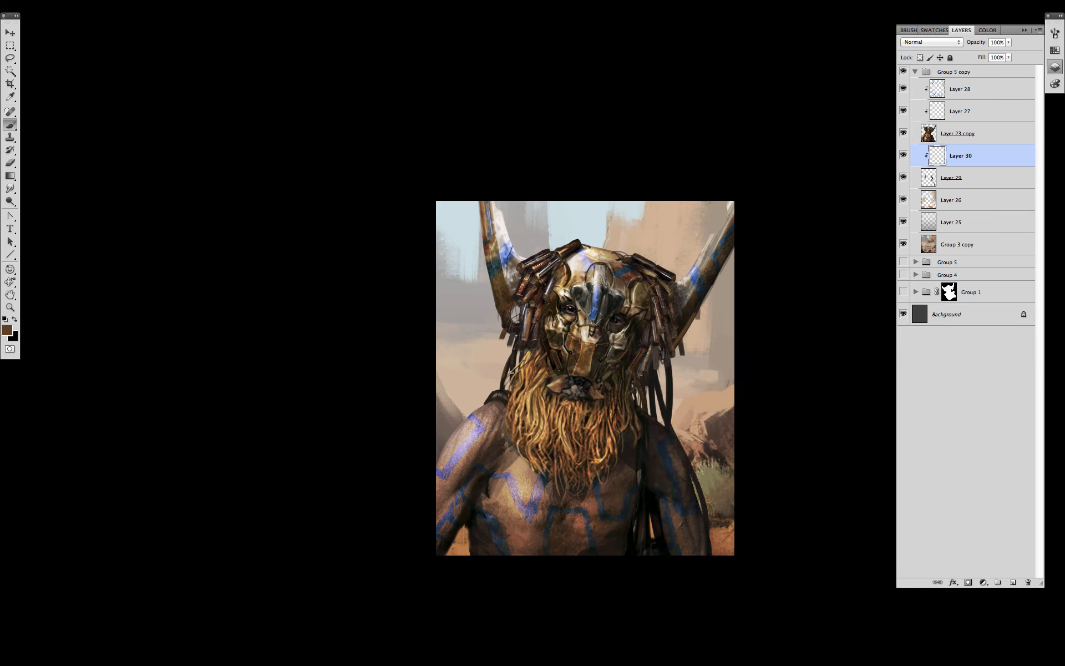
left_click(776, 421, "alt")
left_click_drag(670, 391, 668, 359)
left_click_drag(652, 366, 653, 410)
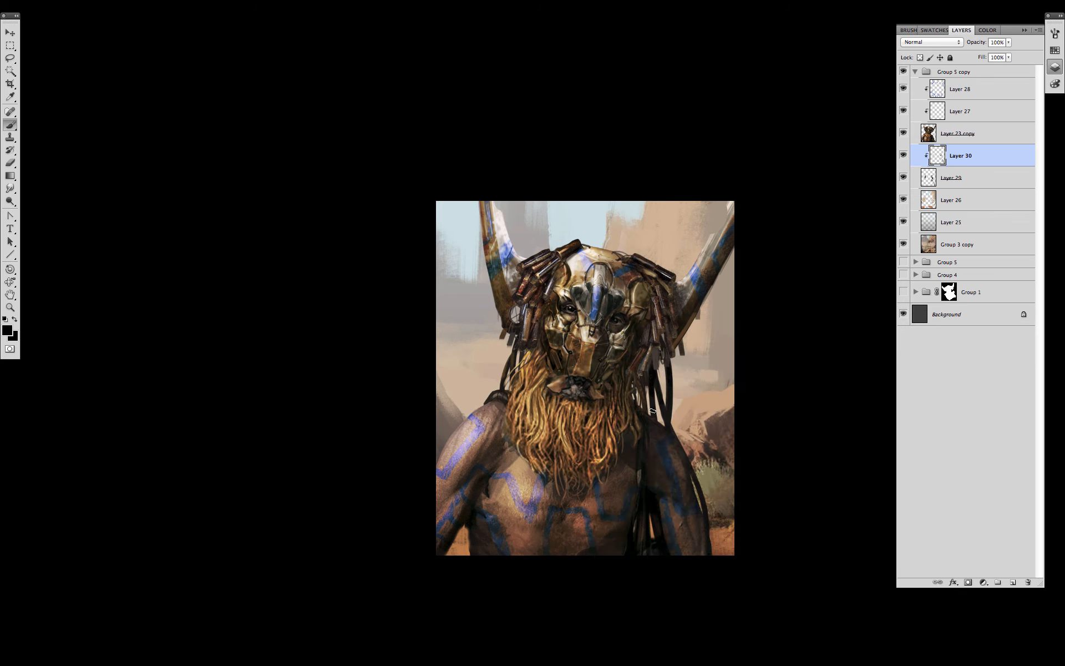
key("ctrl+e")
- Darken the hanging strands and the cable down the right arm with a textured brush
right_click(817, 411)
scroll(950, 509, "down", 10)
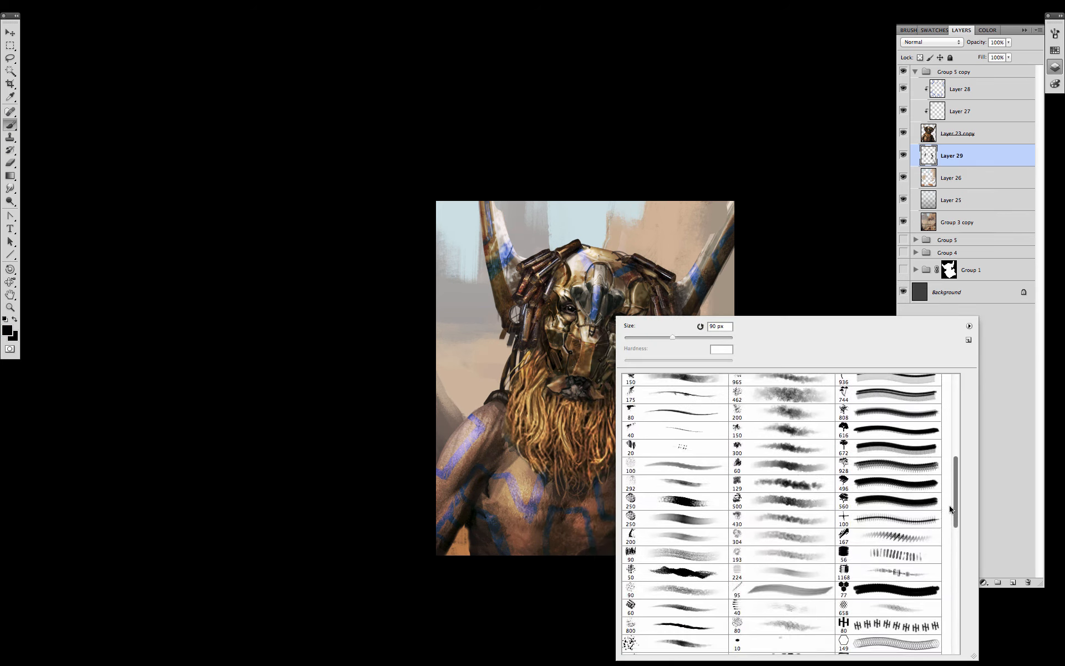
left_click_drag(950, 509, 949, 532)
left_click(803, 240)
left_click(620, 424, "super")
left_click(461, 298, "alt")
left_click_drag(463, 295, 440, 380)
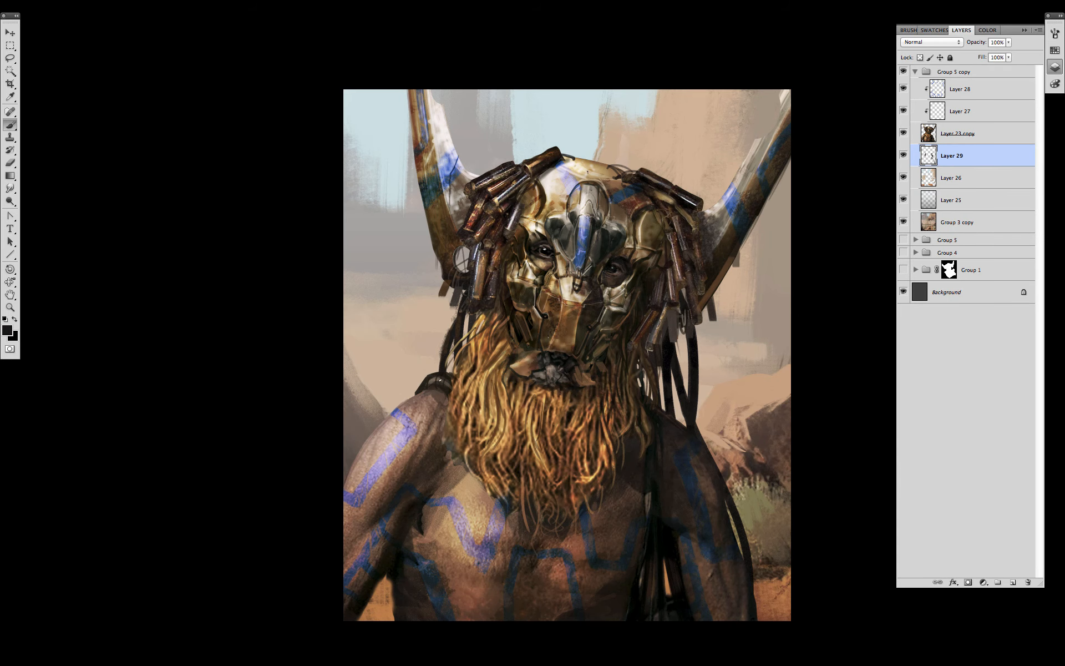
left_click(671, 404, "alt")
mouse_move(674, 419)
left_mouse_down()
mouse_move(674, 346)
mouse_move(755, 604)
left_mouse_up()
left_click(677, 448, "alt")
left_click_drag(758, 495, 757, 491)
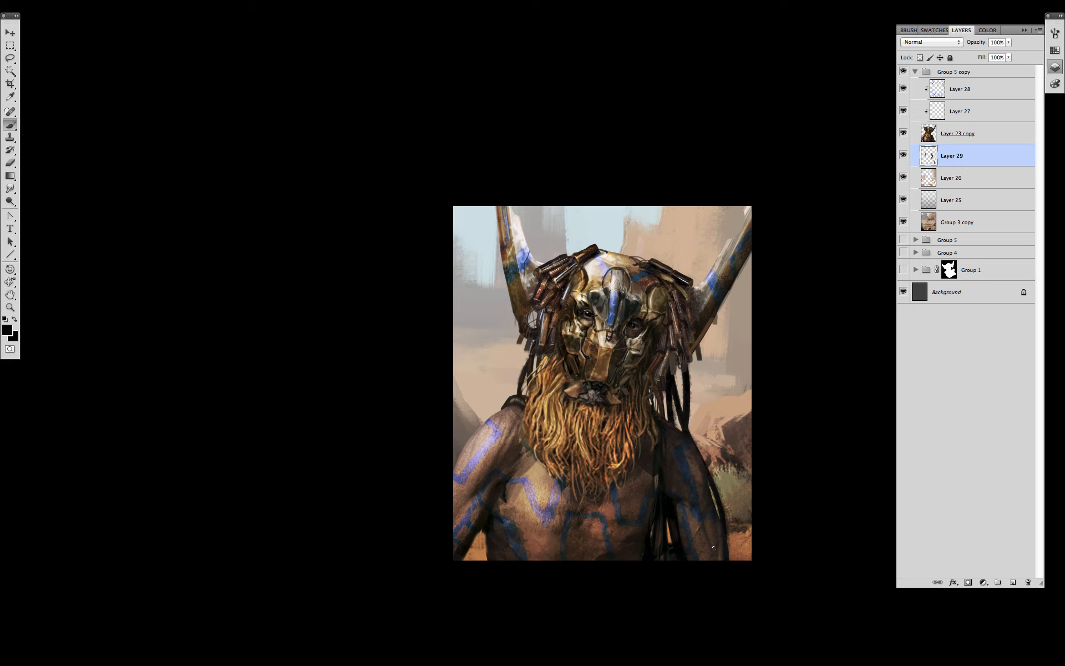
- Stamp a merged copy of all visible layers and place it in a new group
left_click(915, 71)
key("alt+shift+super+e")
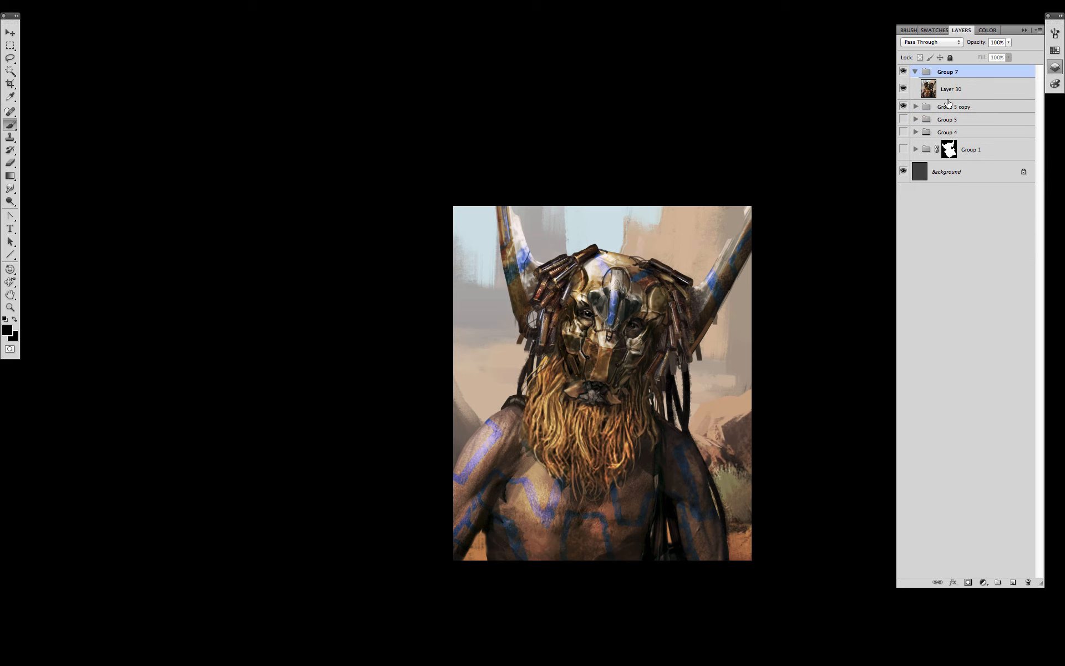
left_click(958, 92)
- Duplicate the merged Layer 30 and apply a Gaussian Blur to the copy
right_click(981, 89)
left_click(937, 117)
key("Return")
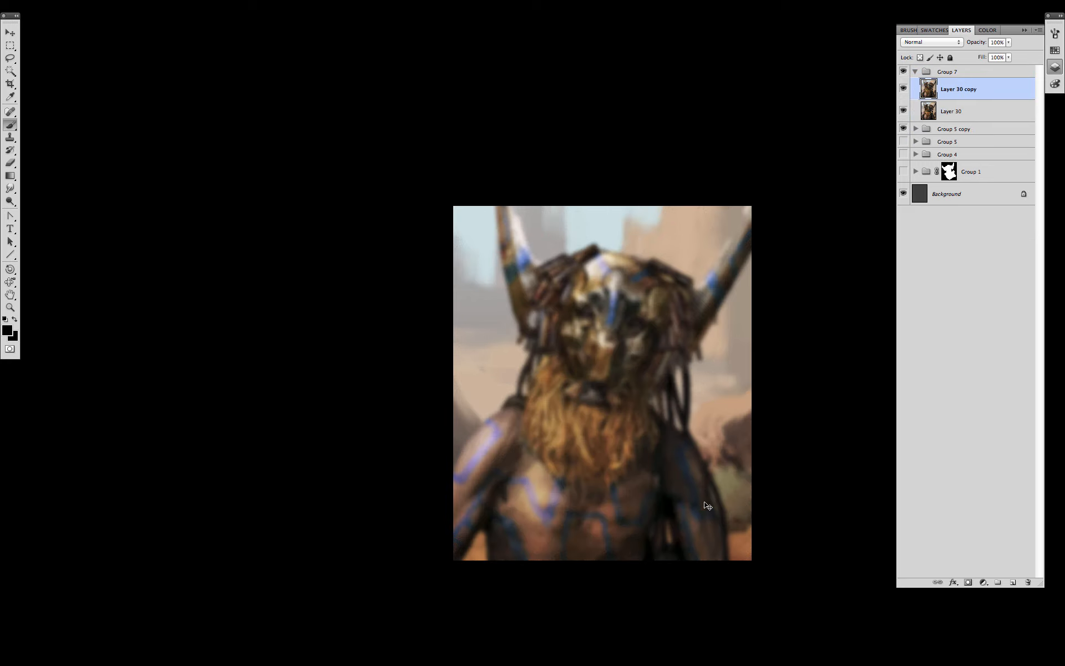
key("super+alt+f")
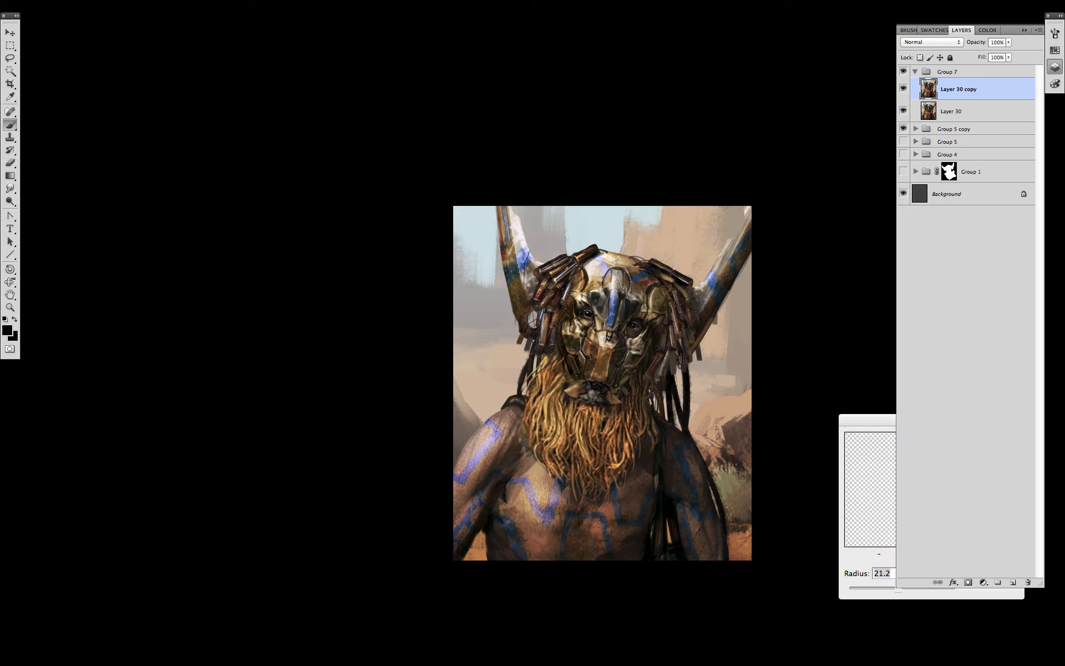
left_click_drag(899, 590, 875, 589)
key("Return")
- Erase the blur from the mask's face, beard and chest with a soft eraser
key("e")
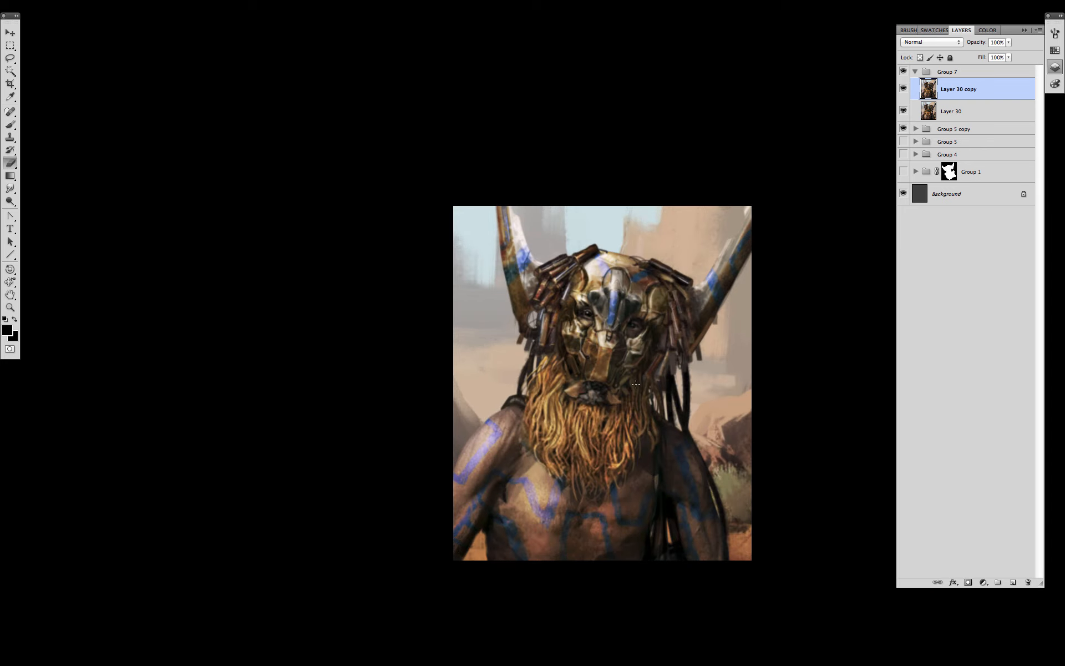
right_click(630, 377)
left_click_drag(979, 524, 979, 420)
double_click(698, 613)
left_click_drag(621, 294, 608, 377)
key("bracketright")
key("bracketright")
key("bracketright")
key("bracketright")
mouse_move(596, 436)
left_mouse_down()
mouse_move(587, 505)
mouse_move(587, 421)
left_mouse_up()
key("bracketright")
key("bracketright")
left_click_drag(776, 444, 734, 386)
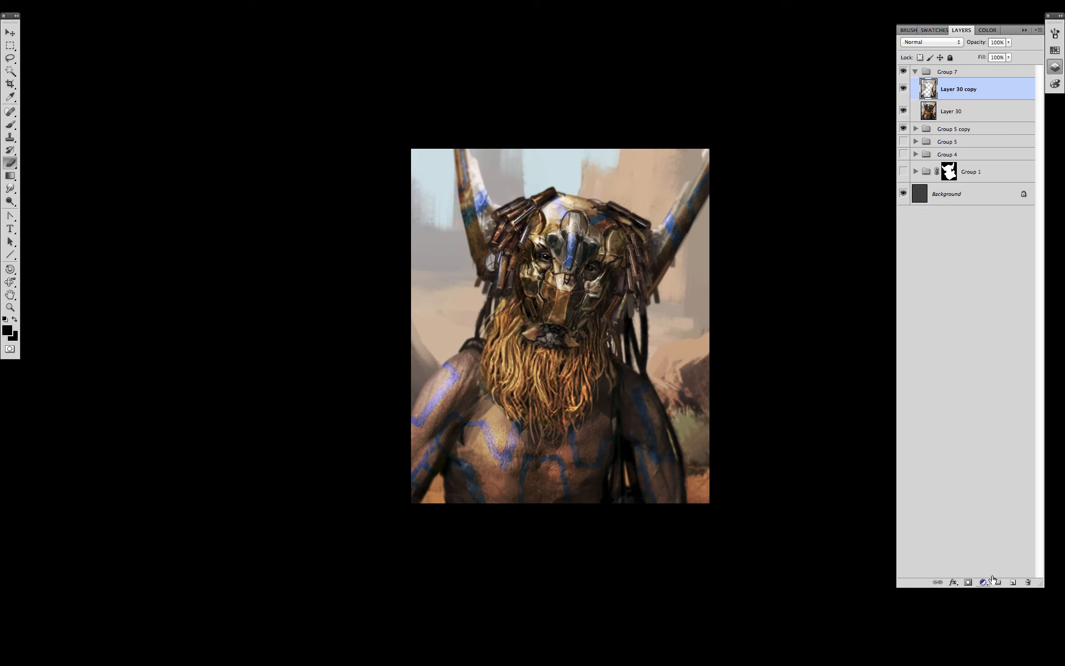
left_click(983, 583)
- Add Hue/Saturation, Color Balance and Brightness/Contrast adjustments, raising brightness to 18
left_click(1003, 553)
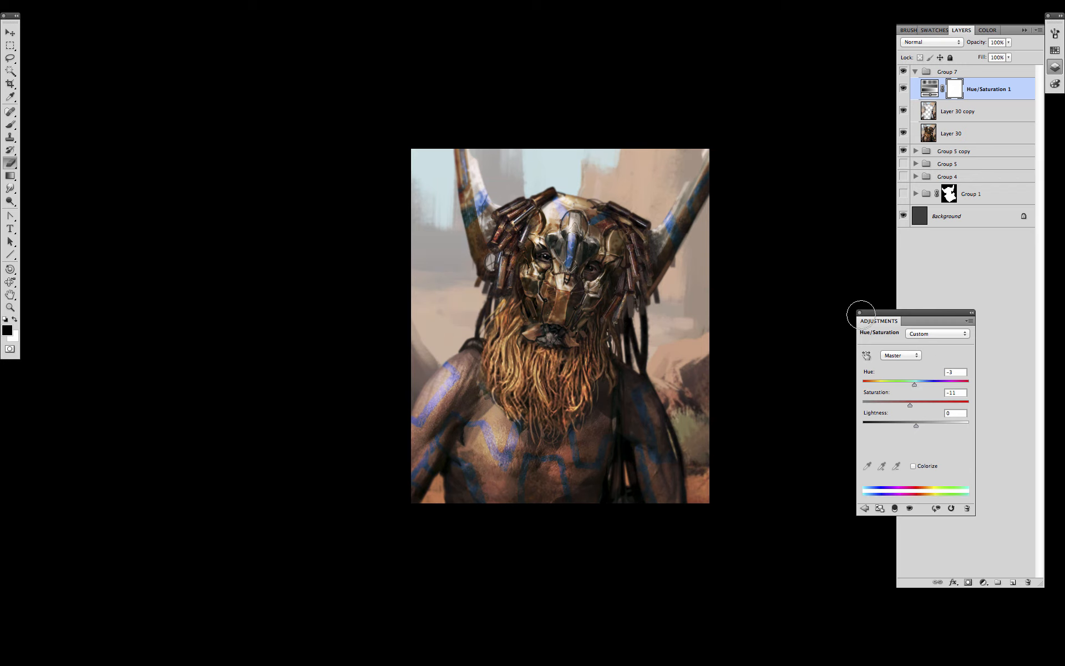
left_click(983, 582)
left_click(993, 580)
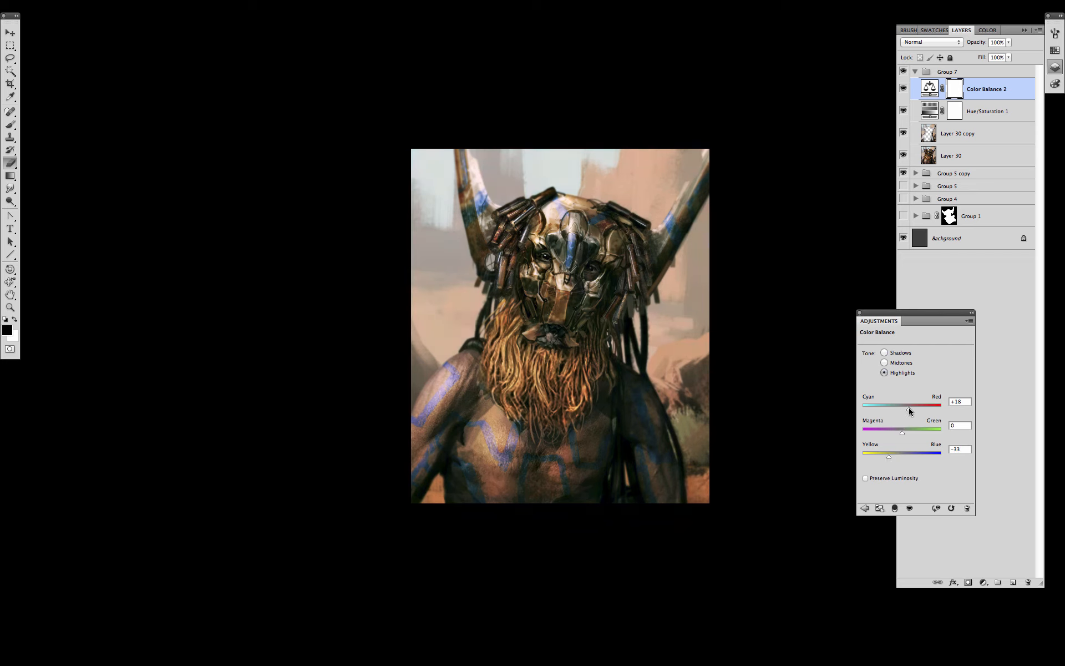
left_click(859, 313)
left_click(982, 582)
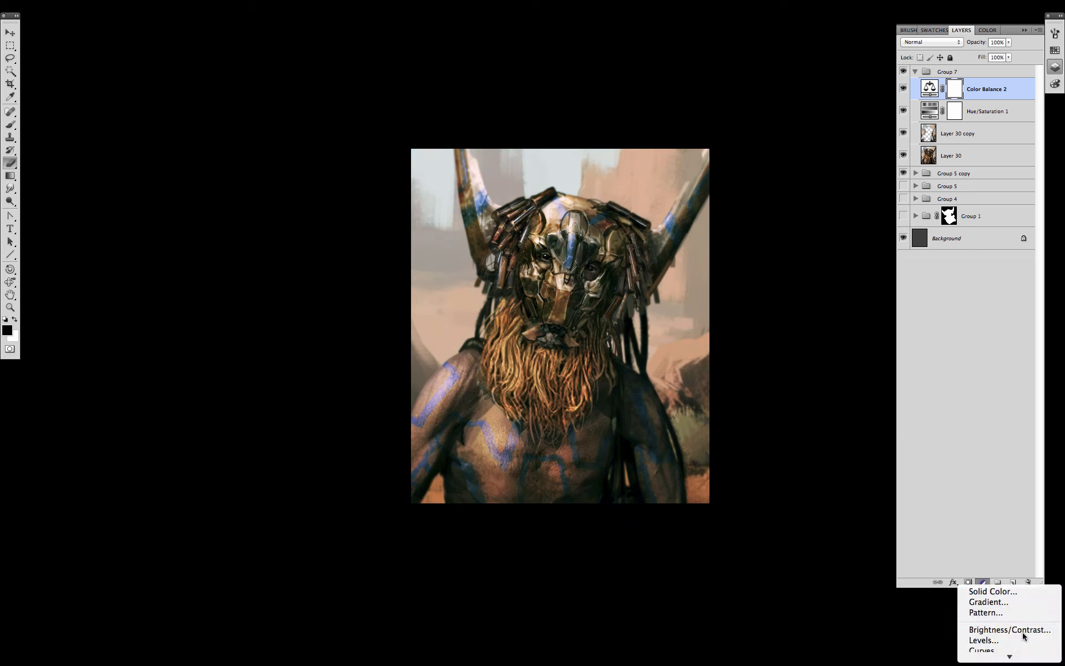
left_click(1024, 629)
left_click_drag(916, 363, 924, 367)
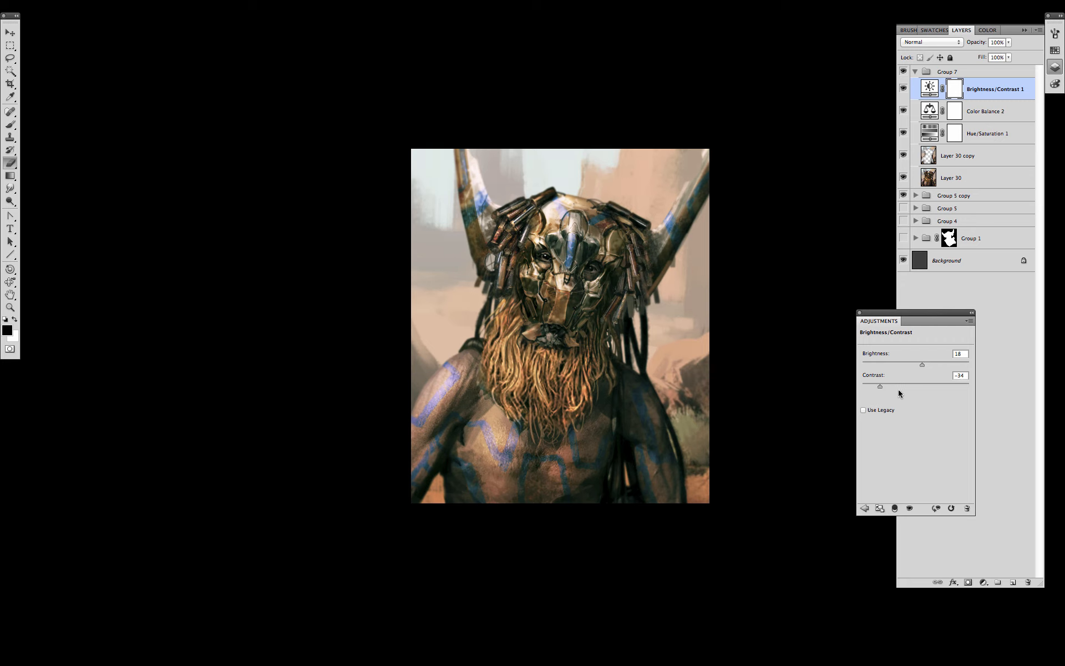
- Lower Color Balance 2 opacity to 67% and toggle the three adjustments to compare
left_click(860, 313)
left_click(985, 111)
left_click_drag(1008, 42, 993, 54)
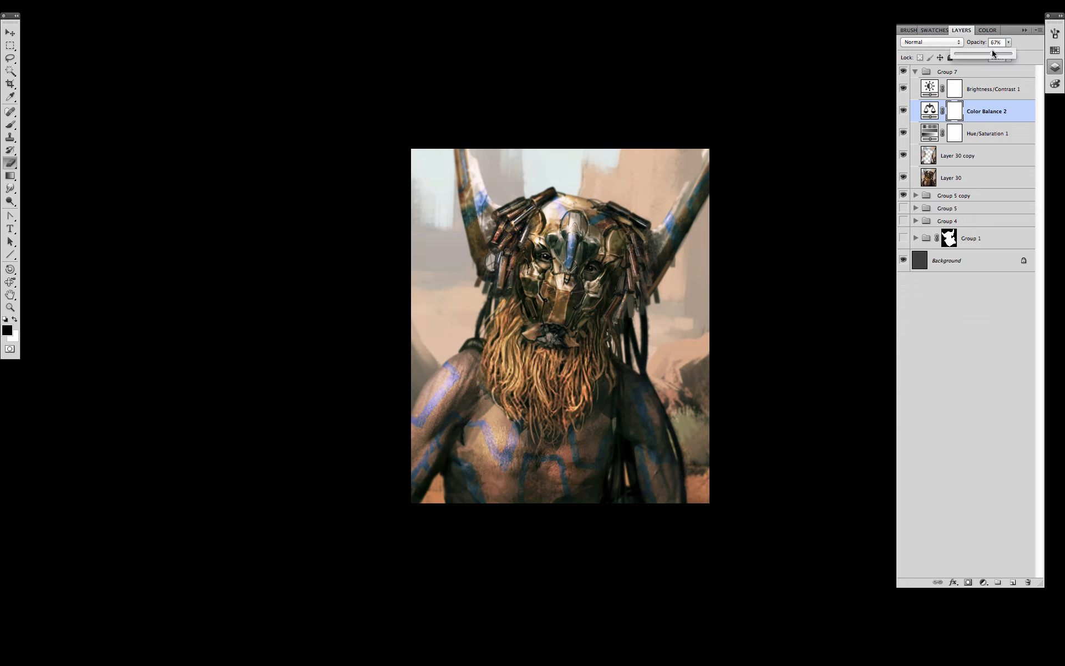
left_click(981, 141)
left_click(1010, 42)
left_click_drag(904, 134, 906, 89)
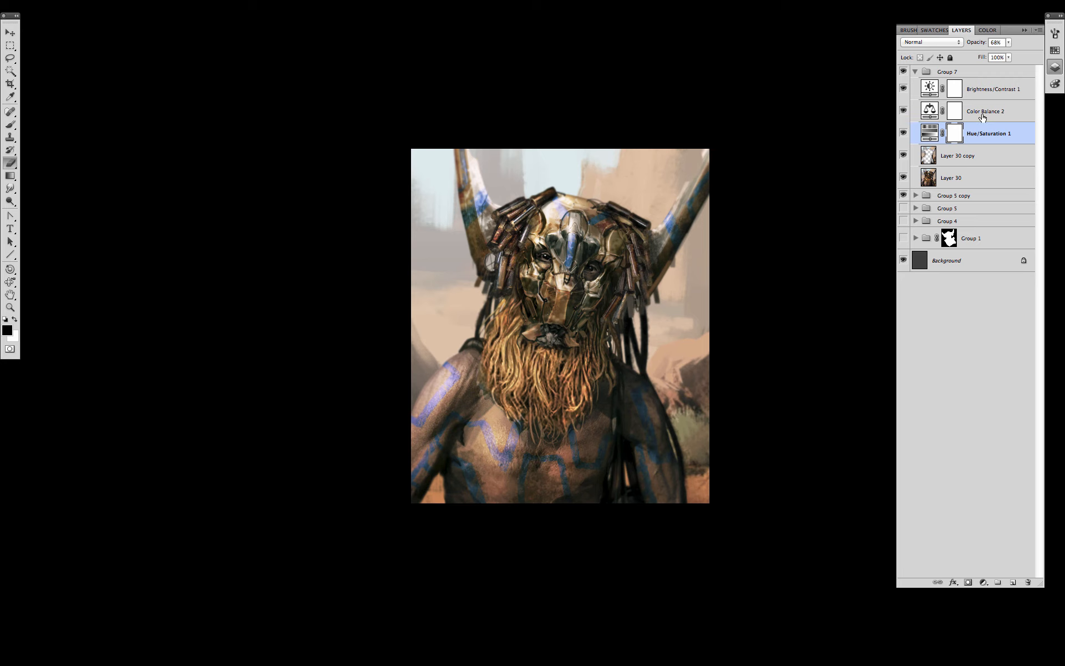
- Create an empty Layer 31 above Brightness/Contrast 1
left_click(988, 92)
left_click(1013, 583)
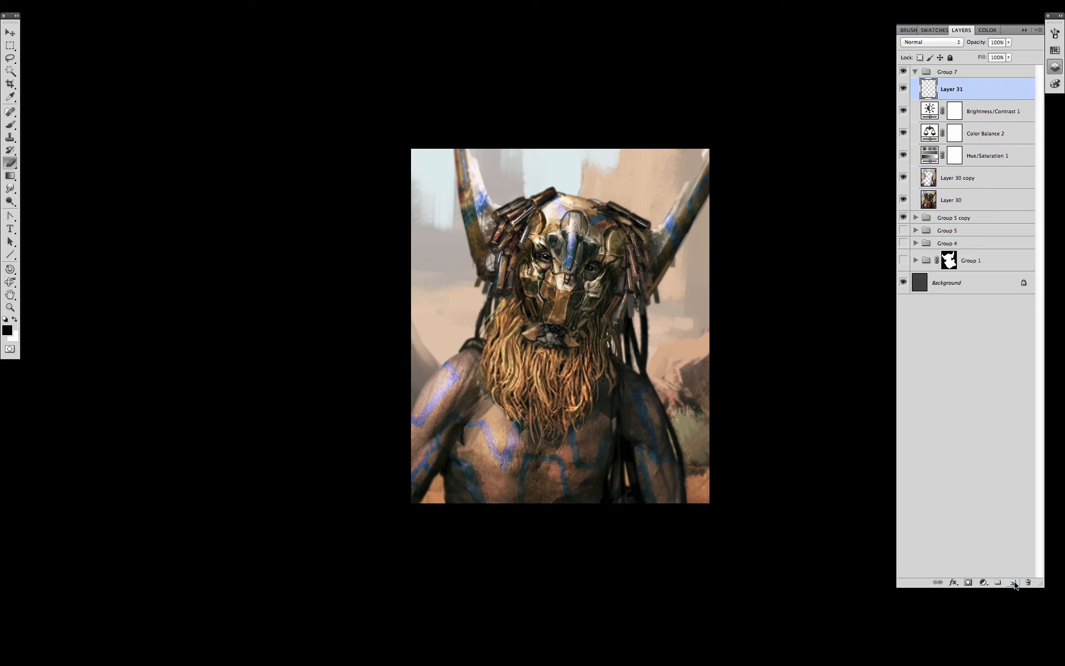
key("b")
right_click(596, 355)
- Set Layer 31 to Color Dodge and lay a warm brightening glow from the upper left
mouse_move(933, 426)
left_mouse_down()
mouse_move(932, 547)
mouse_move(932, 513)
mouse_move(973, 411)
left_mouse_up()
double_click(832, 488)
left_click(926, 43)
left_click(925, 120)
right_click(636, 345)
double_click(721, 418)
left_click(1053, 48)
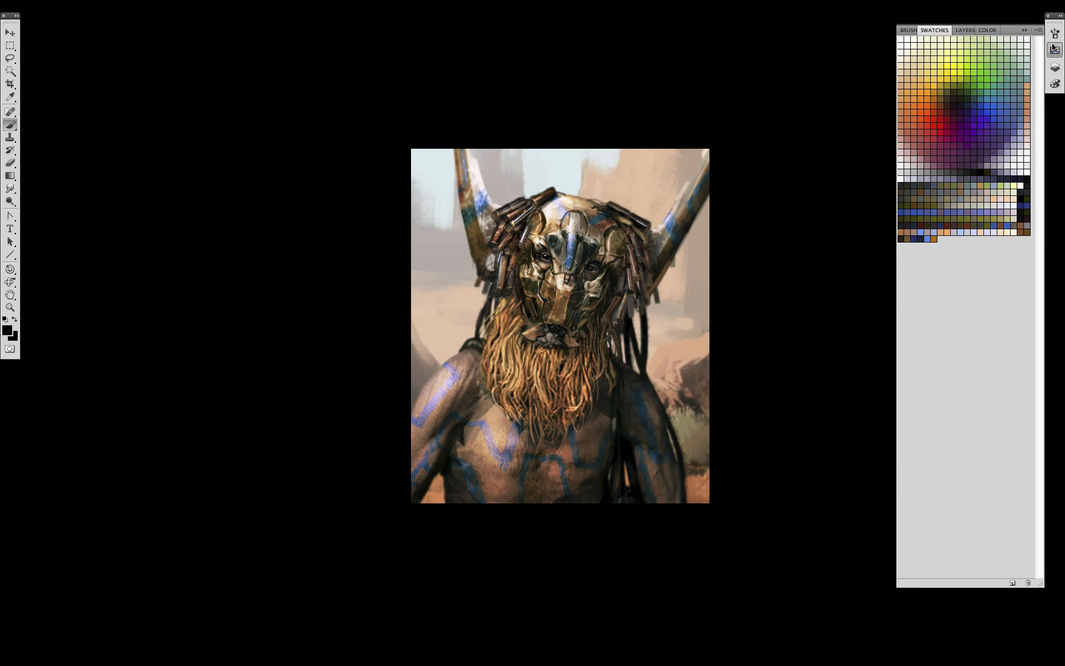
key("g")
left_click_drag(375, 88, 527, 313)
key("b")
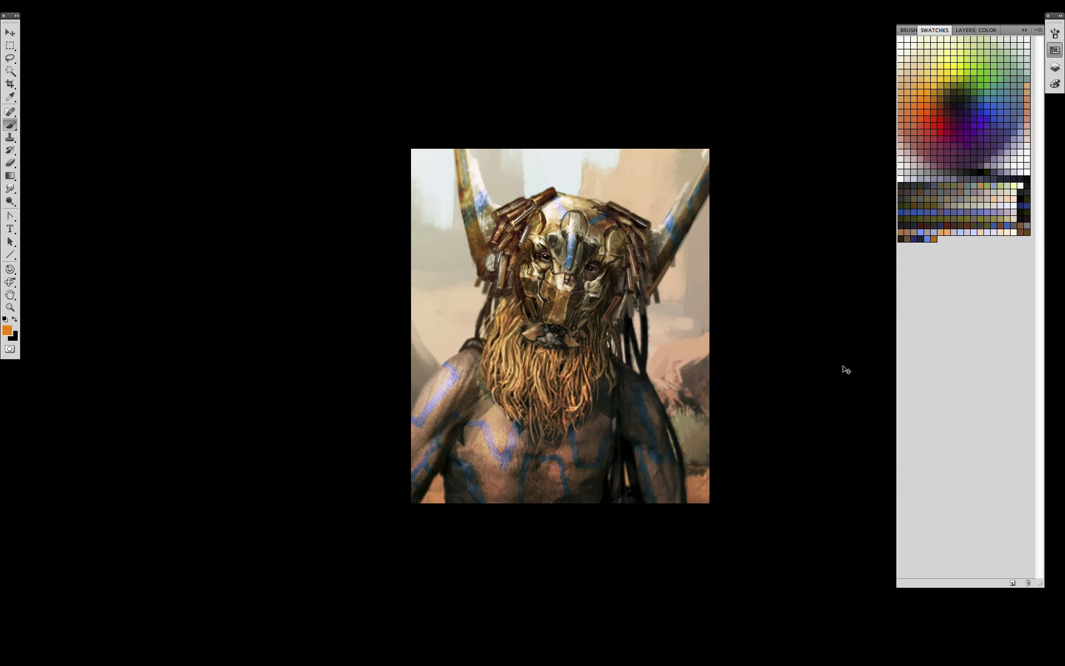
- Slightly lower the painting's saturation and lightness with Hue/Saturation
key("super+u")
mouse_move(896, 260)
left_mouse_down()
mouse_move(885, 262)
mouse_move(888, 294)
left_mouse_up()
left_click(1018, 171)
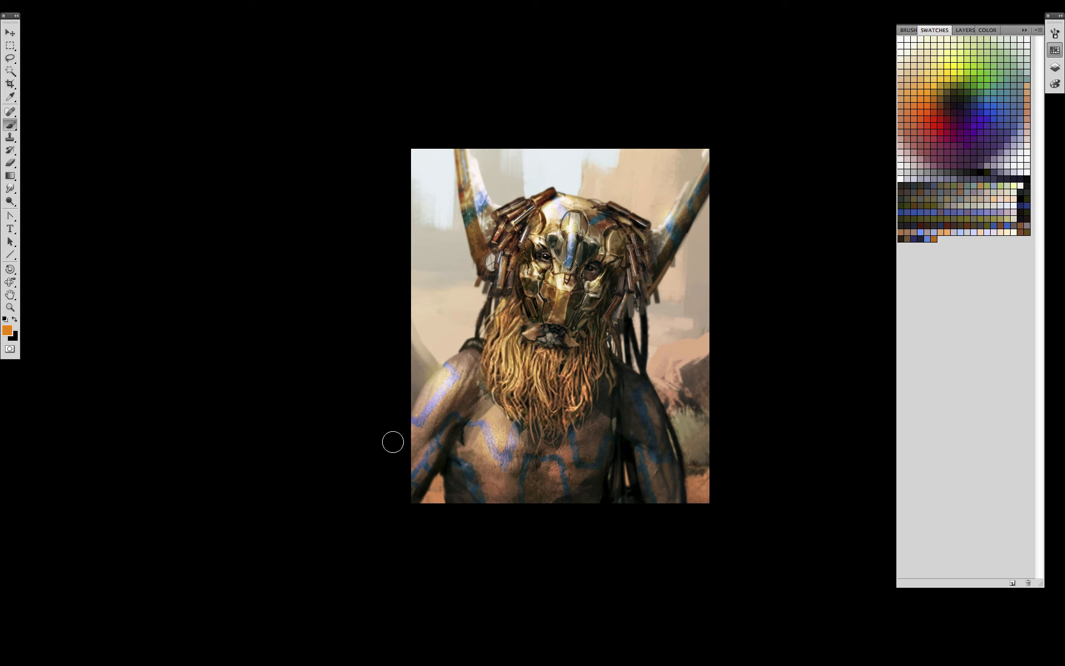
key("ctrl+u")
left_click_drag(897, 260, 892, 291)
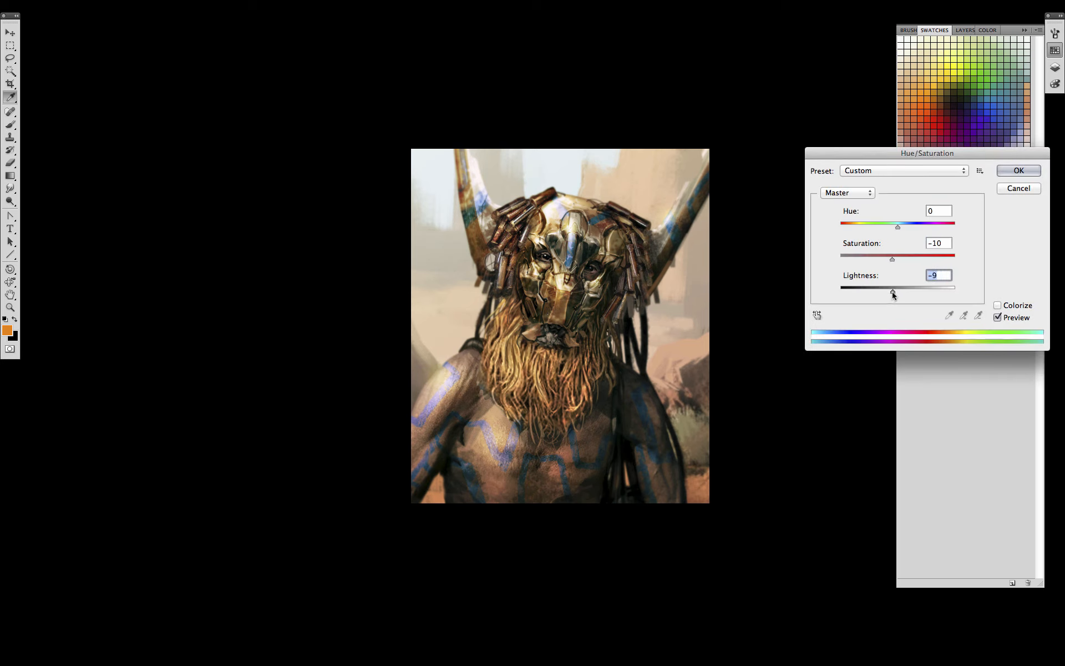
key("Return")
left_click_drag(765, 440, 763, 441)
- Add a new blended layer and load a dark maroon splatter brush
key("ctrl+shift+n")
left_click(548, 501)
left_click(512, 593)
left_click(673, 453)
left_click(940, 110)
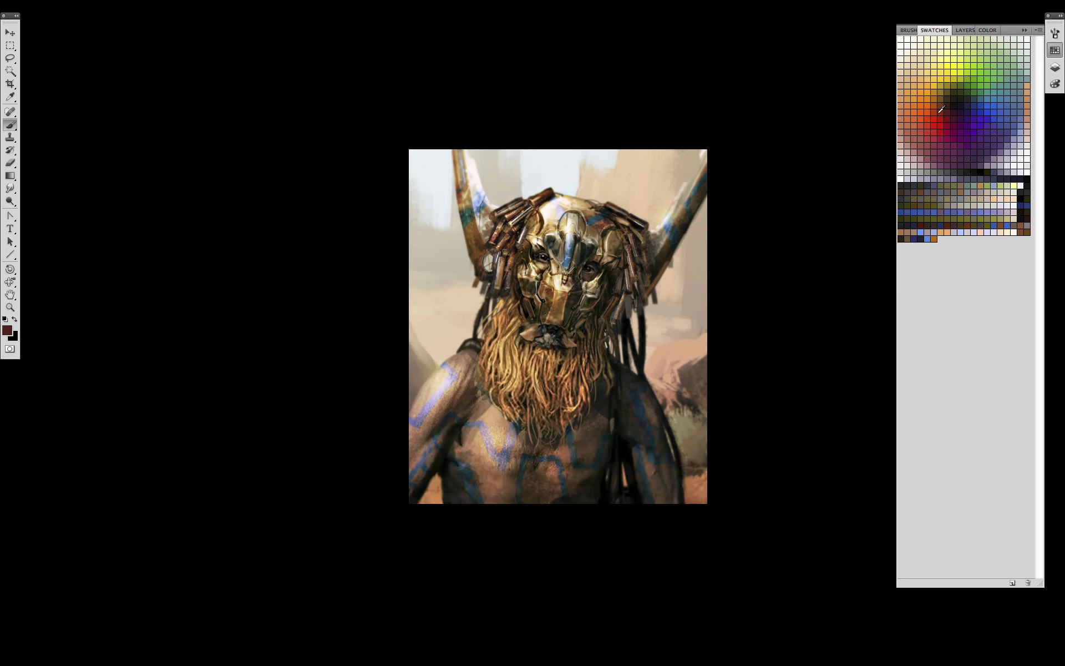
right_click(564, 416)
left_click_drag(917, 423, 908, 616)
double_click(741, 553)
- Spatter dark maroon grime across the chest, left arm, mouth, beard and mask brow
left_click_drag(584, 469, 579, 459)
left_click(438, 441)
left_click(575, 335)
left_click(503, 367)
left_click(537, 236)
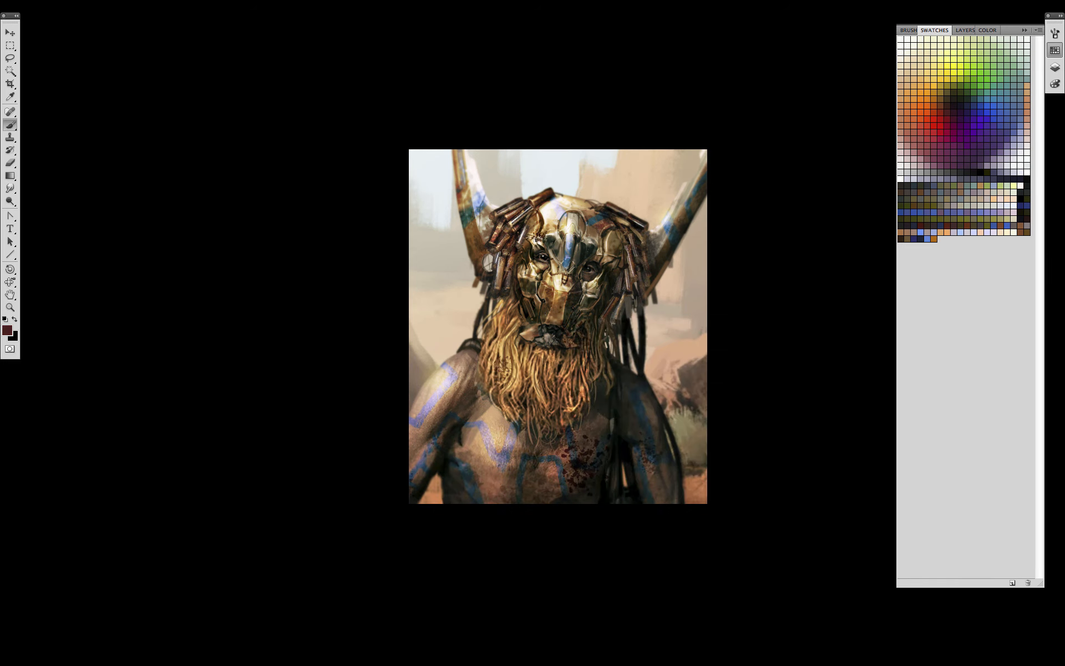
left_click(536, 239)
left_click(545, 242)
left_click(514, 378)
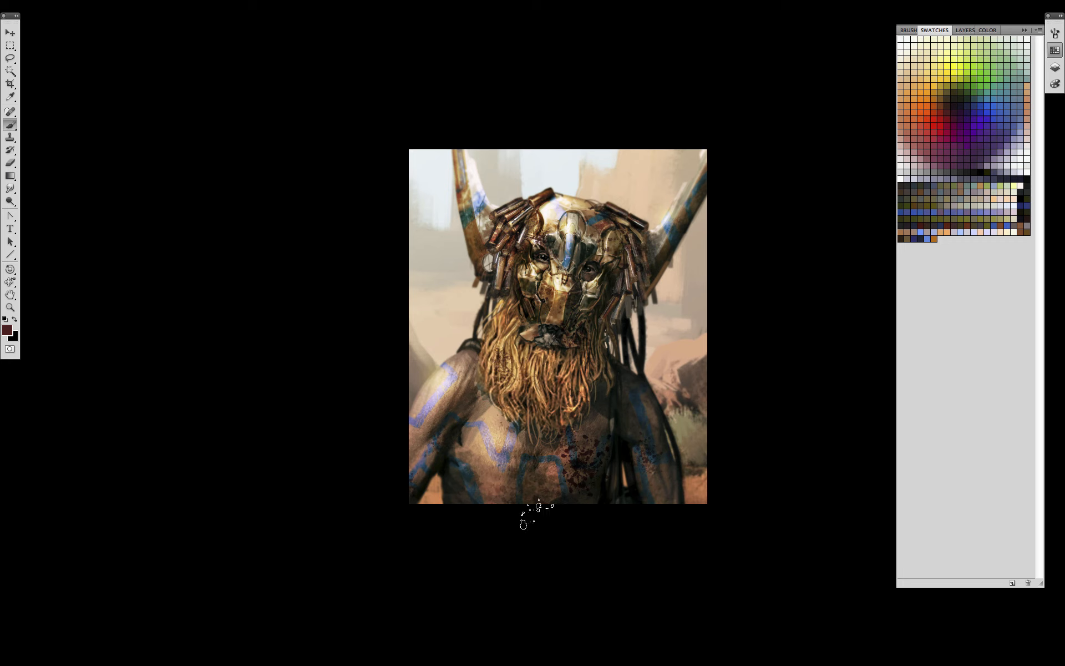
- Load a splatter tip on the Eraser
key("e")
right_click(579, 513)
double_click(754, 553)
right_click(615, 455)
left_click(586, 450)
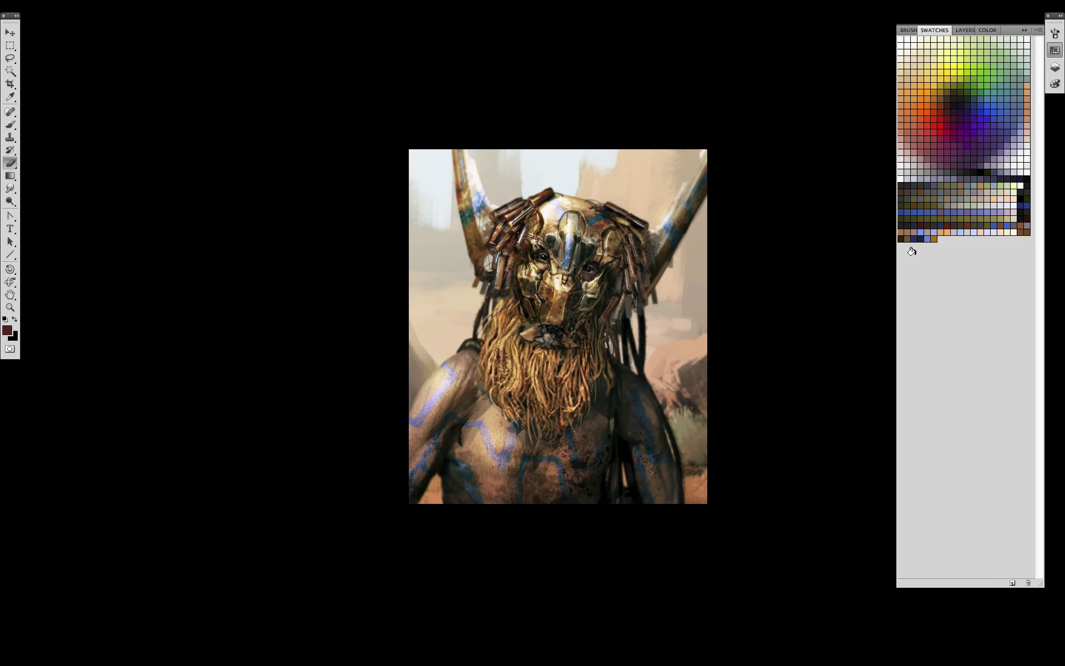
- Create another new layer, trying Multiply before settling on Normal blending
key("ctrl+shift+n")
left_click(527, 501)
left_click(478, 530)
left_click(674, 453)
left_click(964, 30)
left_click(963, 43)
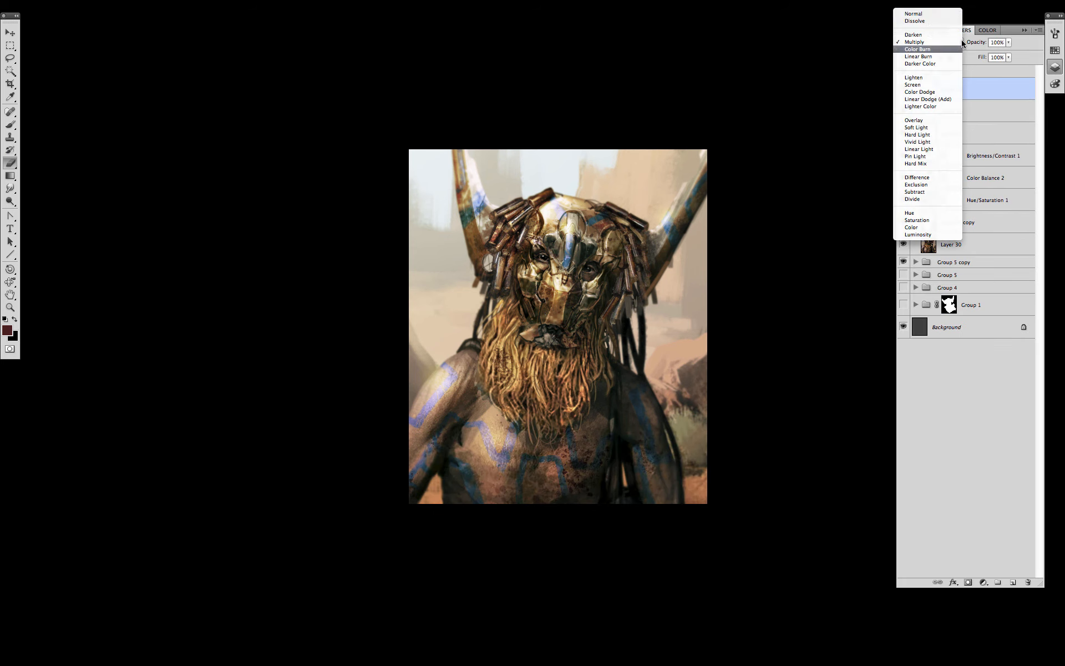
left_click(937, 15)
- Dab cream haze over the lower body and background edges with a splatter brush
key("b")
right_click(553, 407)
left_click_drag(914, 565, 914, 498)
double_click(770, 483)
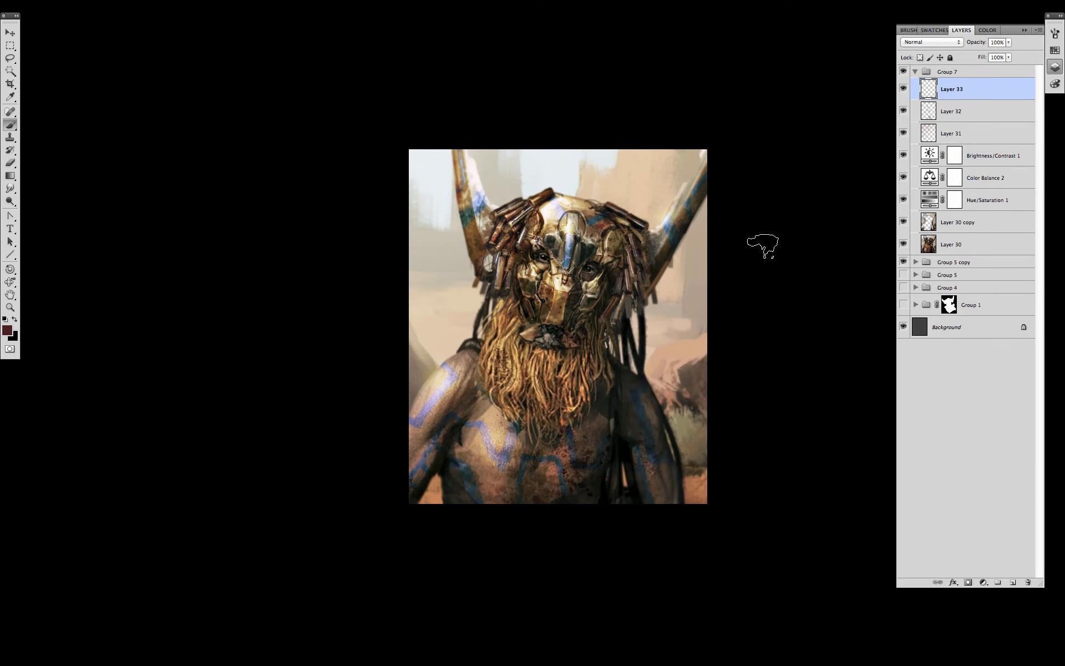
left_click(555, 212, "alt")
key("bracketright")
key("bracketright")
key("bracketright")
key("bracketright")
key("bracketright")
left_click(445, 515)
left_click(398, 436)
left_click(681, 455)
left_click(637, 504)
left_click(560, 452)
left_click(693, 397)
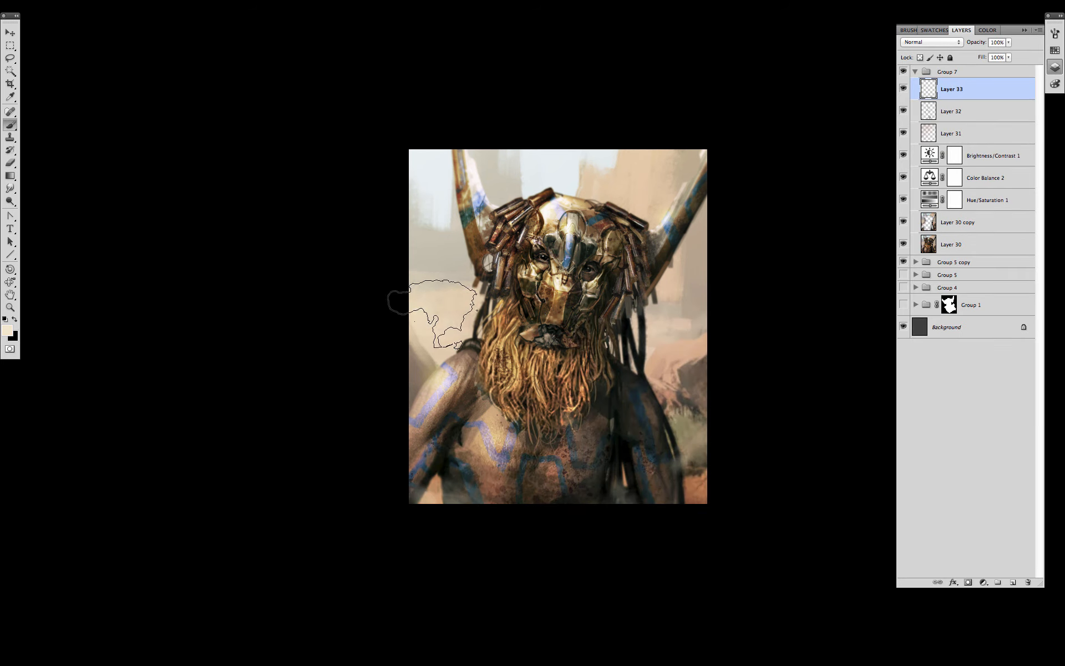
- Dab near-white haze across the left and right background
key("bracketleft")
key("bracketleft")
key("bracketleft")
left_click(437, 262)
left_click(472, 178, "alt")
left_click(436, 295)
key("bracketright")
key("bracketright")
key("bracketright")
left_click(667, 321)
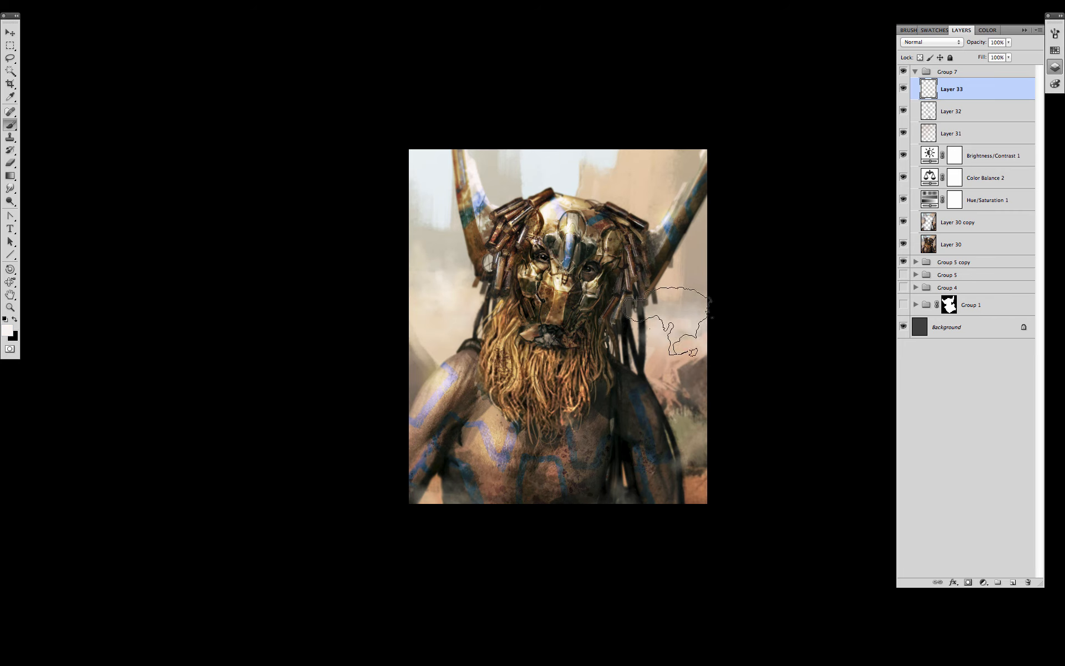
- Dab faint tan haze on the right background with a large soft round brush
right_click(630, 358)
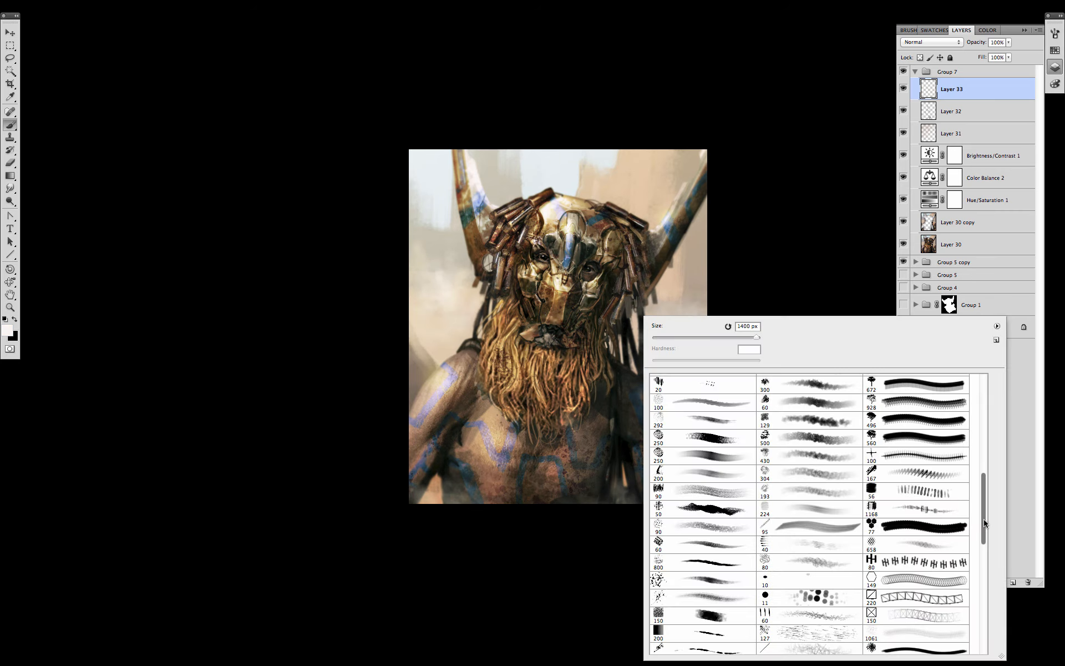
left_click_drag(984, 523, 984, 425)
double_click(715, 402)
key("bracketright")
key("bracketright")
key("bracketright")
key("bracketright")
key("bracketright")
left_click(662, 352)
key("bracketright")
key("bracketright")
left_click(682, 288, "alt")
left_click(682, 253)
key("bracketleft")
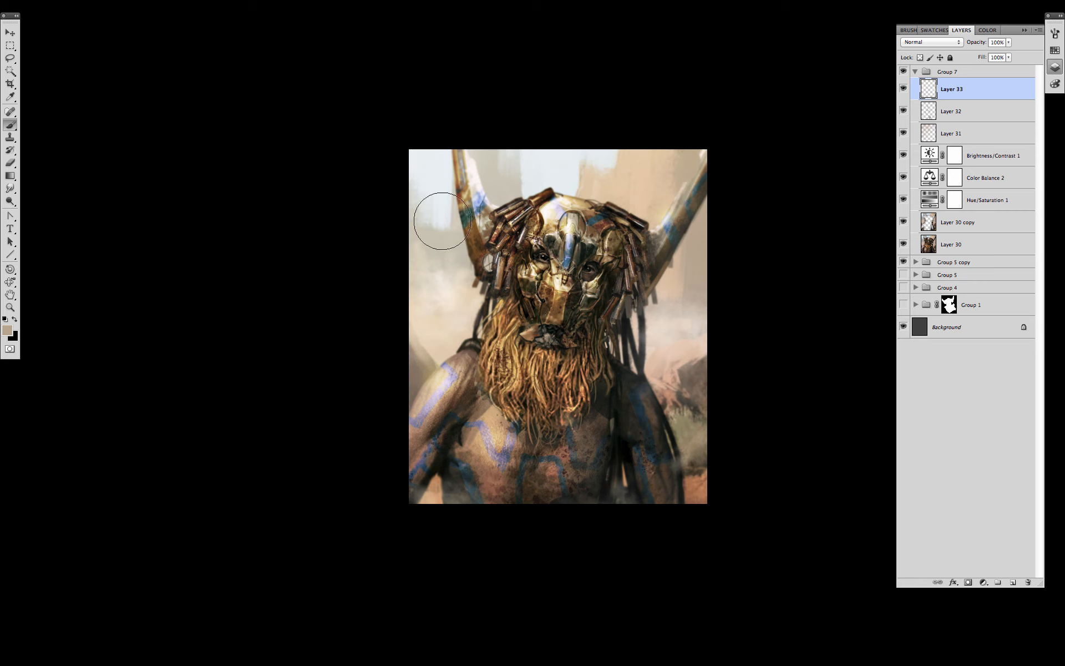
key("bracketleft")
- Brush faint peach haze over the left background and lower corner
left_click(459, 284)
left_click(452, 339, "alt")
left_click_drag(451, 343, 417, 379)
key("bracketleft")
key("bracketleft")
key("bracketright")
key("bracketright")
key("bracketright")
key("bracketright")
key("bracketright")
left_click(700, 481)
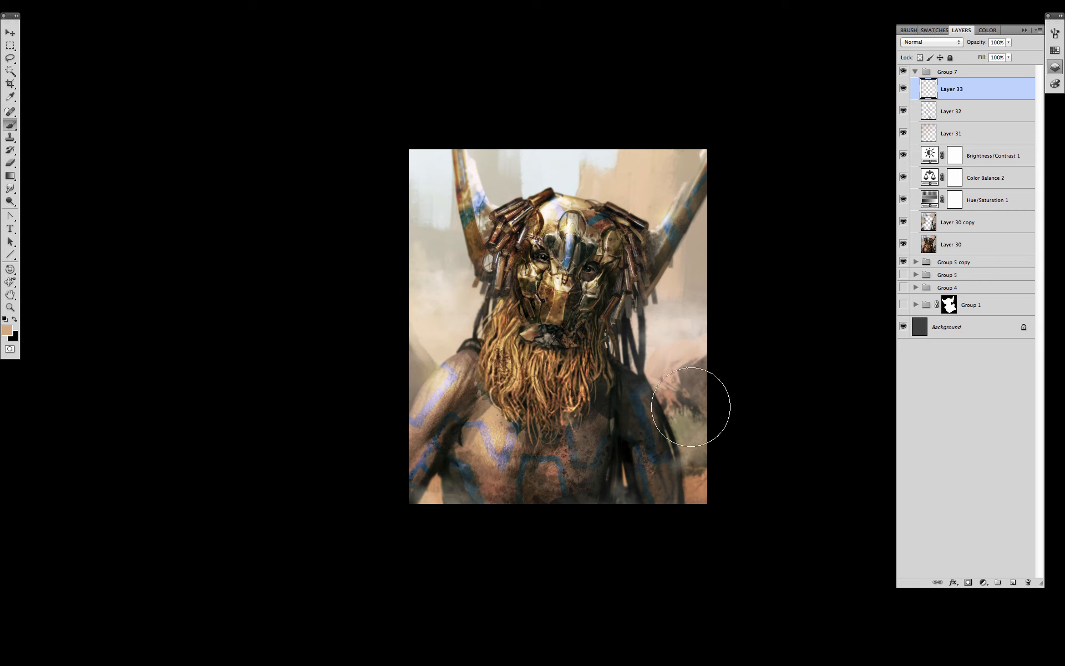
- On a new layer, paint speckled dust on the right with a scatter brush
left_click(1013, 582)
right_click(606, 385)
left_click_drag(951, 435, 945, 572)
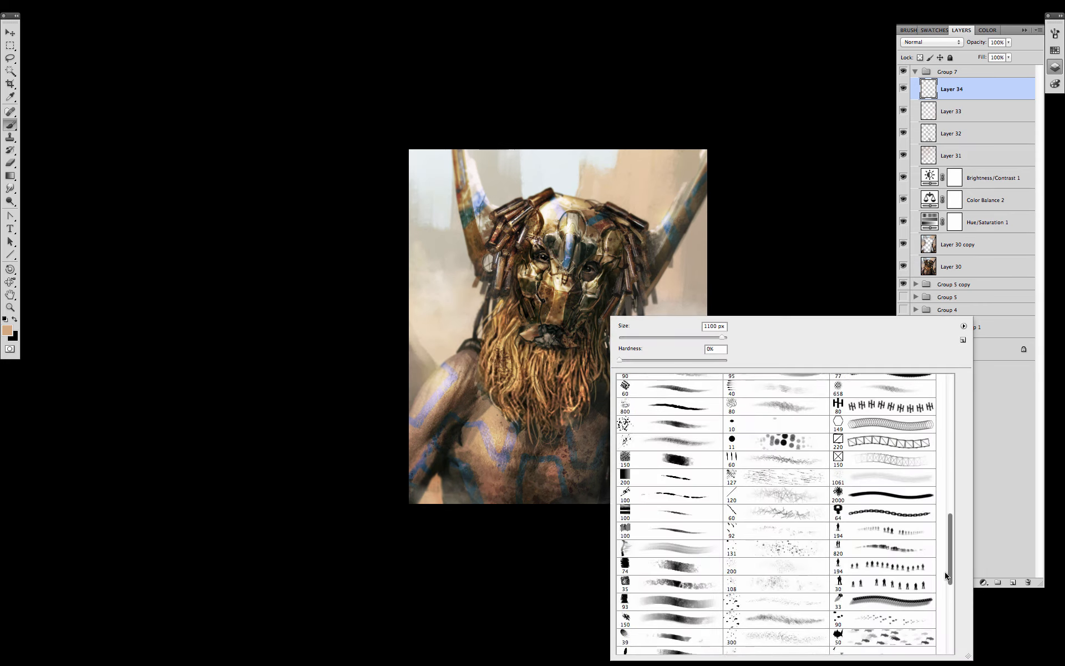
double_click(876, 477)
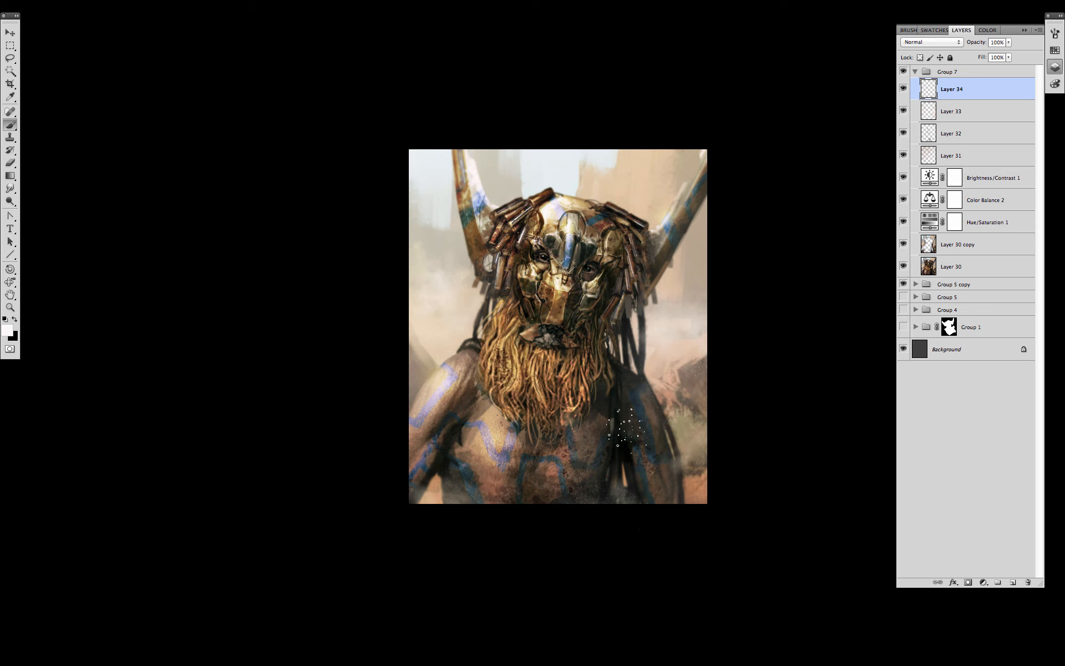
left_click_drag(627, 430, 675, 413)
- Set up the Eraser with an enlarged round tip
key("e")
right_click(639, 456)
left_click_drag(983, 546, 981, 405)
double_click(710, 395)
key("bracketright")
key("bracketright")
key("bracketright")
key("bracketright")
key("bracketright")
key("bracketright")
key("bracketright")
key("bracketright")
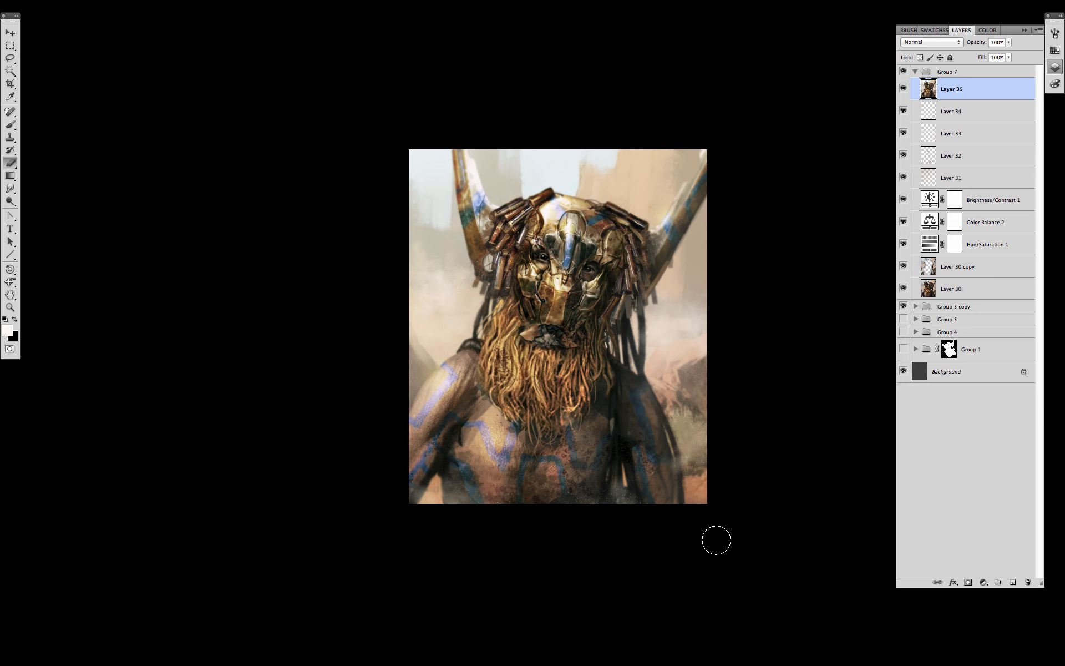
- Stamp the visible painting into Layer 35, lower its Lightness to -17 and set it to Multiply
key("ctrl+u")
mouse_move(899, 292)
left_mouse_down()
mouse_move(887, 292)
mouse_move(882, 260)
mouse_move(884, 290)
left_mouse_up()
key("Return")
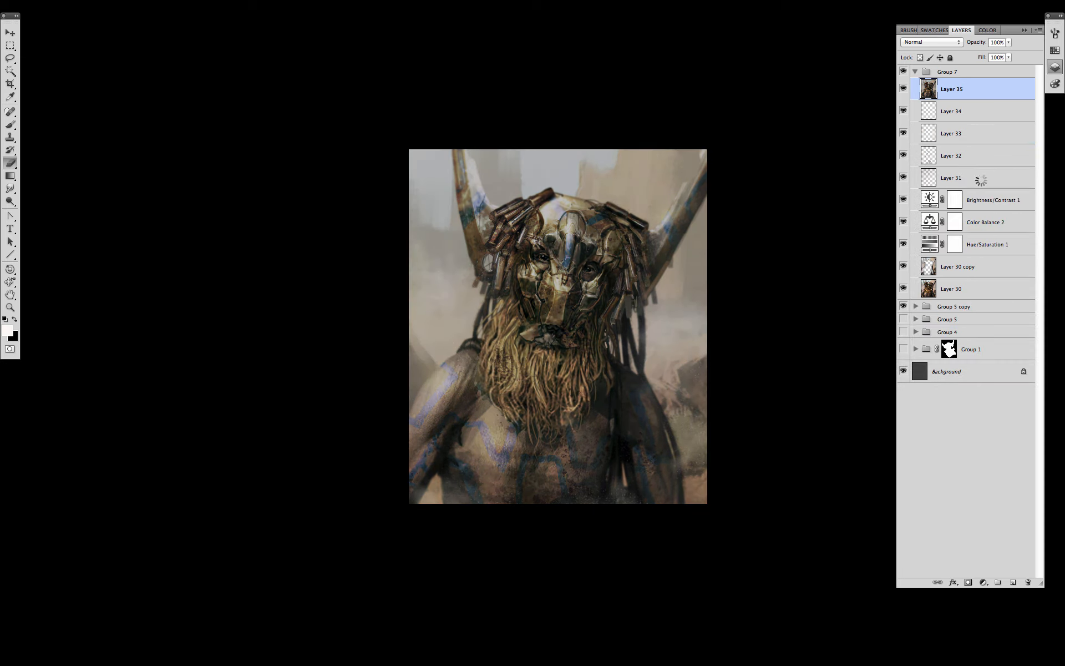
right_click(767, 389)
left_click(932, 41)
left_click(921, 74)
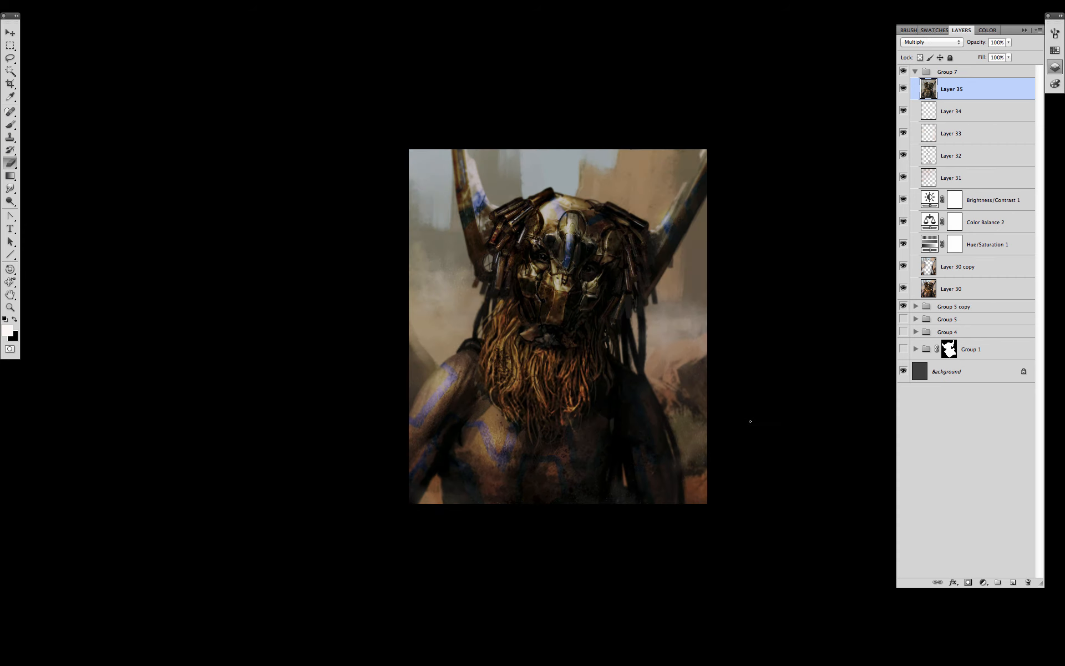
- Hide Layer 35 behind a black mask and ready a soft round brush painting white
left_click(968, 582, "alt")
key("x")
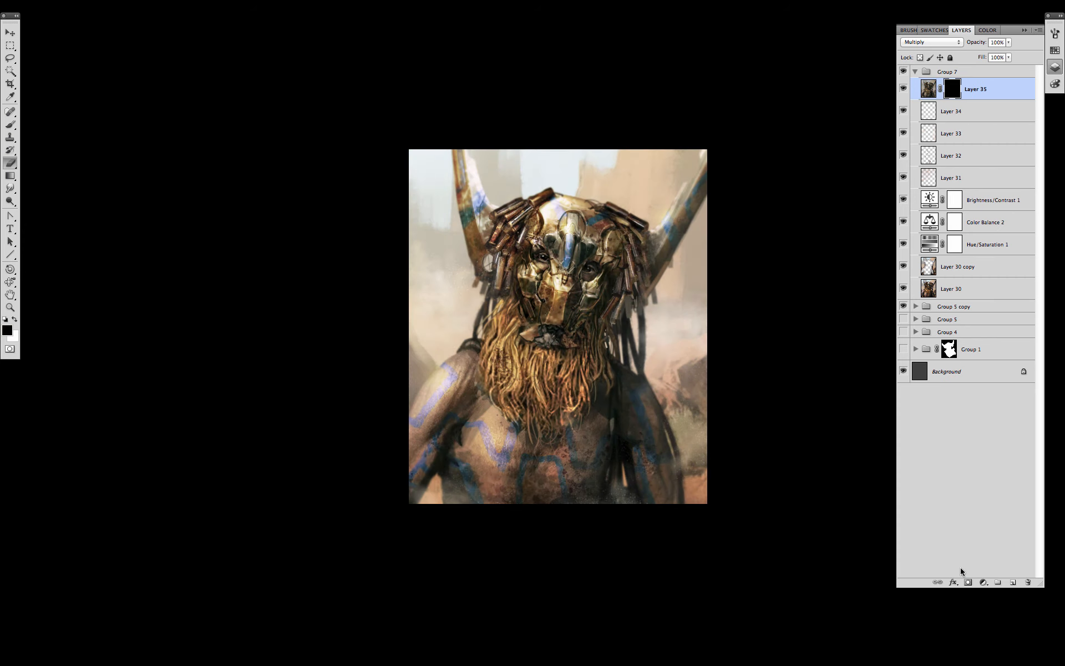
key("b")
right_click(645, 401)
double_click(660, 388)
key("x")
- Paint the right, bottom, left and top edges into the mask, then ease back the left edge
left_click_drag(735, 179, 743, 554)
key("bracketright")
key("bracketright")
key("bracketright")
key("bracketright")
left_click_drag(728, 166, 727, 556)
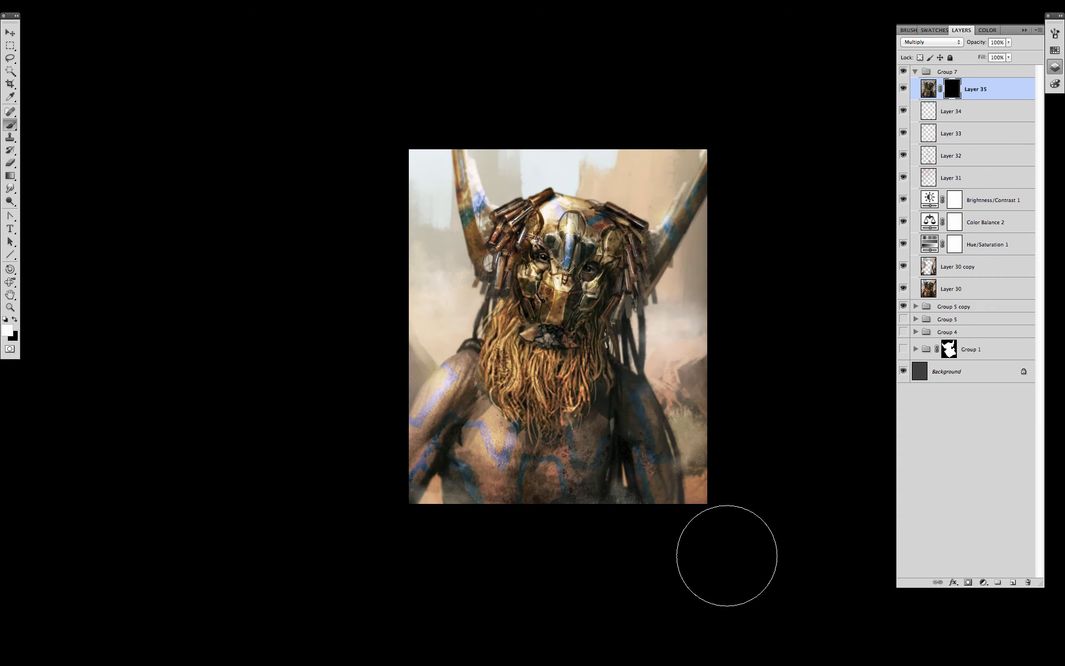
key("bracketright")
left_click_drag(355, 549, 546, 567)
left_click_drag(356, 612, 372, 145)
left_click_drag(708, 174, 242, 211)
key("bracketright")
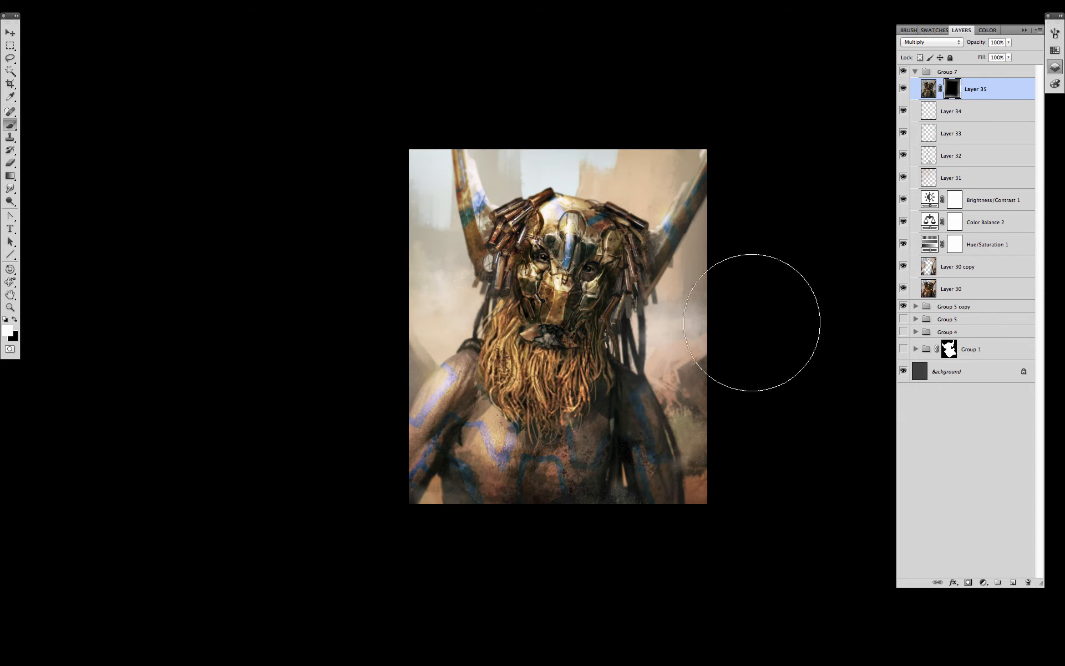
key("bracketright")
mouse_move(397, 615)
left_mouse_down()
mouse_move(351, 450)
mouse_move(383, 327)
left_mouse_up()
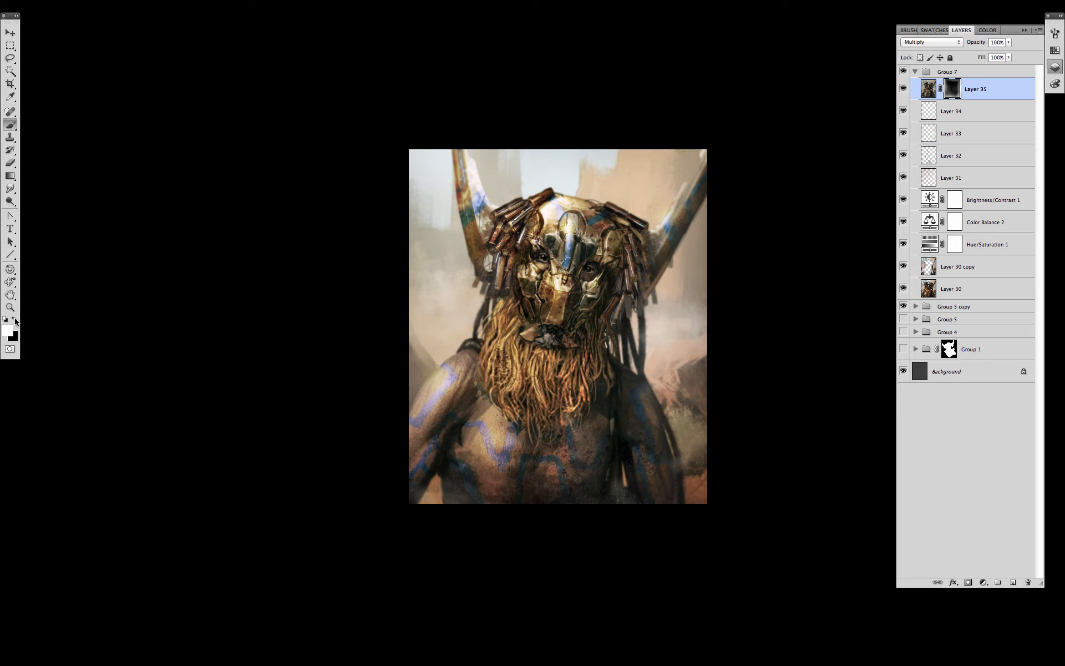
key("x")
left_click_drag(442, 296, 433, 388)
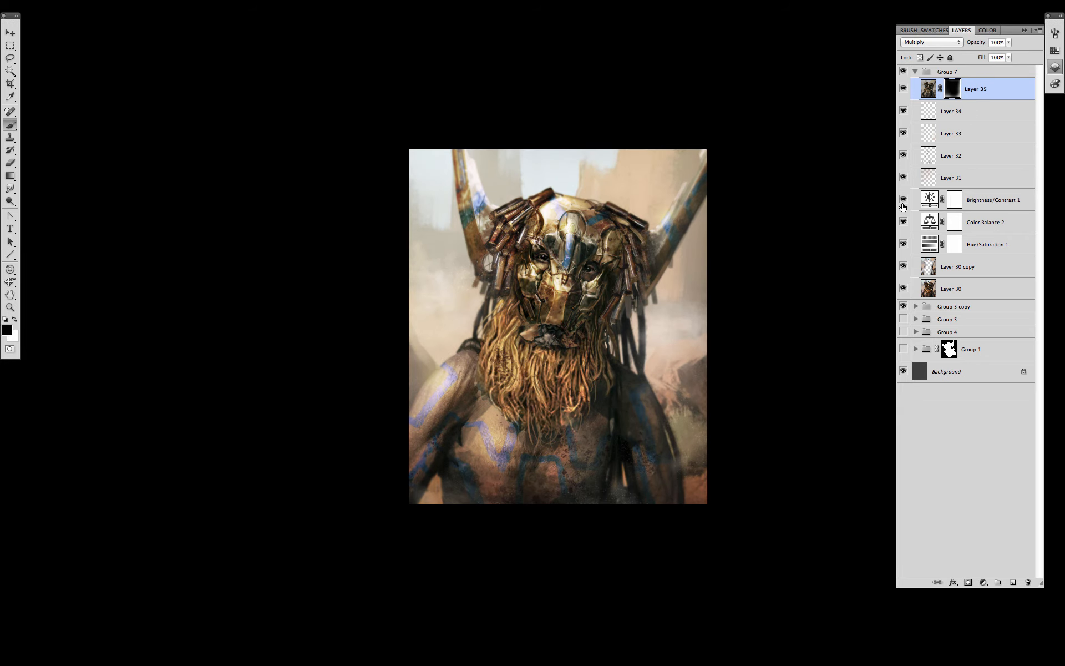
- Collapse the layers panel, fit the painting to the screen and hide all panels
left_click(1055, 67)
key("ctrl+0")
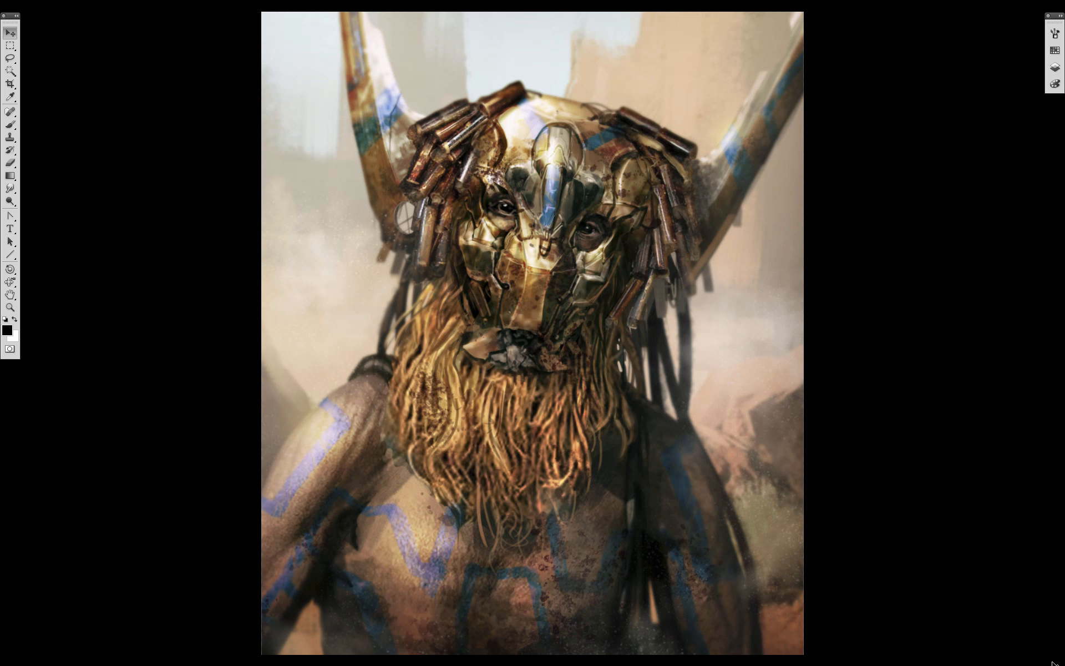
key("Tab")
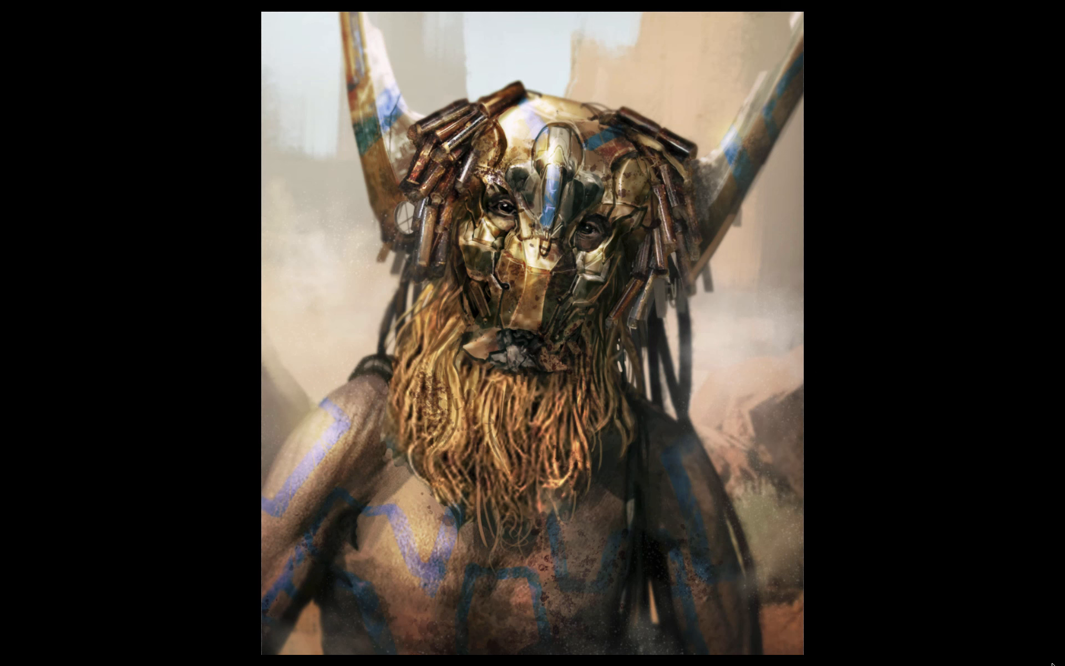